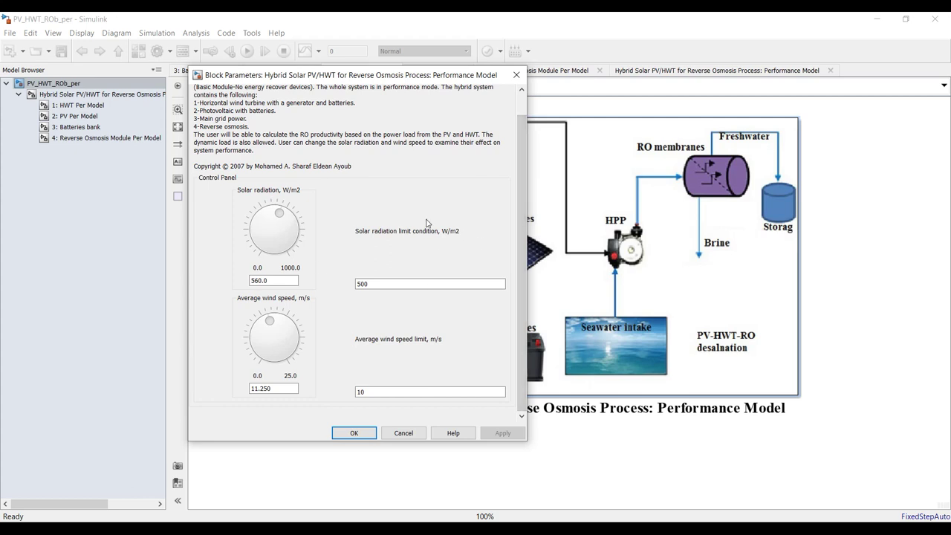
Turn the solar radiation dial to 460 W/m2, leaving the solar radiation limit condition at 500
double_click(267, 280)
drag(280, 215, 252, 231)
click(258, 233)
drag(258, 232, 271, 217)
double_click(373, 284)
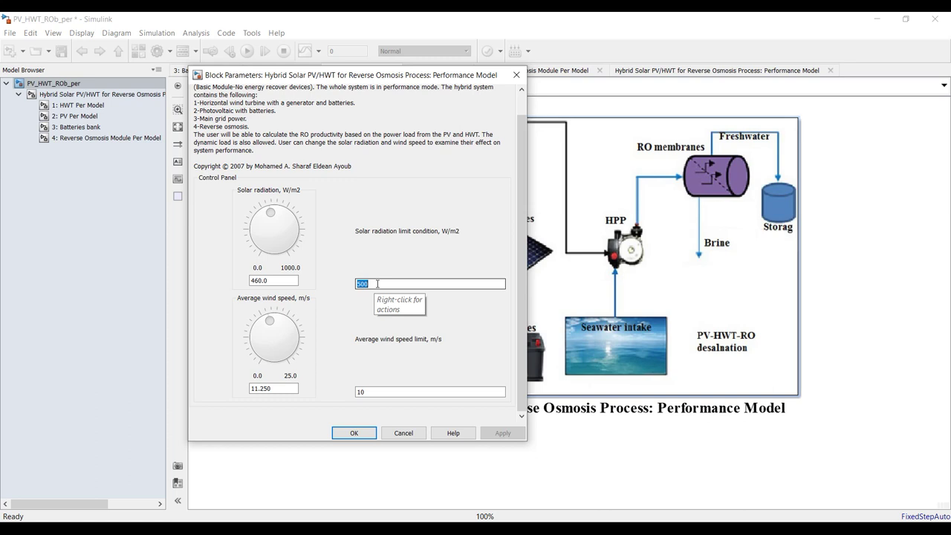
click(378, 284)
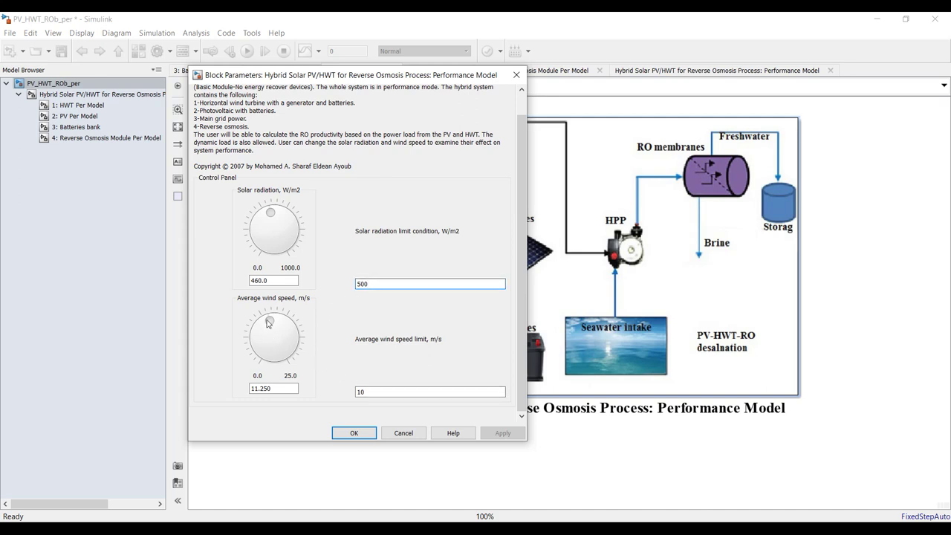
Set the average wind speed to 8.5 m/s and its limit to 8 m/s, and apply both values
mouse_move(267, 322)
mouse_down()
mouse_move(258, 337)
mouse_move(267, 330)
mouse_up()
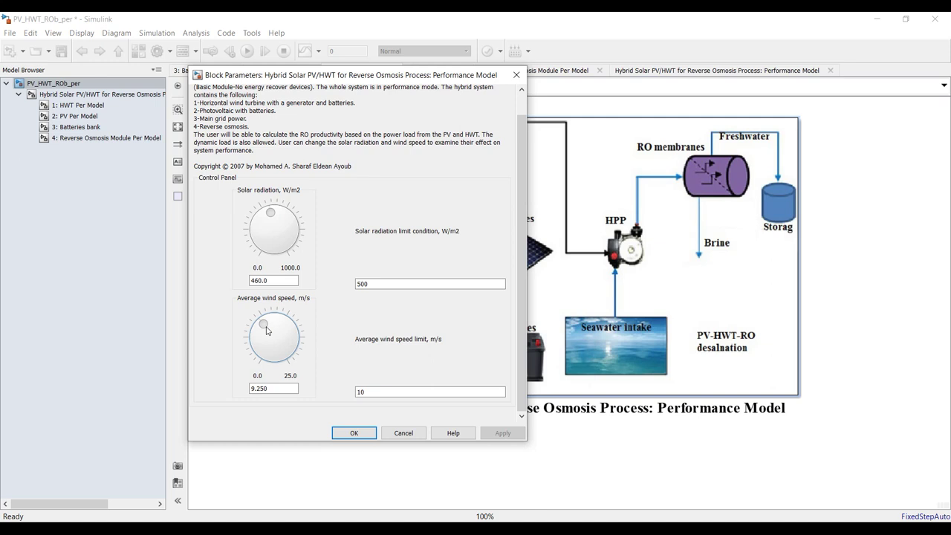
drag(267, 331, 264, 333)
double_click(375, 392)
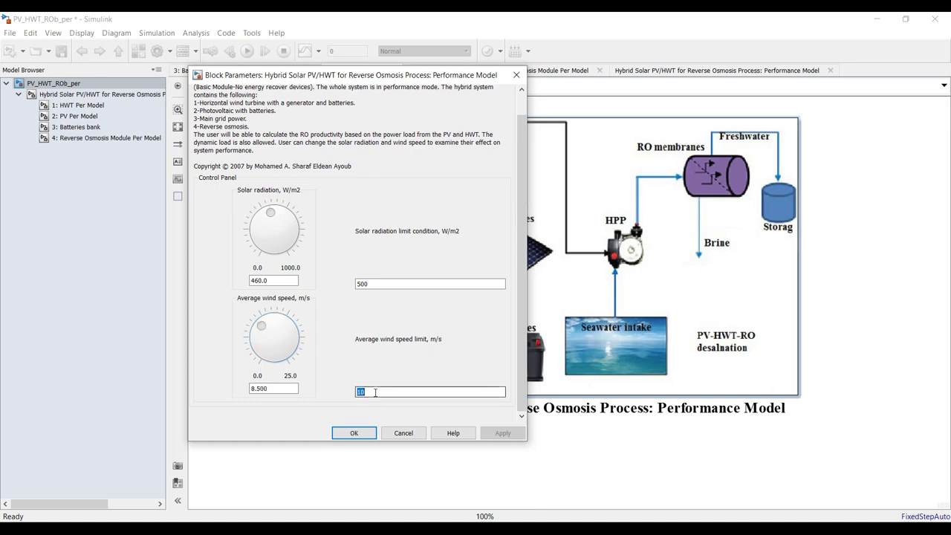
double_click(377, 284)
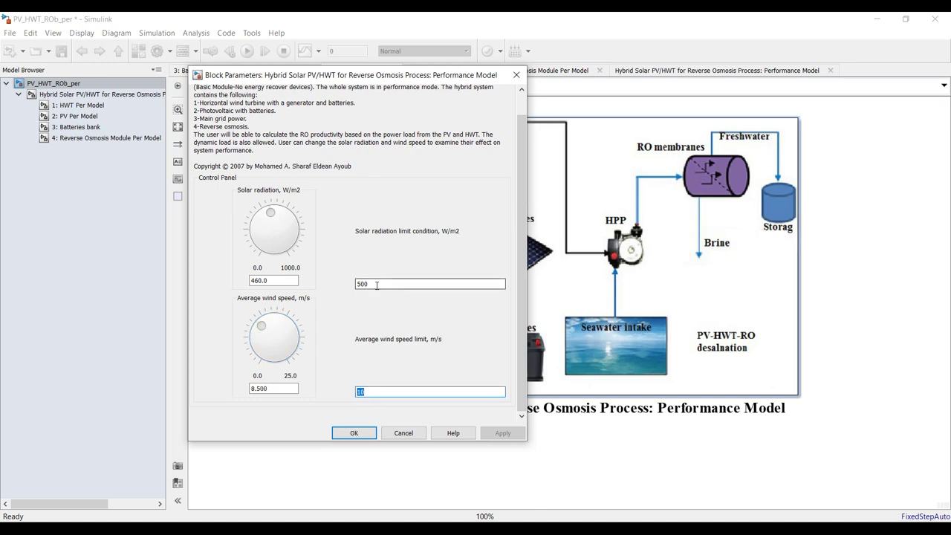
double_click(372, 391)
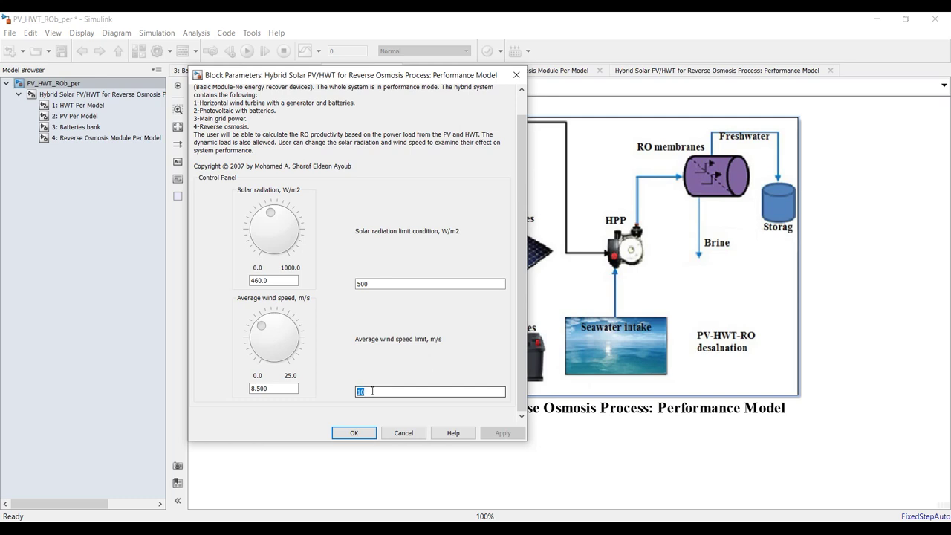
text(8)
click(502, 433)
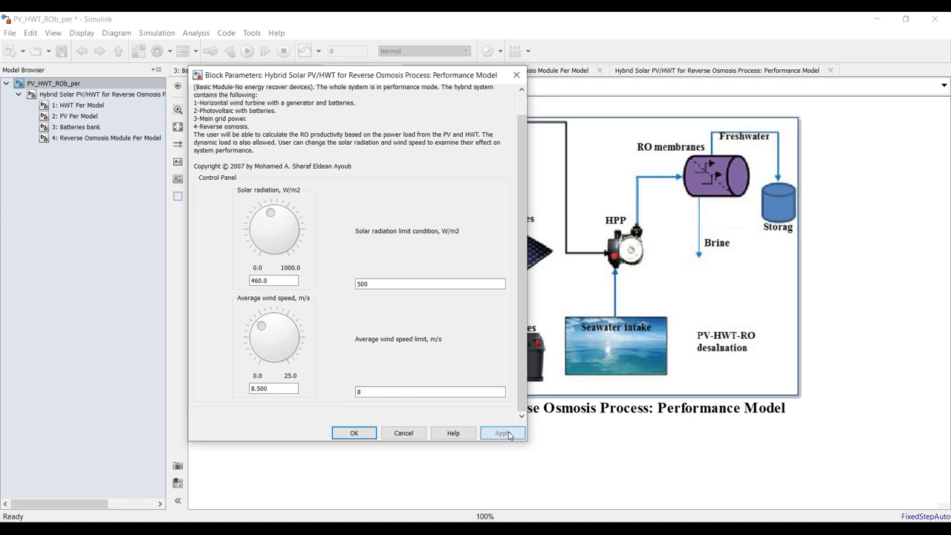
Try an average wind speed of 5.75 m/s on the dial and return it to 8.5 m/s
mouse_move(254, 333)
mouse_down()
mouse_move(267, 327)
mouse_move(260, 338)
mouse_up()
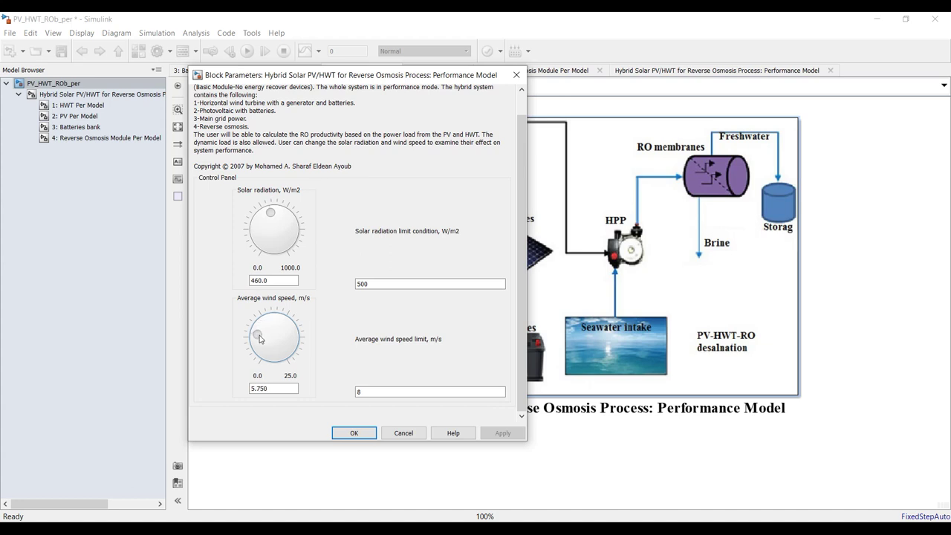
drag(258, 339, 264, 328)
double_click(359, 283)
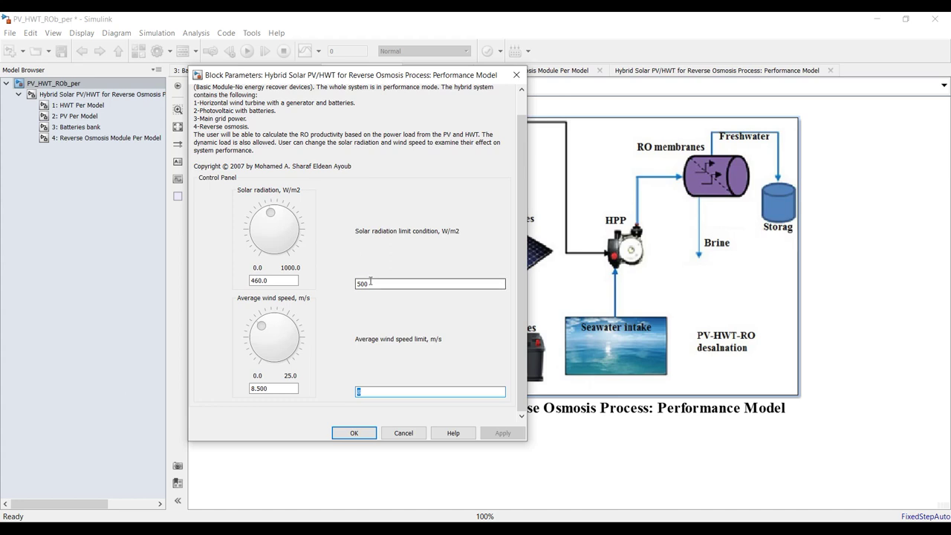
Try a solar radiation of 360 W/m2, settle on 530 W/m2, and accept the hybrid system's block parameters
drag(270, 213, 266, 222)
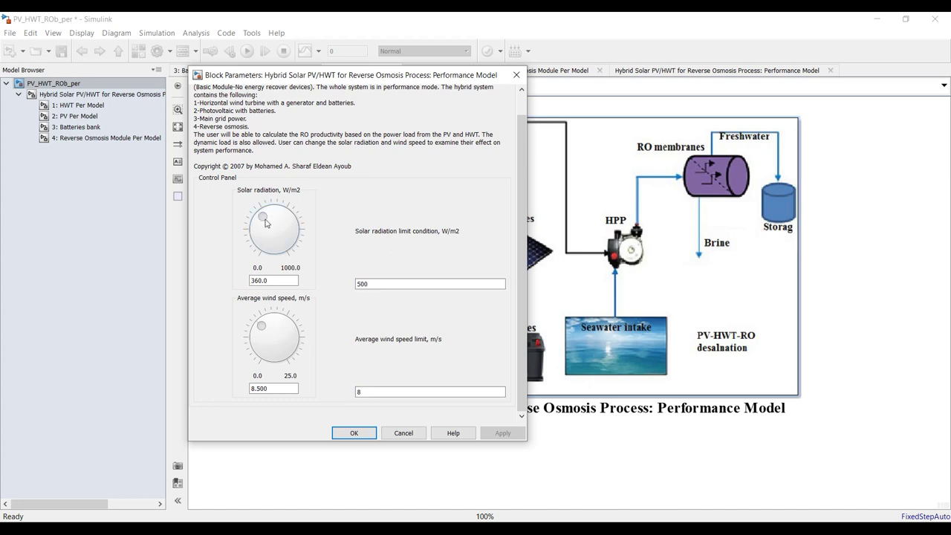
double_click(389, 285)
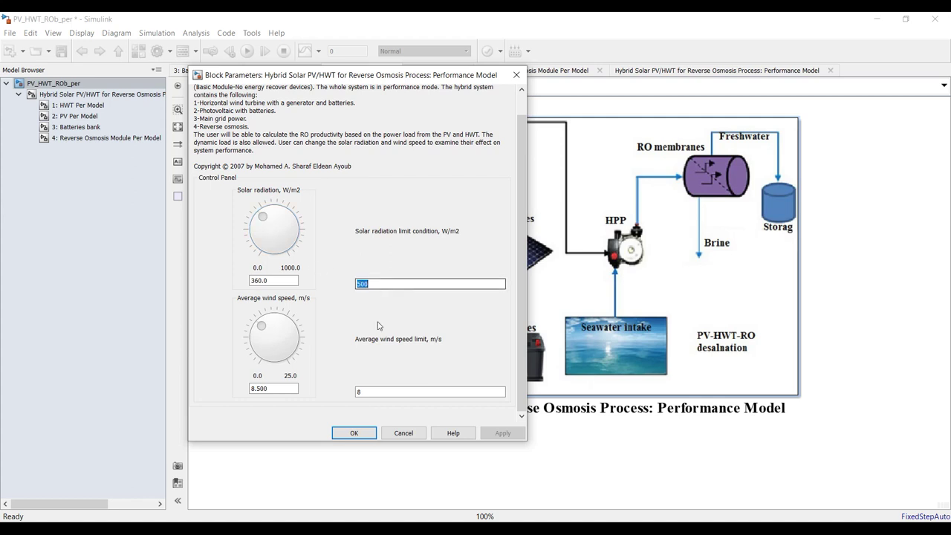
double_click(367, 391)
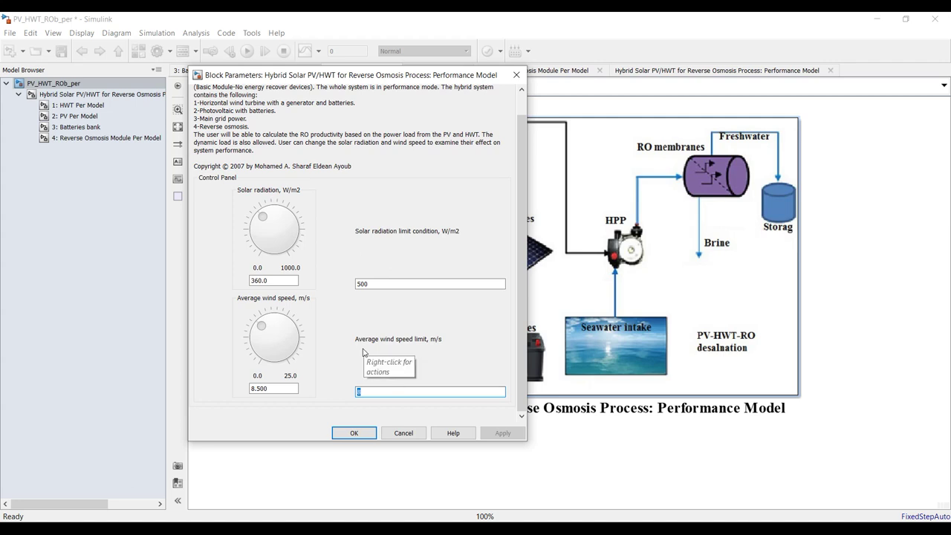
drag(265, 218, 277, 213)
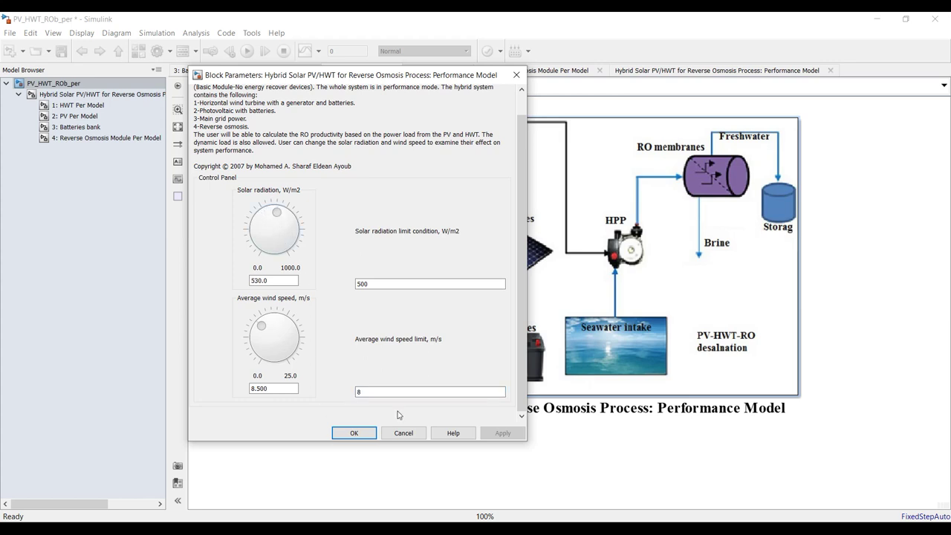
click(360, 432)
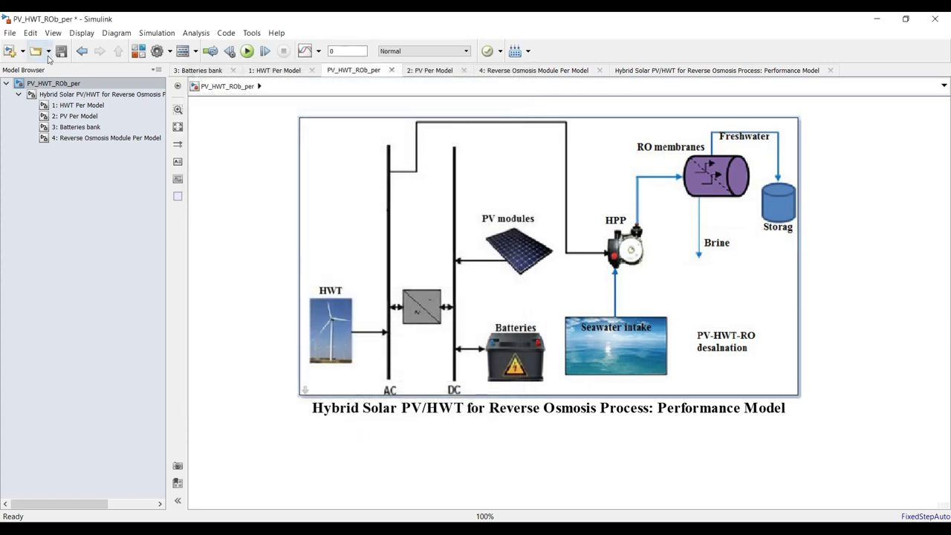
Open the hybrid solar PV/HWT subsystem, fit its diagram to the view and narrow the model tree
click(106, 95)
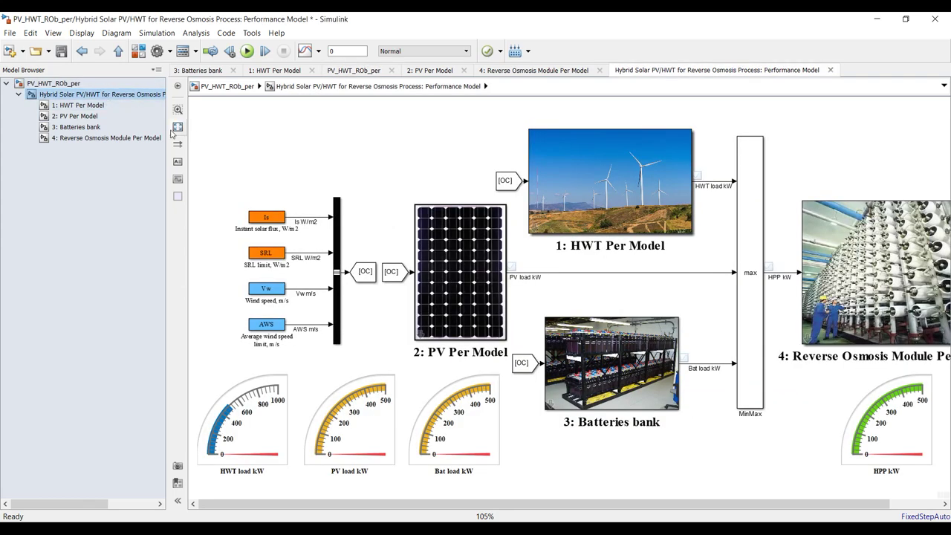
click(175, 129)
drag(167, 245, 121, 239)
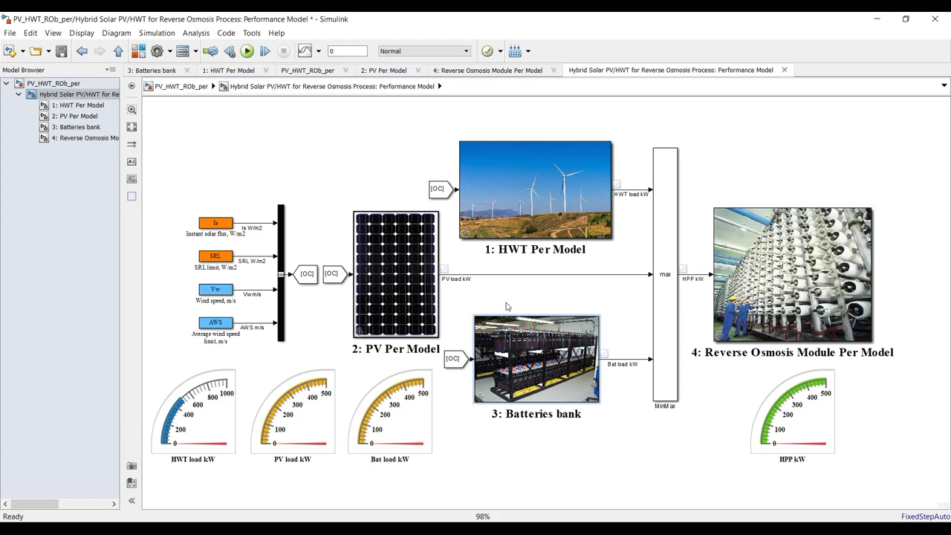
Review the design parameters of the Reverse Osmosis Module Per Model block
double_click(792, 275)
drag(726, 228, 396, 88)
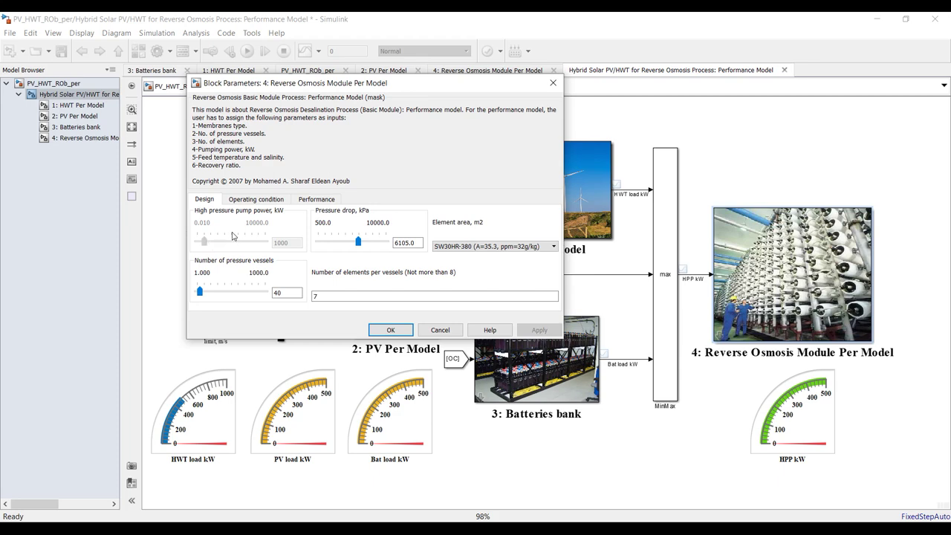
click(396, 334)
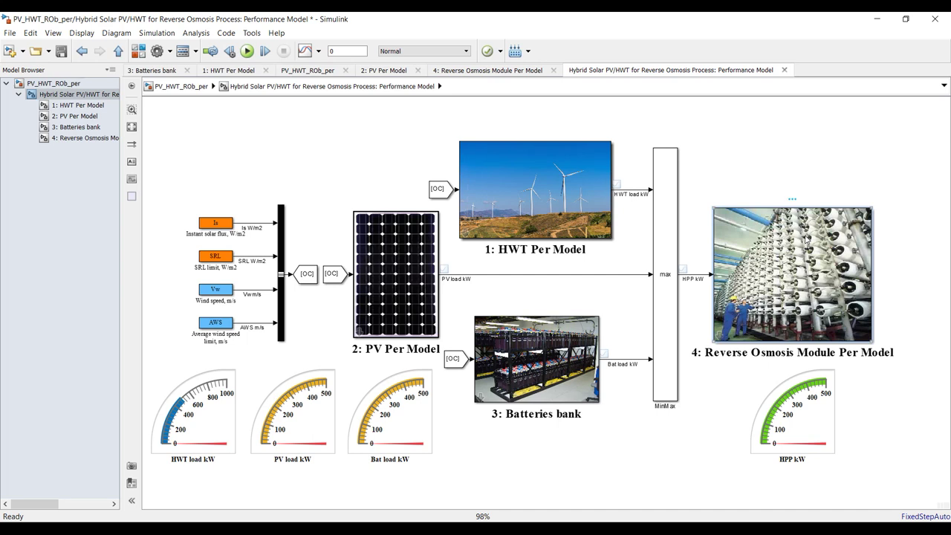
Open the mask of the Reverse Osmosis Module block for editing and show its parameter definitions in a maximized window
right_click(805, 237)
mouse_move(809, 233)
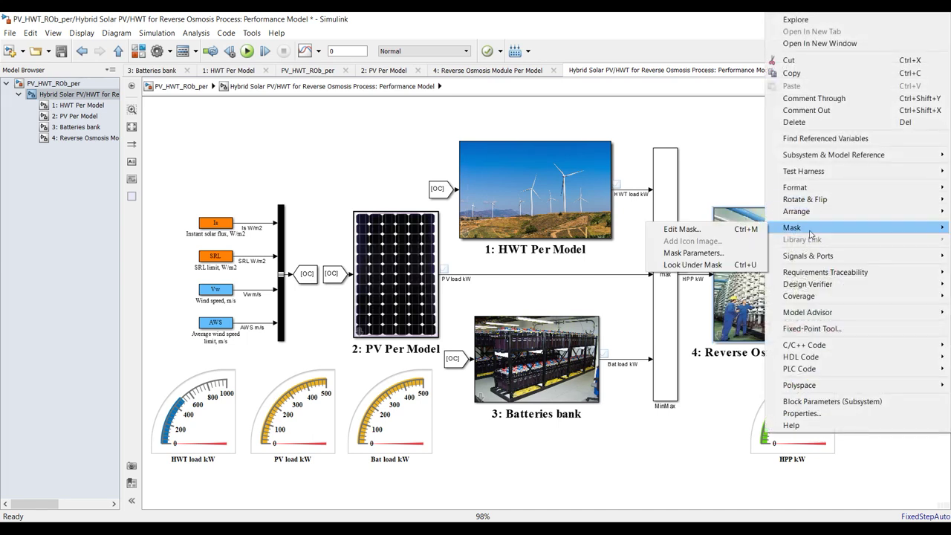
click(678, 234)
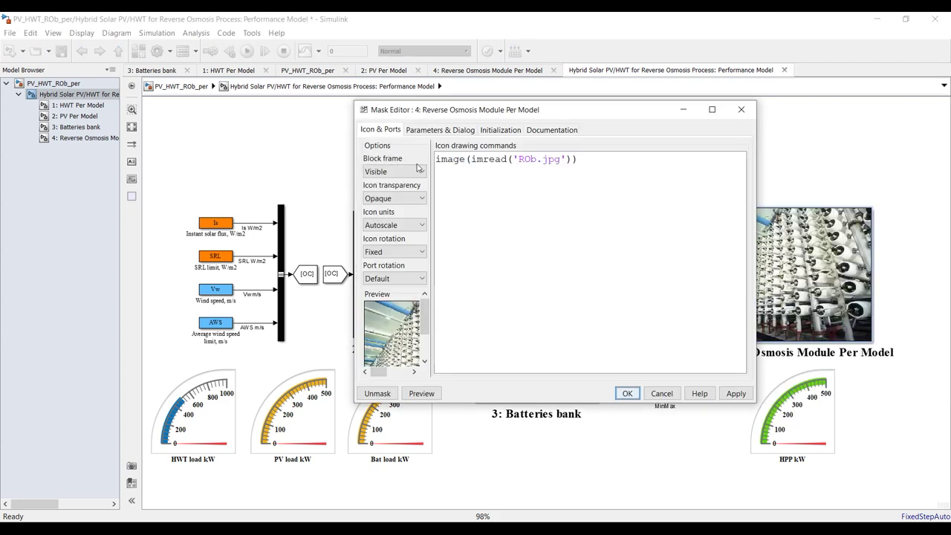
click(453, 131)
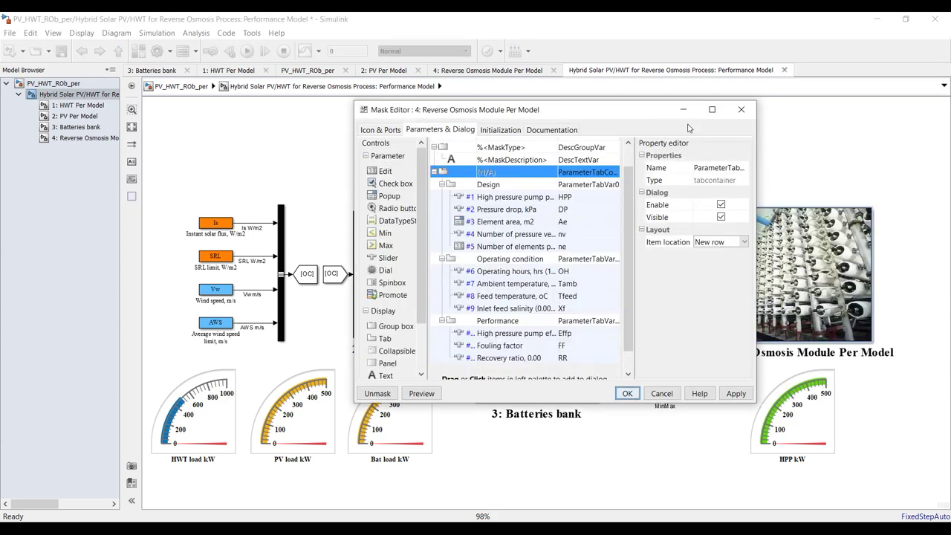
click(711, 109)
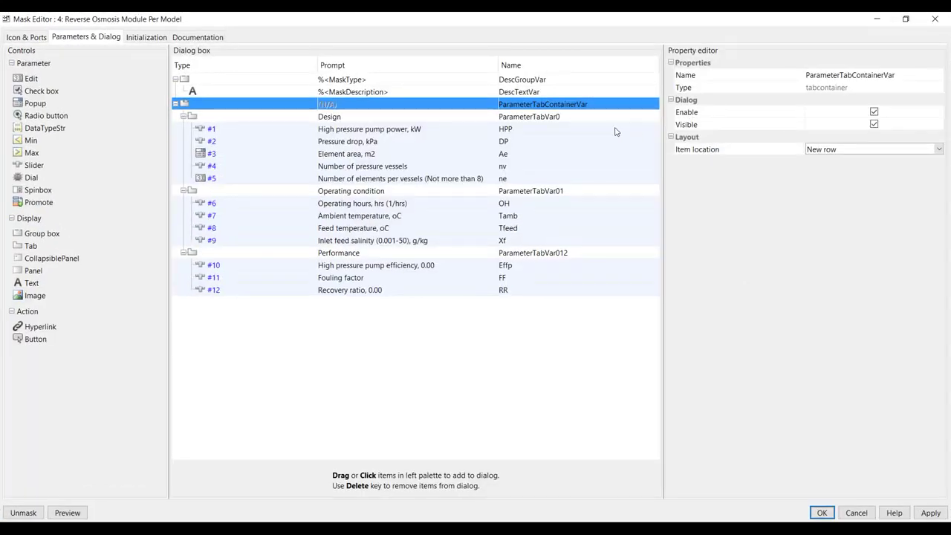
Enable the High pressure pump power parameter in the mask, keep it visible, and apply the change
click(204, 132)
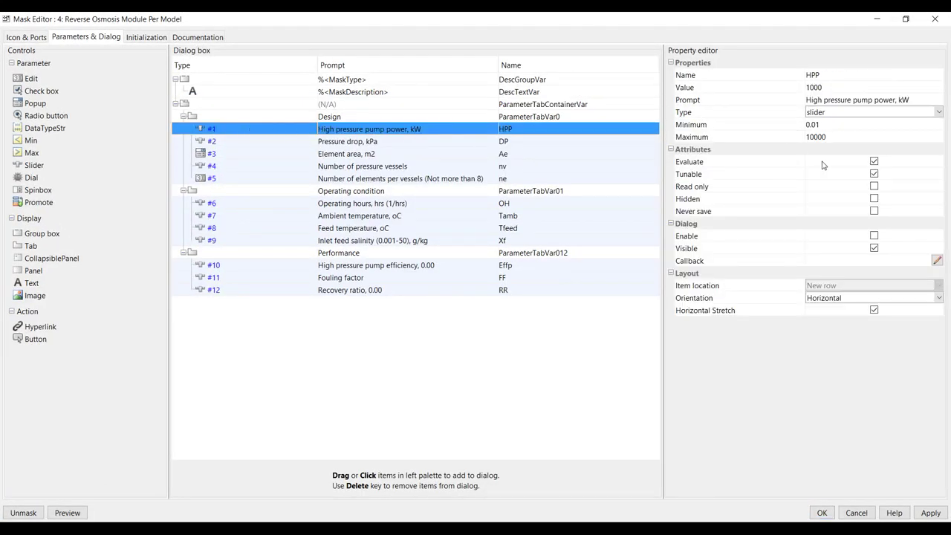
click(874, 248)
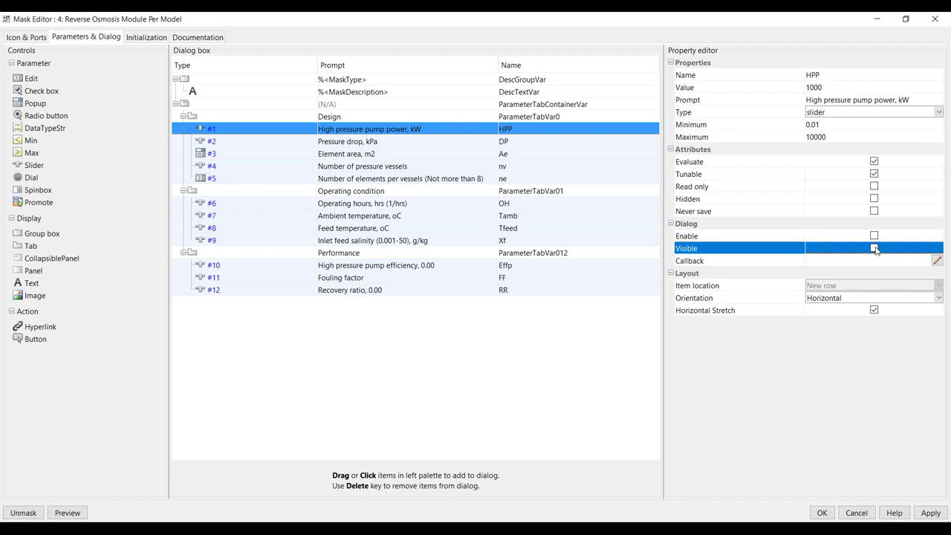
click(874, 249)
click(874, 236)
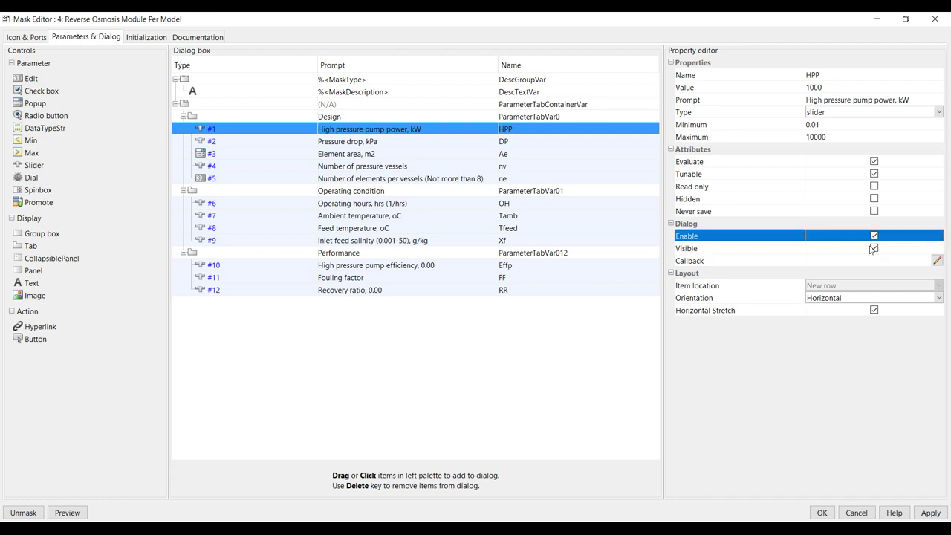
click(930, 513)
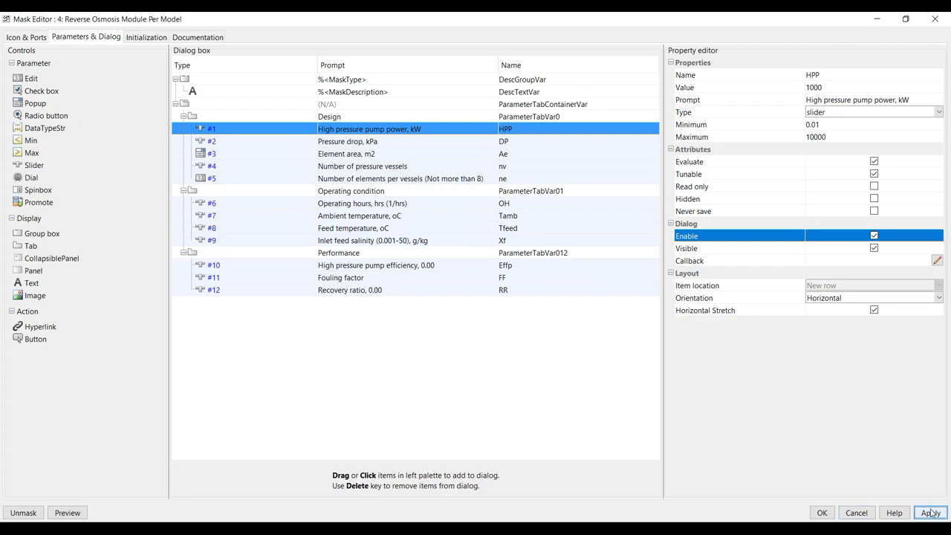
Try the high pressure pump power slider in the Reverse Osmosis Module's block parameters and return it to 1000 kW
click(878, 18)
double_click(775, 261)
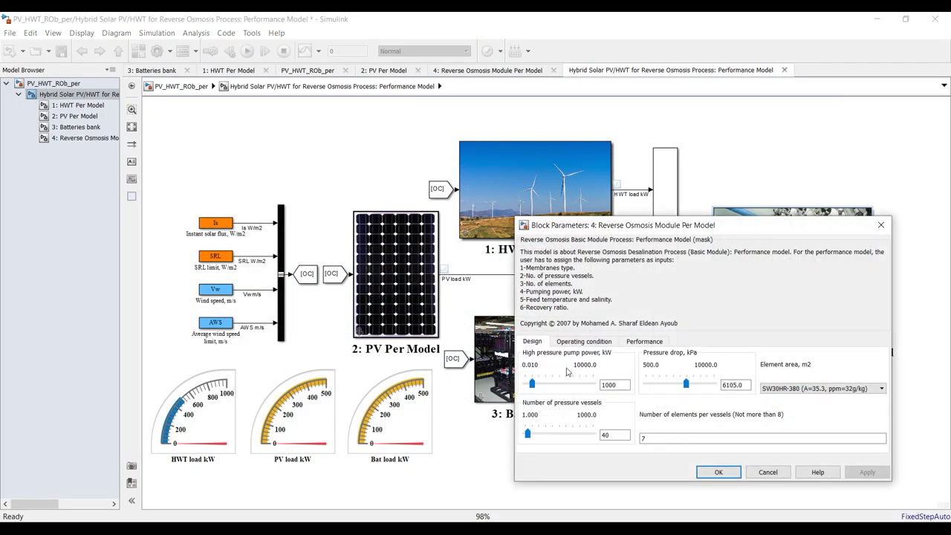
drag(542, 385, 532, 385)
click(717, 471)
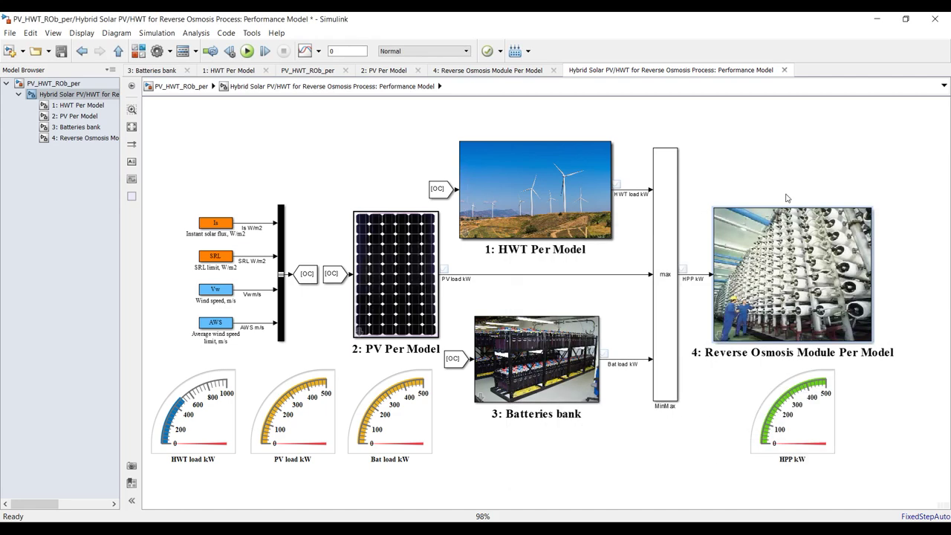
Disable the High pressure pump power parameter in the Reverse Osmosis Module's mask and accept the change
click(564, 530)
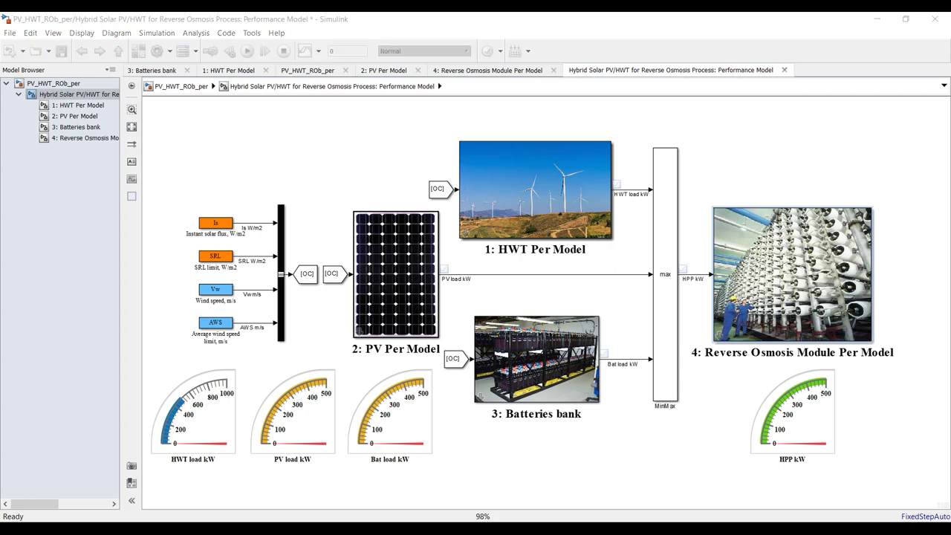
click(690, 489)
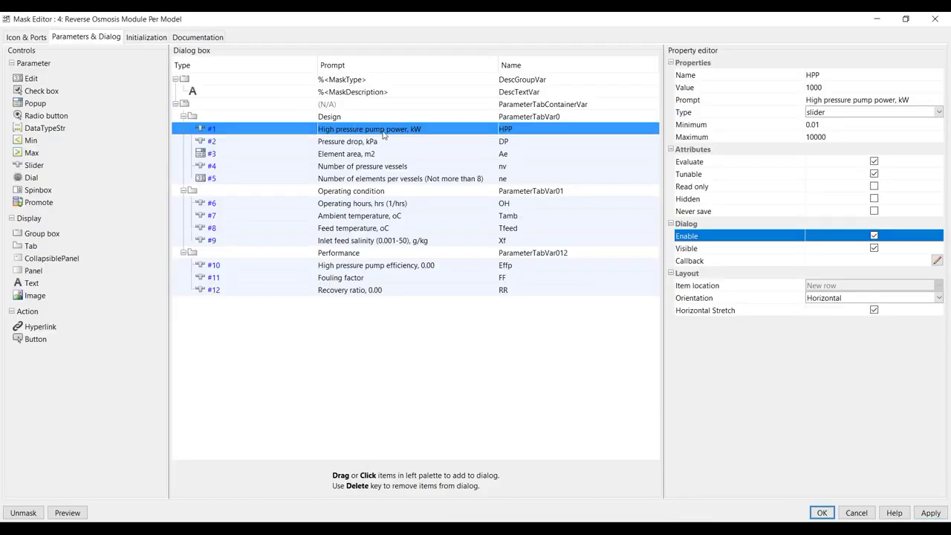
click(873, 236)
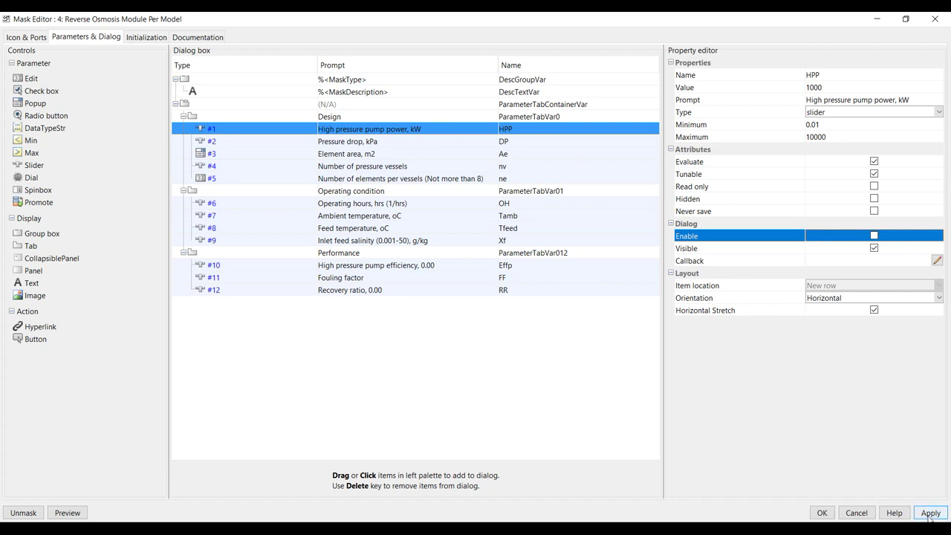
click(822, 514)
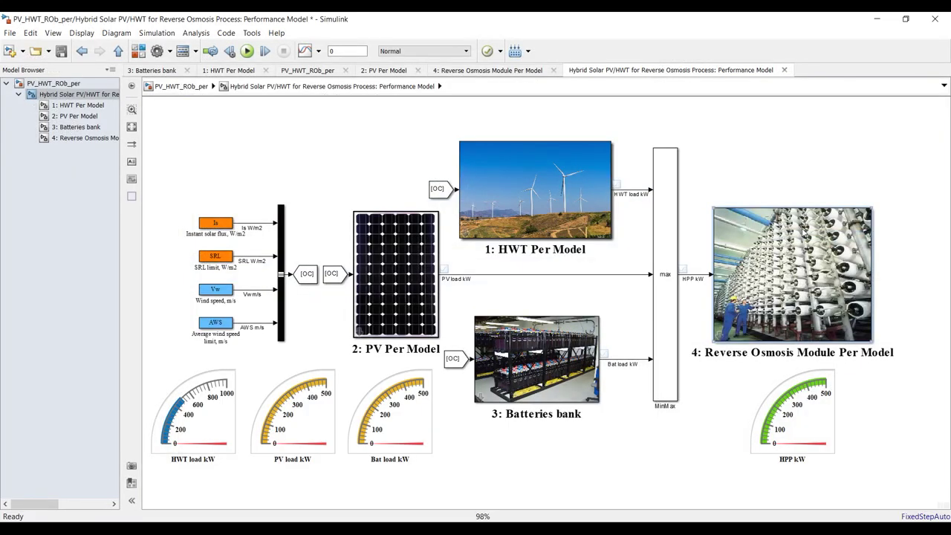
Set the Reverse Osmosis Module's pressure drop to 6700 kPa and select the SW30HR-380 (A=35.3, ppm=32g/kg) element area, then enlarge the dialog
double_click(802, 230)
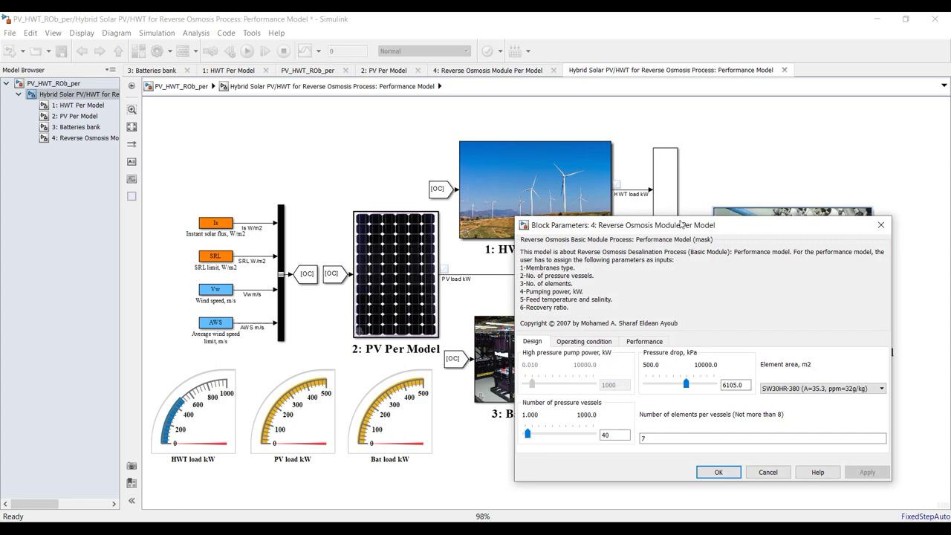
drag(597, 194, 495, 138)
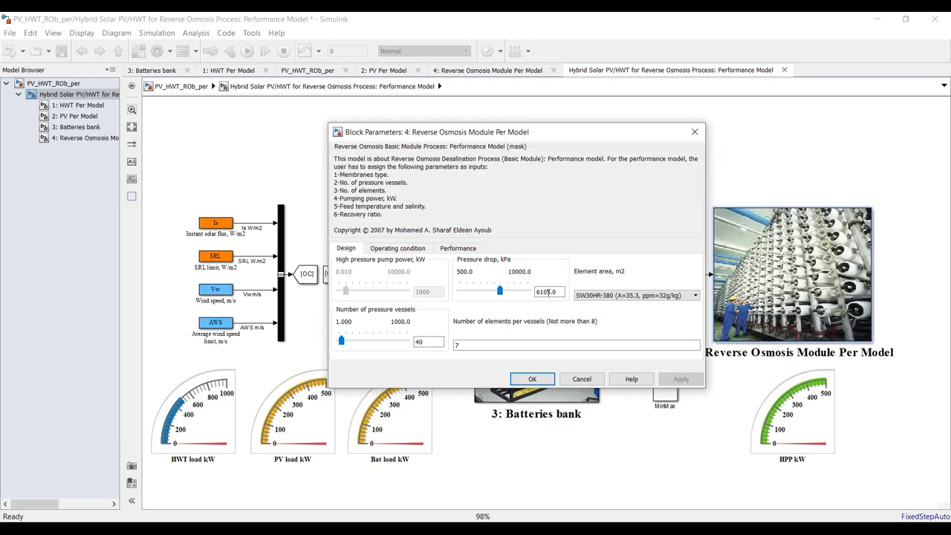
double_click(546, 291)
text(67)
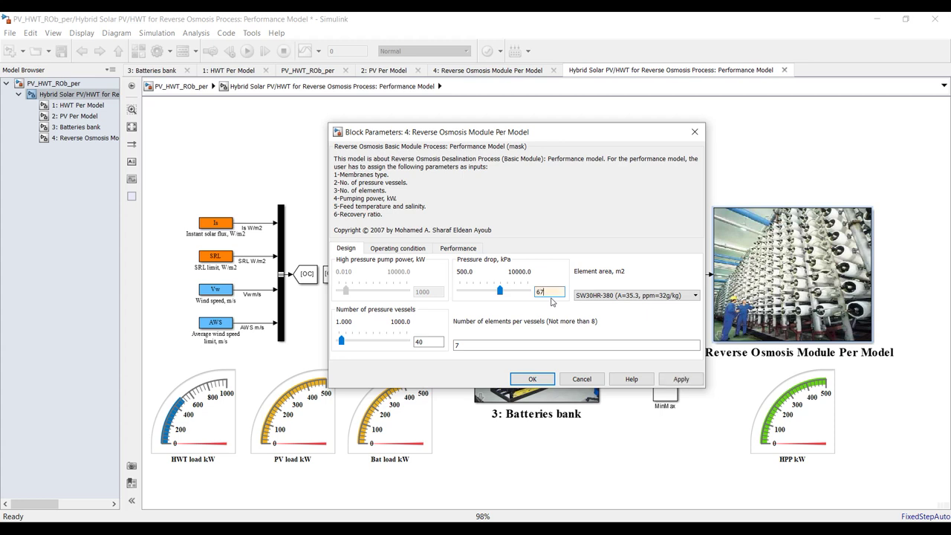
key(Tab)
click(682, 296)
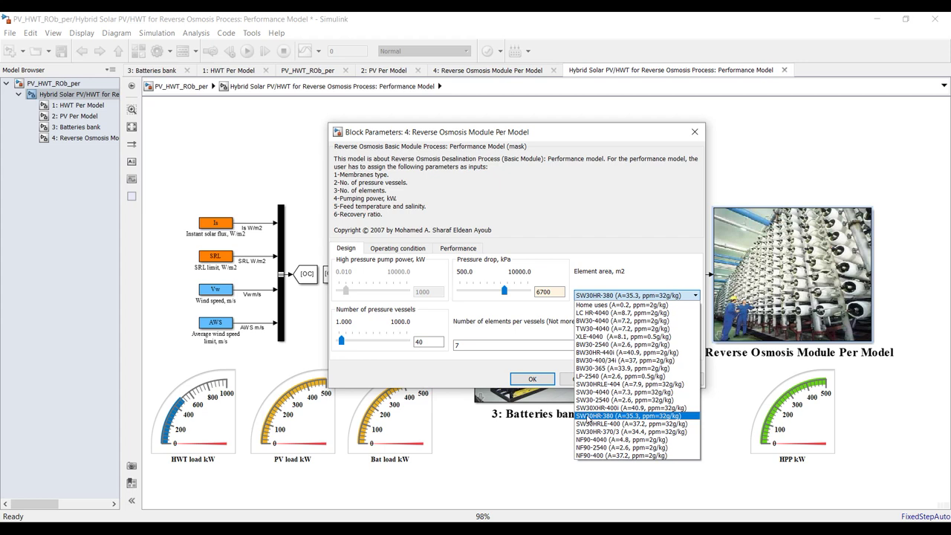
click(612, 419)
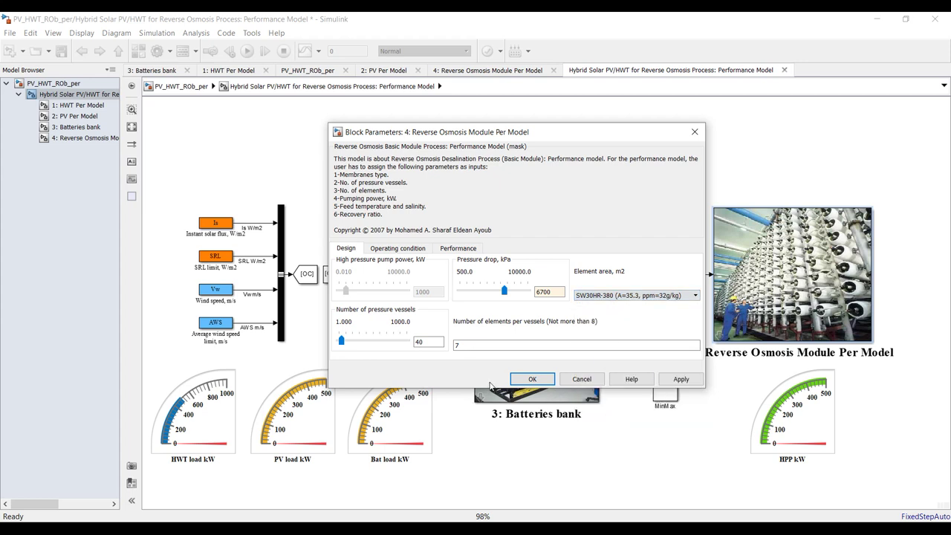
drag(486, 387, 489, 419)
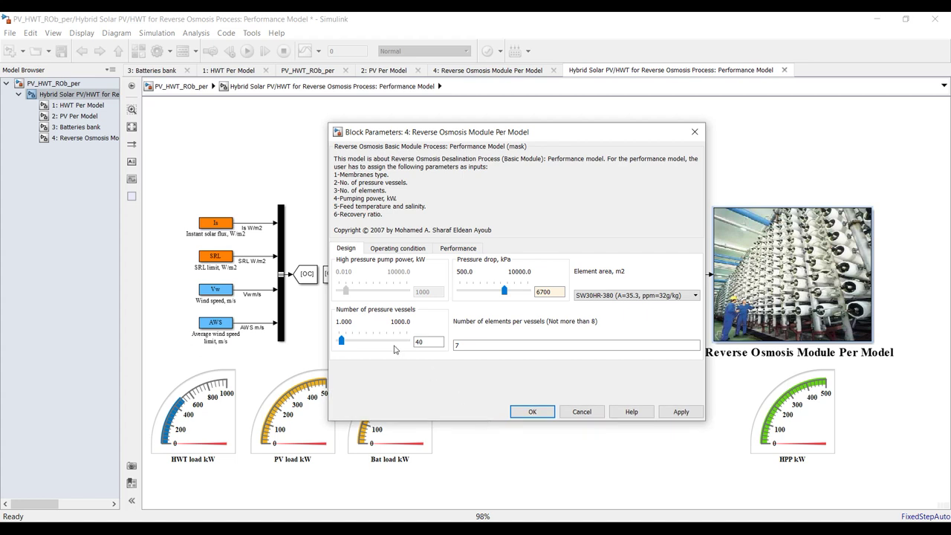
Review the number of pressure vessels, the elements per vessel and the pressure drop in the Reverse Osmosis Module's design parameters
double_click(430, 342)
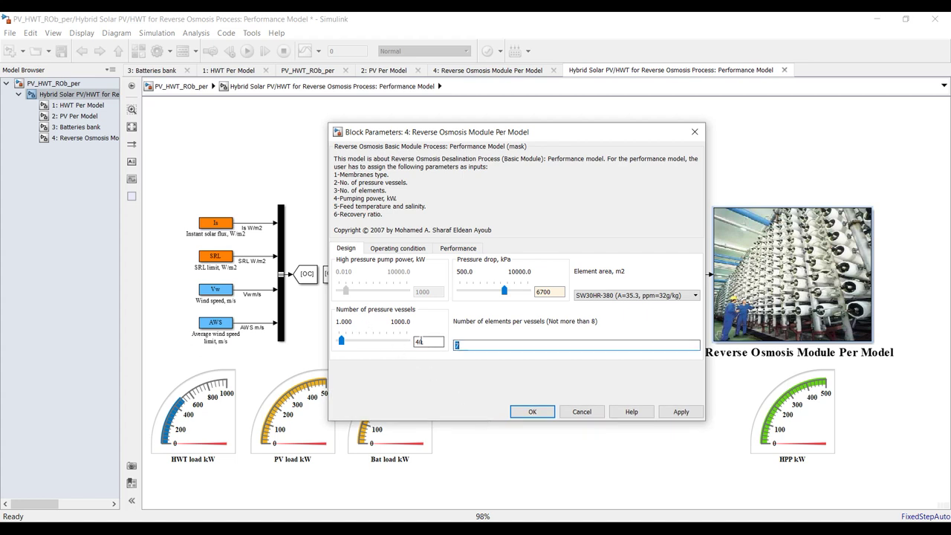
double_click(461, 344)
double_click(428, 341)
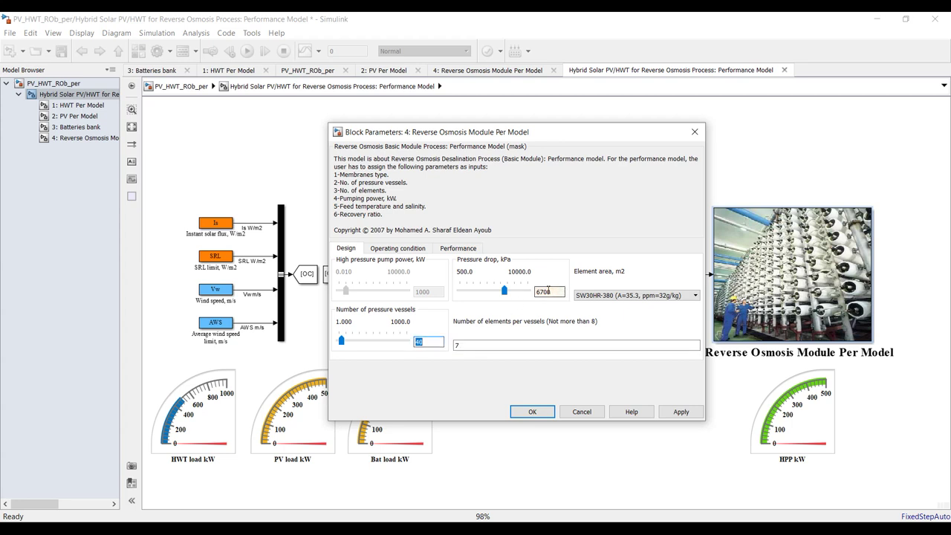
double_click(470, 343)
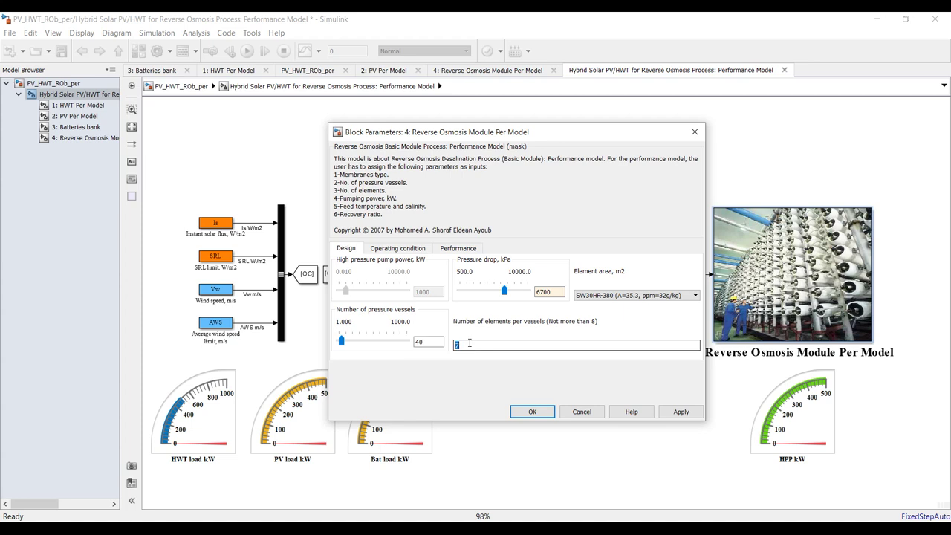
double_click(426, 342)
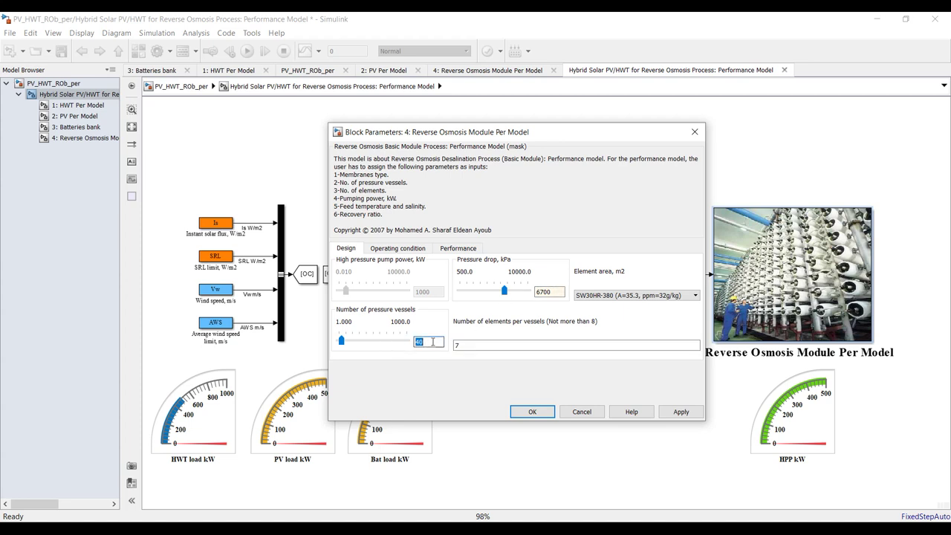
double_click(556, 291)
double_click(458, 345)
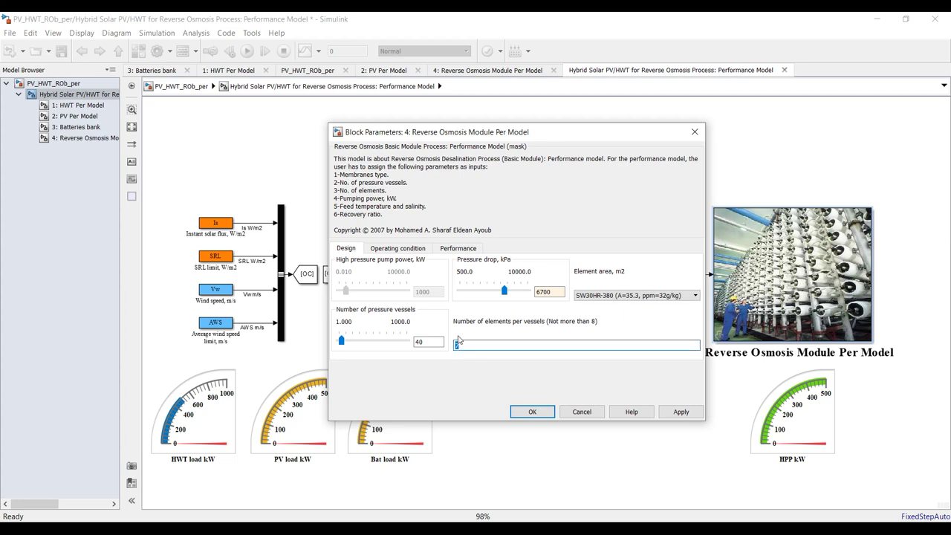
Show the Reverse Osmosis Module's operating conditions and review the operating hours, ambient temperature and feed temperature
click(406, 248)
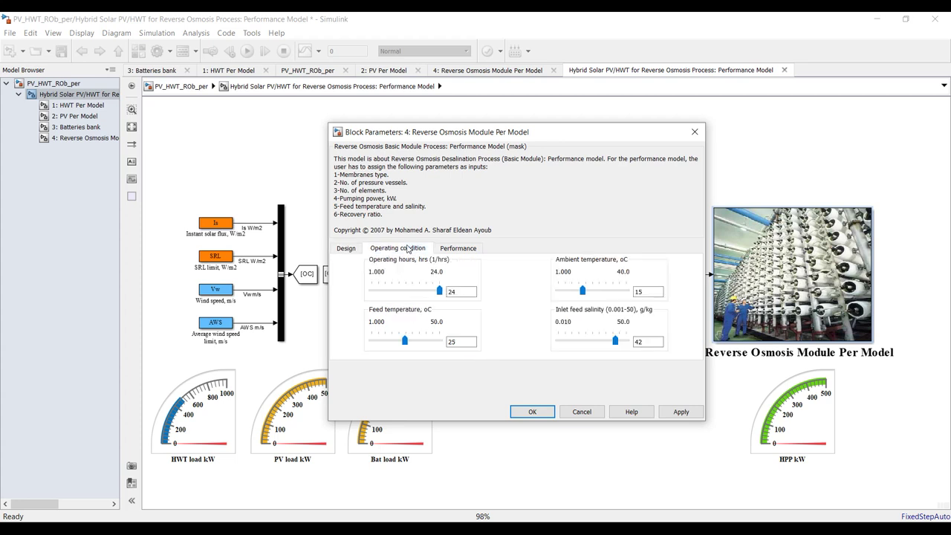
double_click(467, 293)
double_click(650, 291)
double_click(466, 344)
Try an inlet feed salinity of 45 g/kg for the Reverse Osmosis Module and apply it
double_click(647, 340)
click(647, 341)
text(.)
text(45)
click(682, 413)
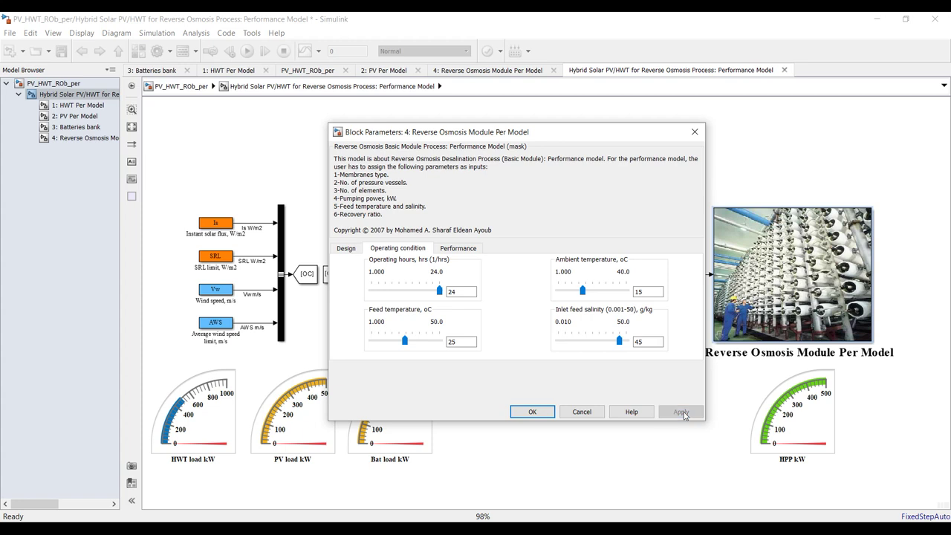
Set the Reverse Osmosis Module's inlet feed salinity to 35 g/kg and apply the change
double_click(652, 341)
text(35)
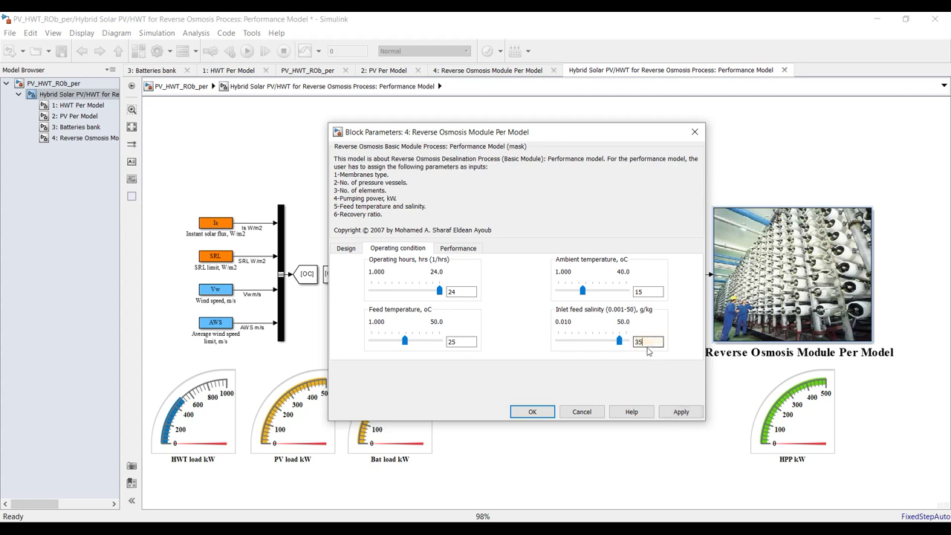
click(680, 413)
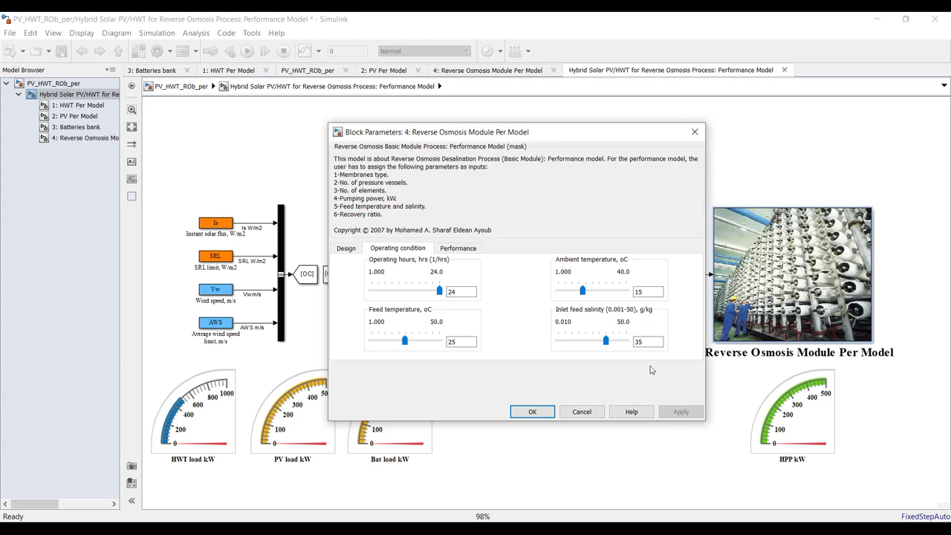
Set the recovery ratio to 0.30 in the Reverse Osmosis Module's performance parameters, apply it and accept the block parameters
click(461, 249)
double_click(468, 291)
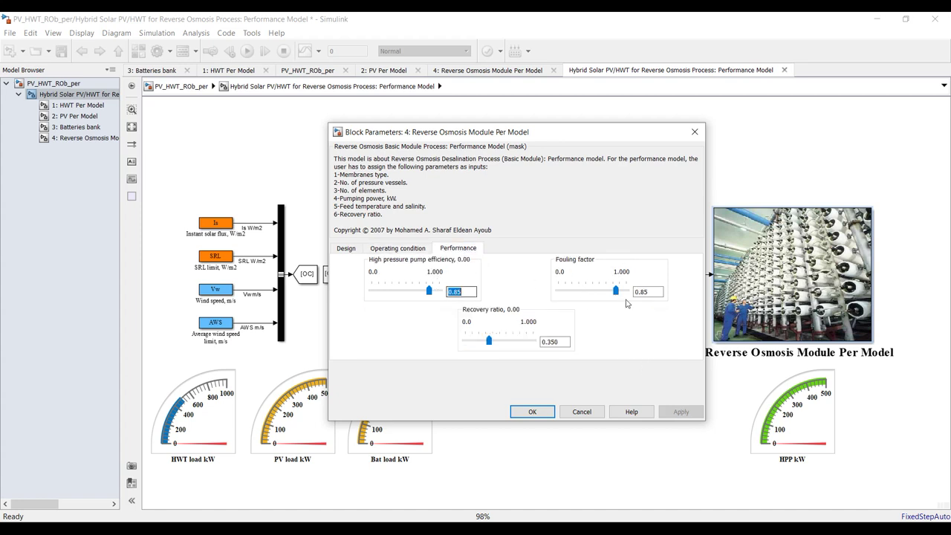
double_click(661, 292)
double_click(551, 342)
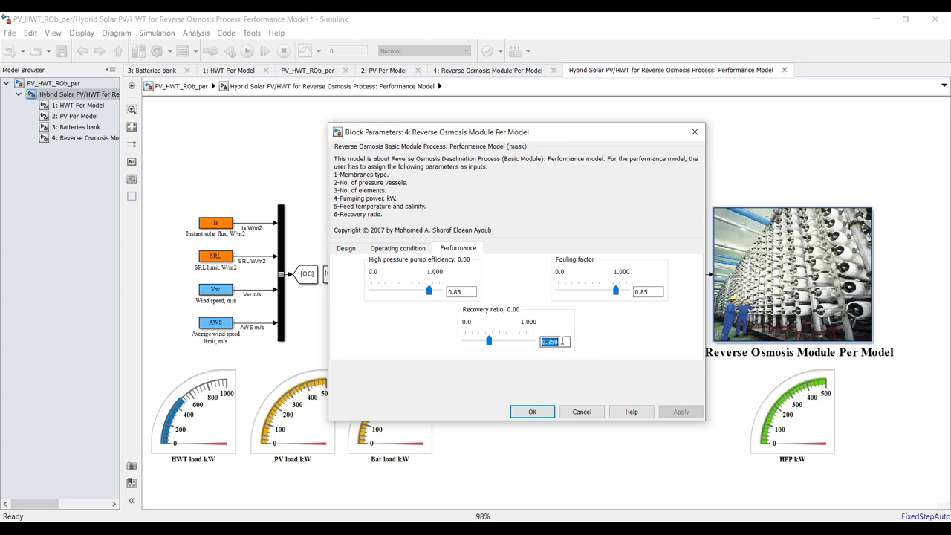
drag(548, 342, 565, 342)
text(0)
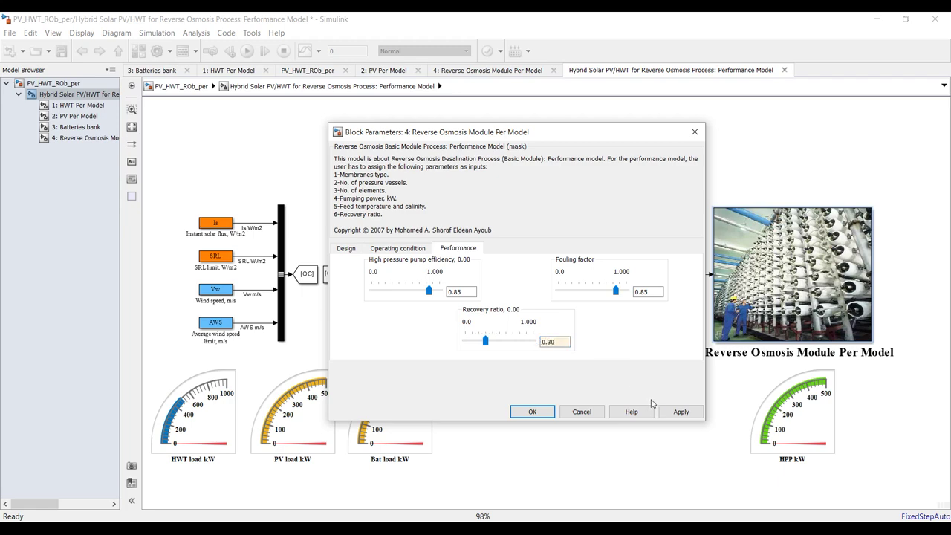
click(678, 414)
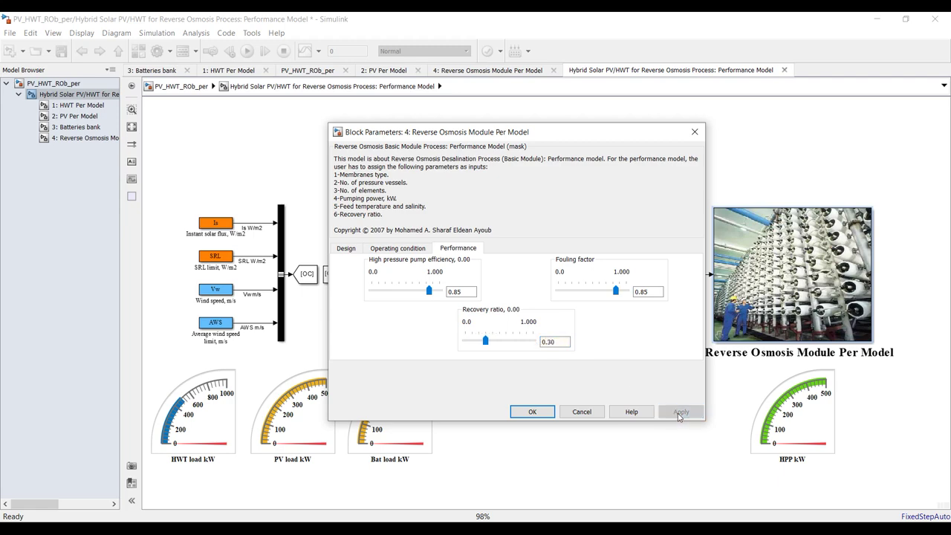
click(531, 412)
Check the block parameters of 1: HWT Per Model, then open its mask for editing and show the parameter definitions
double_click(565, 196)
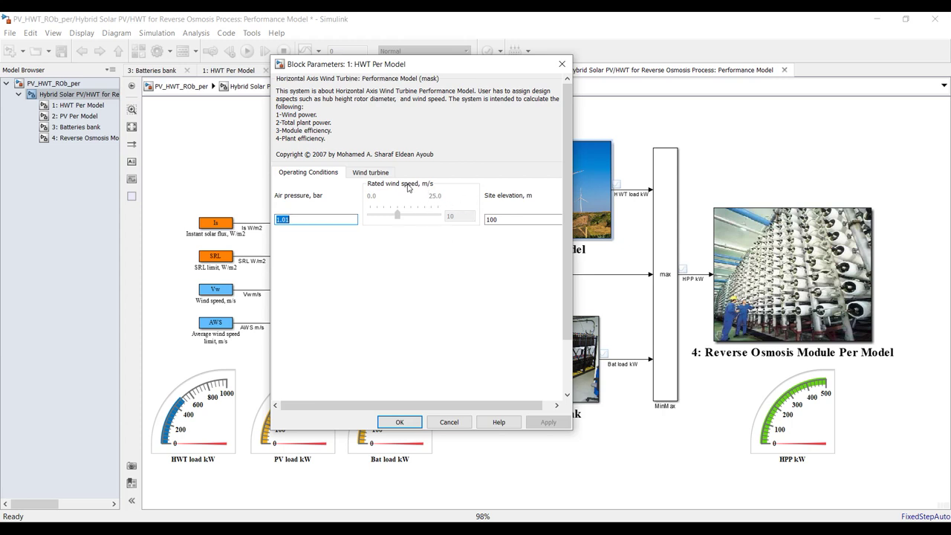
click(399, 422)
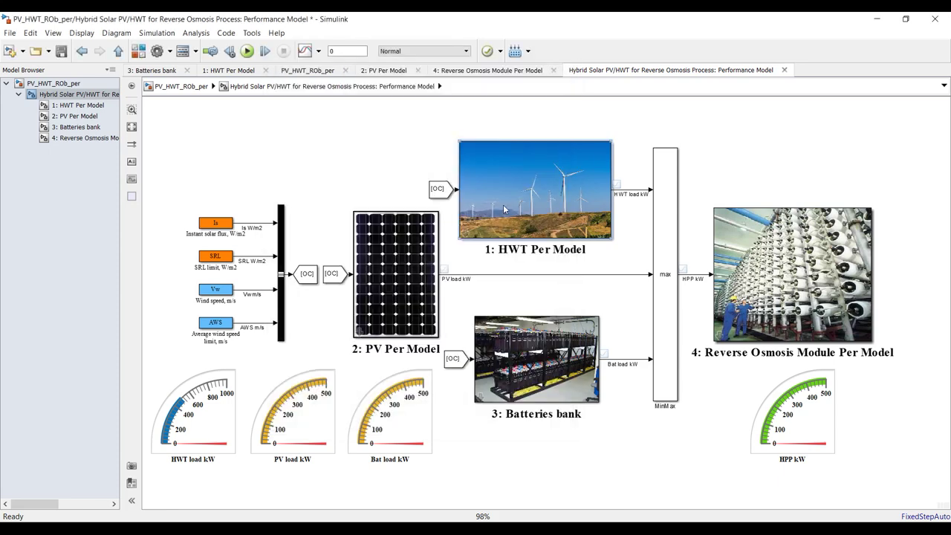
right_click(506, 204)
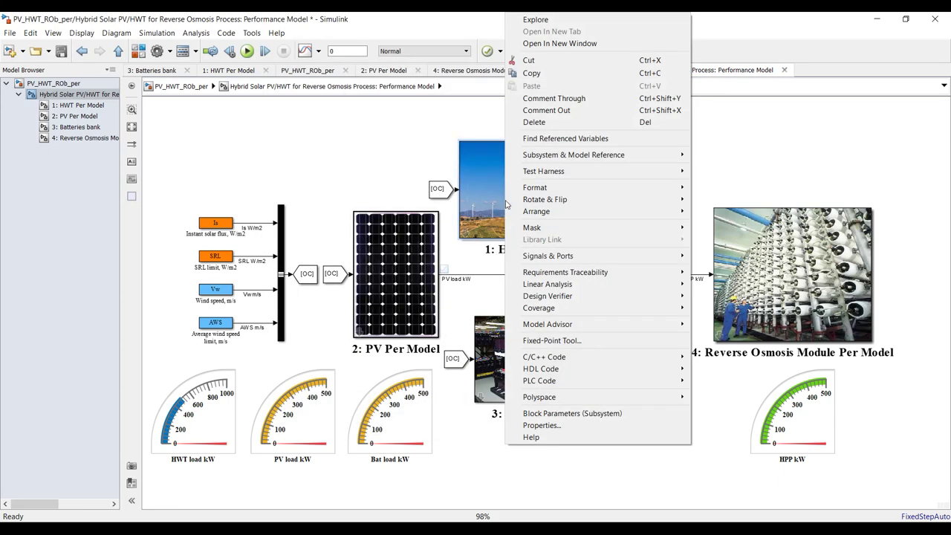
mouse_move(595, 228)
click(710, 231)
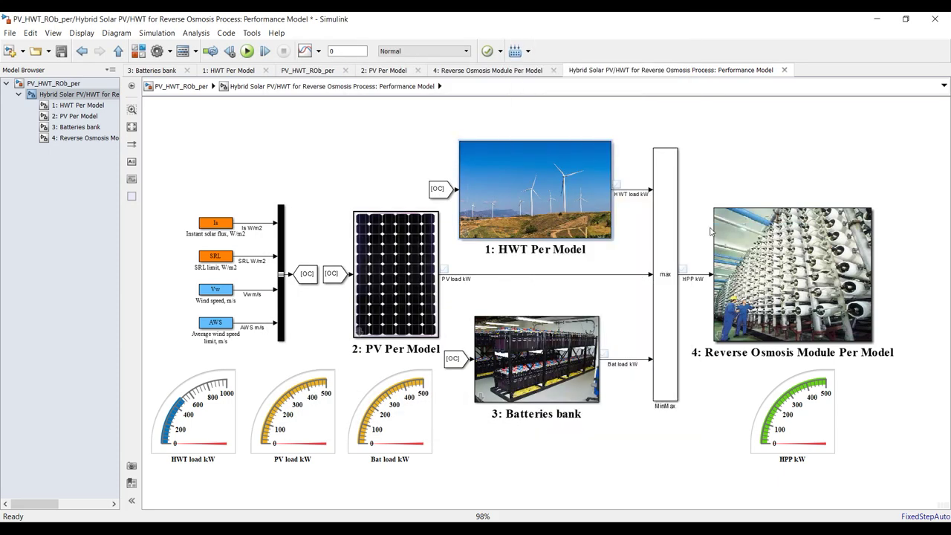
click(446, 75)
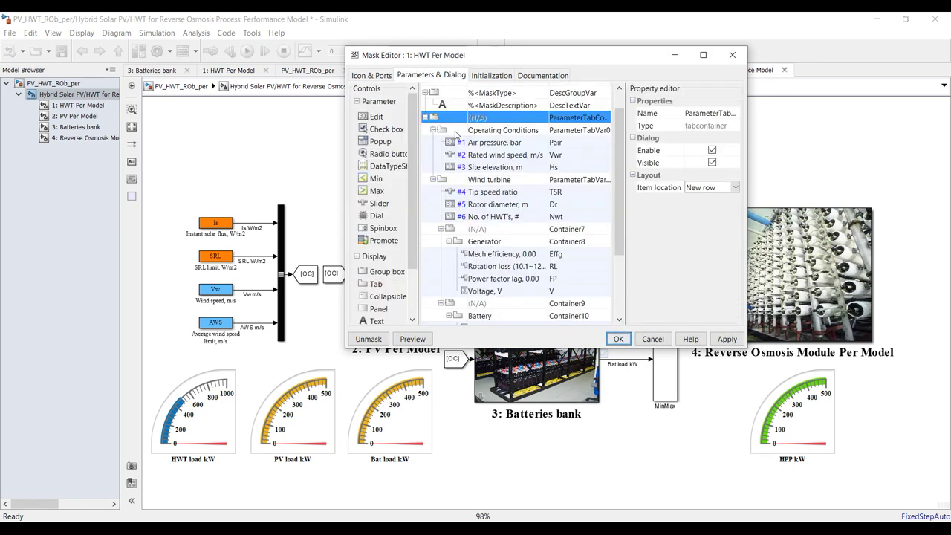
Leave the Rated wind speed parameter disabled in the wind turbine block's mask and accept the mask
click(441, 155)
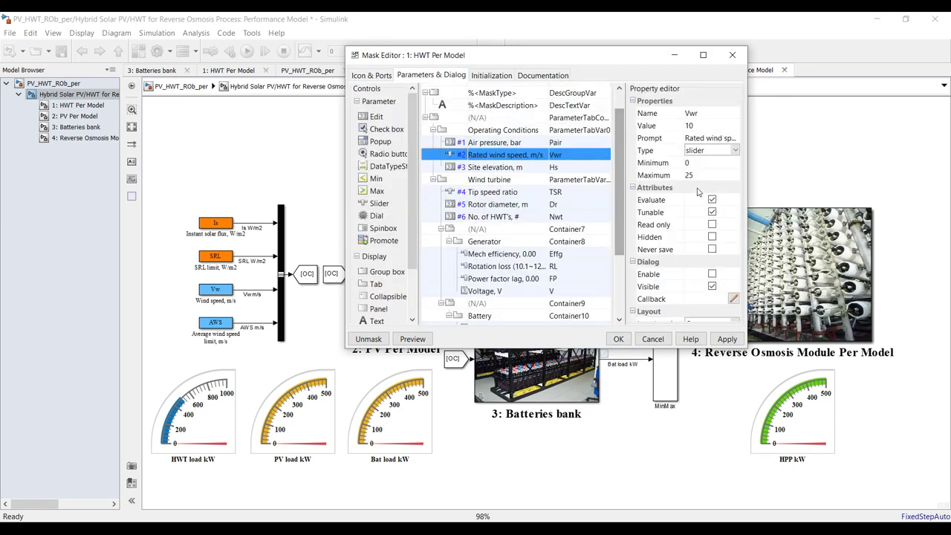
click(712, 274)
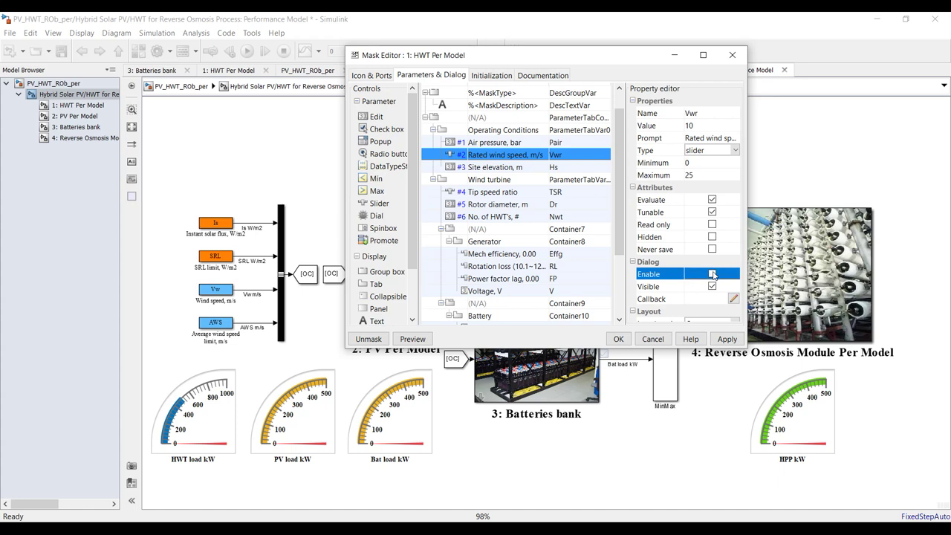
click(726, 338)
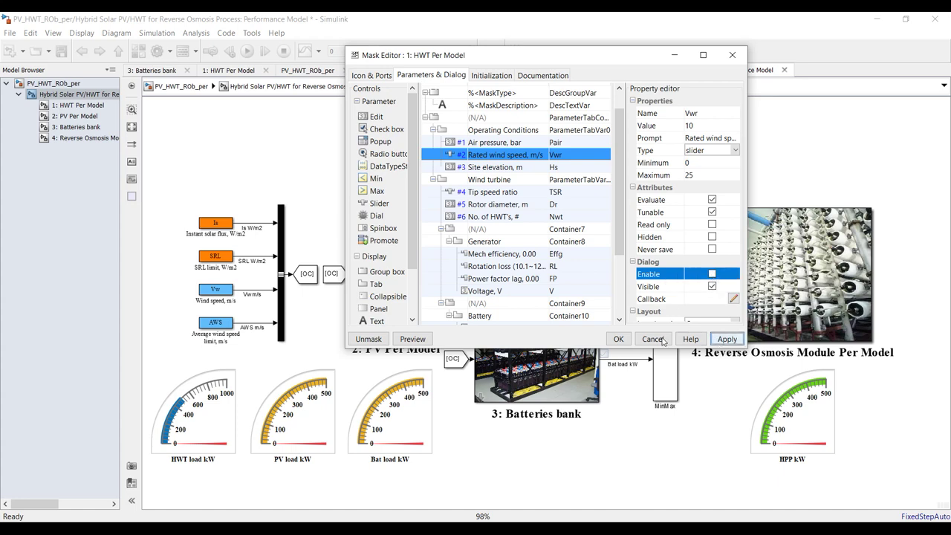
click(621, 339)
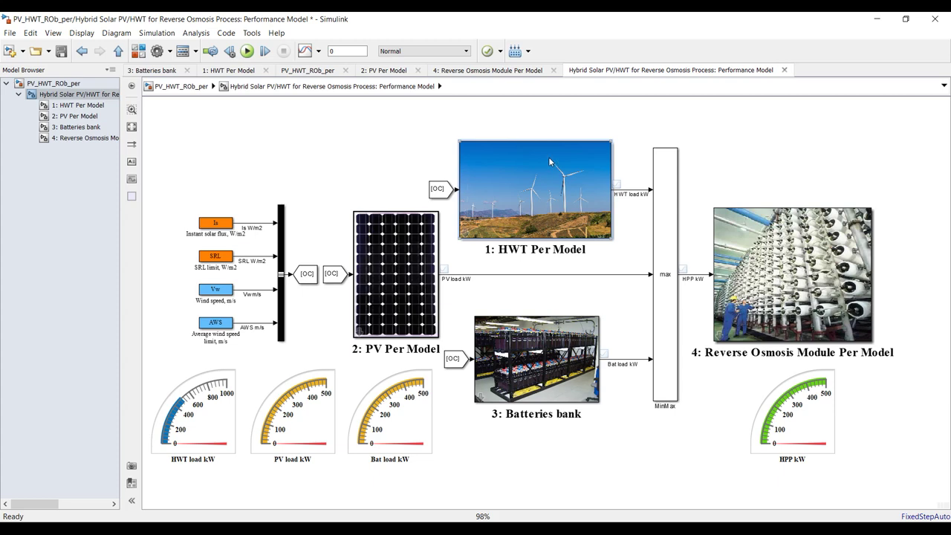
Review the site elevation and the wind turbine settings, including tip speed ratio, in the 1: HWT Per Model block parameters and accept them
double_click(548, 157)
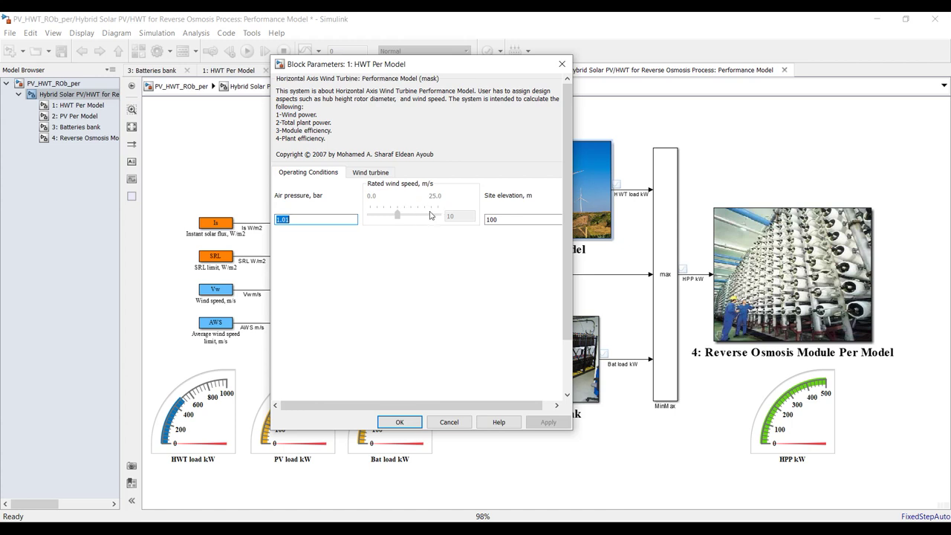
double_click(500, 218)
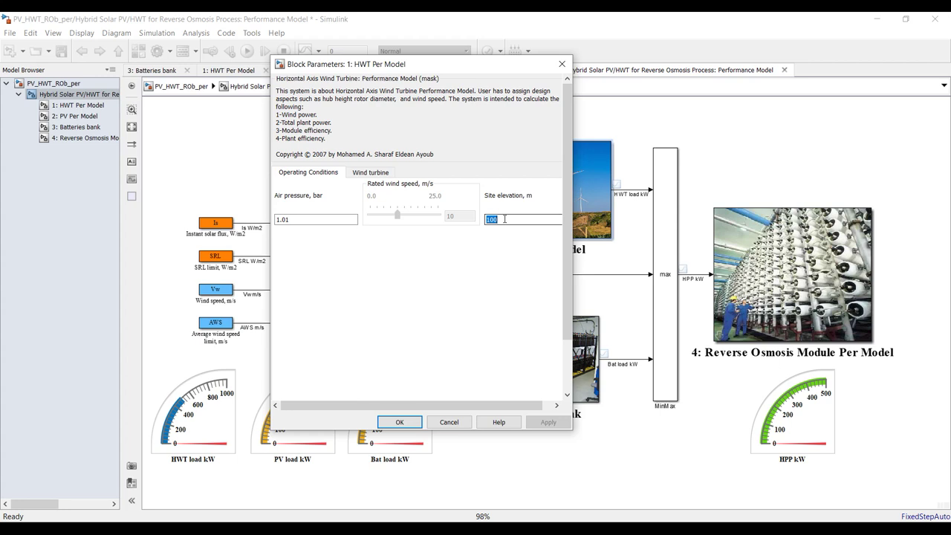
click(505, 222)
click(499, 217)
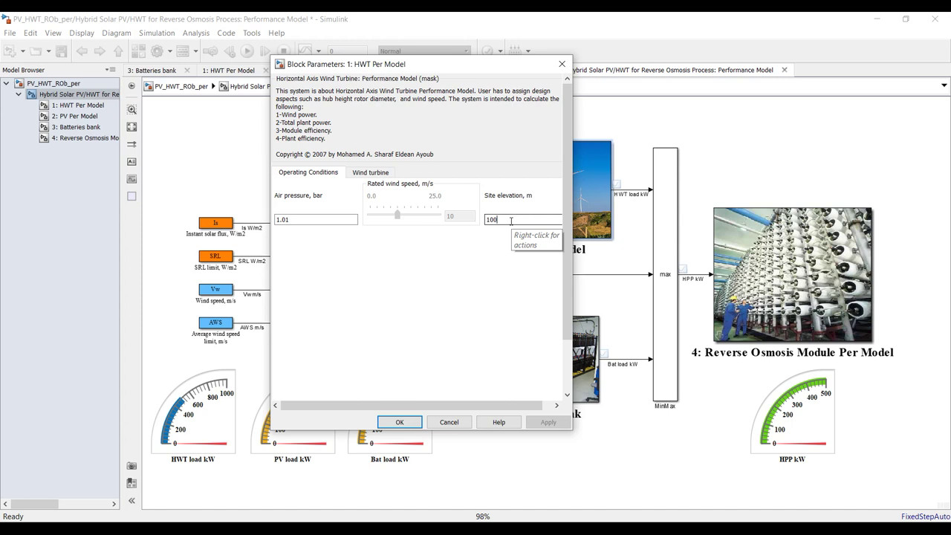
click(380, 173)
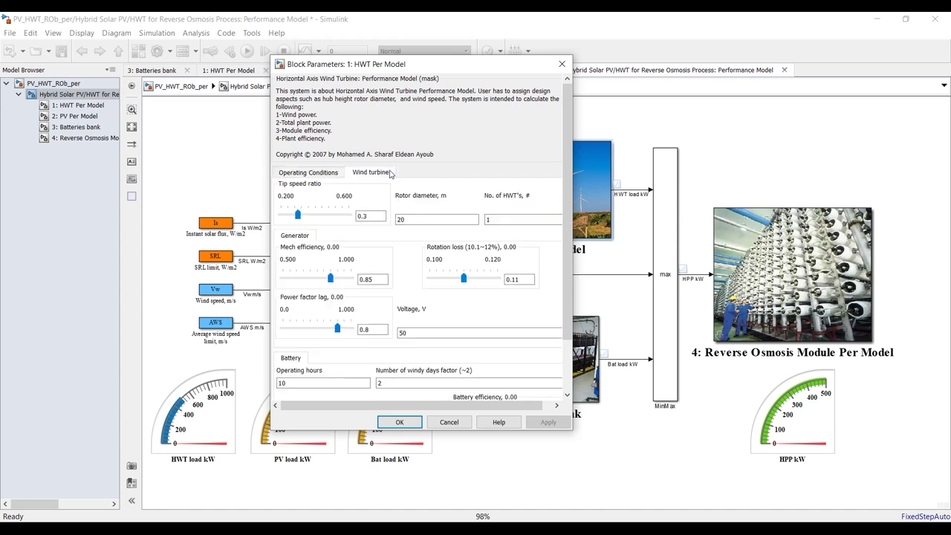
double_click(384, 215)
click(399, 422)
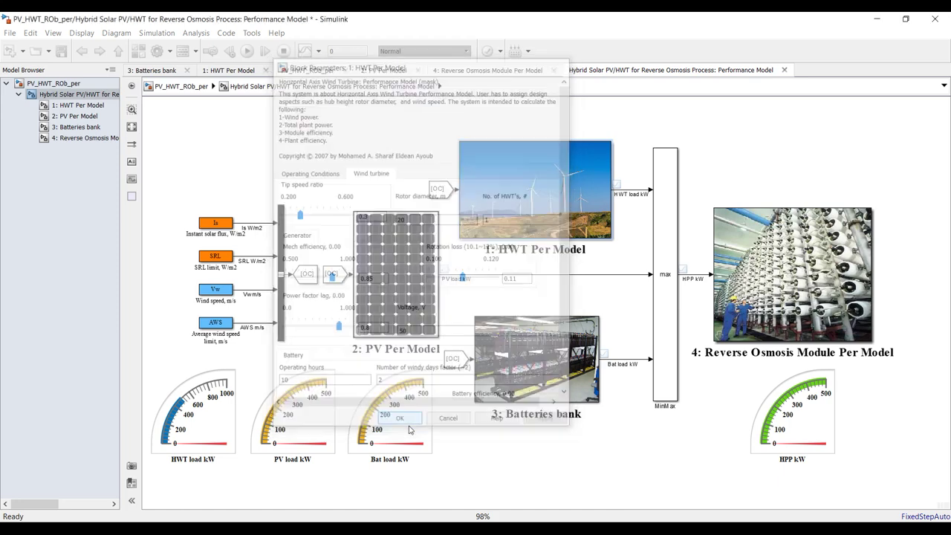
Copy the 1: HWT Per Model block into a new blank model and maximize that model's window
right_click(537, 214)
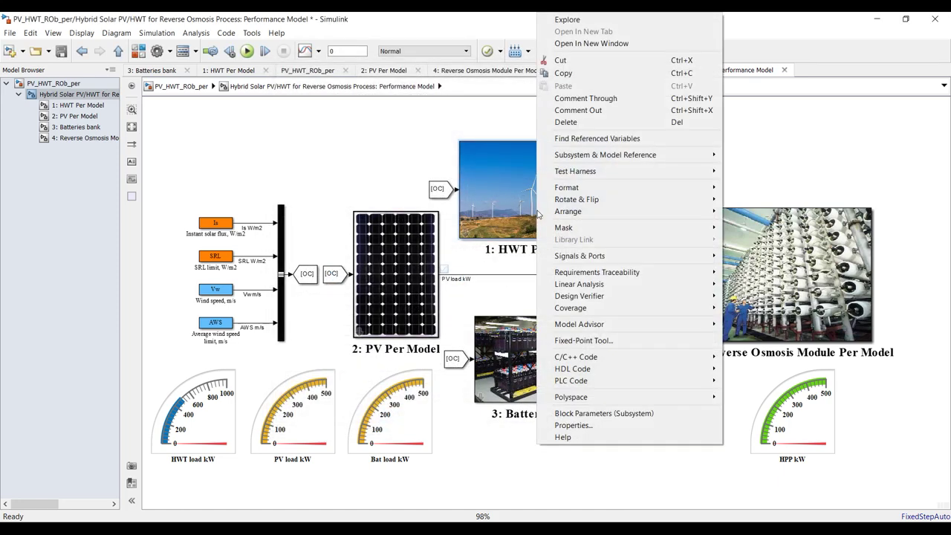
click(564, 74)
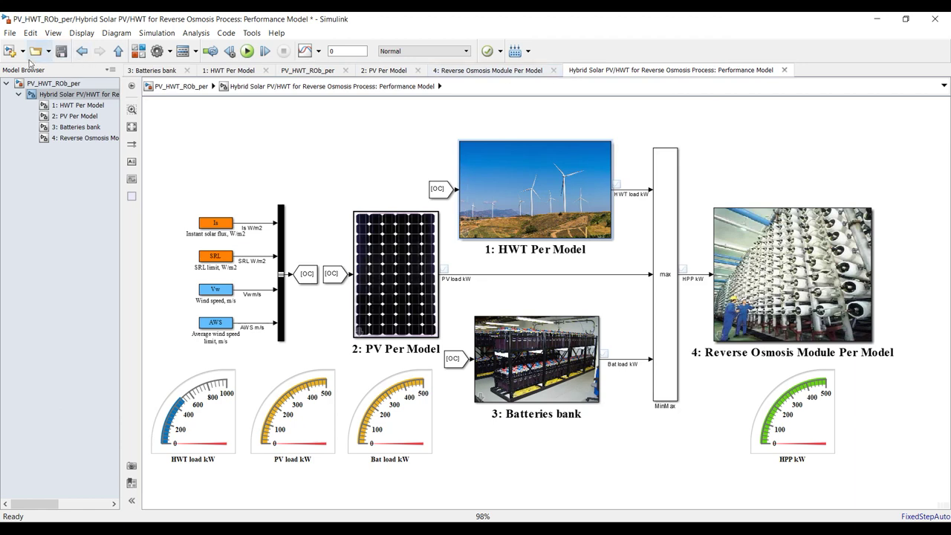
click(9, 52)
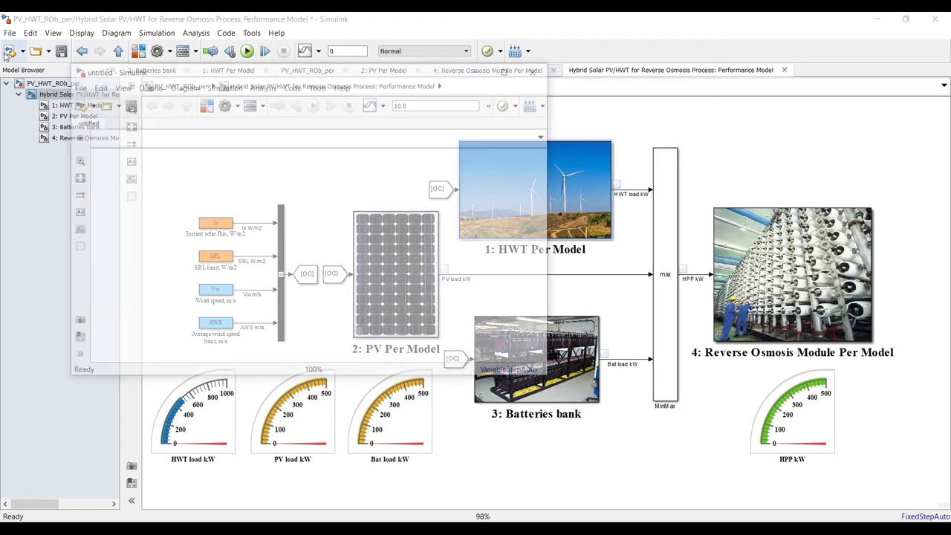
right_click(241, 176)
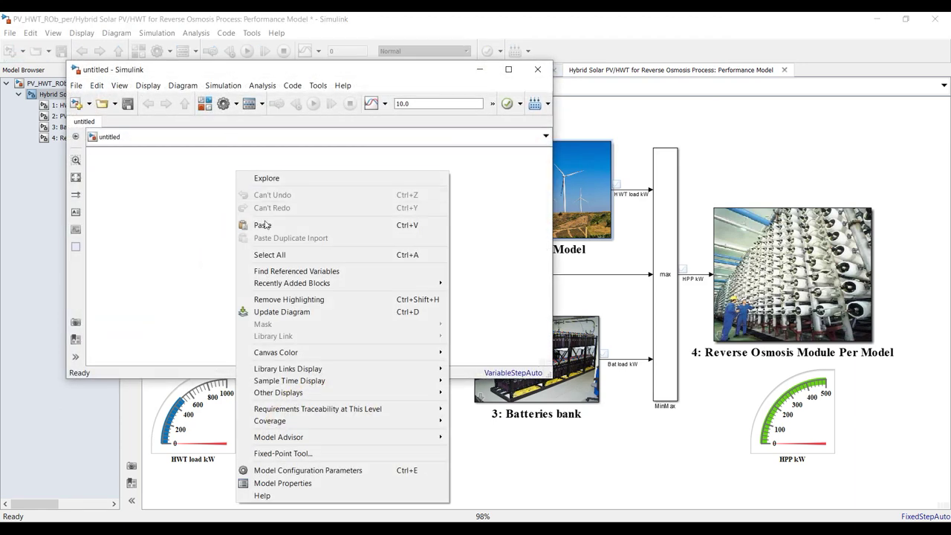
click(265, 224)
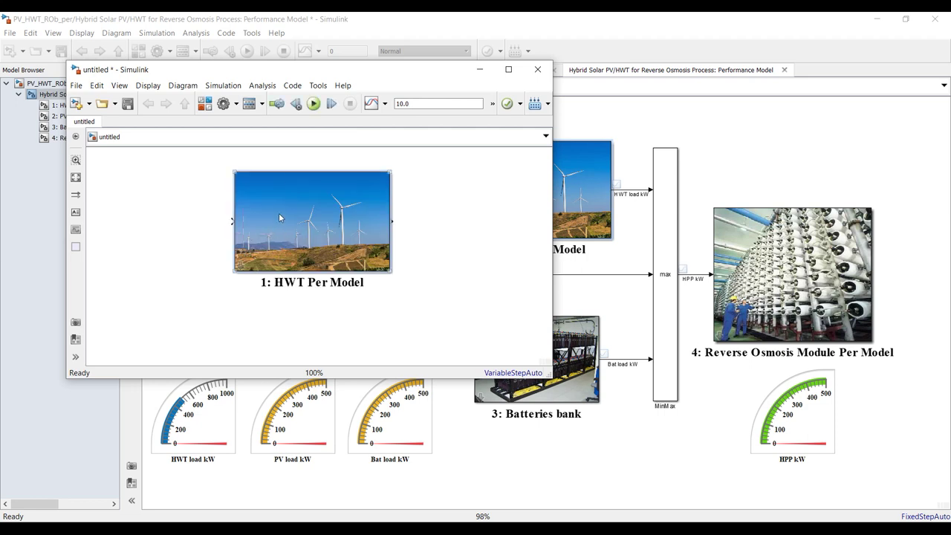
click(508, 69)
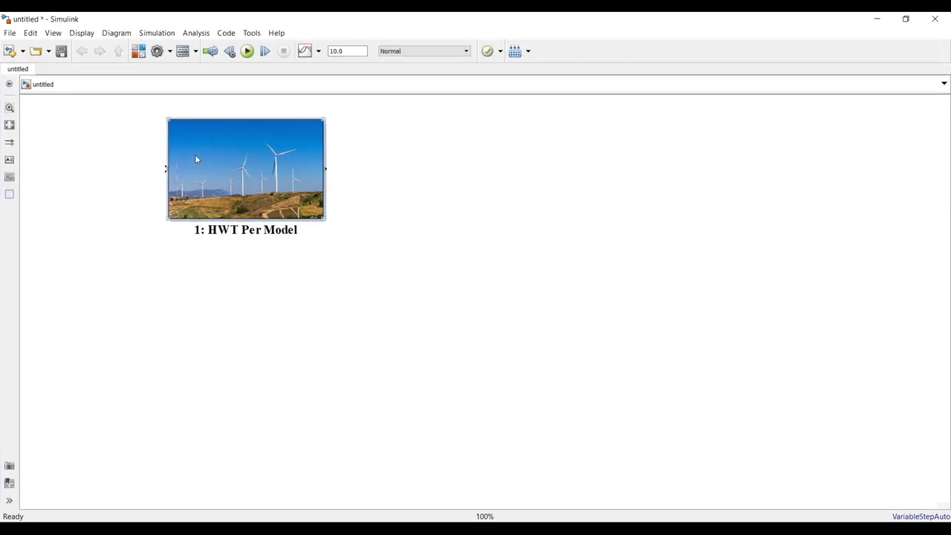
Show the Model Browser in the untitled model and have it include systems with mask parameters
click(49, 33)
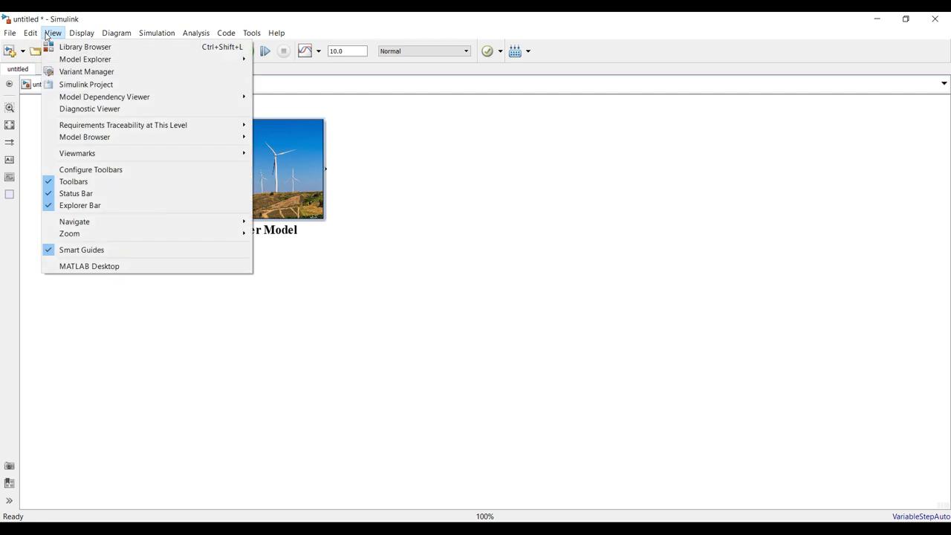
mouse_move(139, 137)
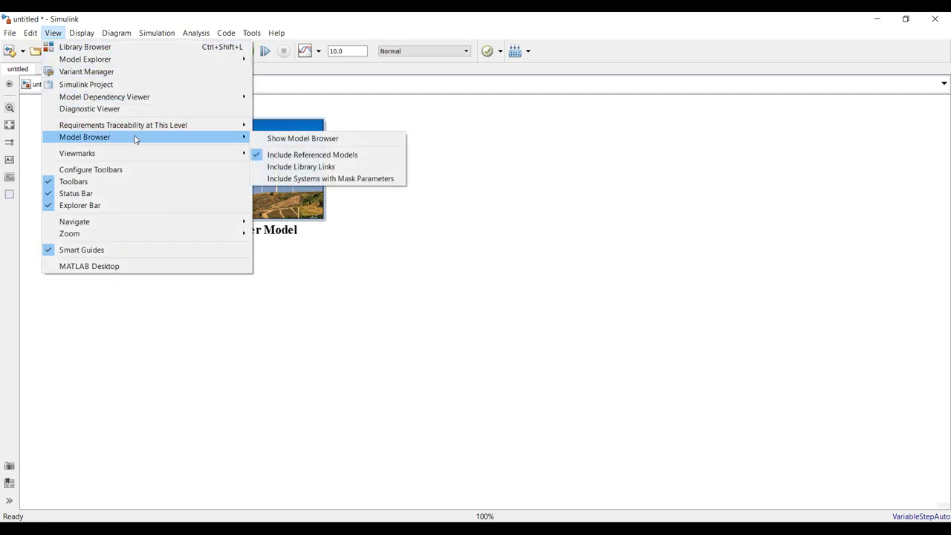
click(302, 139)
click(83, 71)
click(90, 85)
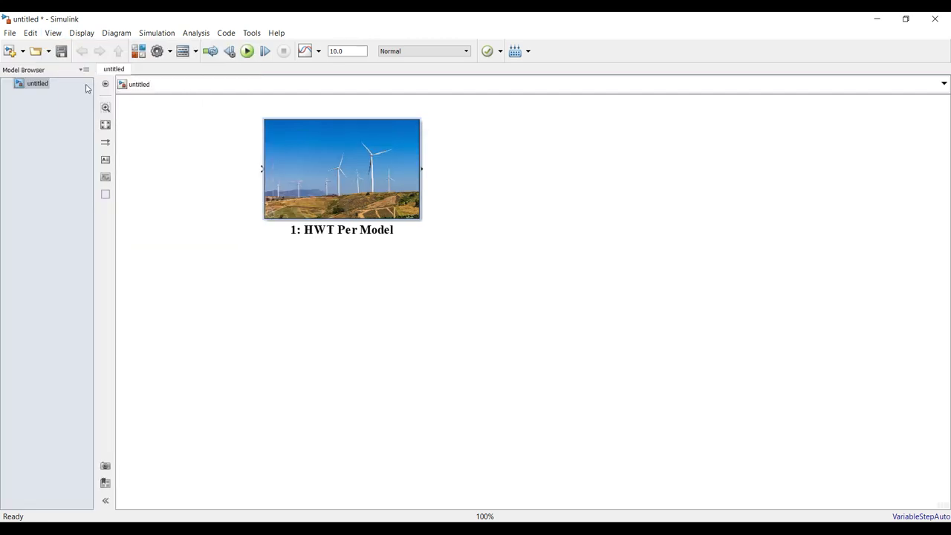
click(86, 72)
click(86, 97)
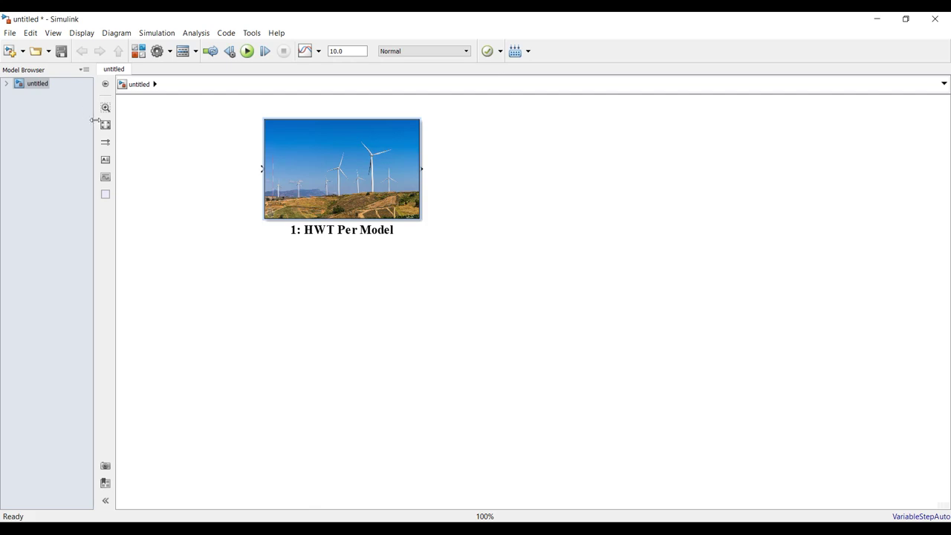
Open the copied 1: HWT Per Model subsystem, reposition the Rated wind speed block beside the OC input port and select the line feeding Vwr
click(6, 84)
click(55, 94)
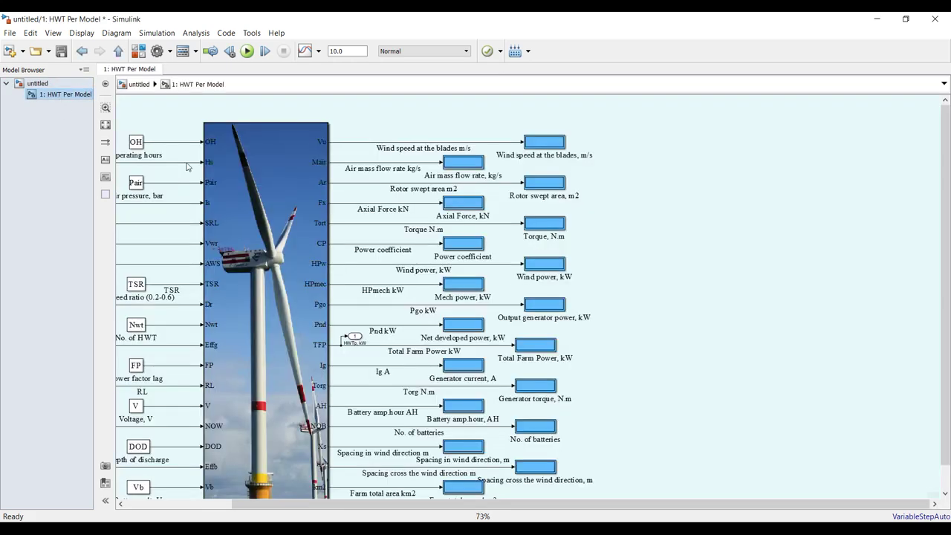
click(104, 125)
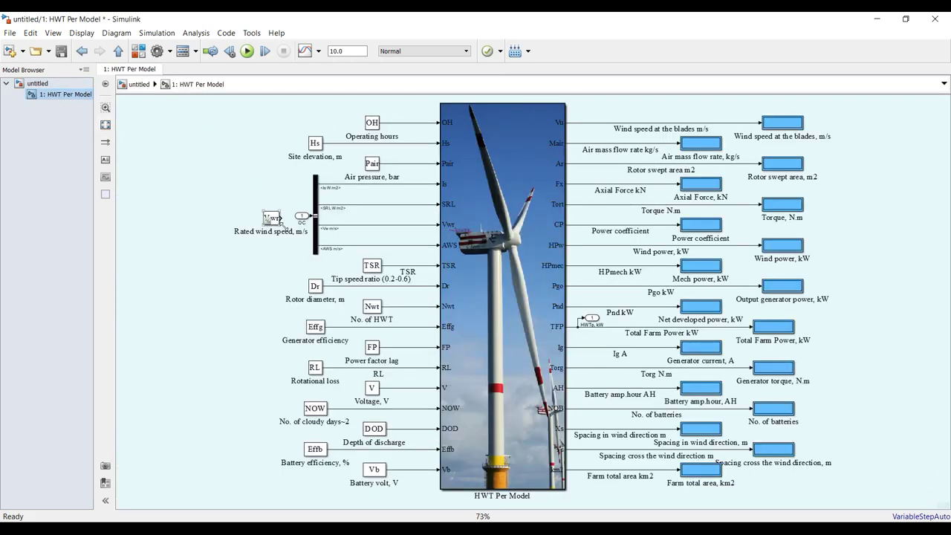
drag(273, 222, 235, 170)
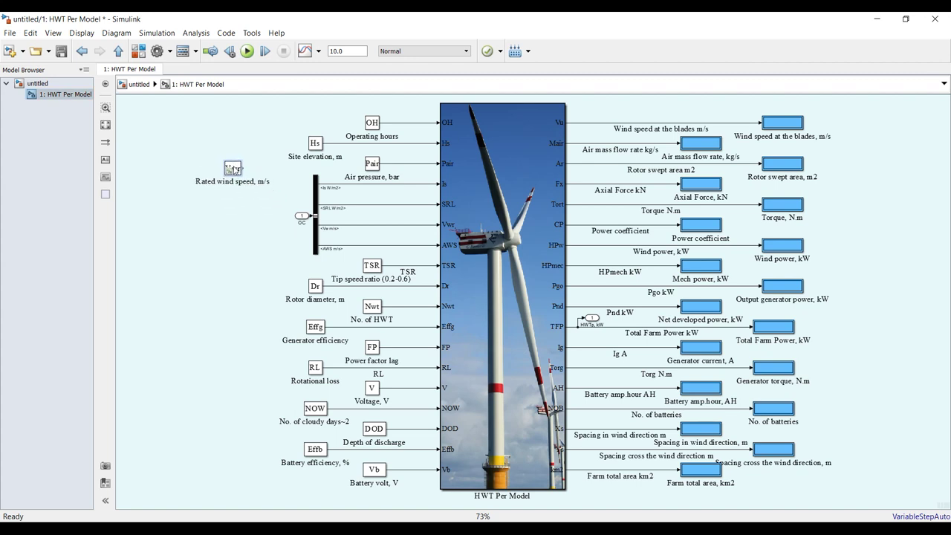
drag(286, 179, 336, 252)
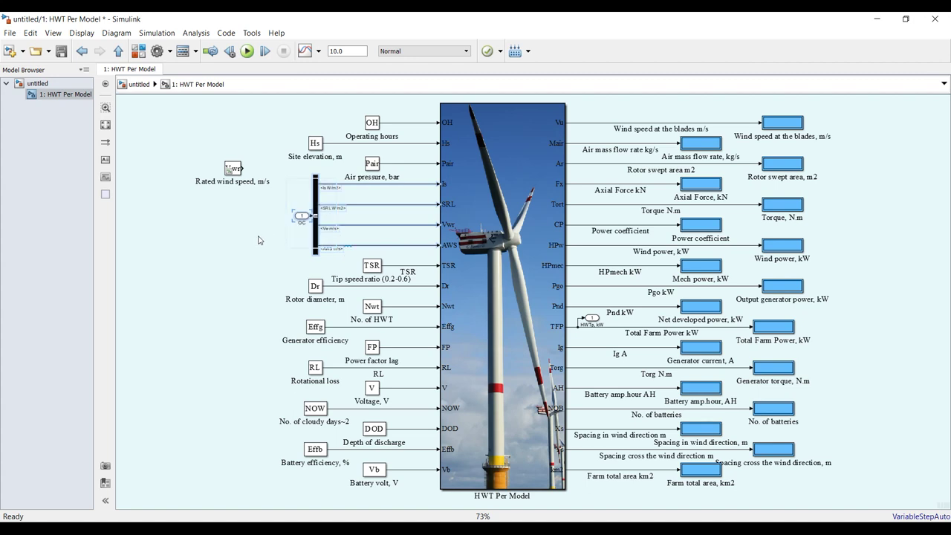
drag(236, 171, 249, 227)
click(402, 225)
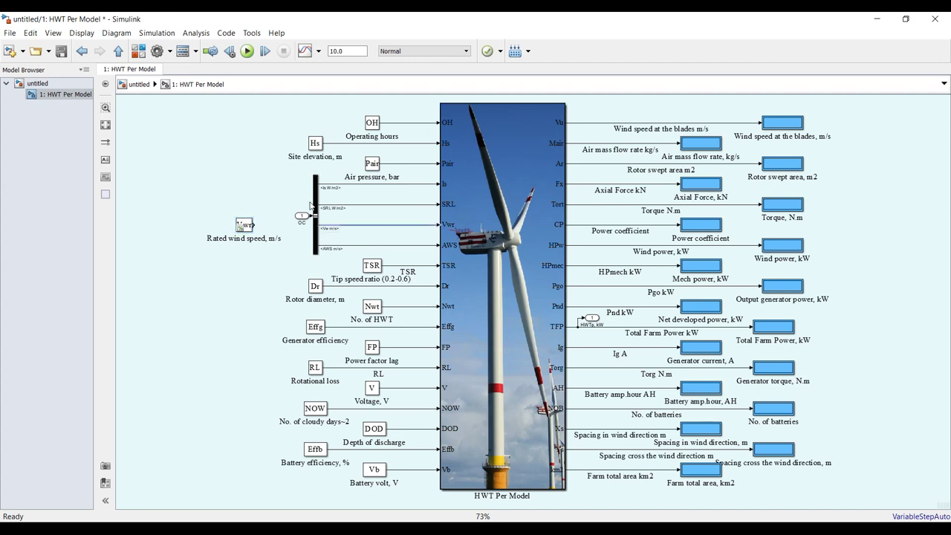
Check the copied turbine block at the model's top level, then move its HWTp, kW output port beyond the display blocks and delete it
click(38, 83)
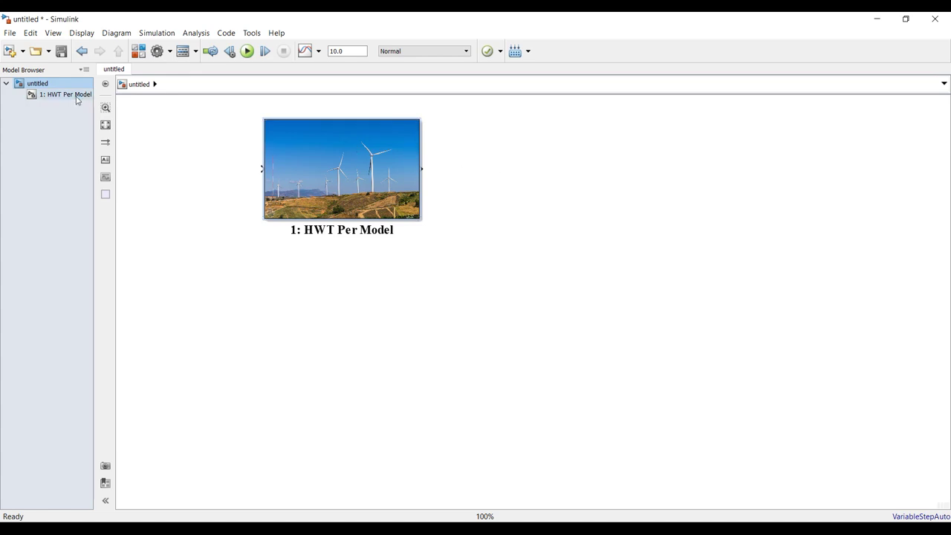
click(66, 94)
drag(592, 317, 849, 283)
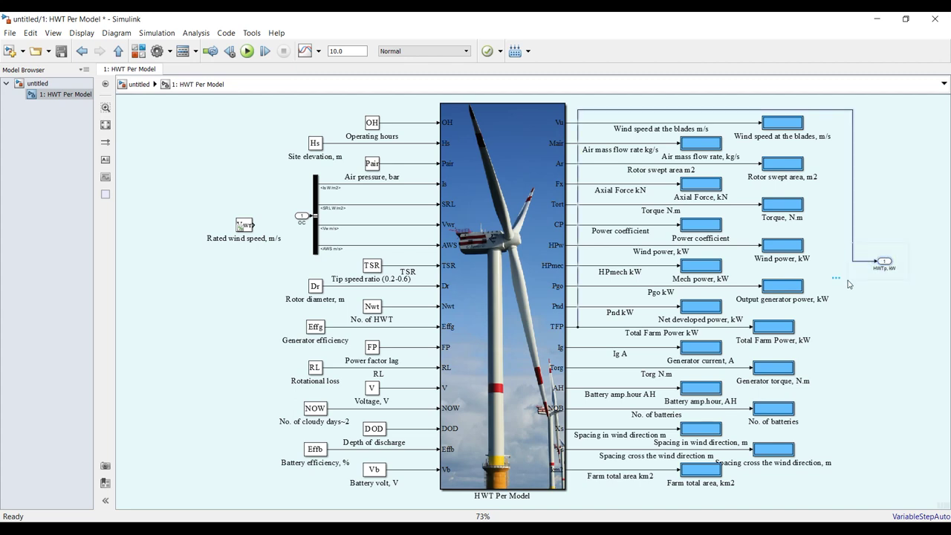
Check the turbine block and its interior without the output port, then close the untitled model without saving it
click(37, 83)
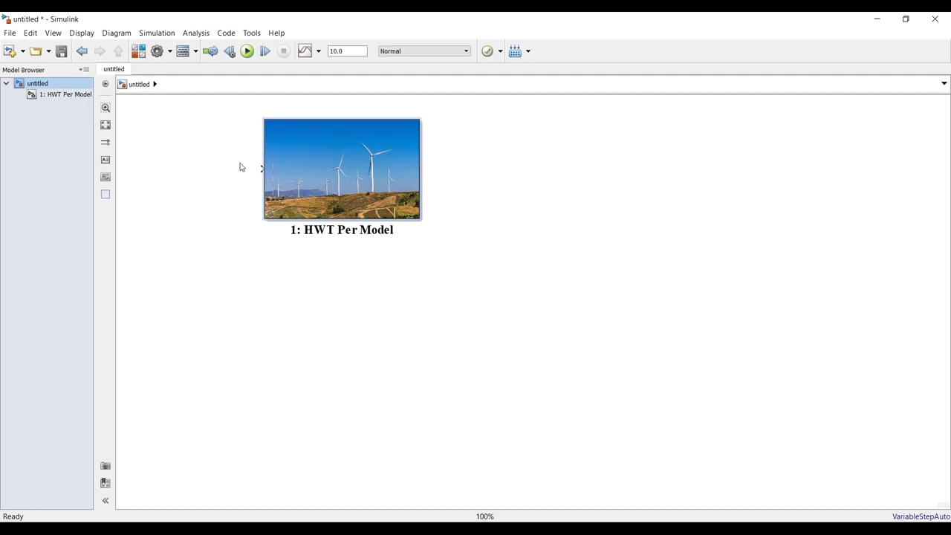
click(75, 98)
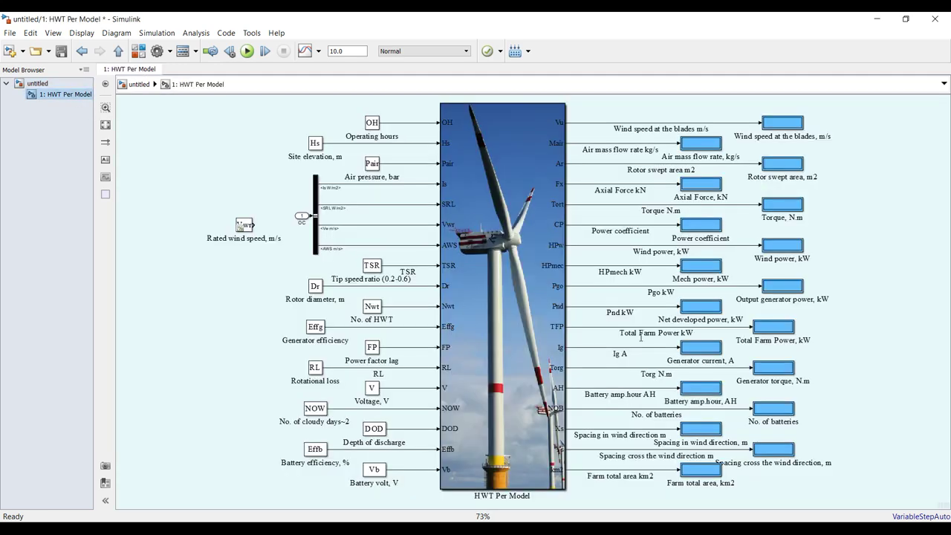
click(62, 84)
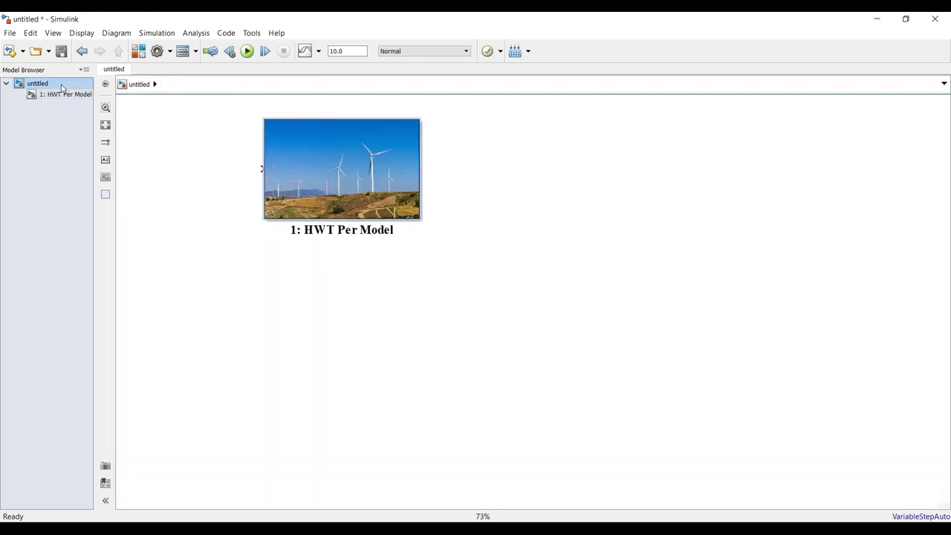
click(934, 19)
click(477, 281)
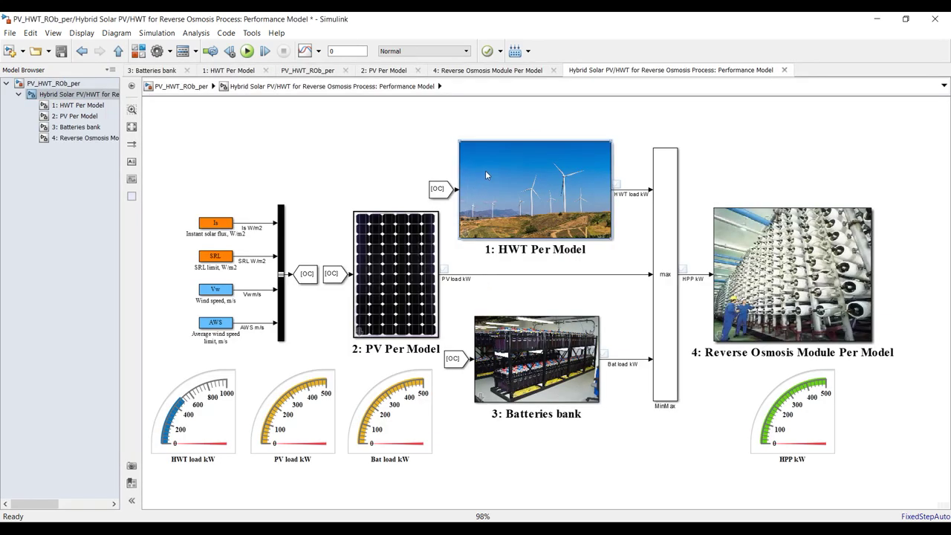
Review the rotor diameter and the number of HWTs among the wind turbine settings of the 1: HWT Per Model block
double_click(486, 175)
click(387, 174)
double_click(422, 217)
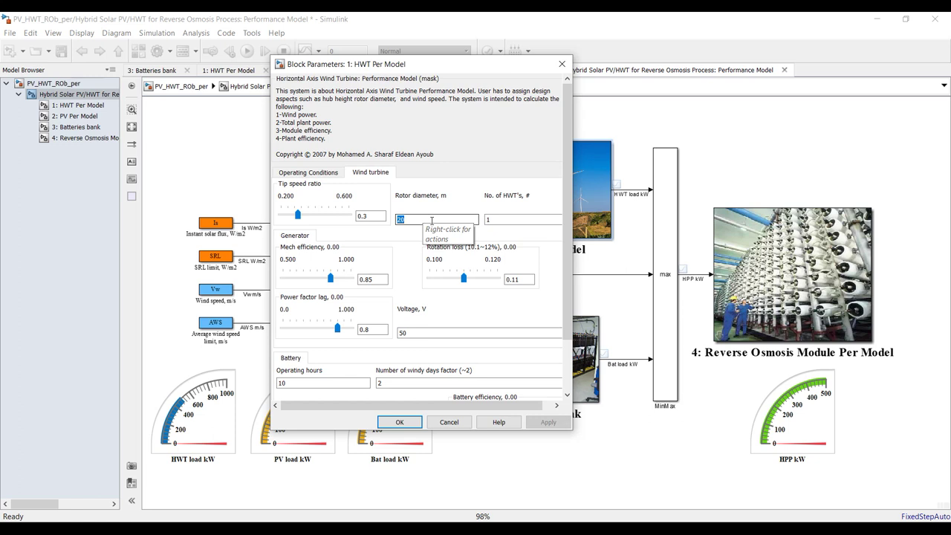
key(Tab)
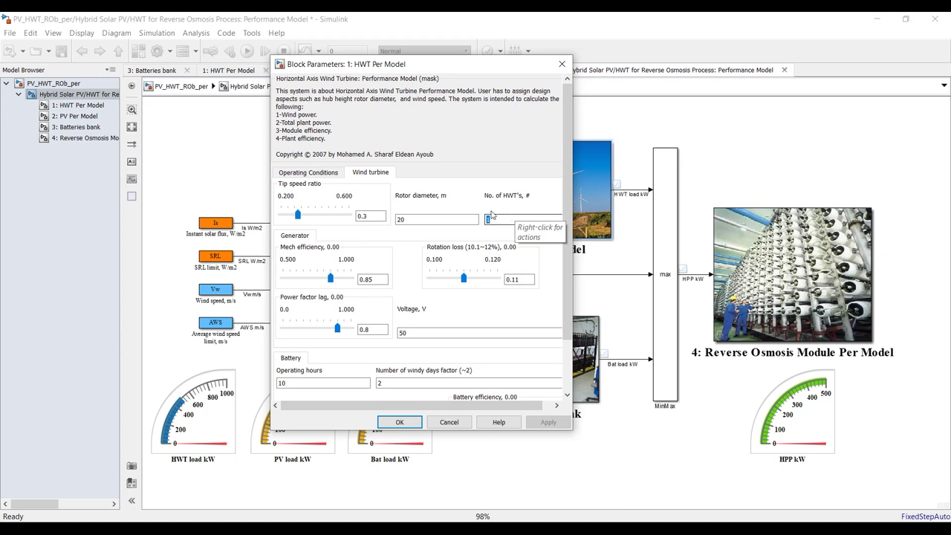
key(shift+Tab)
key(Tab)
key(shift+Tab)
key(Tab)
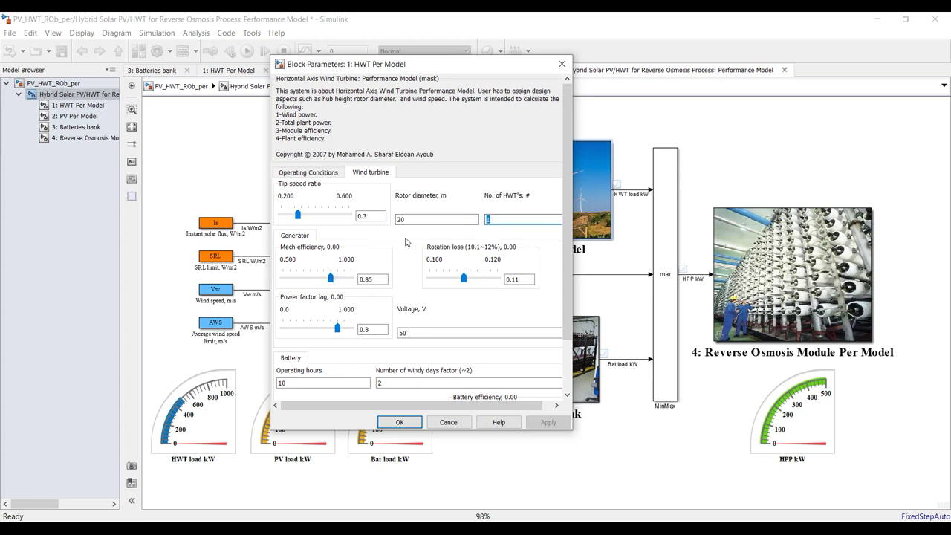
Review the turbine's generator settings, including mech efficiency, rotation loss and voltage
double_click(365, 279)
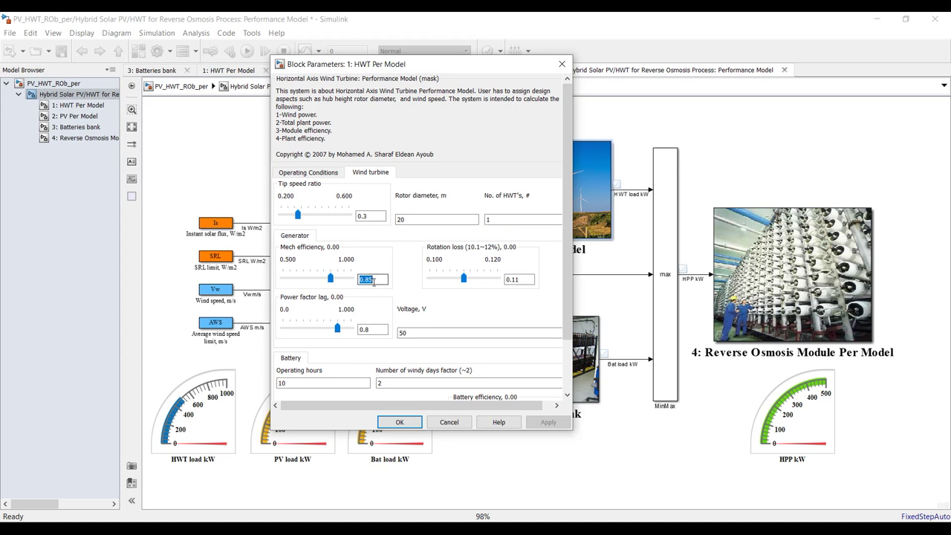
double_click(522, 279)
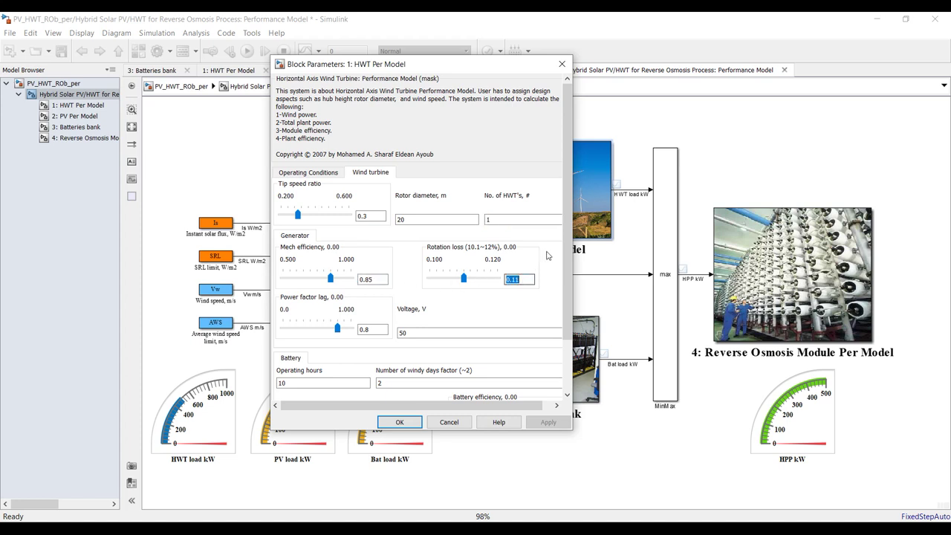
drag(565, 260, 565, 303)
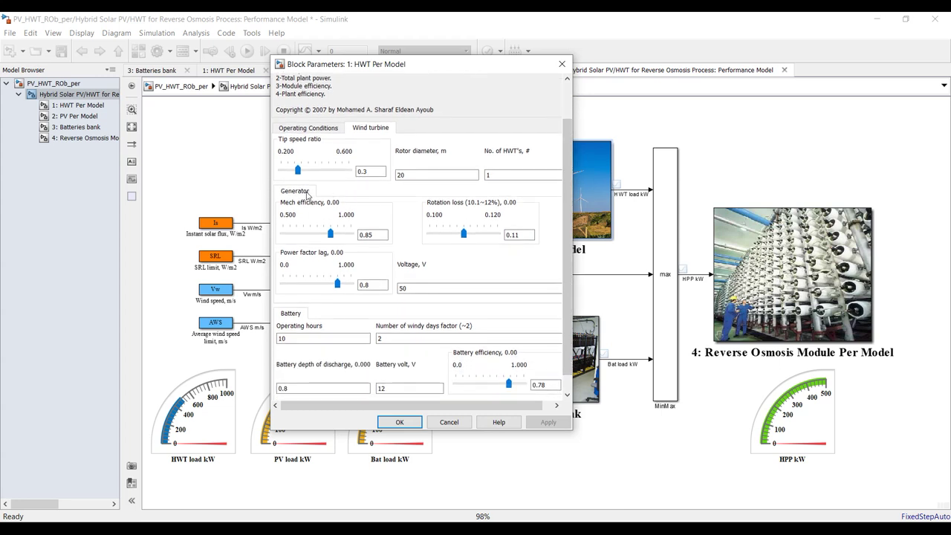
double_click(365, 235)
double_click(424, 288)
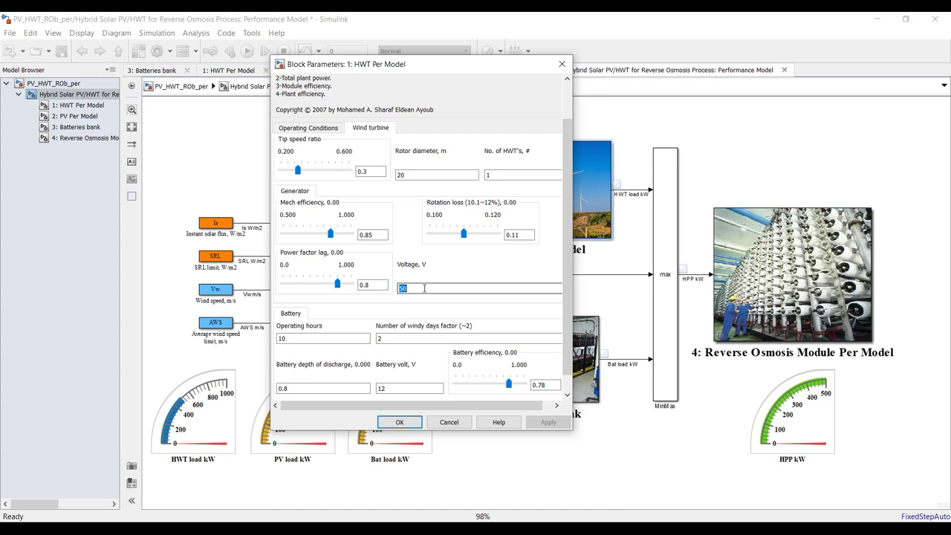
Review the turbine's battery settings, including the windy days factor and battery efficiency, and accept the block parameters
drag(565, 310, 569, 349)
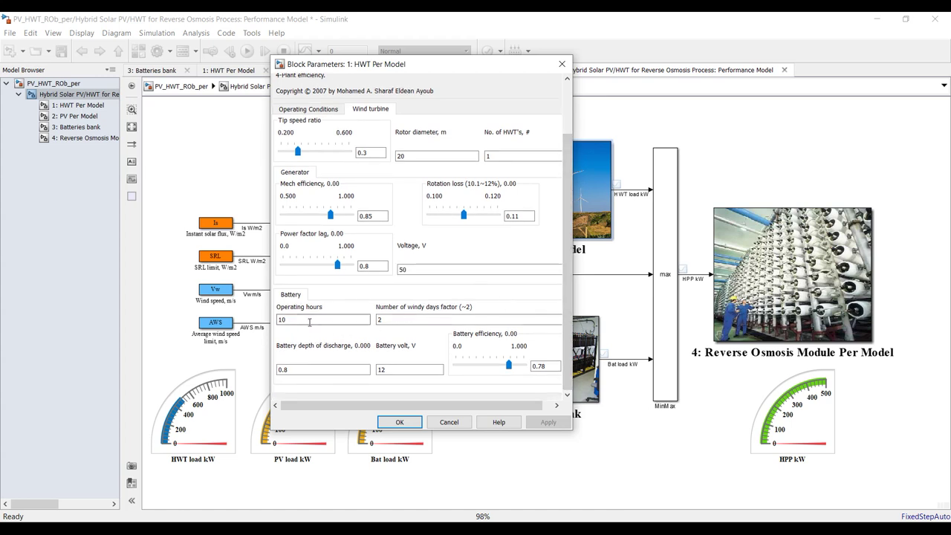
key(Tab)
key(Tab)
key(Tab)
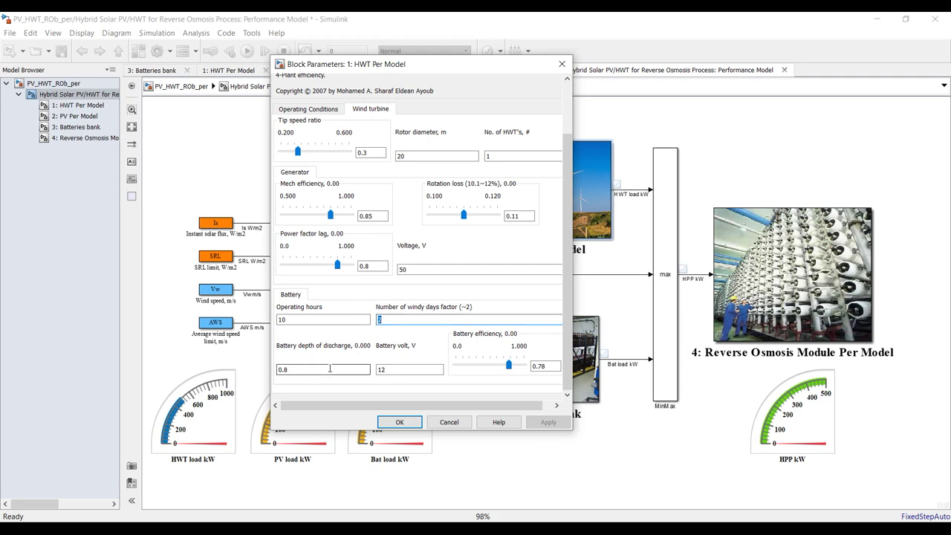
key(Tab)
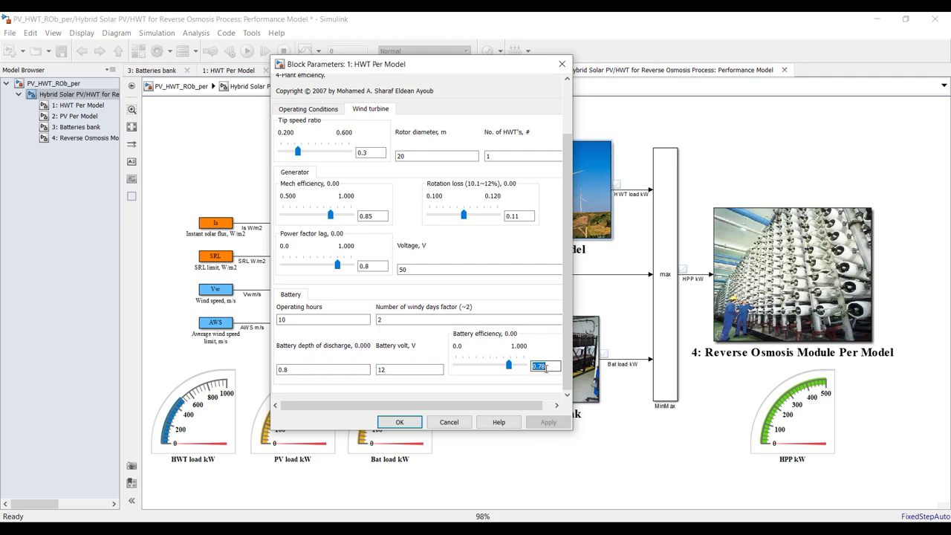
click(404, 422)
Examine the operating conditions and design parameters of the 2: PV Per Model block and close its parameters dialog
double_click(417, 259)
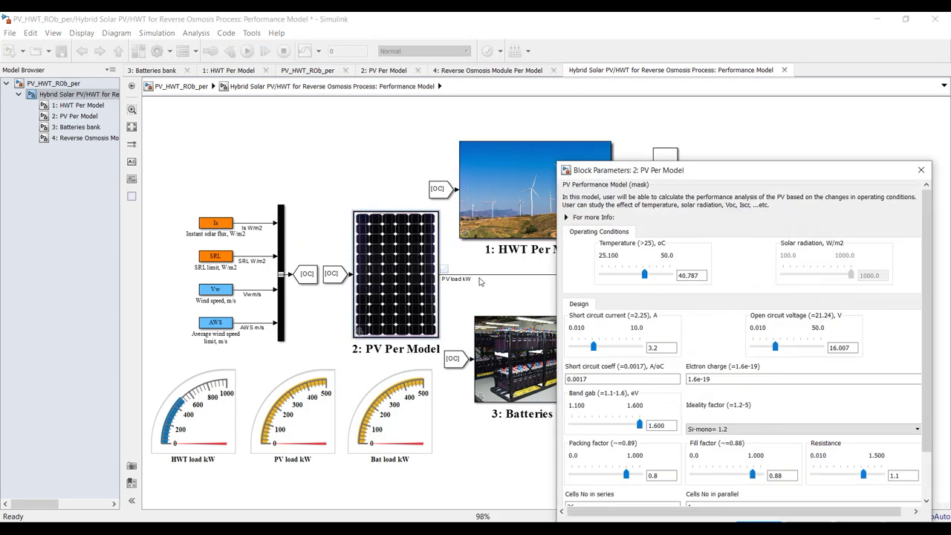
drag(707, 169, 413, 82)
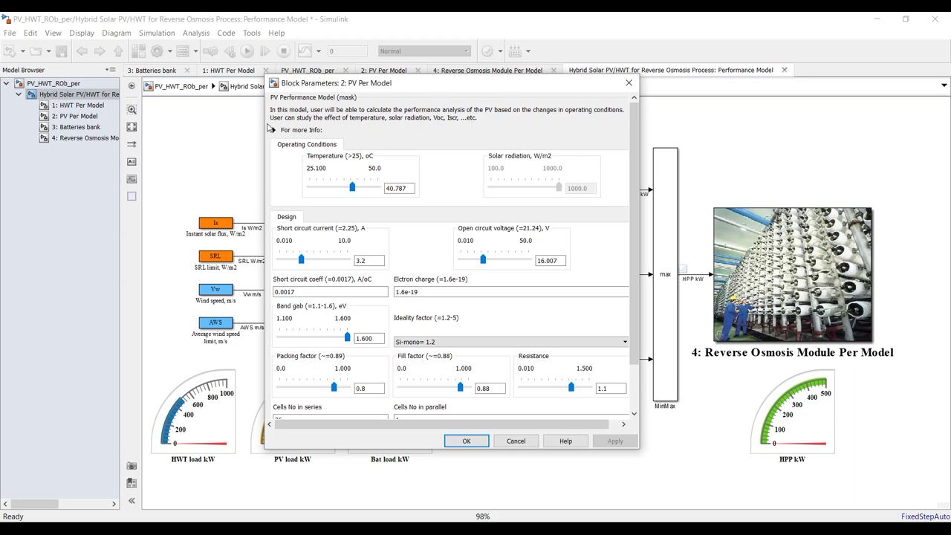
click(627, 84)
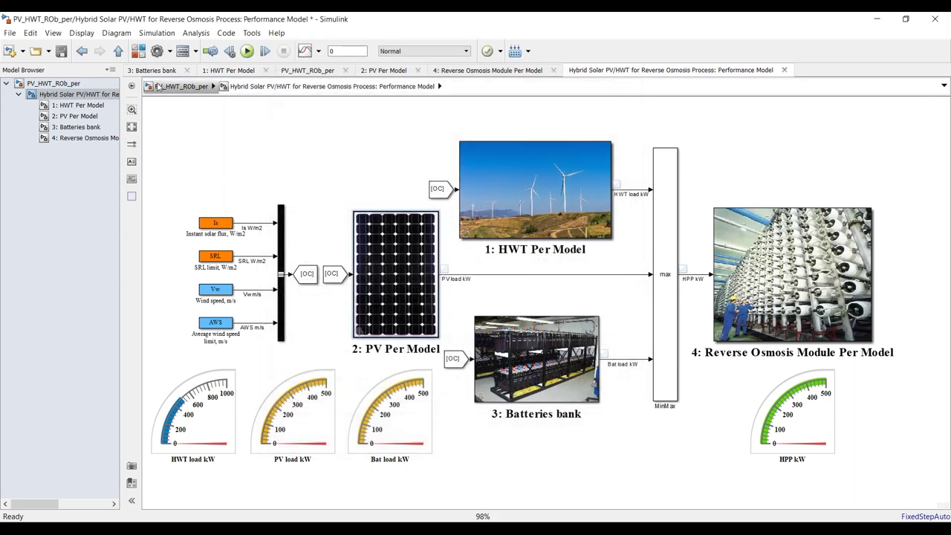
Review the solar radiation and average wind speed settings of the top-level hybrid block and return to its subsystem
click(54, 83)
double_click(358, 192)
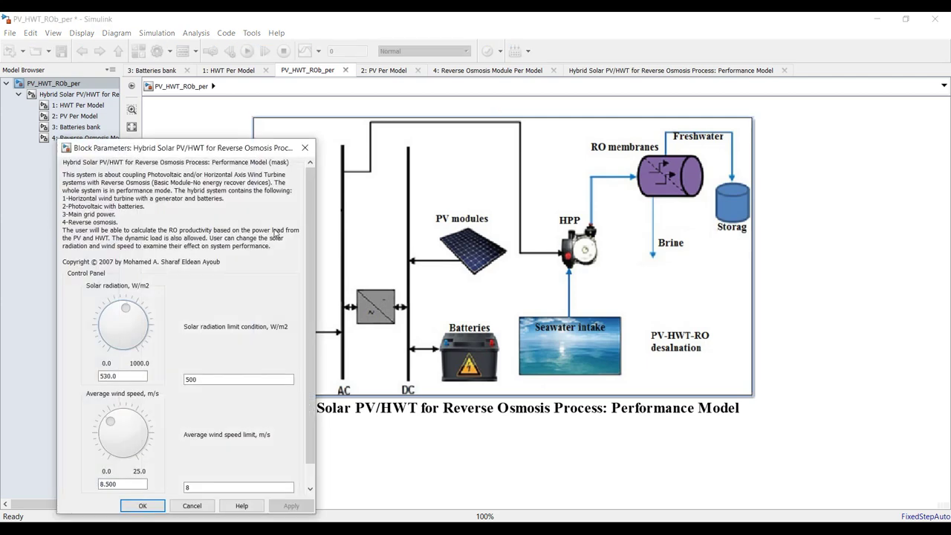
drag(249, 150, 468, 89)
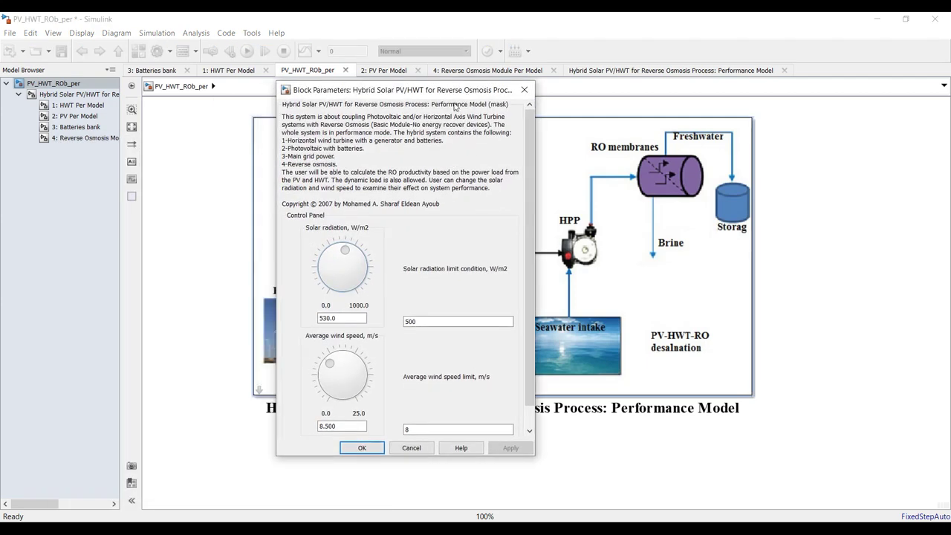
click(67, 96)
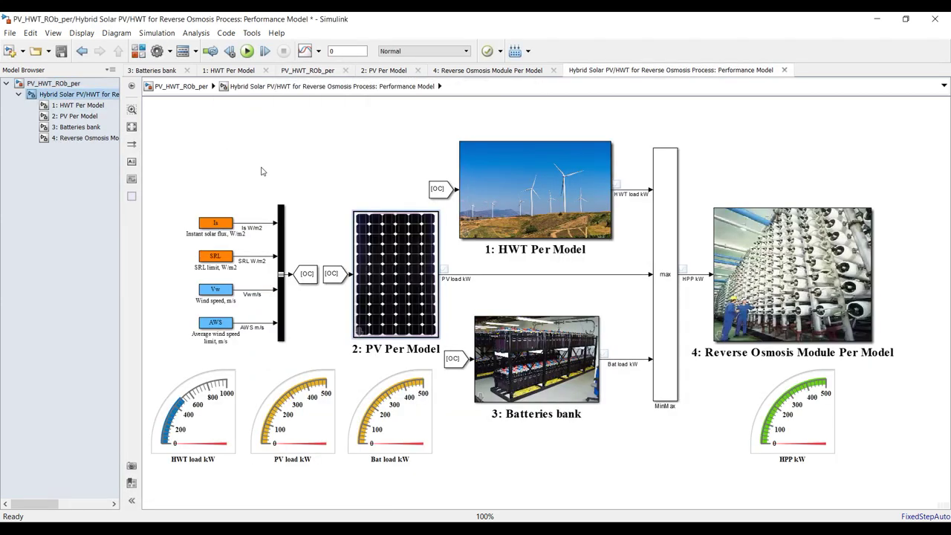
Review the temperature, short circuit current and open circuit voltage of the 2: PV Per Model block and close its parameters
double_click(384, 238)
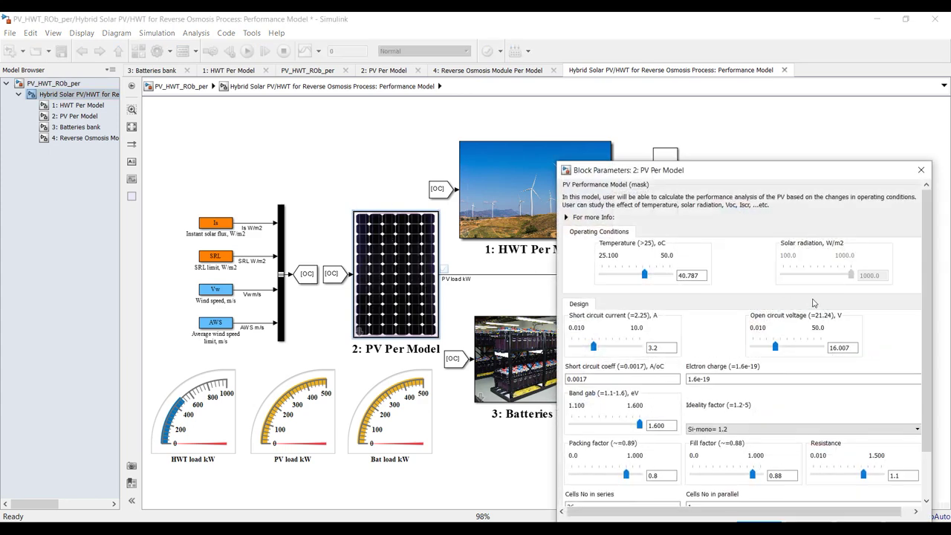
drag(827, 162, 623, 91)
double_click(484, 202)
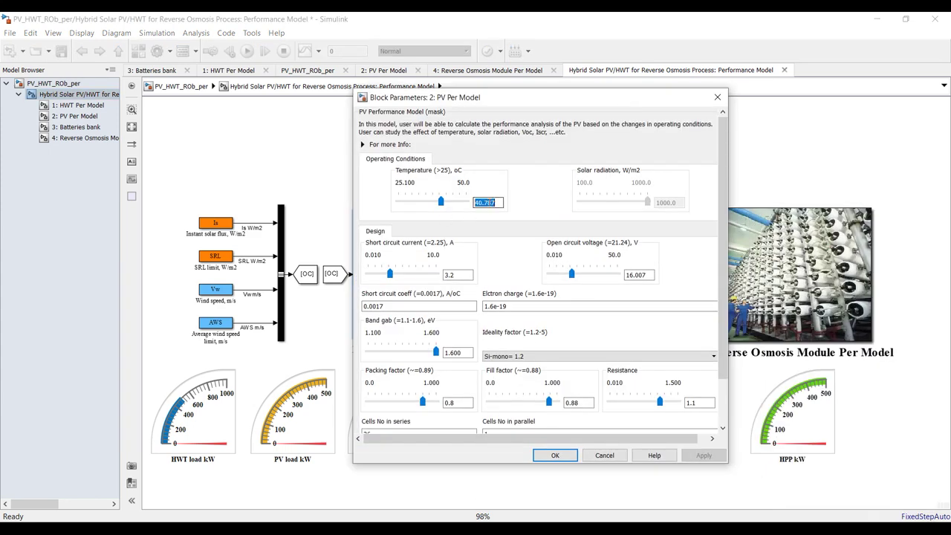
drag(723, 223, 722, 268)
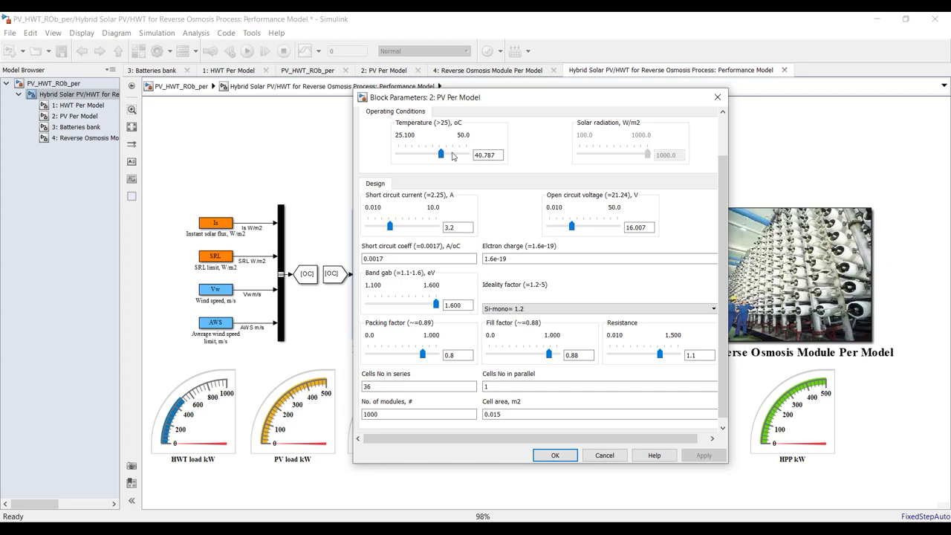
double_click(464, 226)
click(644, 226)
click(718, 97)
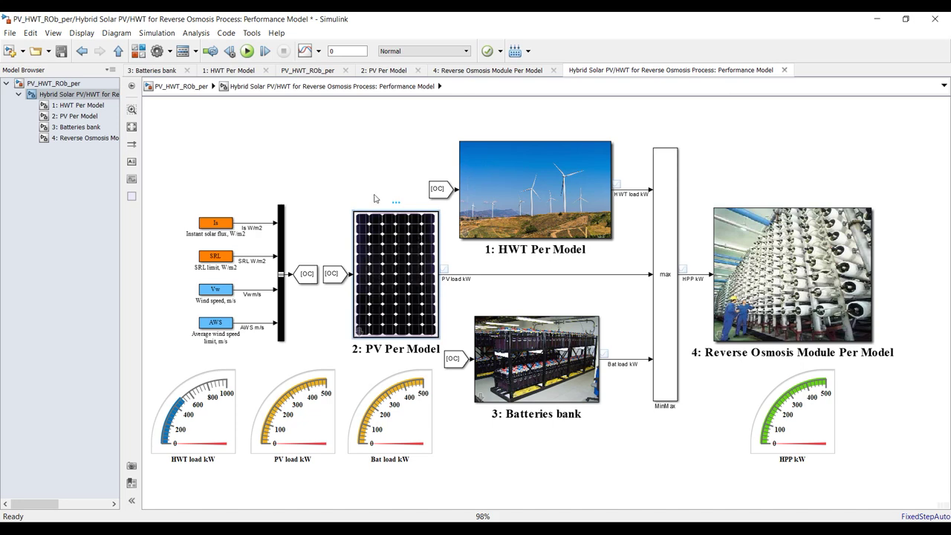
Reopen the 2: PV Per Model parameters and review the short circuit coefficient, electron charge, band gap and ideality factor options
double_click(390, 232)
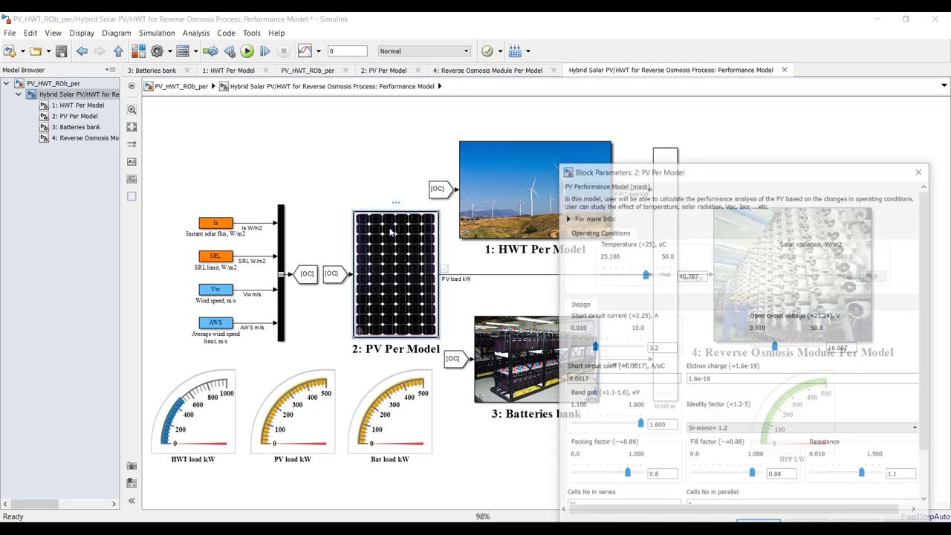
drag(740, 176, 391, 87)
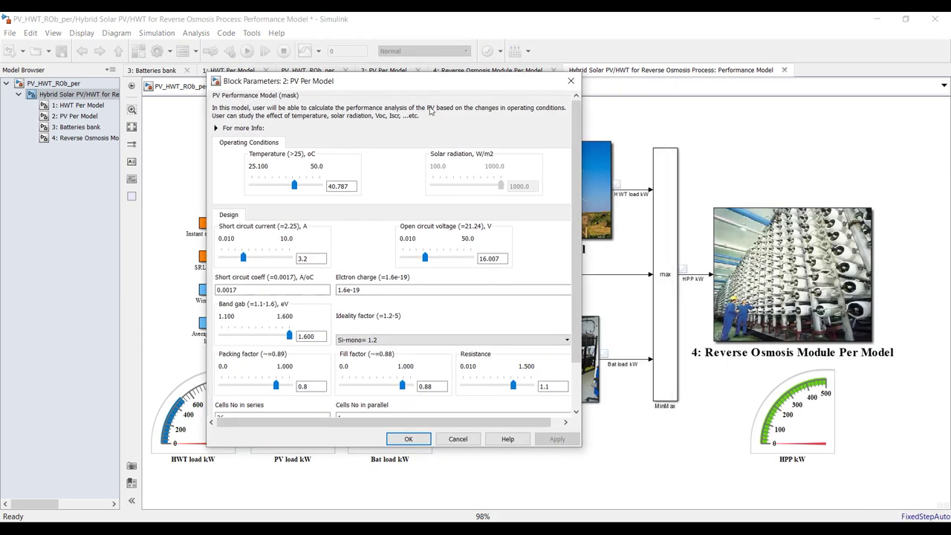
scroll(574, 193, down, 2)
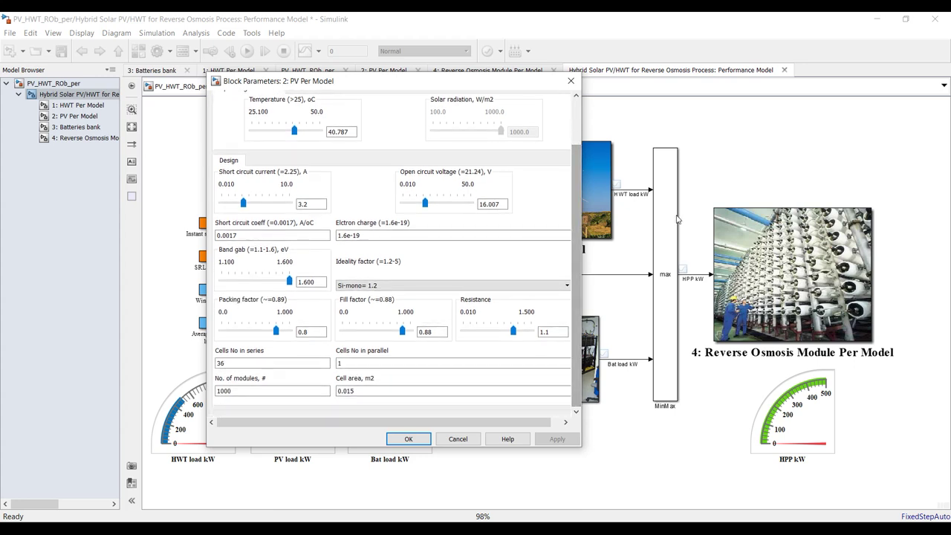
double_click(283, 234)
double_click(399, 235)
click(577, 282)
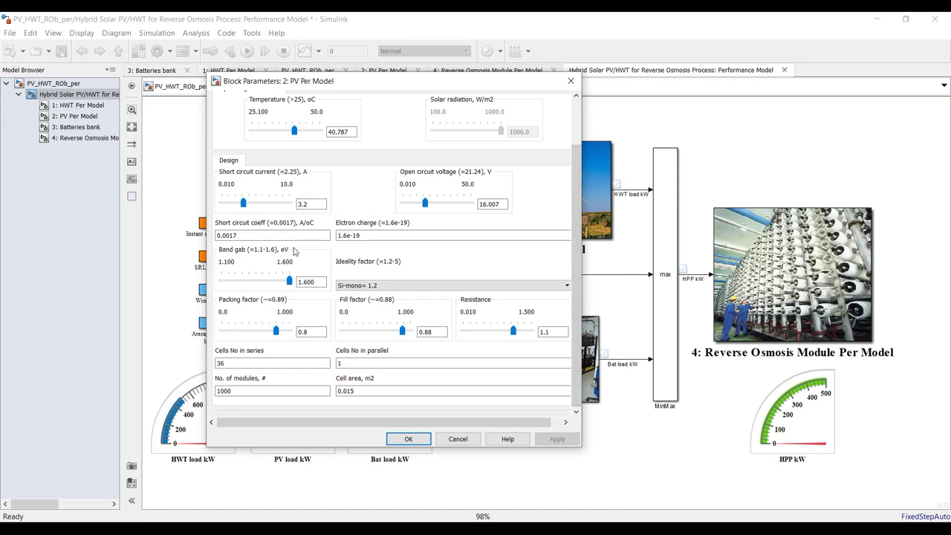
double_click(321, 282)
click(406, 286)
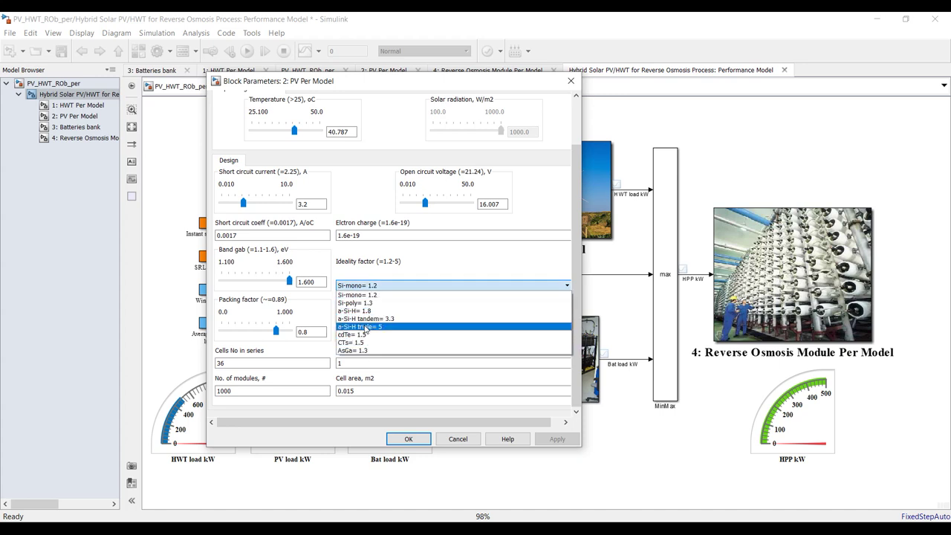
click(484, 254)
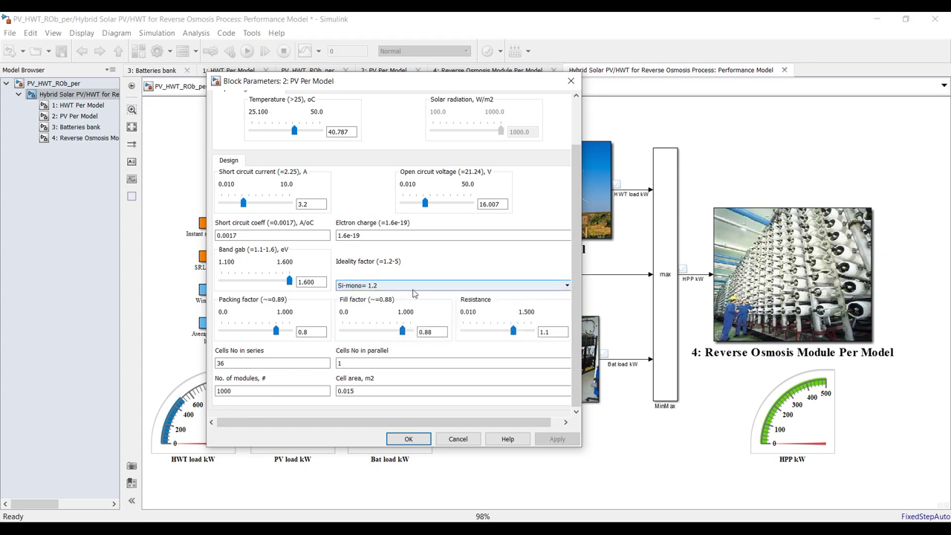
Review the PV packing factor, fill factor, resistance, series and parallel cell numbers, number of modules and cell area
double_click(316, 331)
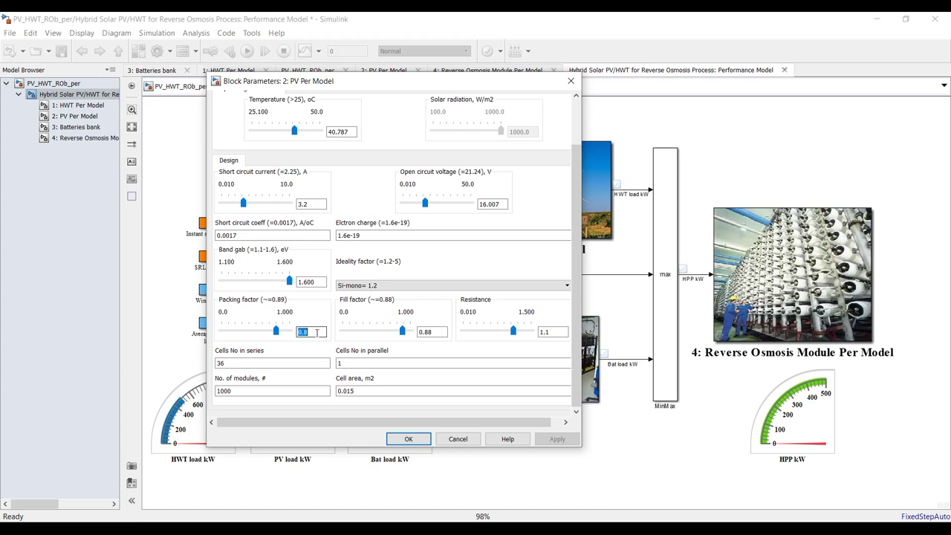
double_click(437, 332)
double_click(554, 332)
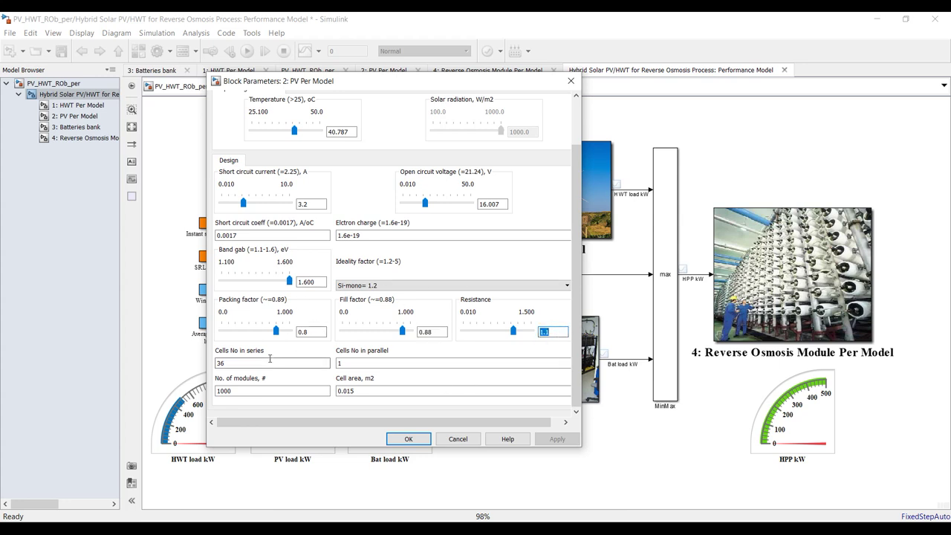
key(Tab)
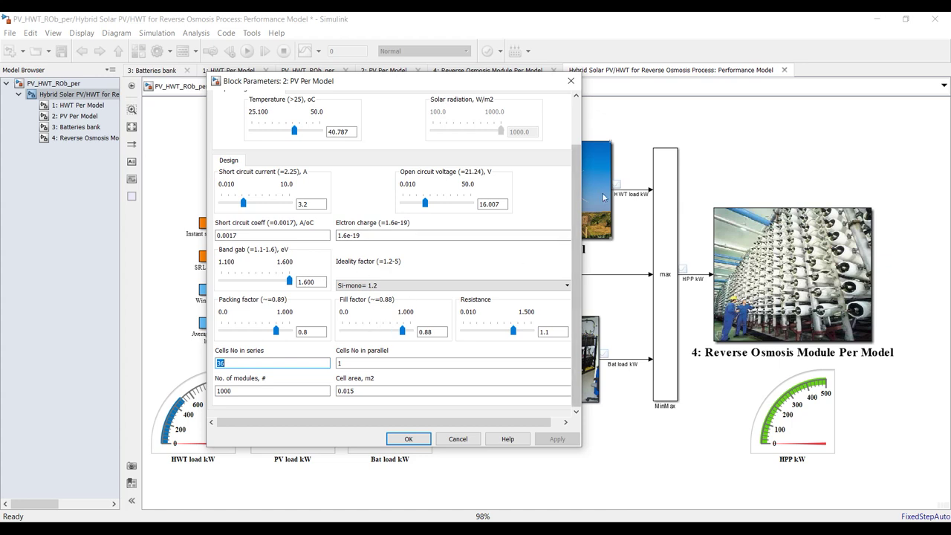
drag(587, 129, 616, 125)
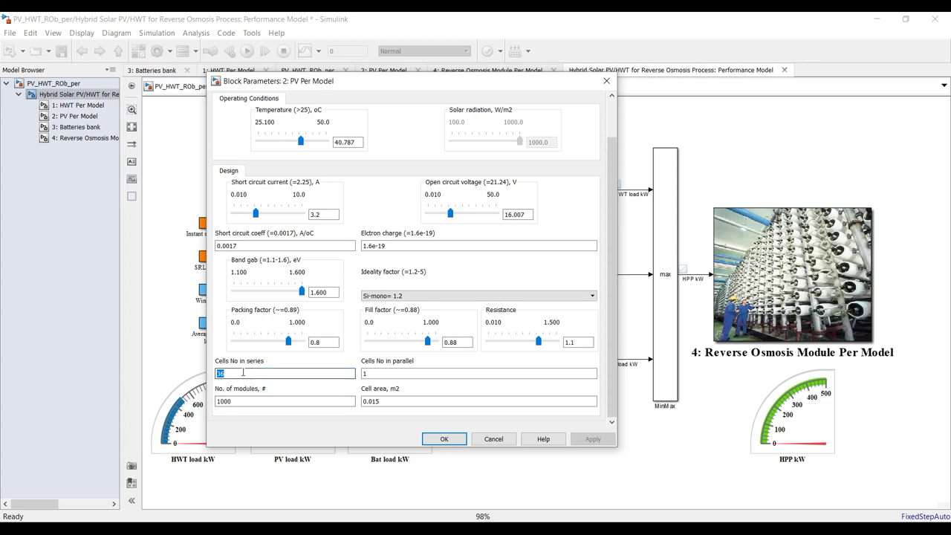
key(Tab)
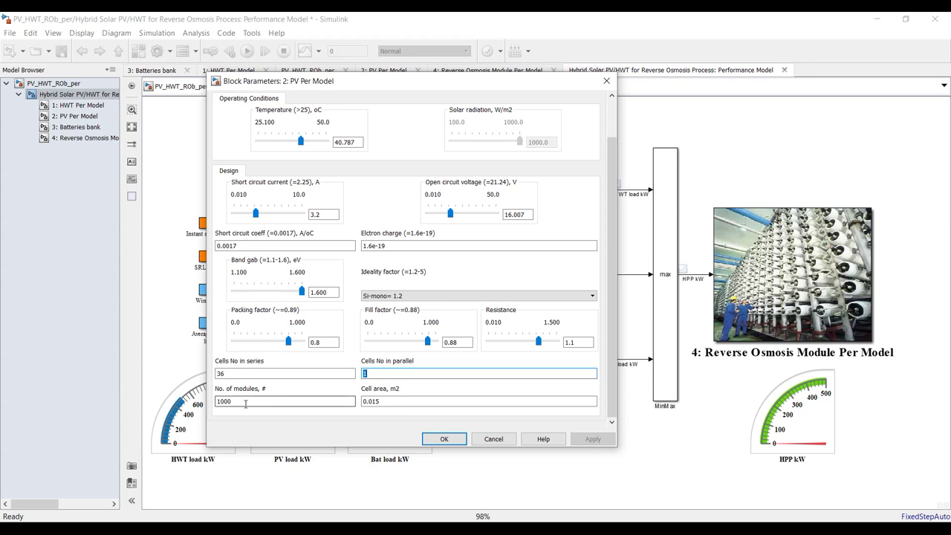
double_click(245, 401)
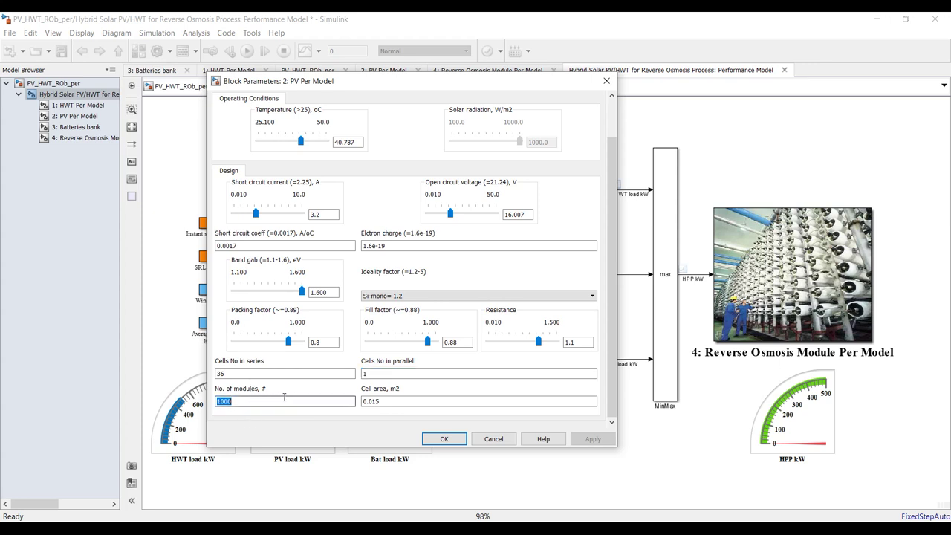
double_click(392, 401)
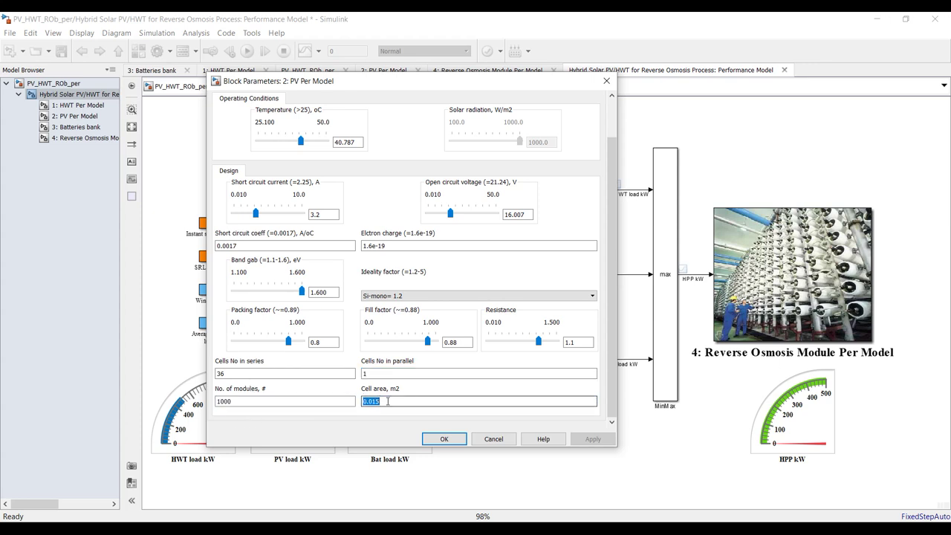
Set the number of PV modules to 600 and accept the 2: PV Per Model parameters
double_click(243, 401)
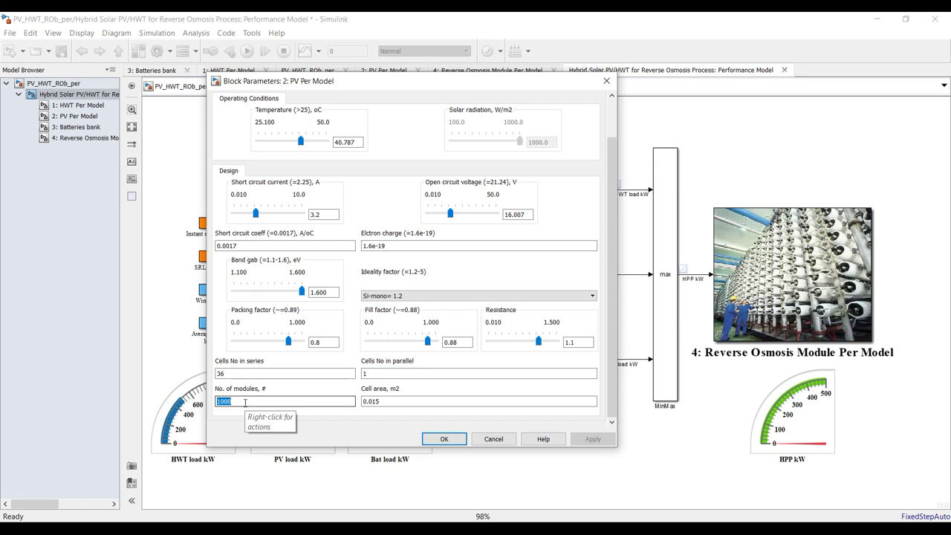
text(600)
click(592, 439)
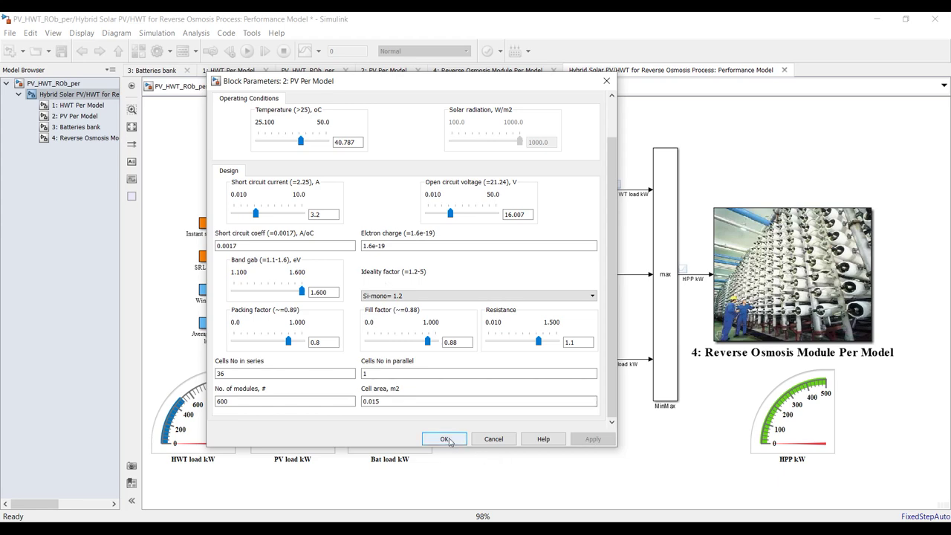
click(444, 439)
Review the 3: Batteries bank design parameters, including operating hours, load voltage, battery volt, current and number of batteries, and accept them
double_click(512, 350)
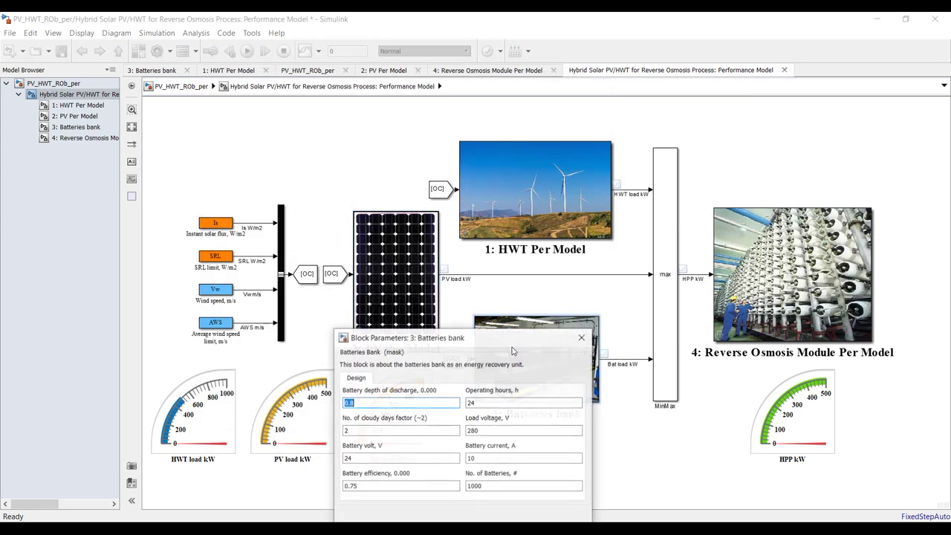
drag(500, 342, 449, 126)
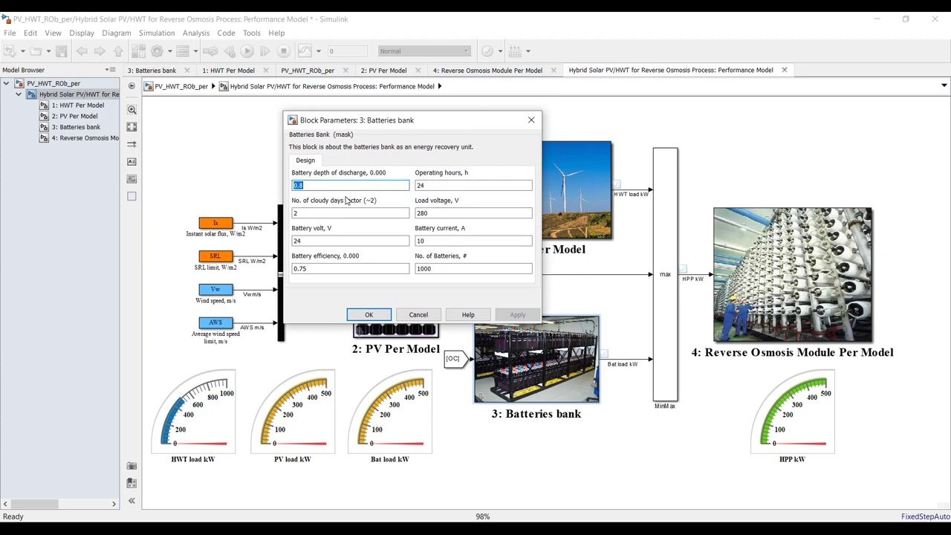
double_click(451, 186)
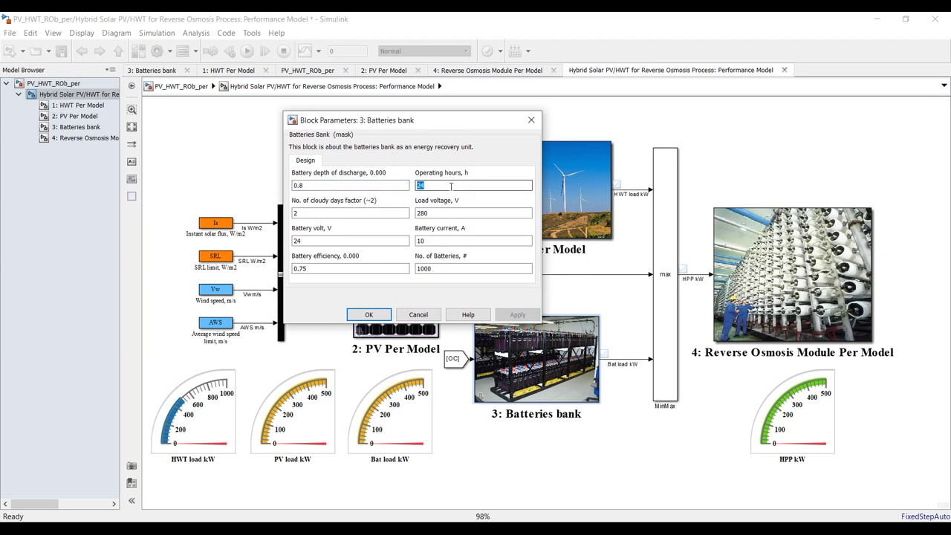
double_click(444, 212)
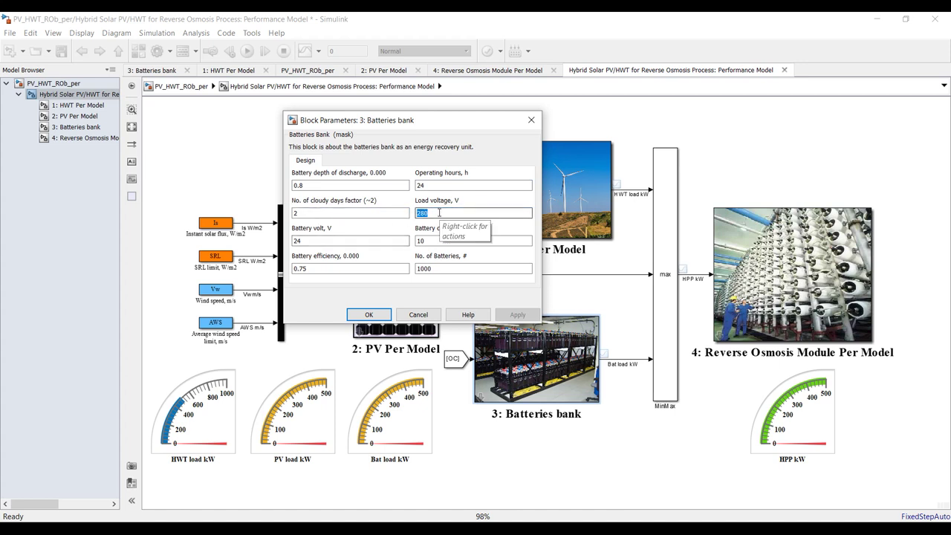
double_click(299, 241)
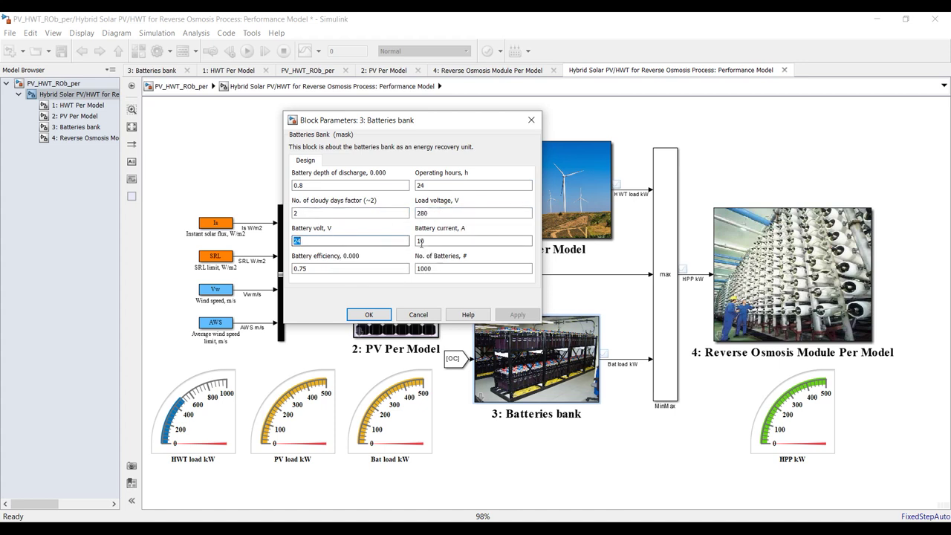
double_click(432, 212)
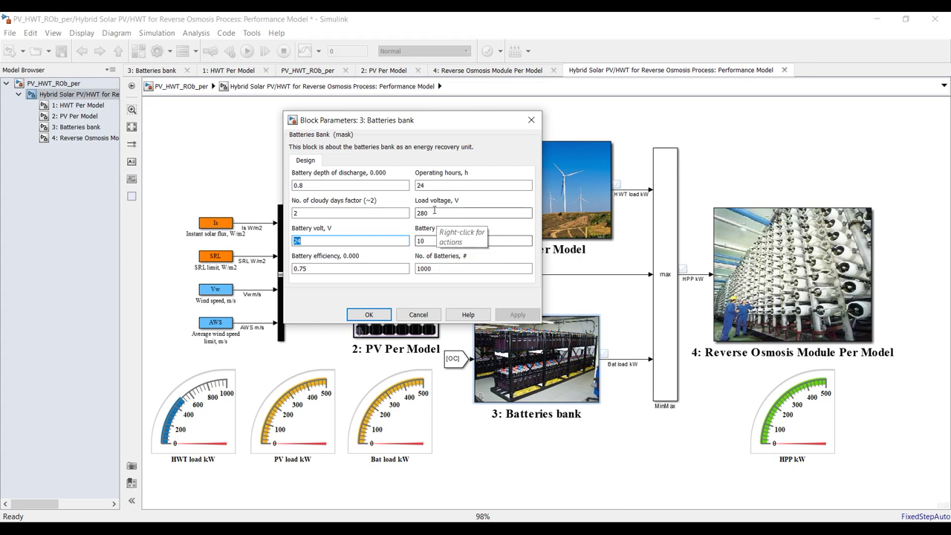
double_click(433, 240)
double_click(439, 268)
key(shift+Tab)
click(369, 314)
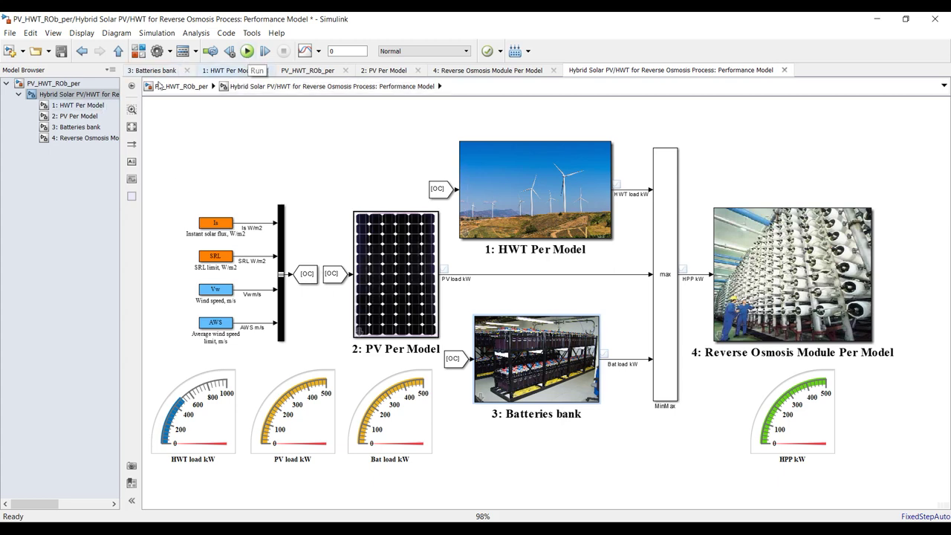
Set the solar radiation of the top-level hybrid block to 800 W/m2 and apply it
click(81, 83)
double_click(480, 202)
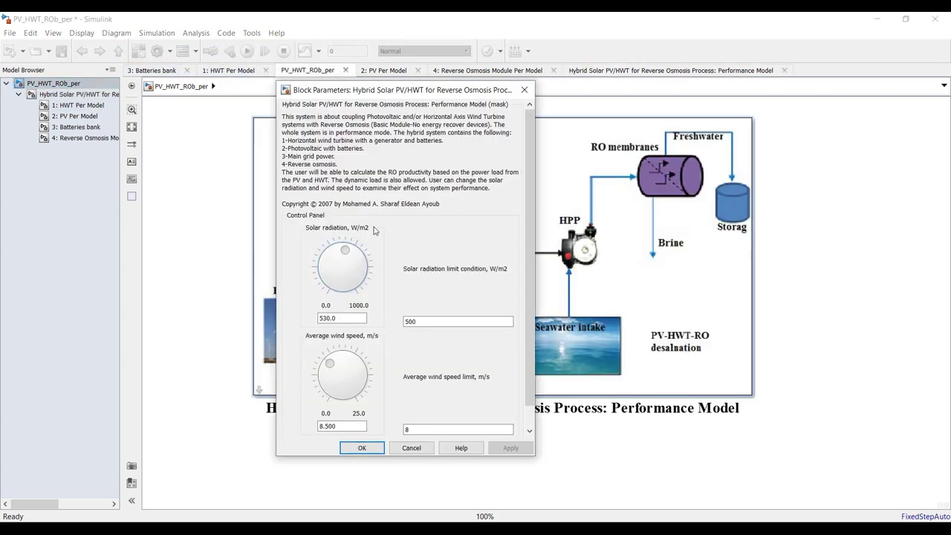
double_click(348, 319)
text(800)
click(509, 450)
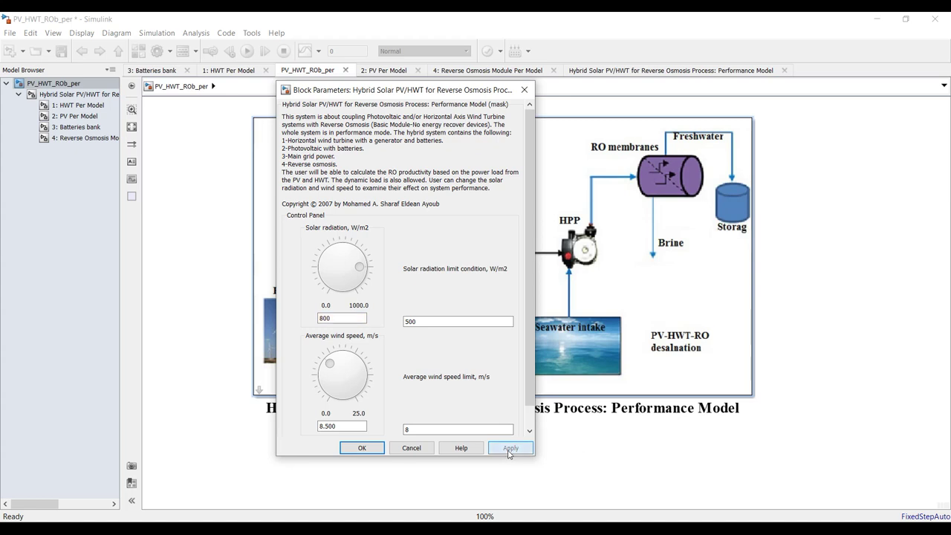
Set the average wind speed to 5 m/s and accept the hybrid block's parameters
double_click(350, 425)
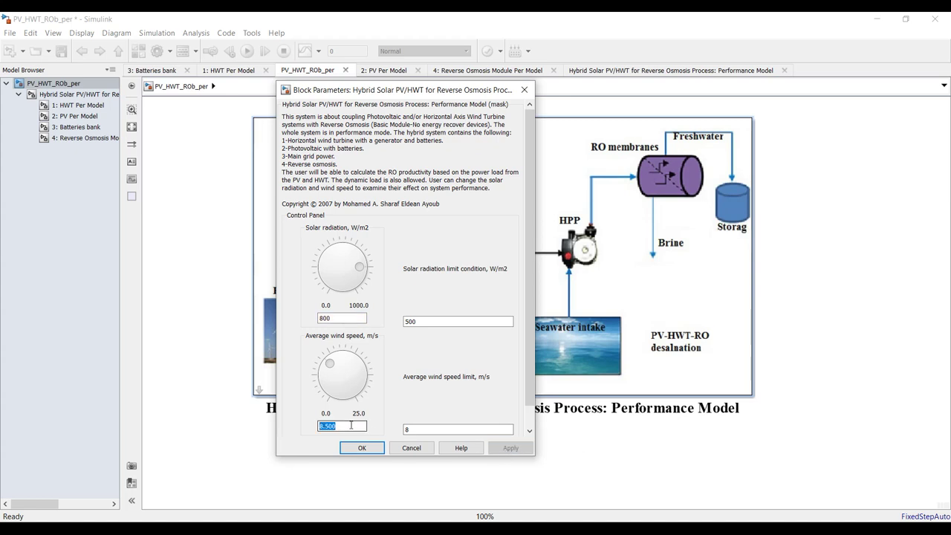
text(5)
click(510, 448)
click(362, 448)
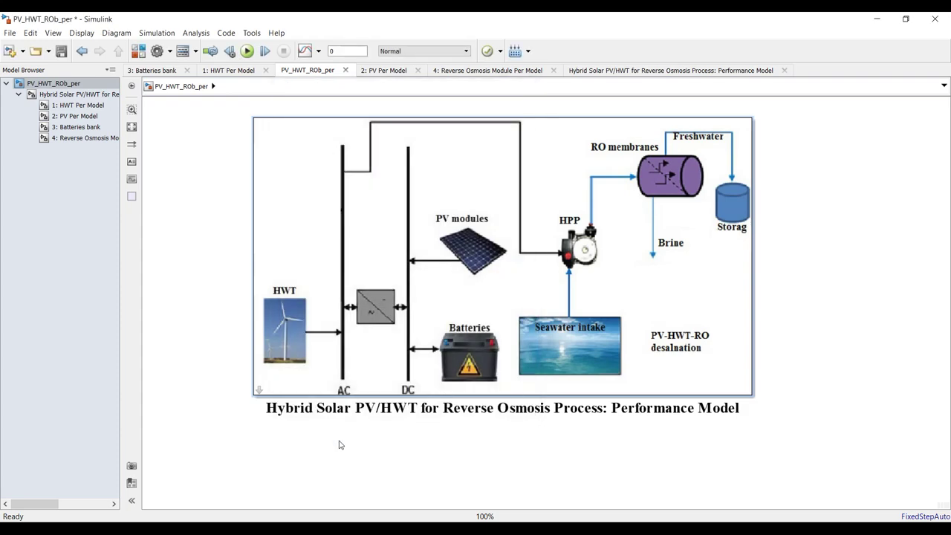
Save the model and run the simulation from within the hybrid performance subsystem
click(84, 95)
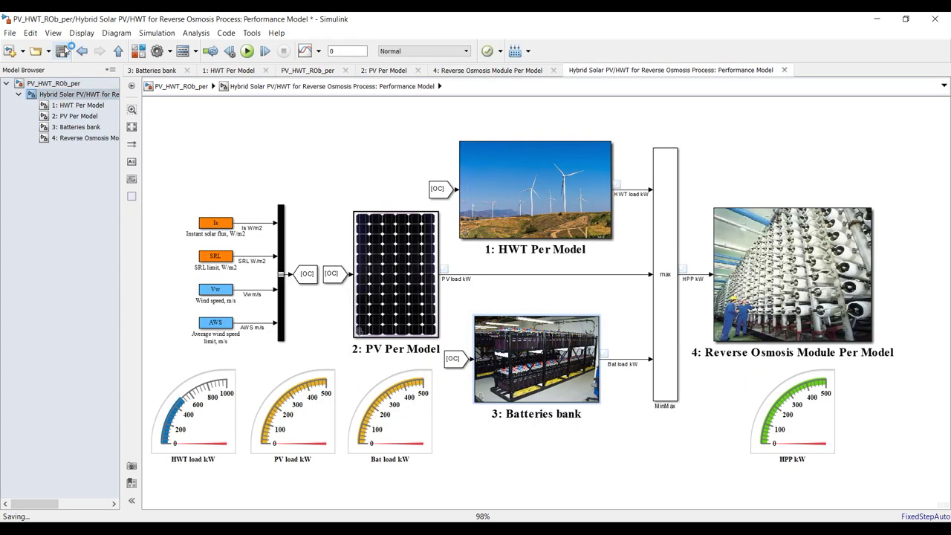
click(247, 51)
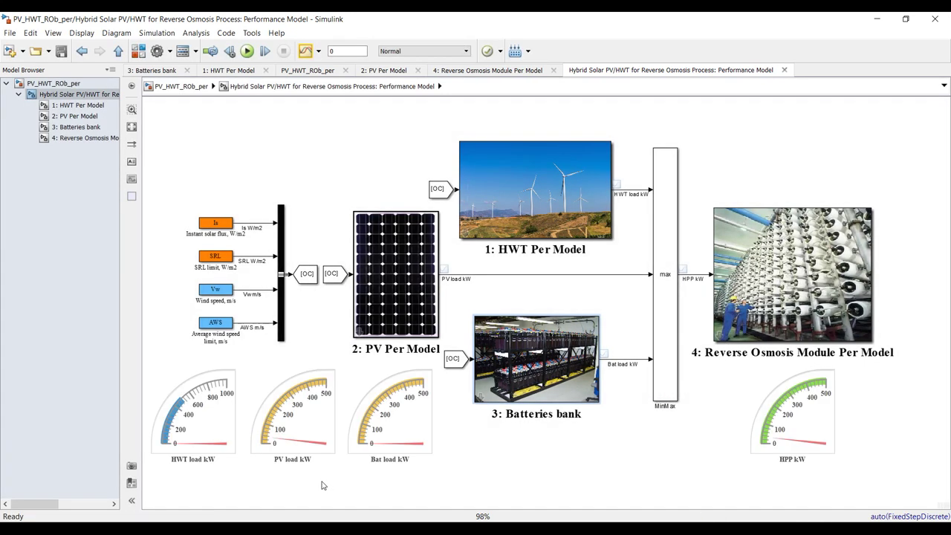
Examine the PV load, battery load and HPP gauges in the hybrid performance subsystem
click(296, 424)
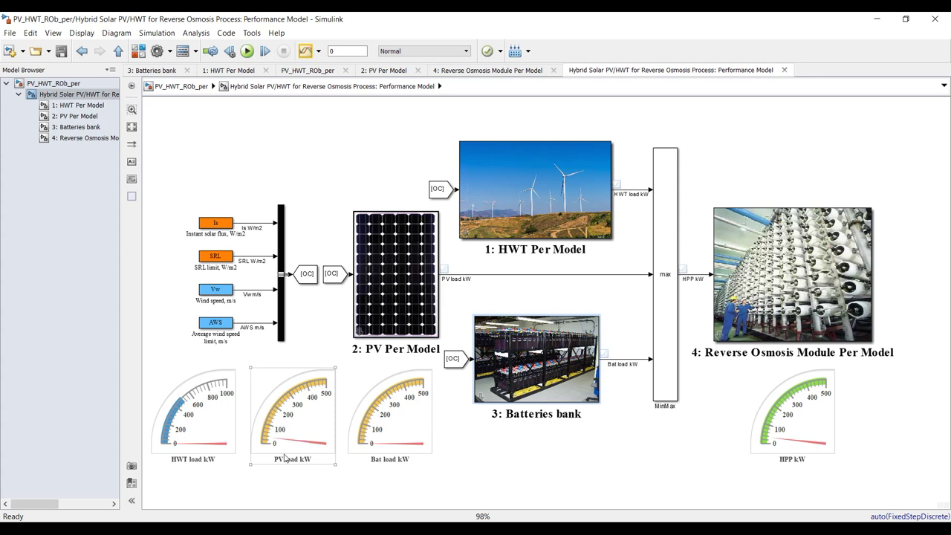
click(411, 434)
click(797, 417)
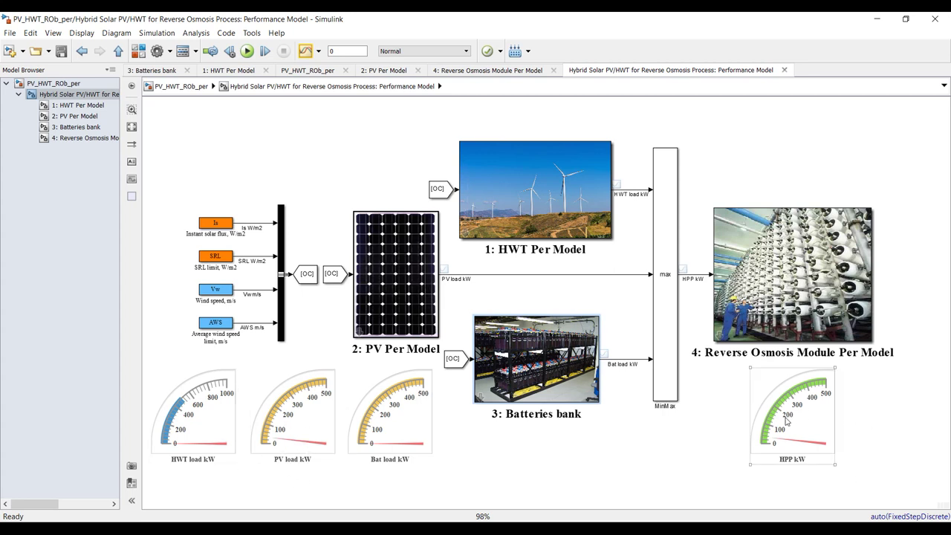
click(705, 377)
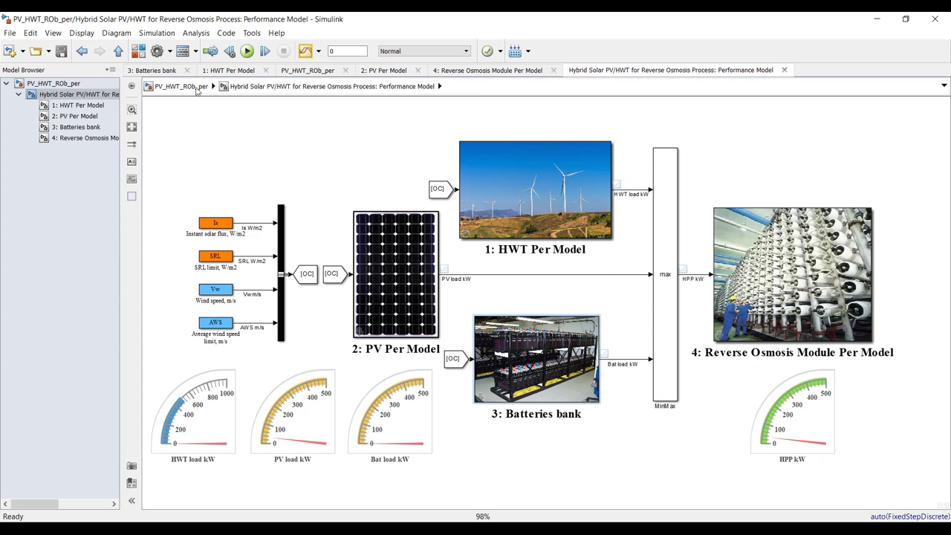
Open the 1: HWT Per Model subsystem and examine its output displays, from wind speed at the blades to farm total area
click(78, 105)
drag(779, 148, 609, 481)
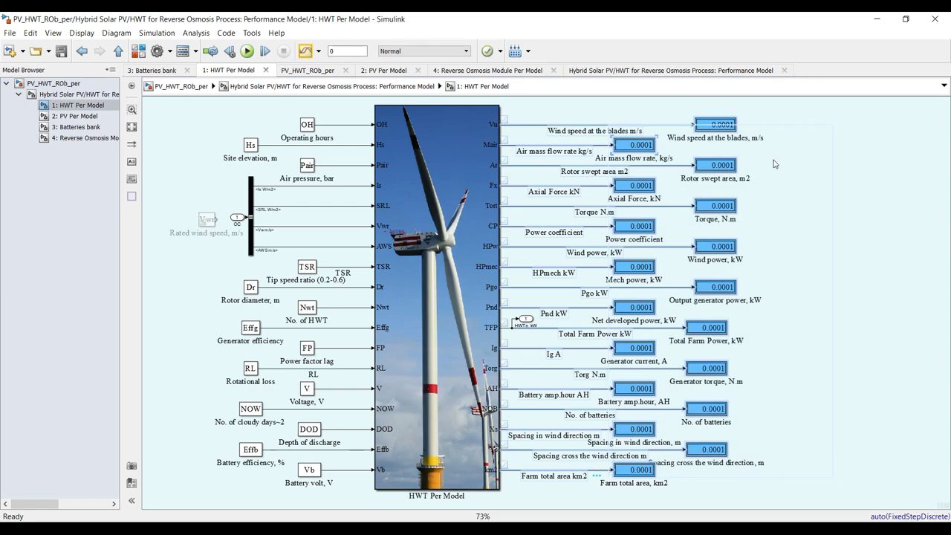
scroll(773, 147, up, 5)
scroll(632, 191, down, 4)
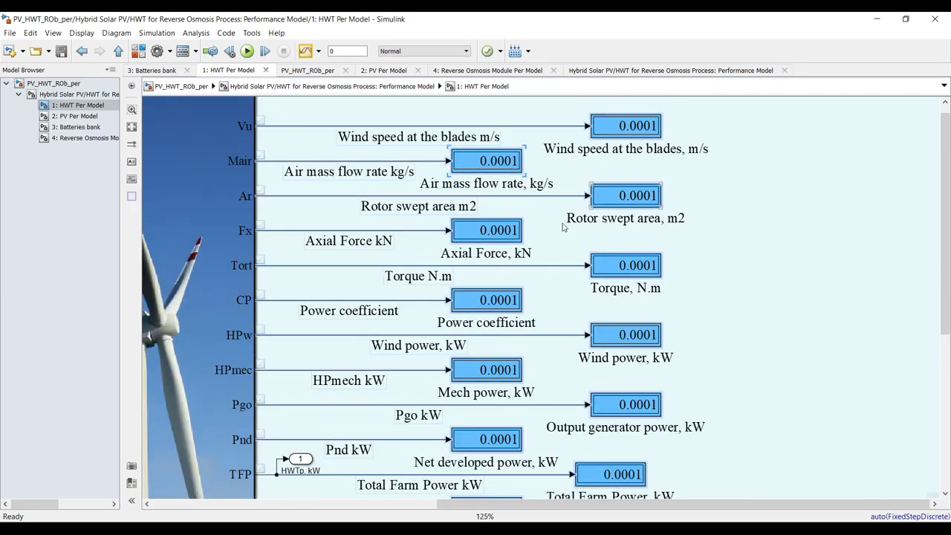
Open the 2: PV Per Model subsystem and examine its photon current, PV current and PV power outputs
click(65, 116)
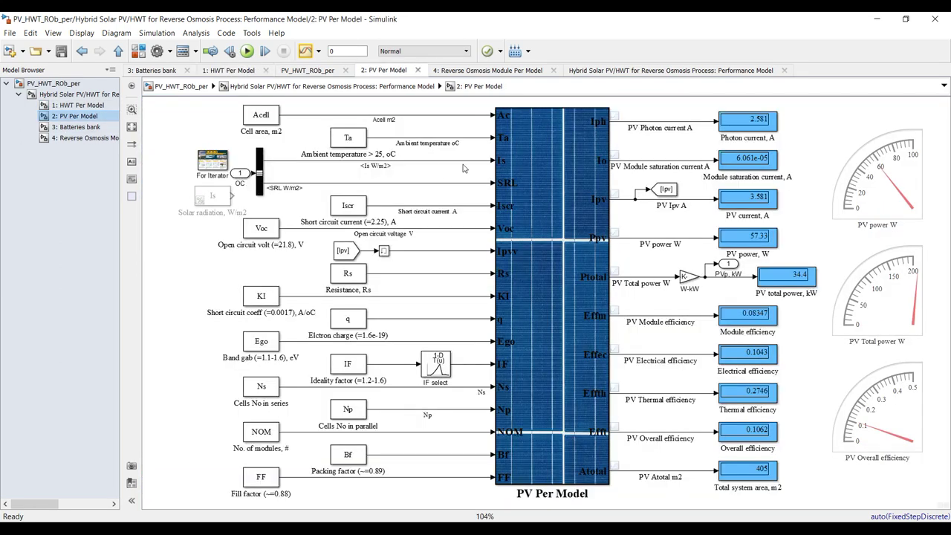
scroll(810, 113, up, 1)
scroll(811, 113, up, 2)
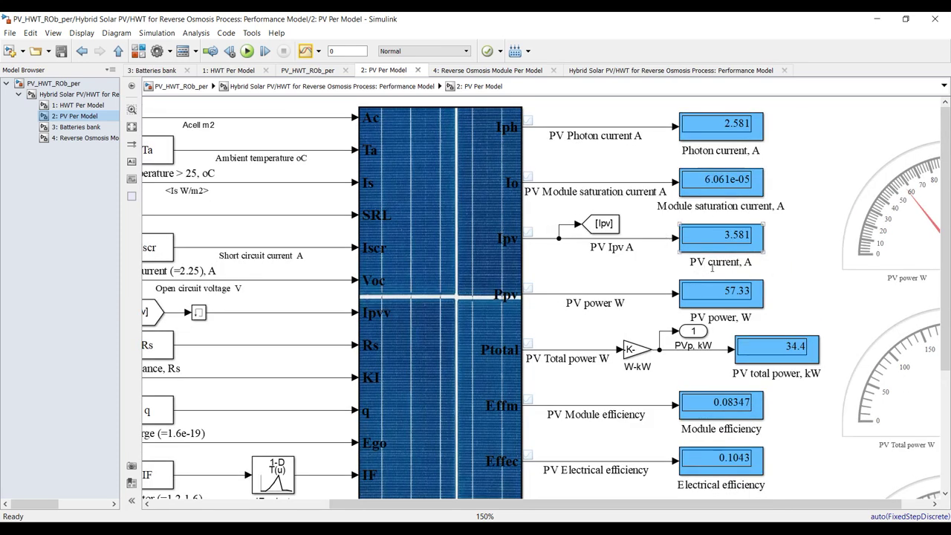
scroll(824, 281, down, 1)
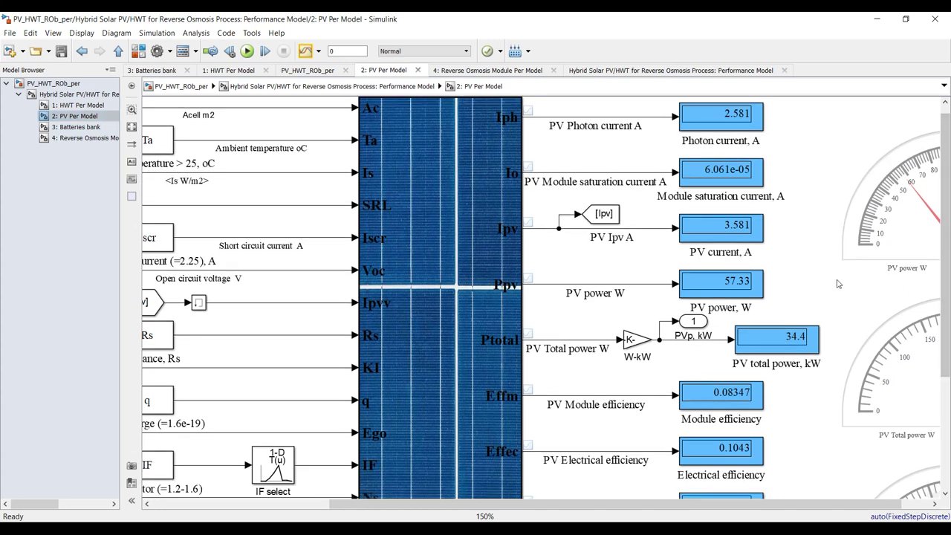
scroll(736, 312, down, 3)
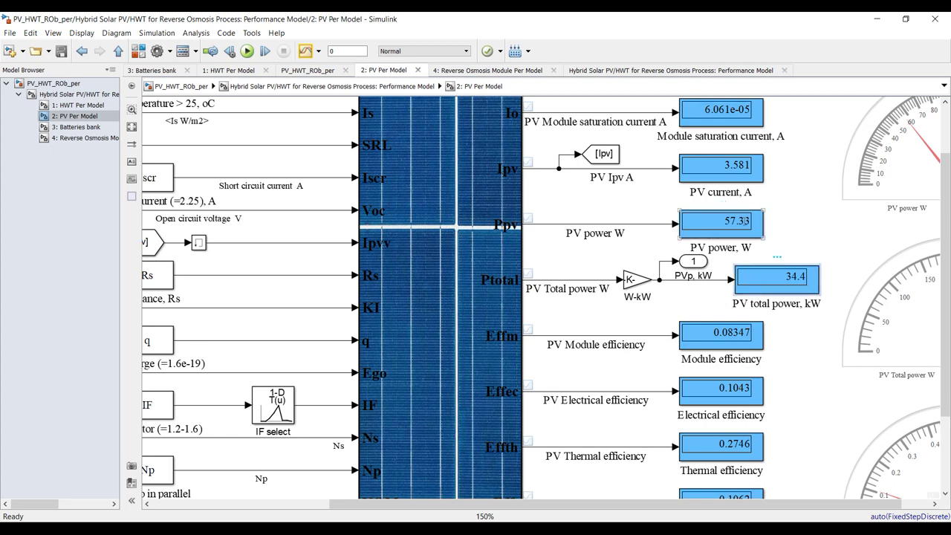
scroll(780, 295, up, 1)
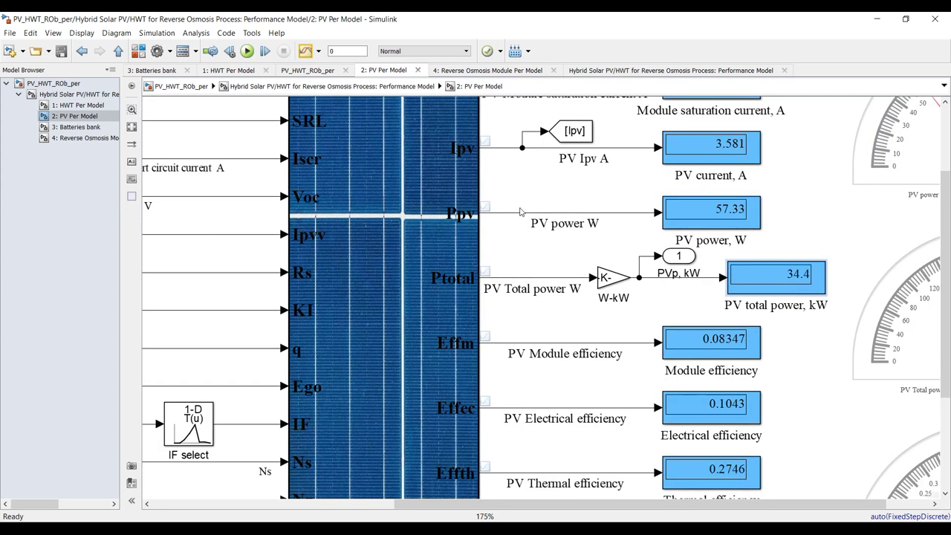
View the PV Per Model function's code, close it, and inspect the PV total power output and its outport
double_click(425, 173)
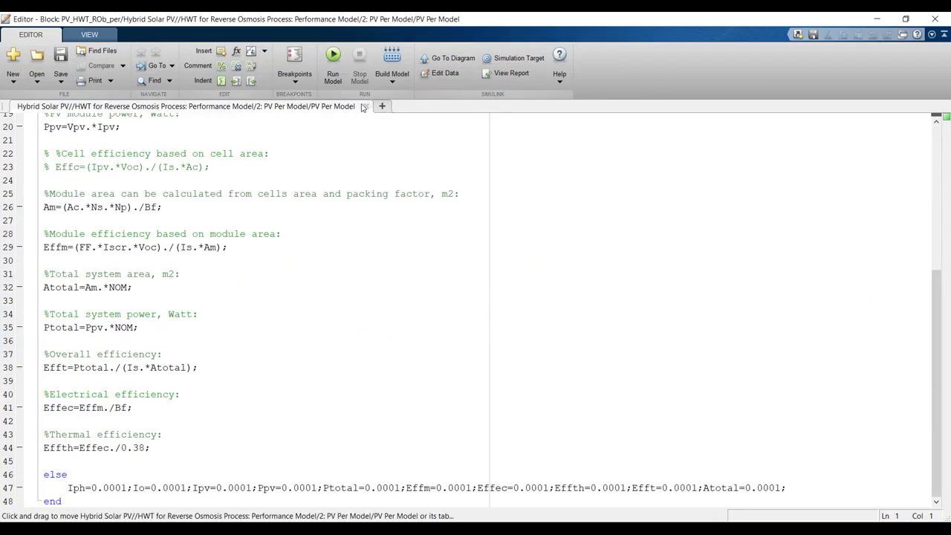
click(365, 106)
click(690, 259)
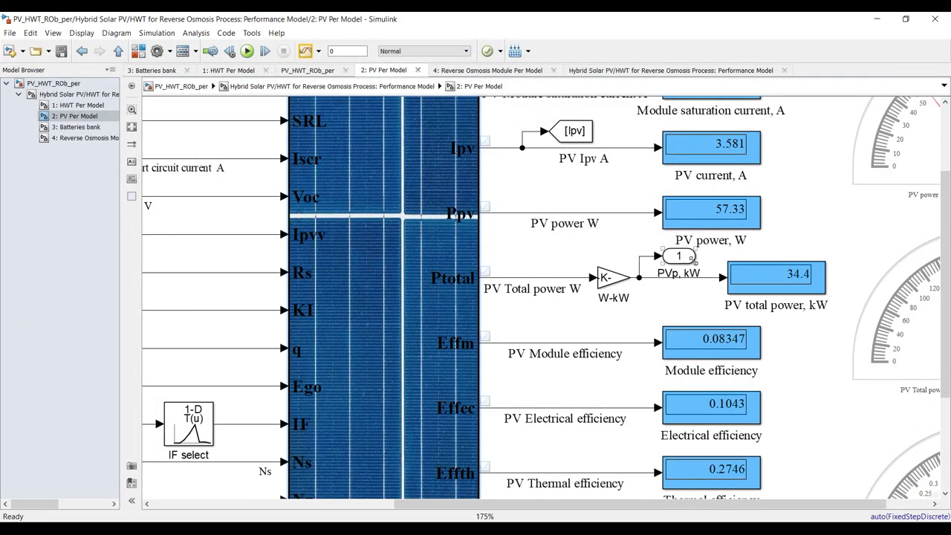
click(674, 282)
scroll(828, 278, up, 3)
click(813, 280)
scroll(757, 264, down, 3)
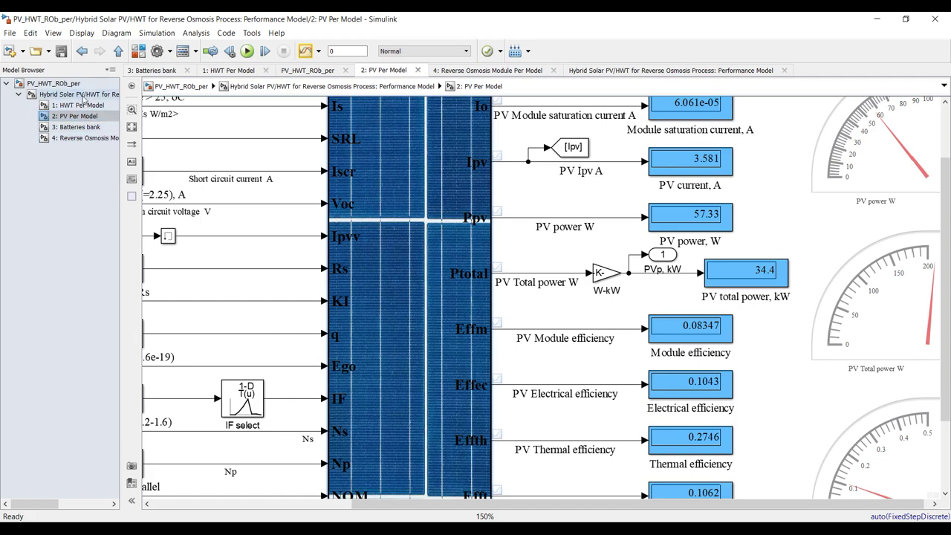
Set the number of modules in the 2: PV Per Model block to 1000 and rerun the simulation
click(82, 95)
double_click(401, 255)
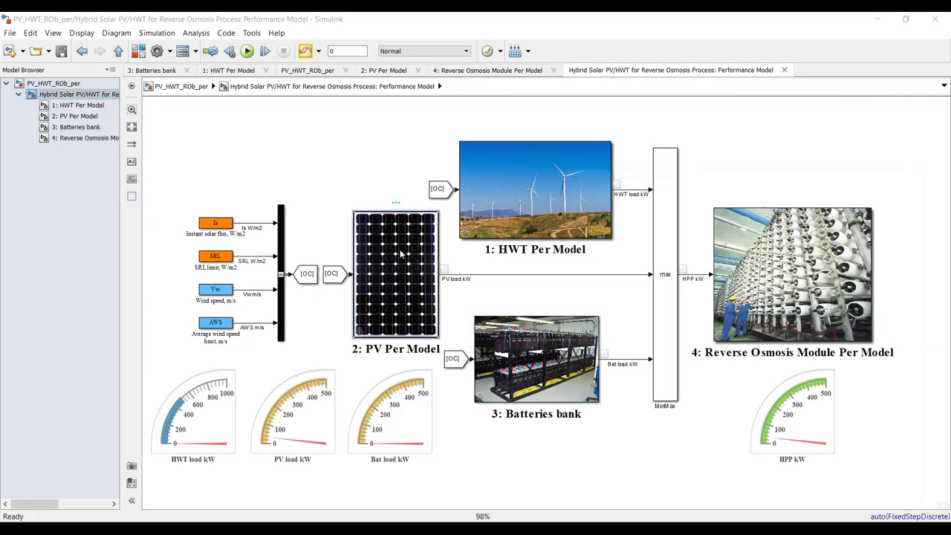
drag(929, 377, 929, 421)
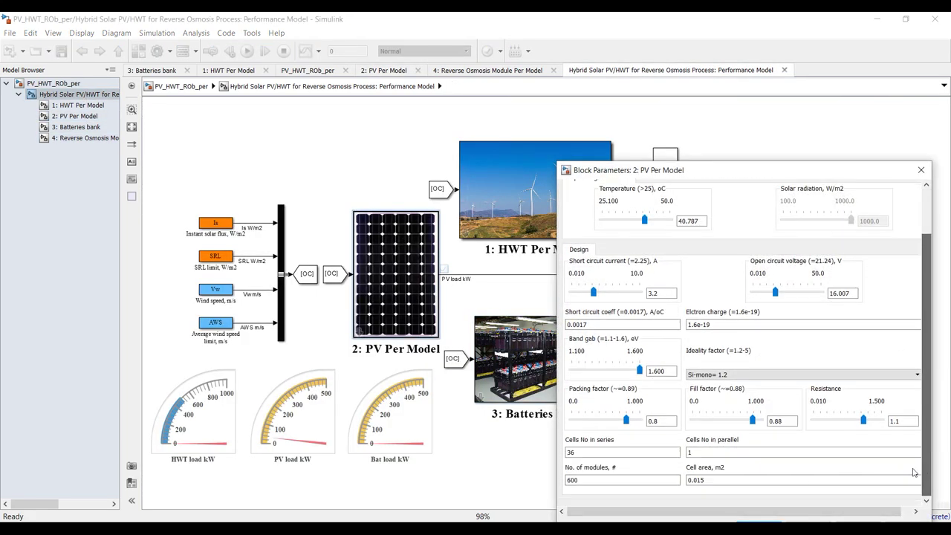
double_click(608, 479)
text(1000)
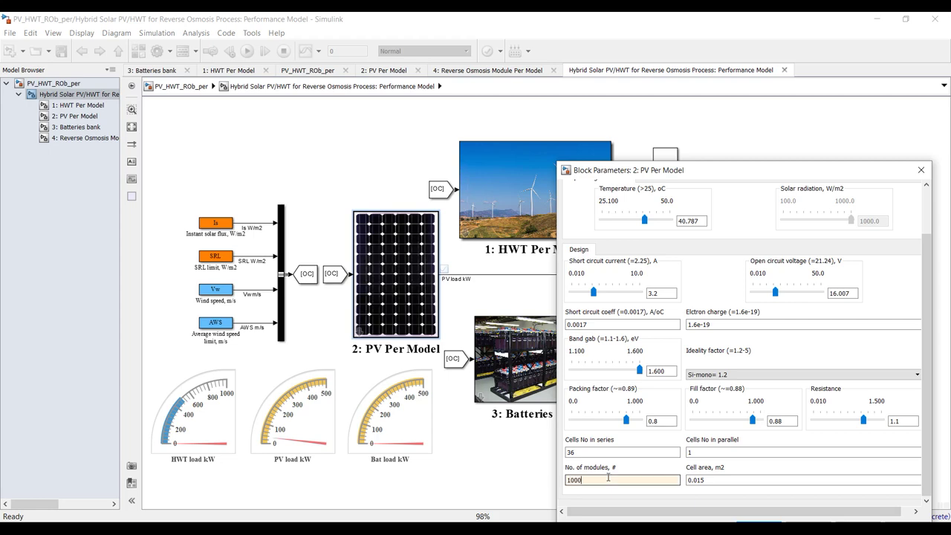
key(Return)
Examine the recalculated PV total power and module efficiency in the 2: PV Per Model subsystem
click(63, 118)
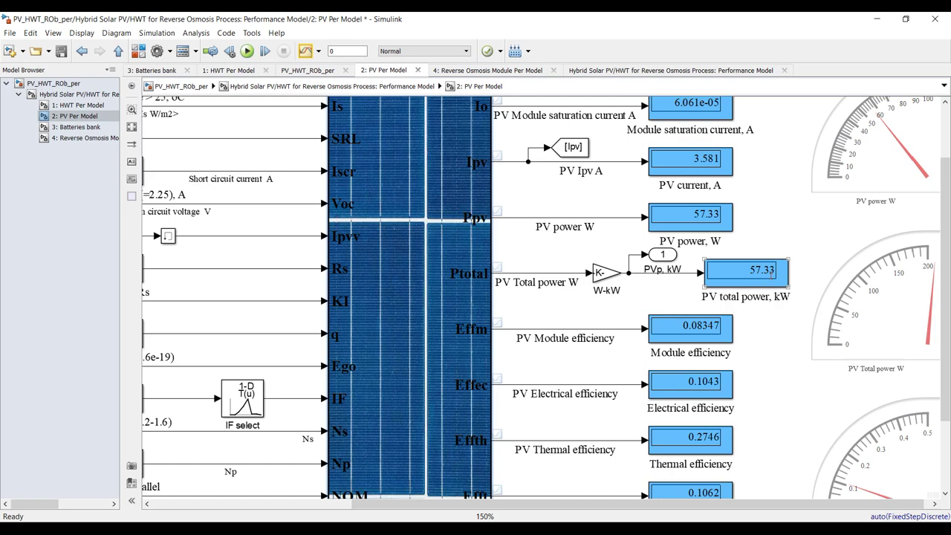
scroll(770, 274, up, 2)
scroll(743, 266, down, 3)
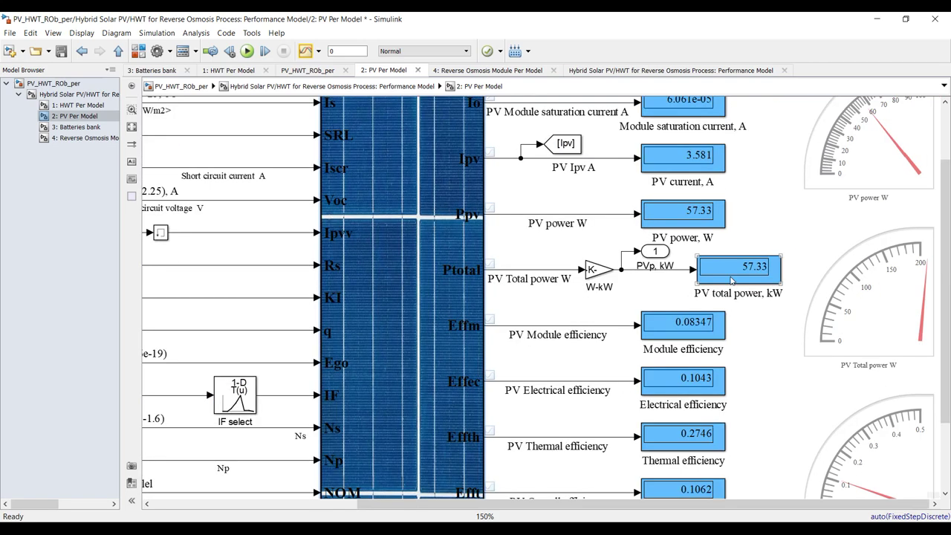
scroll(725, 361, up, 2)
scroll(726, 360, up, 2)
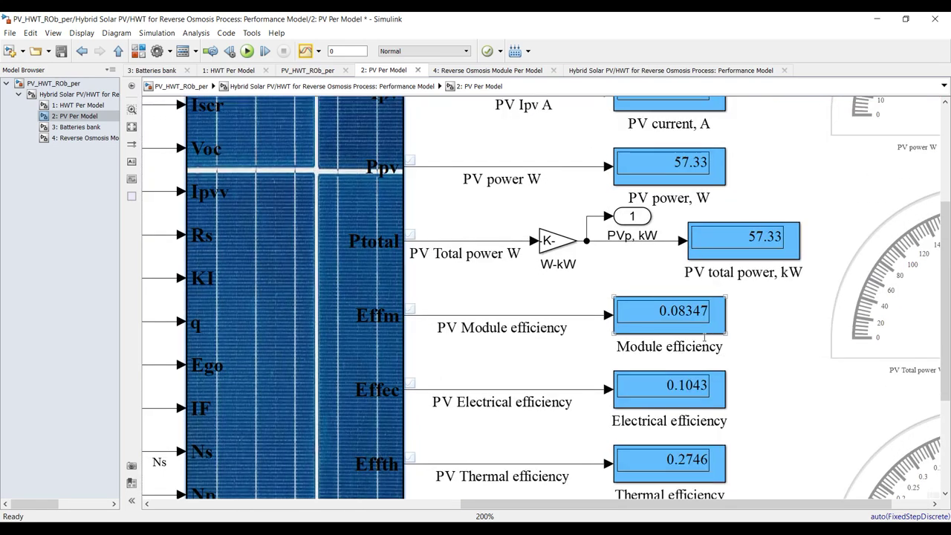
Examine the PV electrical, thermal and overall efficiencies and the total system area
scroll(382, 306, down, 1)
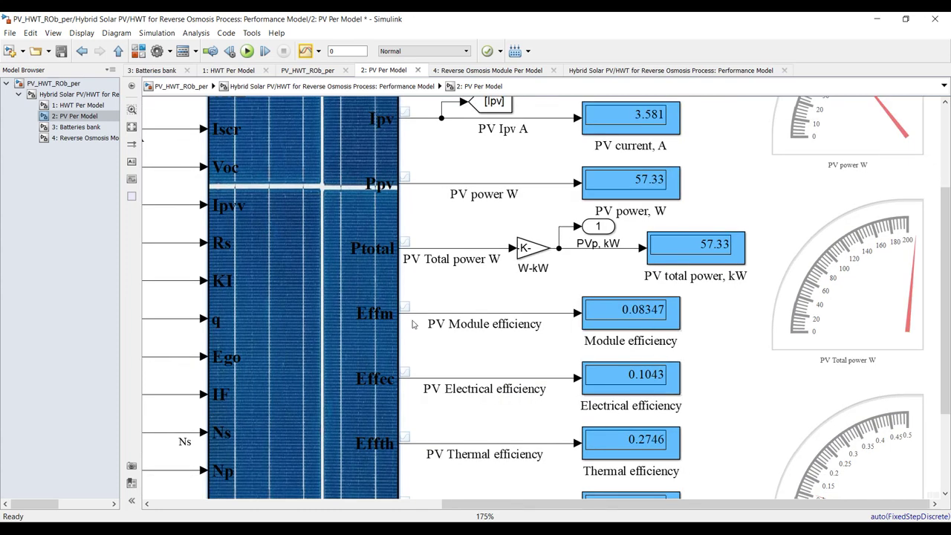
scroll(454, 354, down, 2)
scroll(482, 386, up, 3)
scroll(505, 416, down, 2)
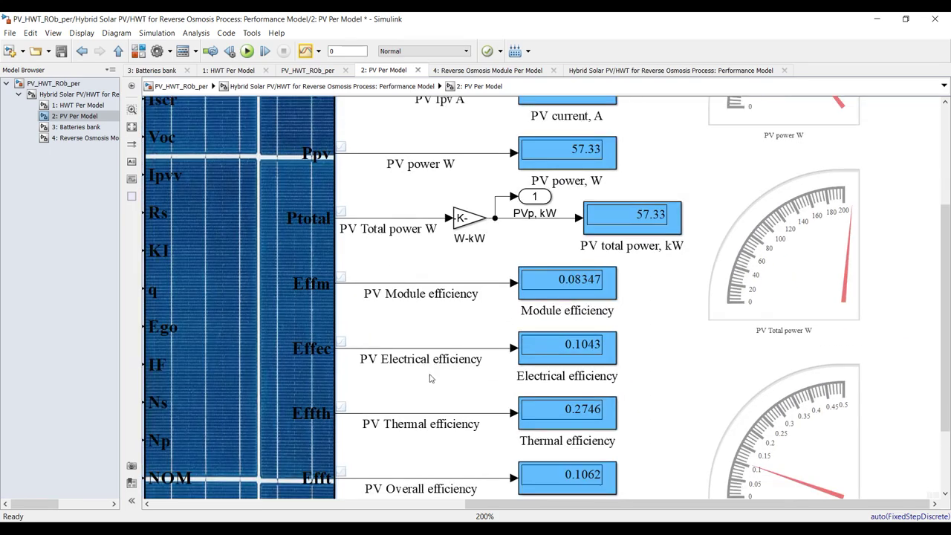
scroll(521, 440, up, 1)
scroll(523, 436, up, 2)
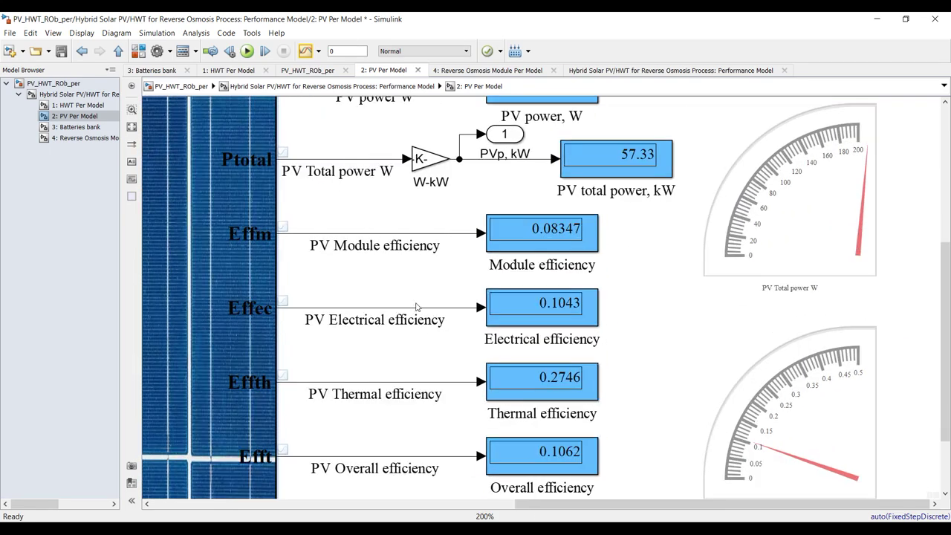
scroll(416, 306, down, 5)
scroll(498, 442, up, 2)
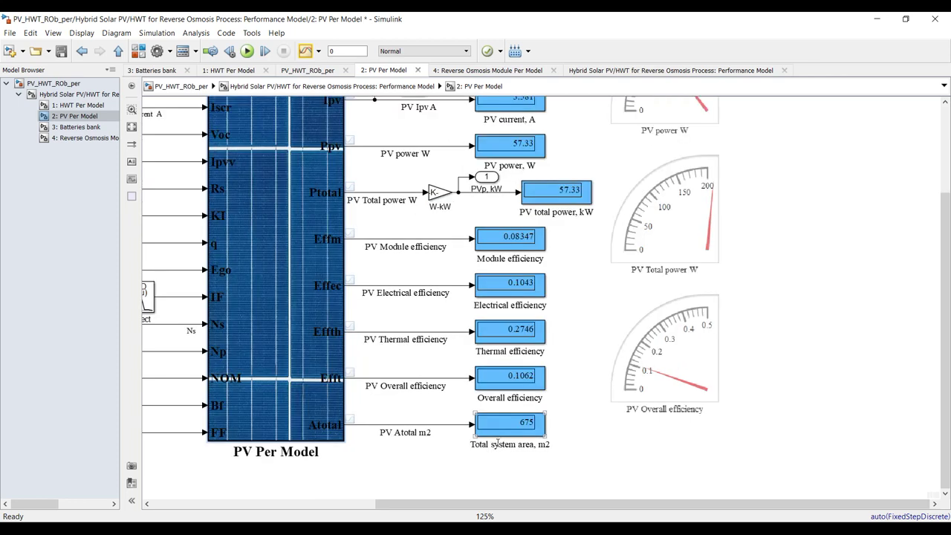
scroll(498, 443, up, 3)
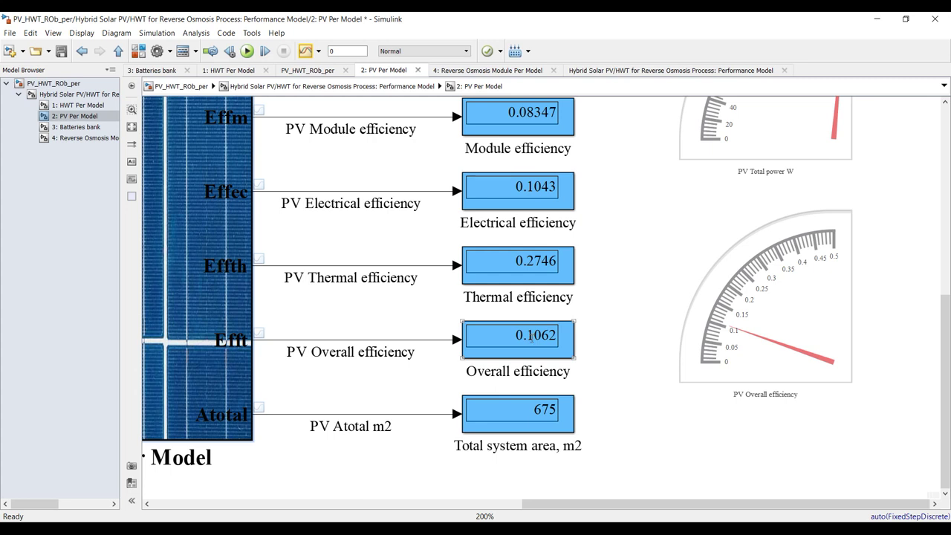
click(515, 418)
scroll(580, 419, down, 2)
Set the solar radiation of the top-level hybrid block to 1000 W/m2 and accept it
click(79, 95)
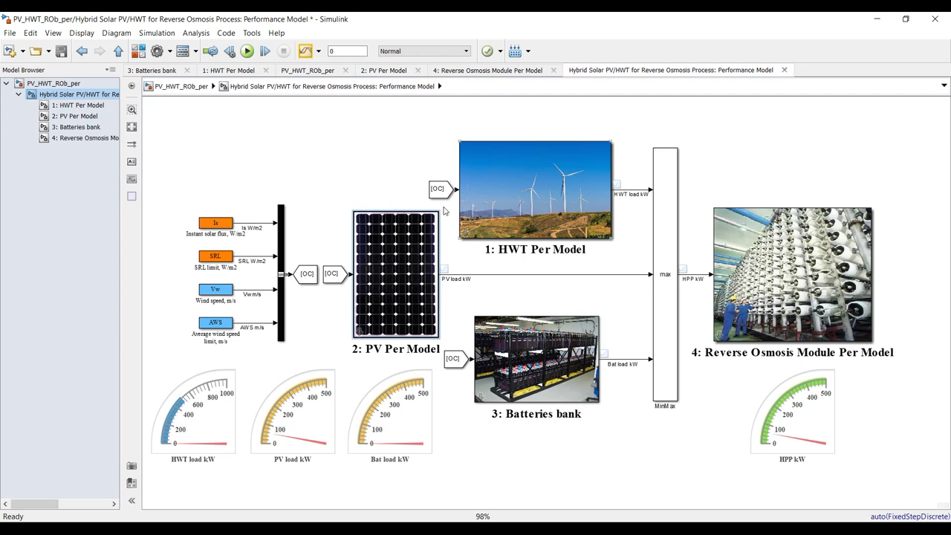
click(52, 83)
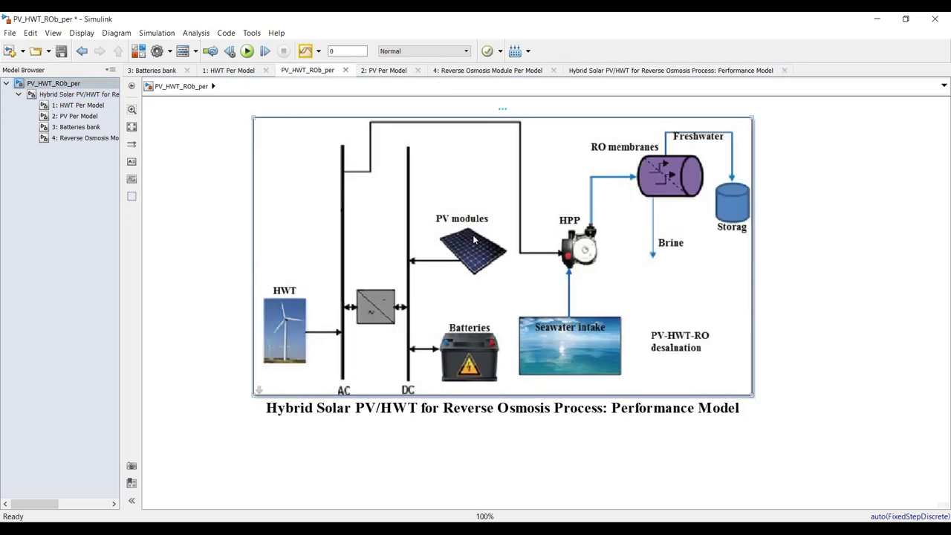
double_click(474, 238)
drag(142, 330, 131, 357)
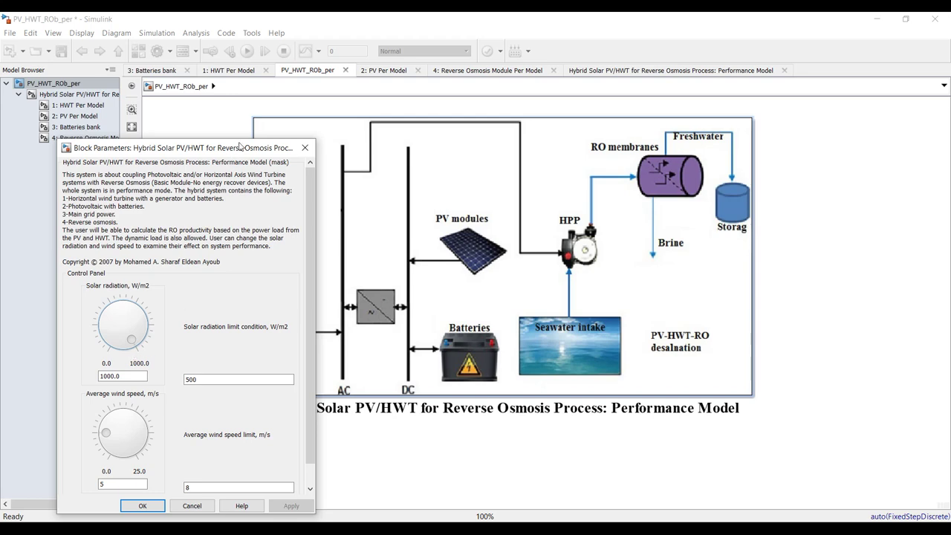
drag(242, 148, 420, 44)
click(324, 402)
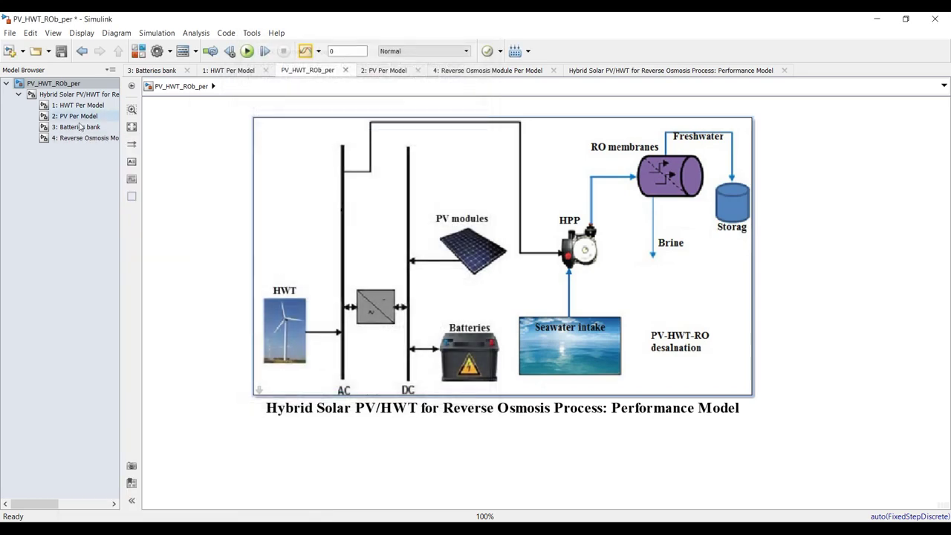
Rerun the simulation from the 2: PV Per Model subsystem and check the PV total power and efficiencies
click(75, 116)
key(space)
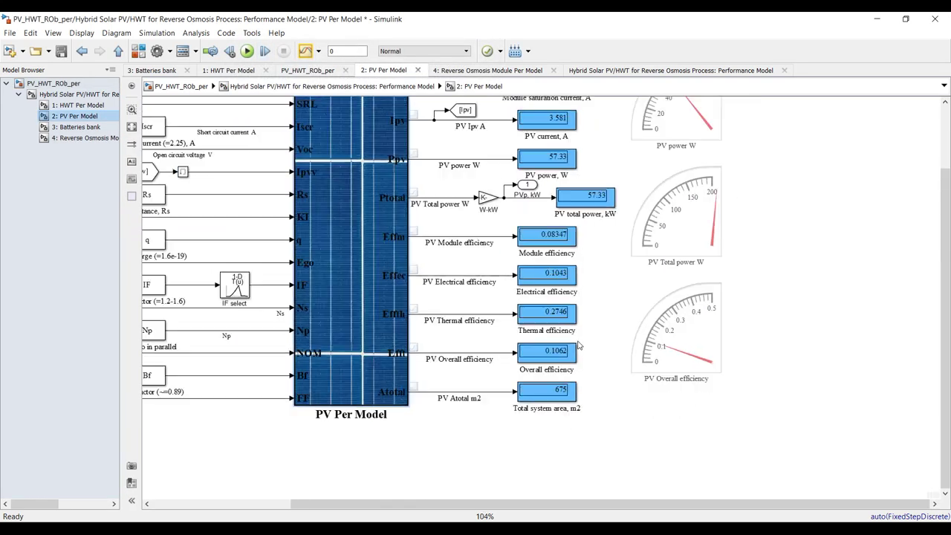
scroll(446, 297, up, 5)
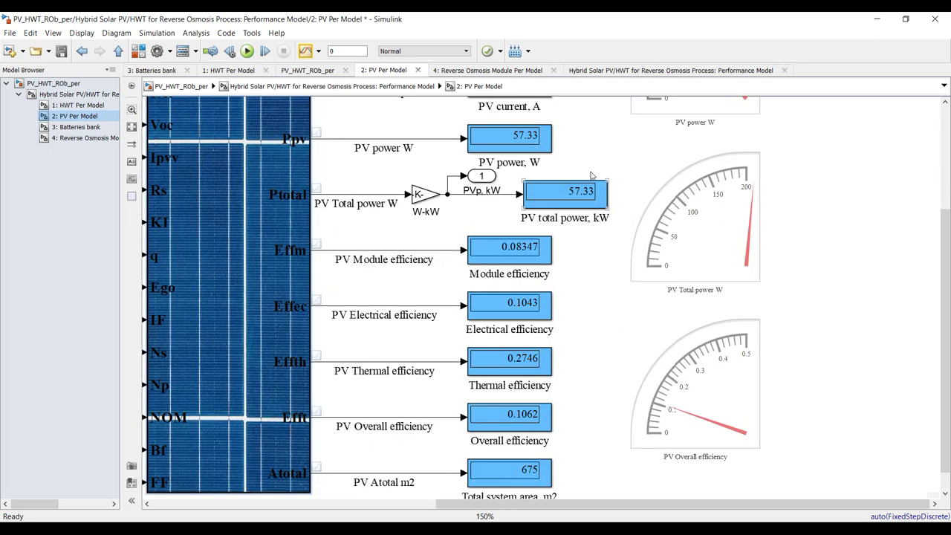
click(247, 50)
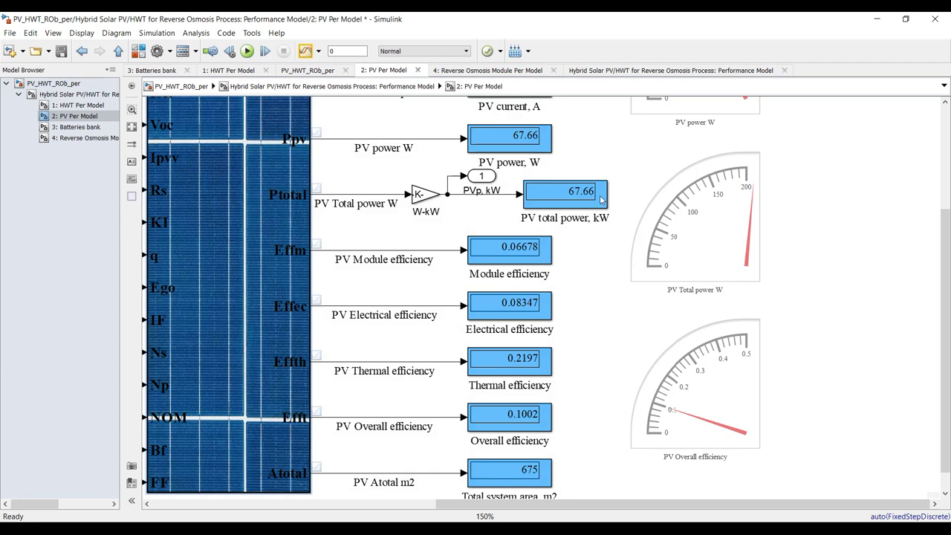
scroll(602, 192, up, 1)
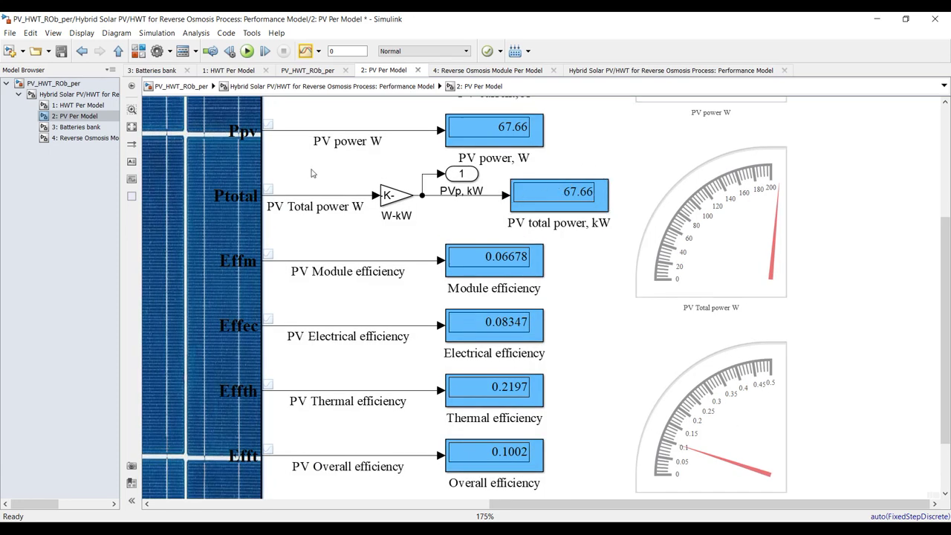
Review the 4: Reverse Osmosis Module outputs and the PV load gauge, then open and close the RO block's parameters
click(80, 138)
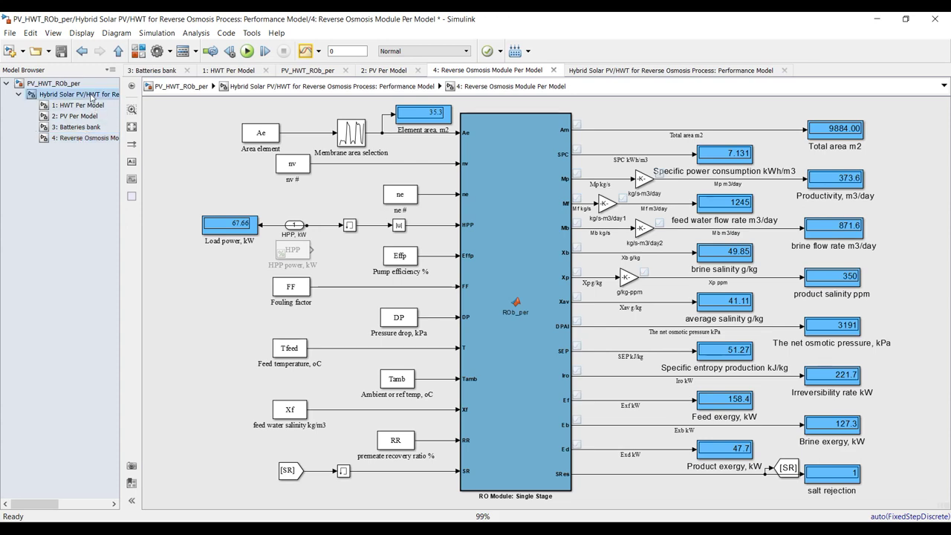
click(74, 94)
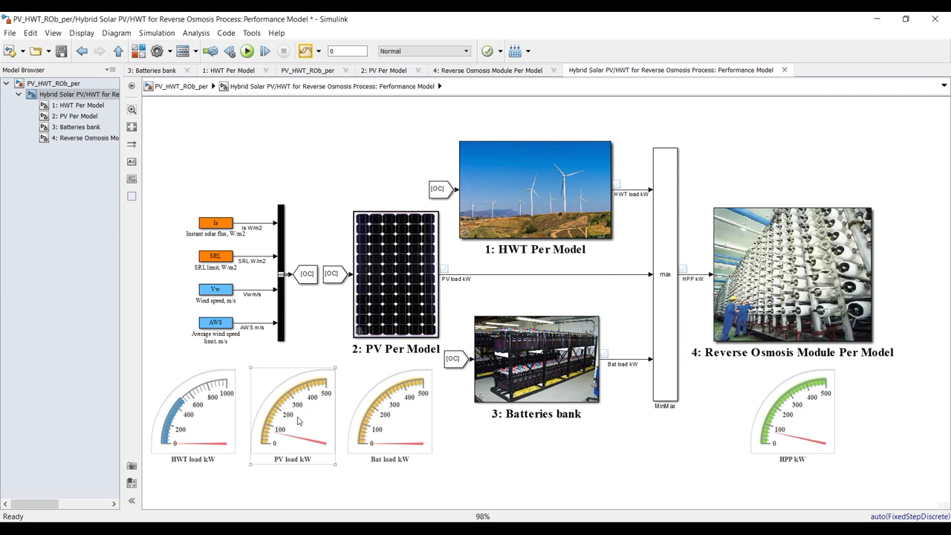
double_click(827, 257)
click(879, 225)
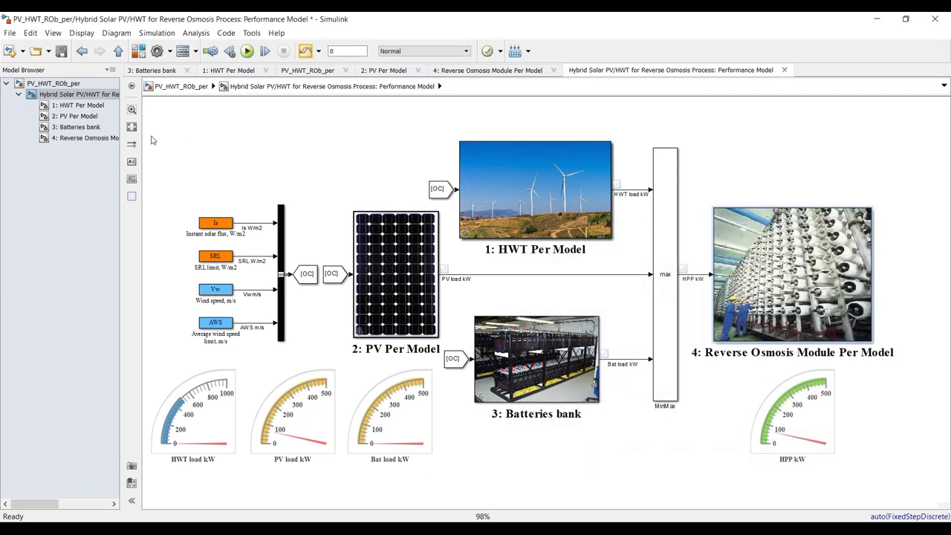
Compare the load power display of the 4: Reverse Osmosis Module with the PV total power in 2: PV Per Model
click(109, 140)
scroll(230, 220, up, 8)
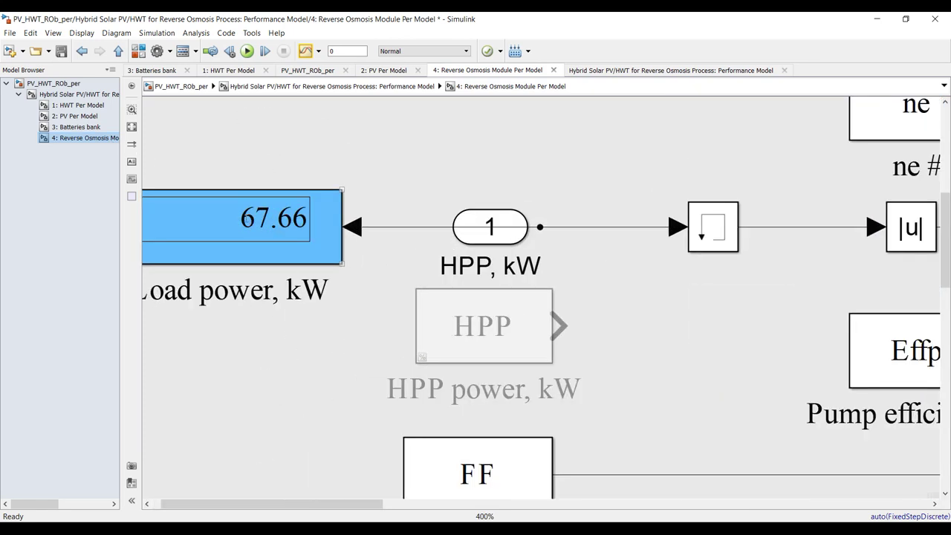
click(100, 117)
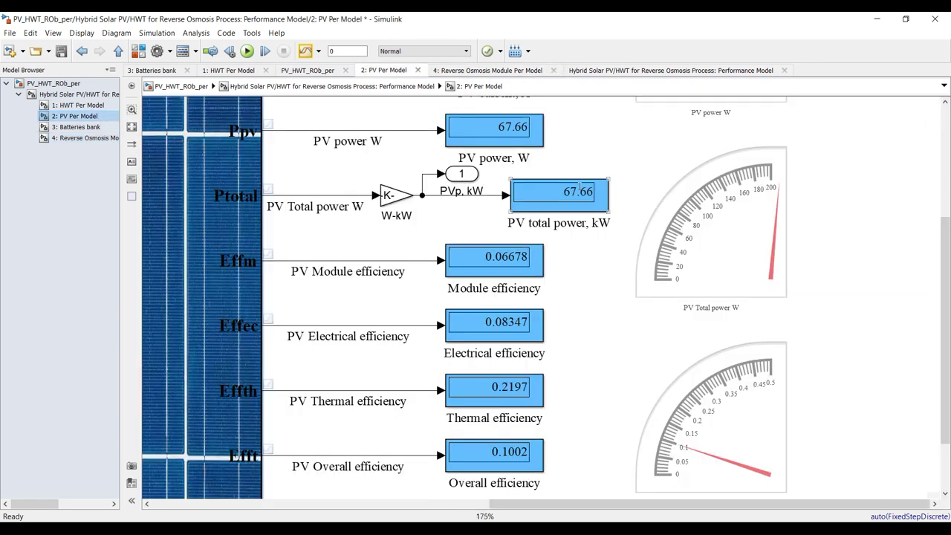
scroll(578, 188, up, 3)
Return to the 4: Reverse Osmosis Module subsystem and examine its total area and specific power consumption displays
click(78, 140)
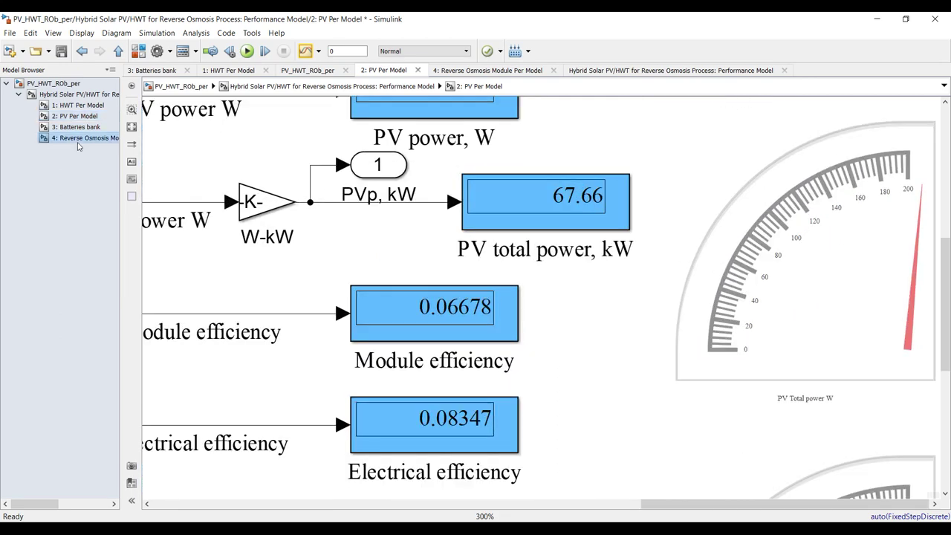
scroll(228, 207, down, 4)
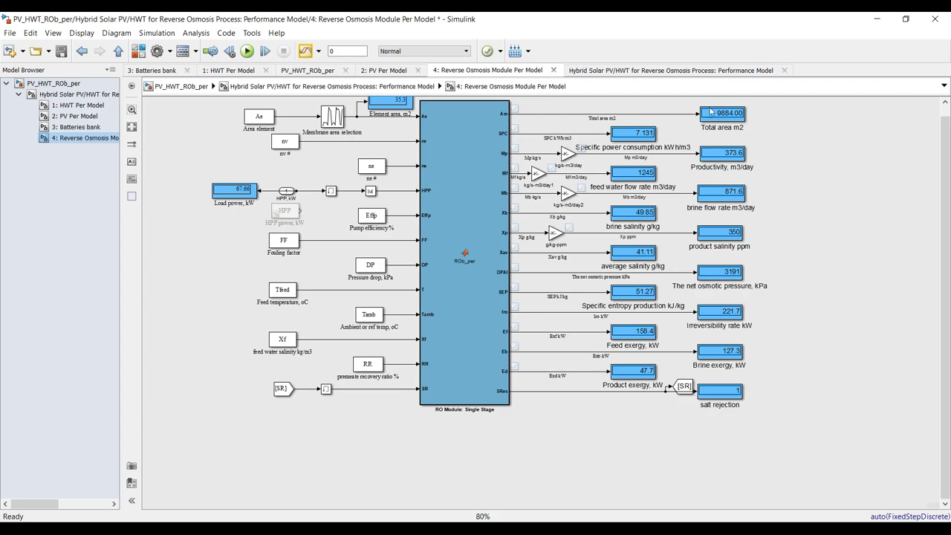
scroll(267, 186, up, 1)
scroll(712, 139, up, 1)
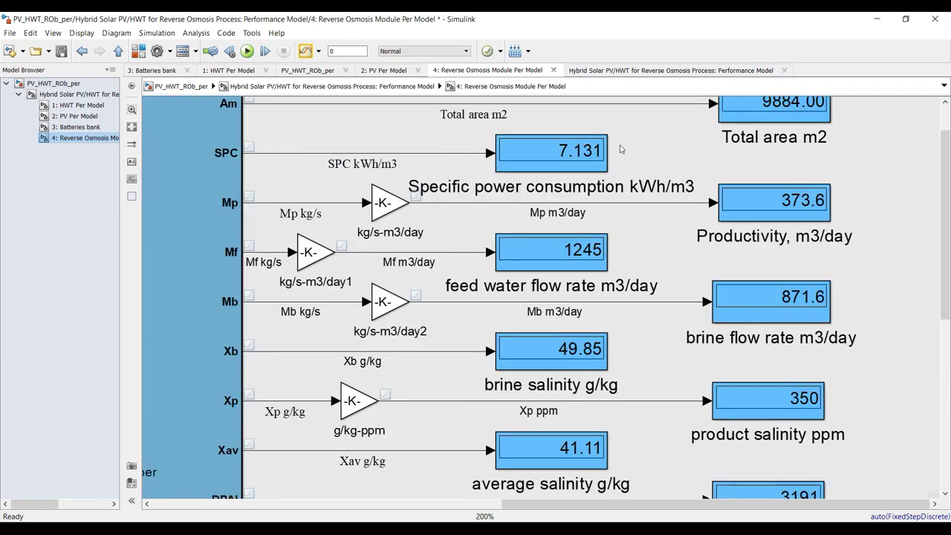
Open the RO Module: Single Stage function code, view the specific power consumption and exergy equations, and close the code
double_click(240, 154)
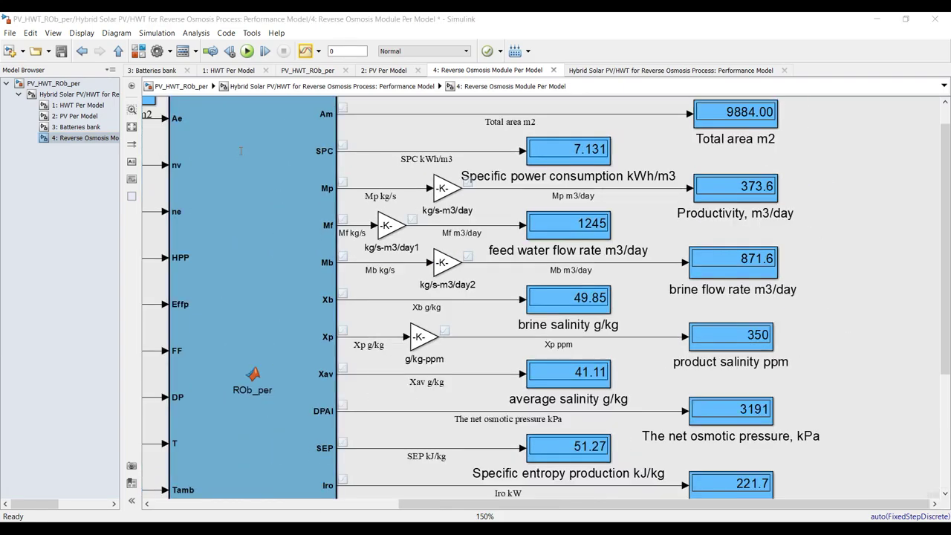
scroll(480, 116, down, 8)
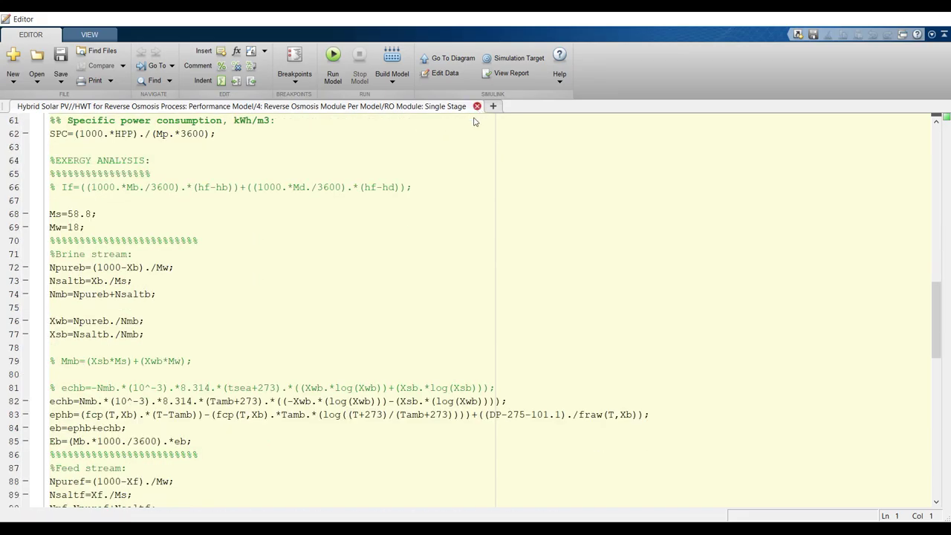
click(476, 107)
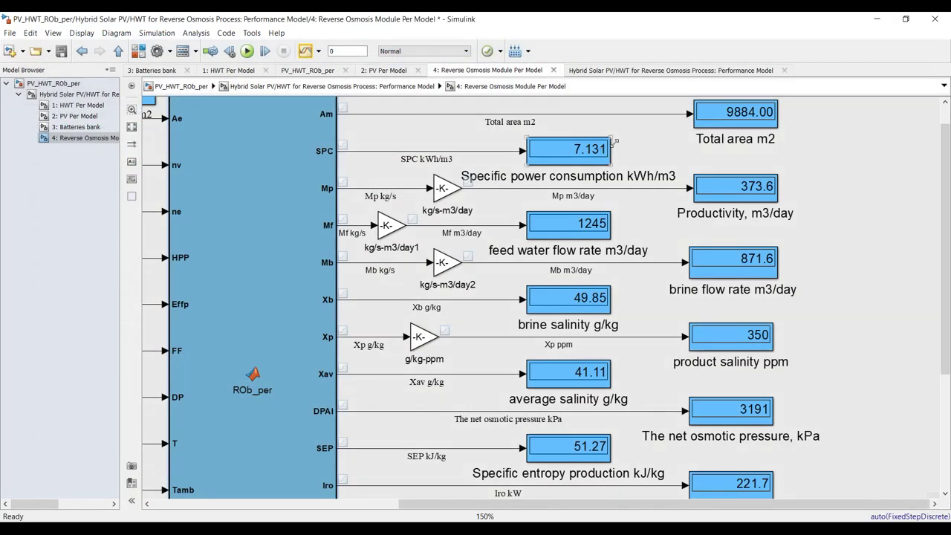
Examine the specific power consumption and productivity displays of the reverse osmosis module up close
scroll(582, 147, up, 3)
scroll(536, 160, down, 1)
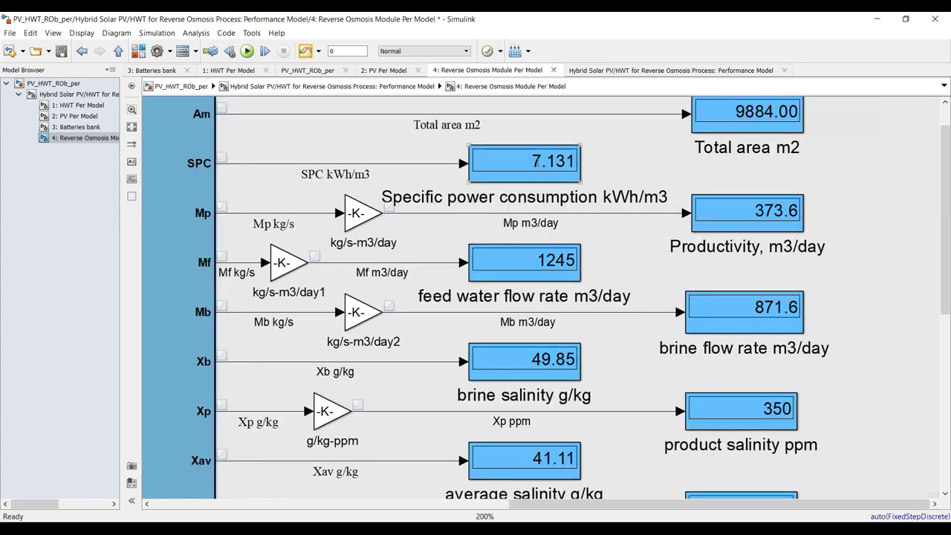
scroll(536, 160, down, 1)
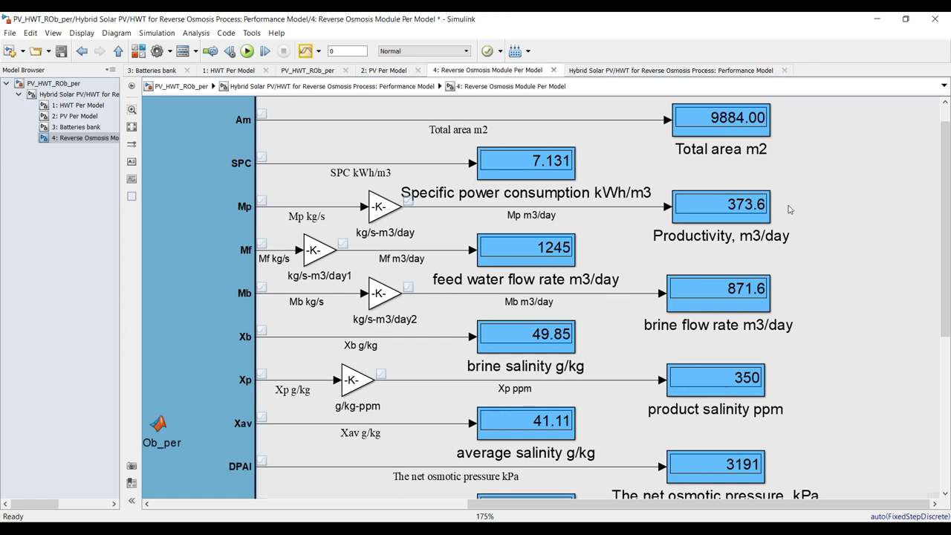
scroll(790, 209, up, 3)
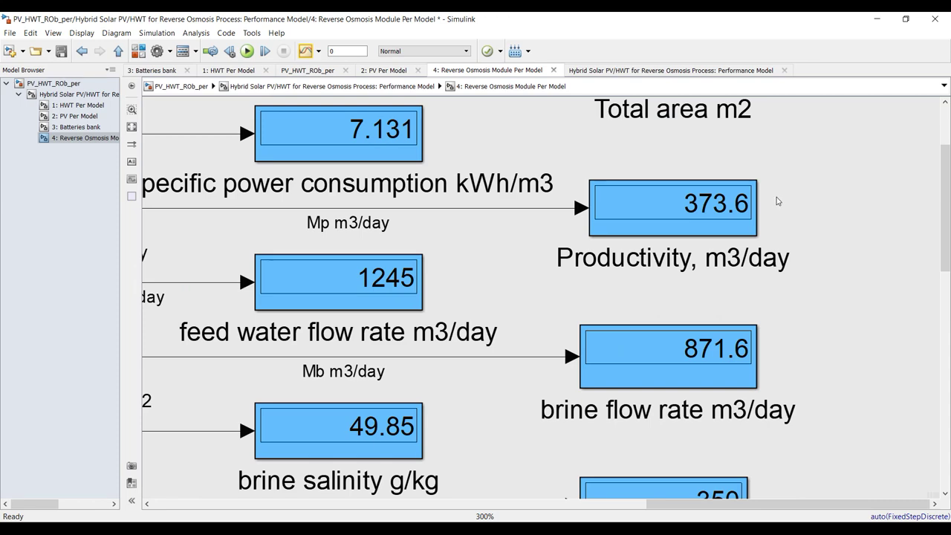
scroll(777, 202, up, 1)
scroll(759, 201, down, 2)
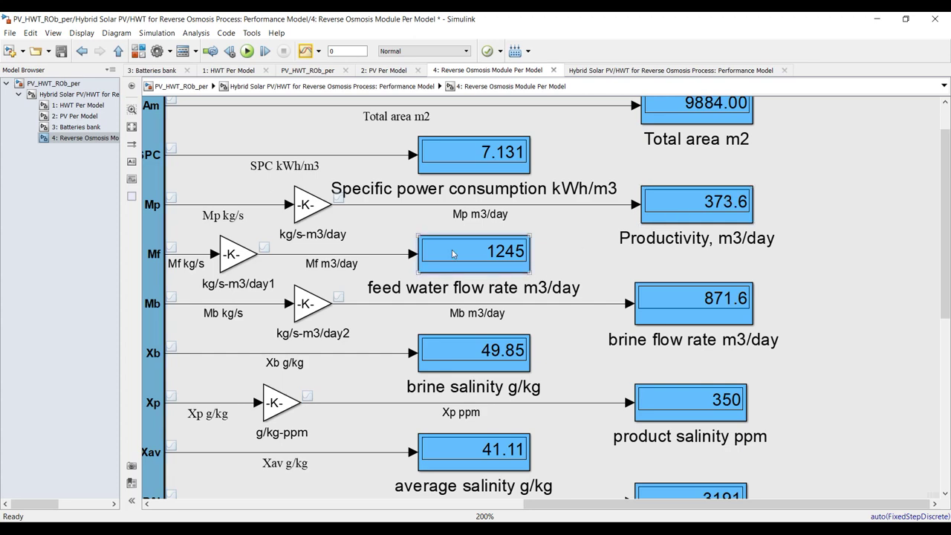
Examine the feed water flow rate and brine flow rate displays of the reverse osmosis module
scroll(505, 277, up, 2)
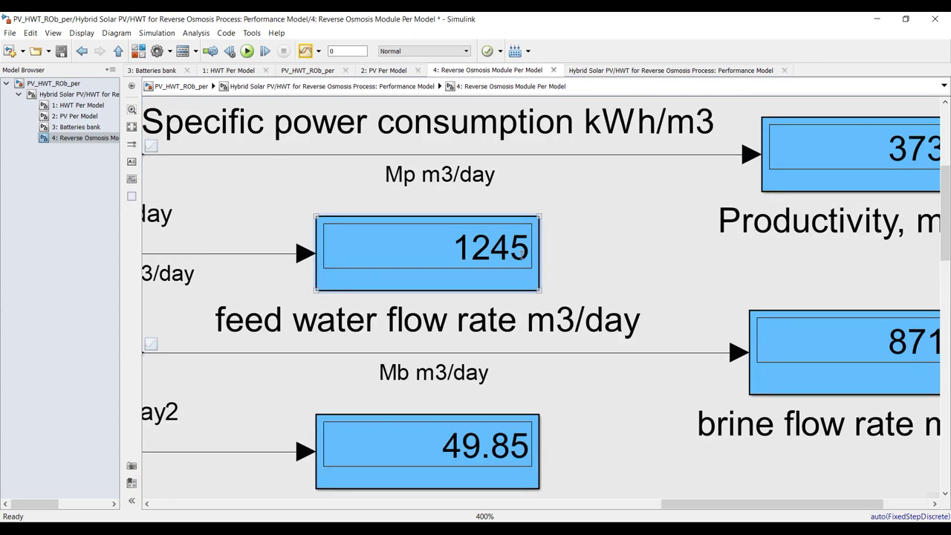
scroll(505, 277, down, 3)
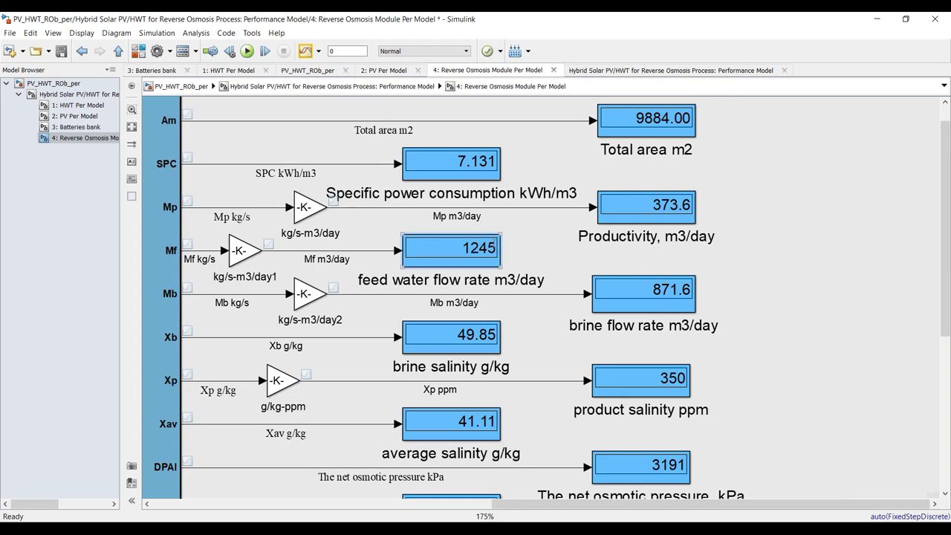
scroll(499, 249, up, 1)
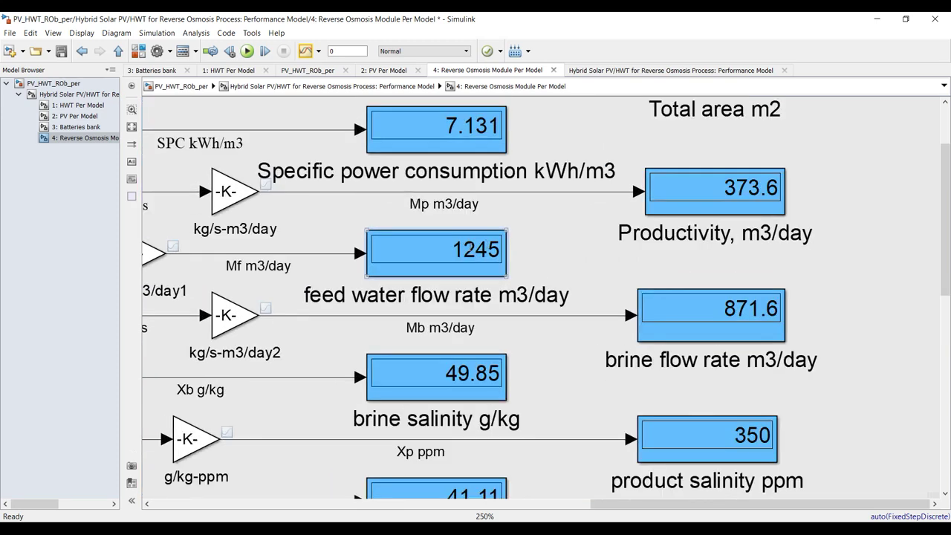
scroll(475, 249, down, 1)
click(673, 297)
scroll(673, 297, up, 2)
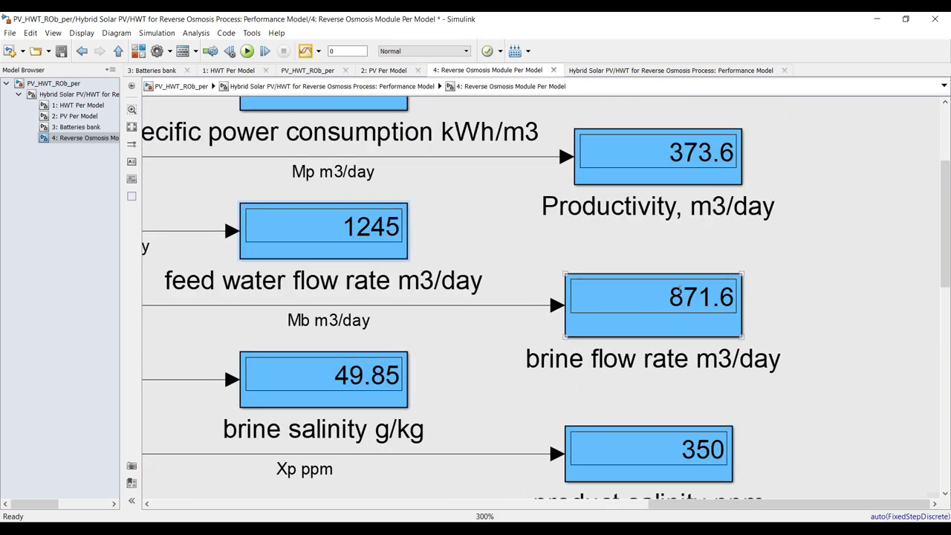
Review the brine, product and average salinity outputs and the net osmotic pressure of the RO module
scroll(681, 297, down, 3)
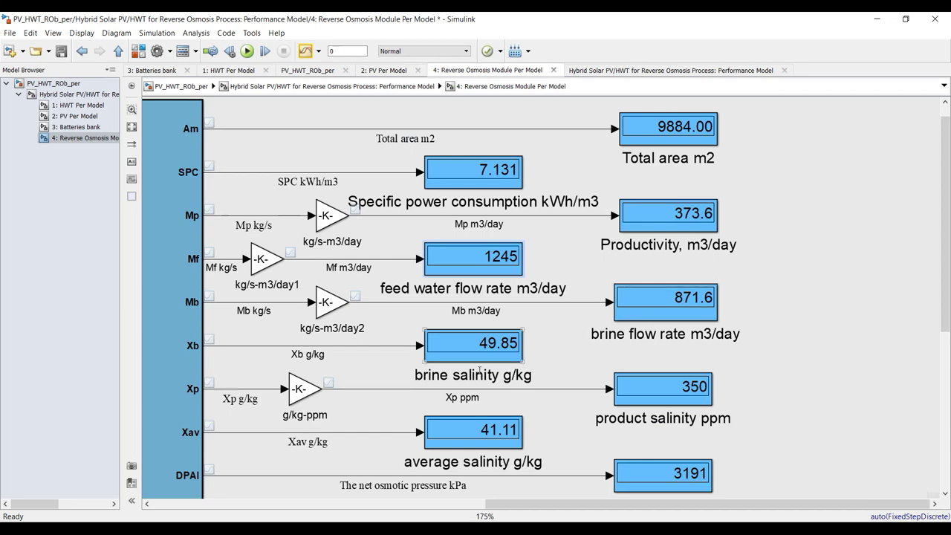
scroll(425, 336, down, 2)
scroll(425, 335, up, 3)
scroll(425, 336, down, 2)
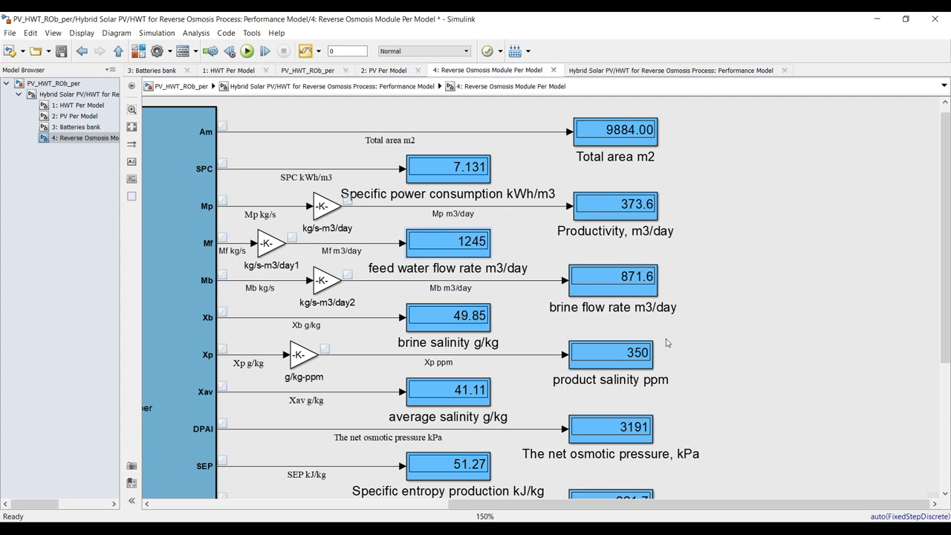
drag(709, 345, 540, 383)
drag(946, 358, 946, 428)
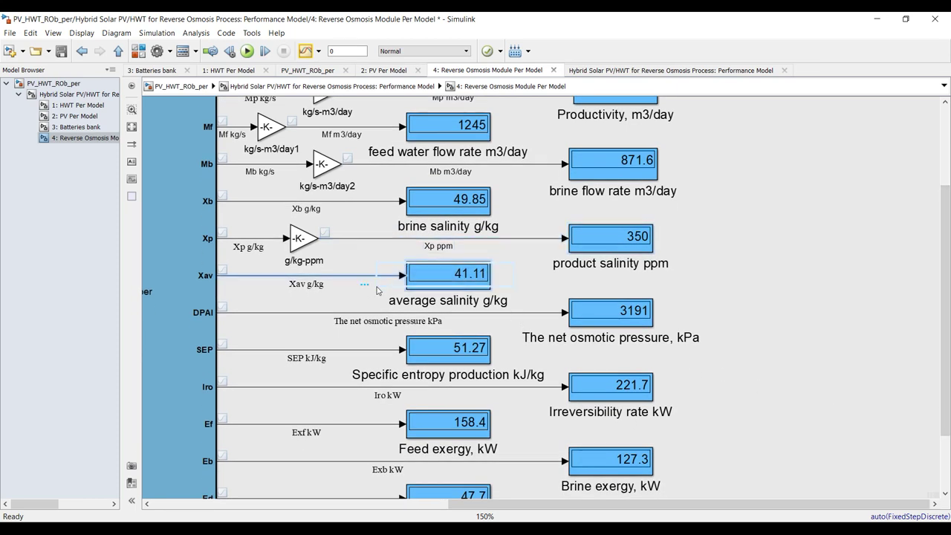
drag(725, 298, 537, 325)
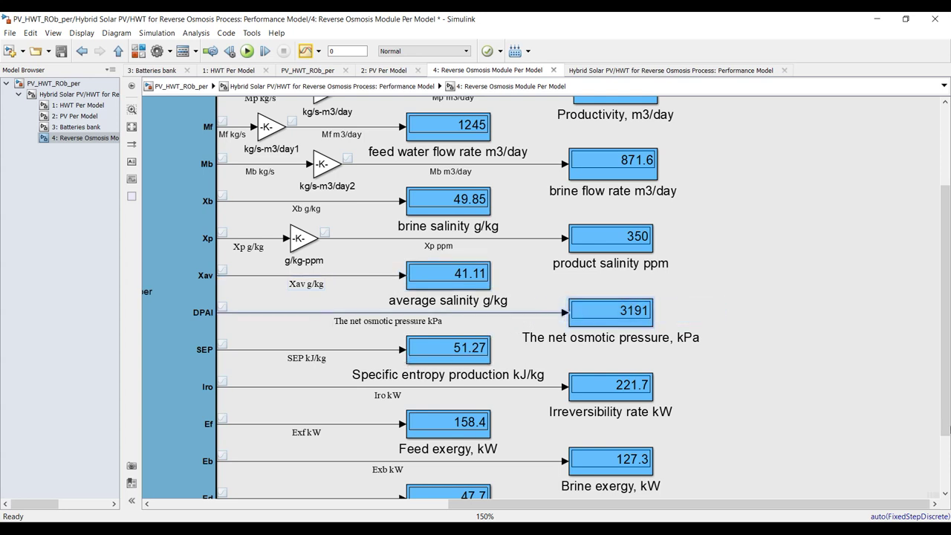
Review the irreversibility rate, the feed, brine and product exergy, and the salt rejection outputs
drag(945, 416, 945, 472)
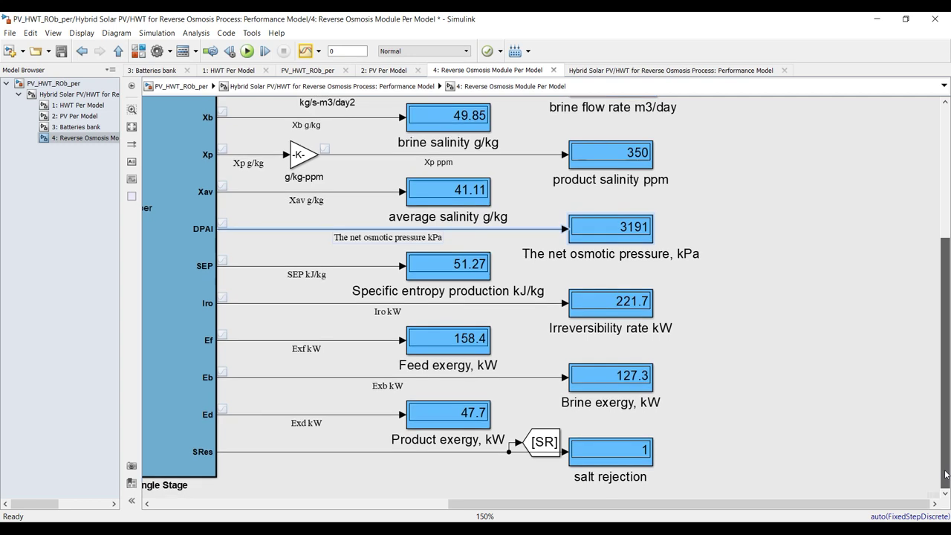
drag(712, 295, 375, 354)
drag(709, 372, 431, 431)
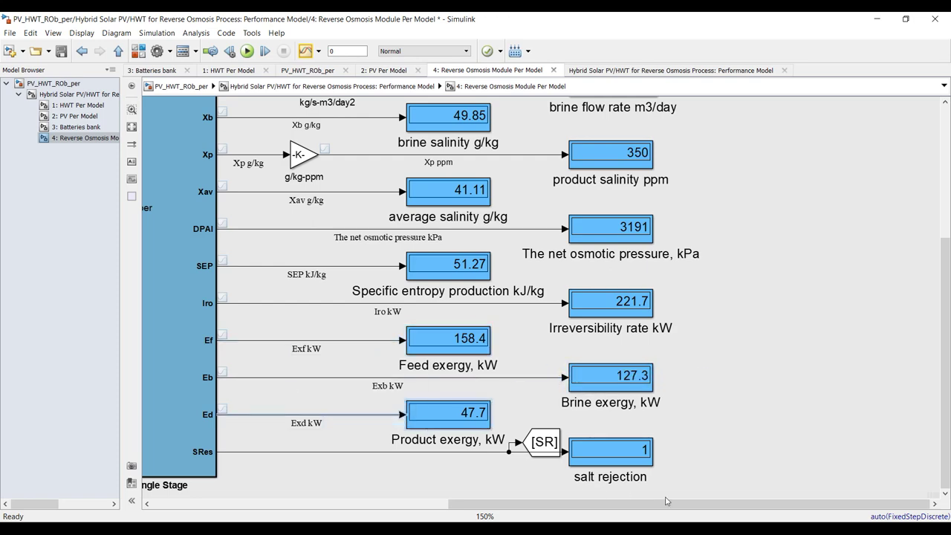
scroll(665, 500, up, 3)
click(632, 411)
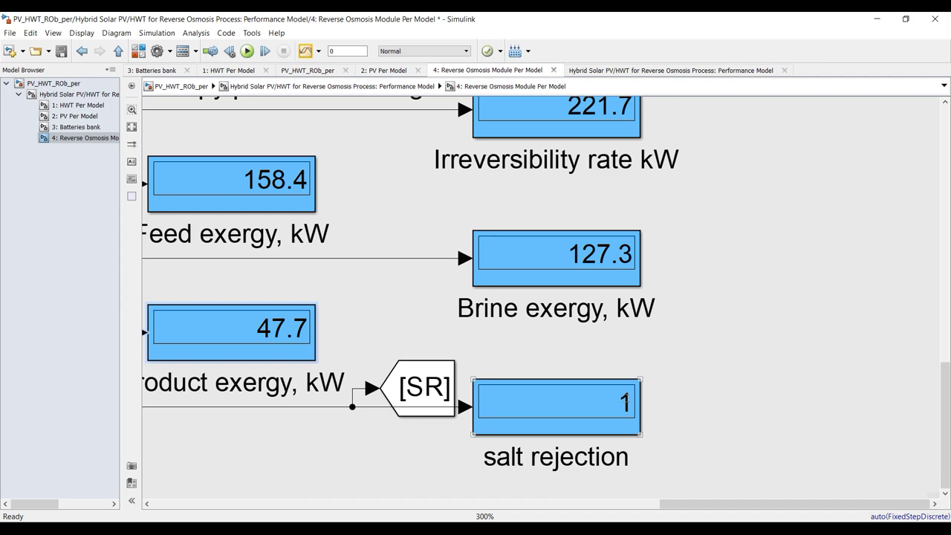
scroll(600, 402, down, 5)
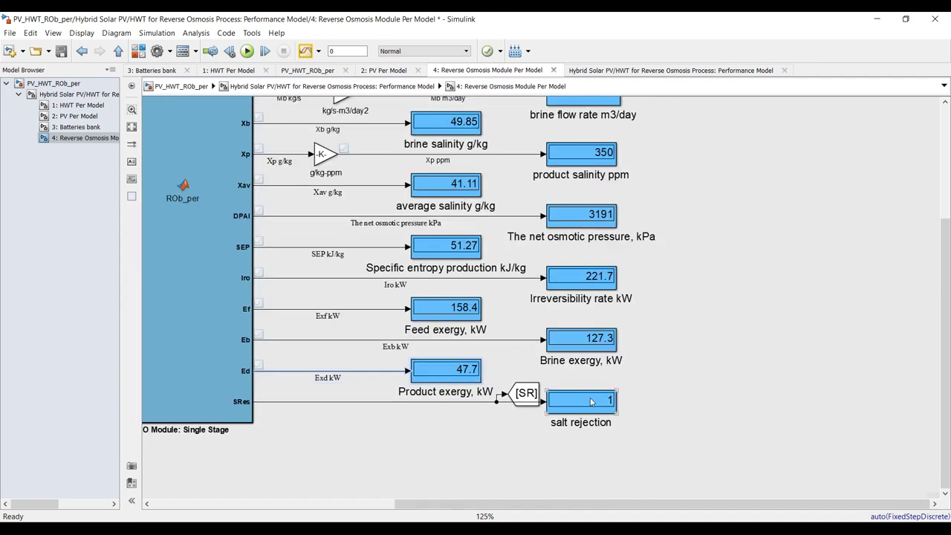
Set the solar radiation of the top-level hybrid block to 310 W/m2, keeping the 500 W/m2 radiation limit, and accept it
click(51, 95)
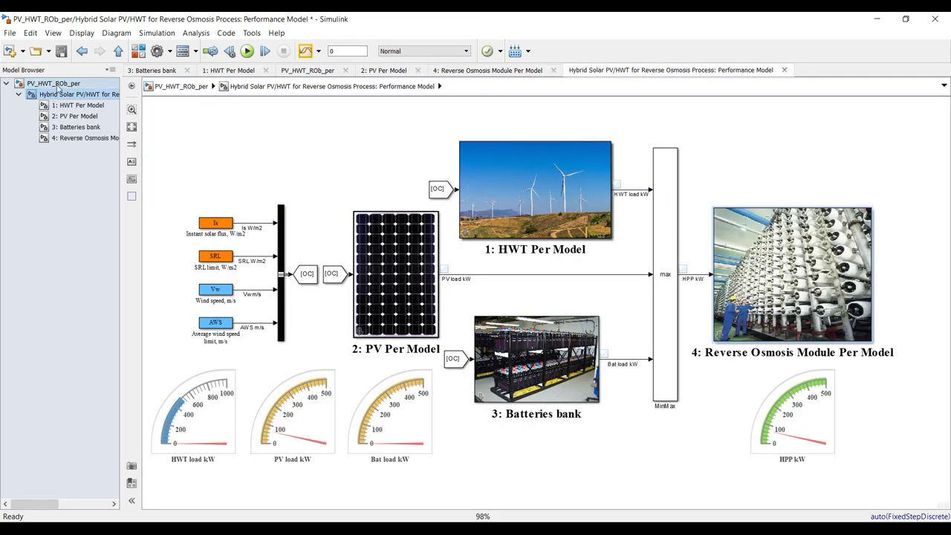
click(56, 85)
double_click(334, 177)
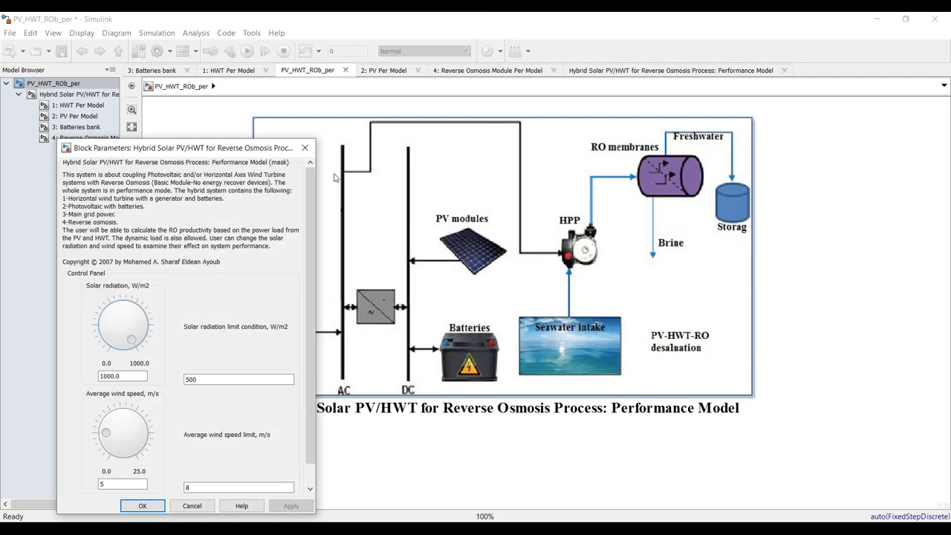
drag(234, 152, 421, 91)
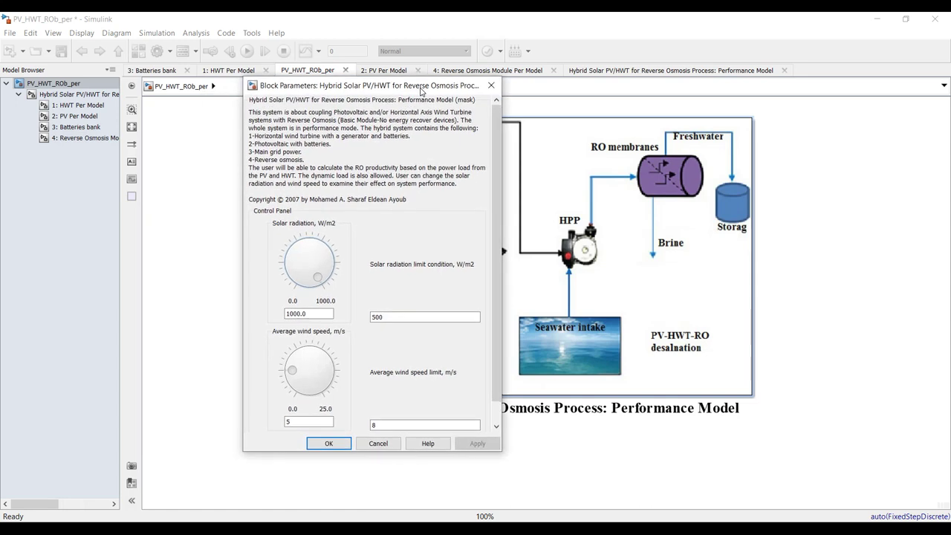
drag(319, 283, 298, 257)
double_click(385, 315)
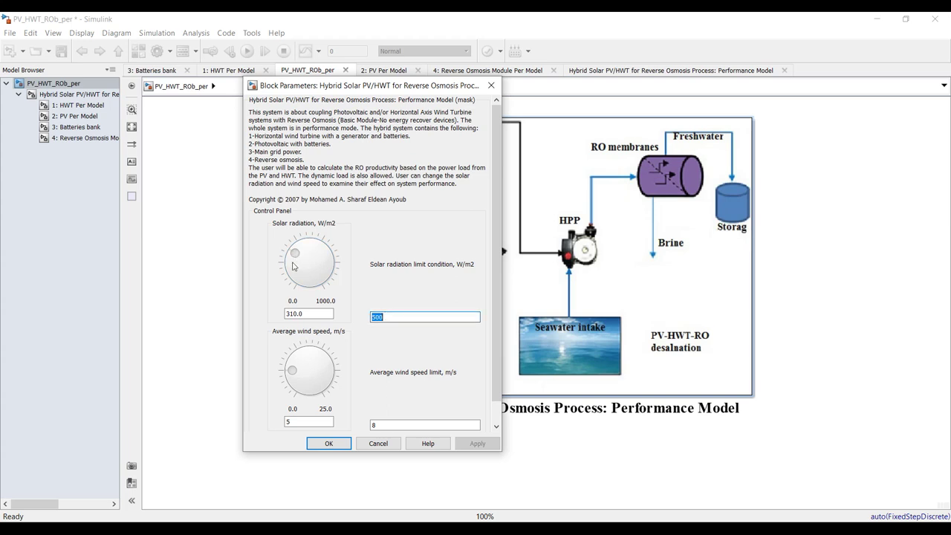
click(294, 373)
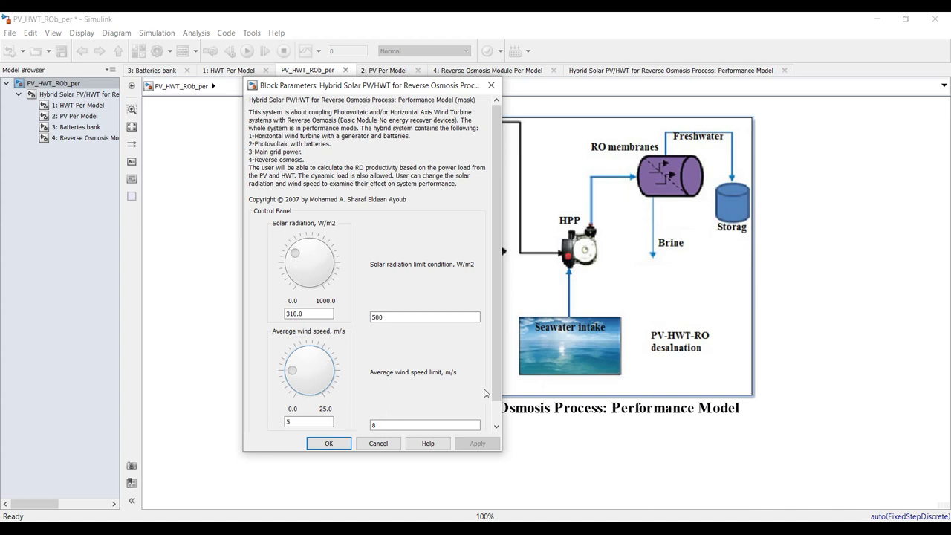
scroll(496, 397, down, 1)
click(398, 292)
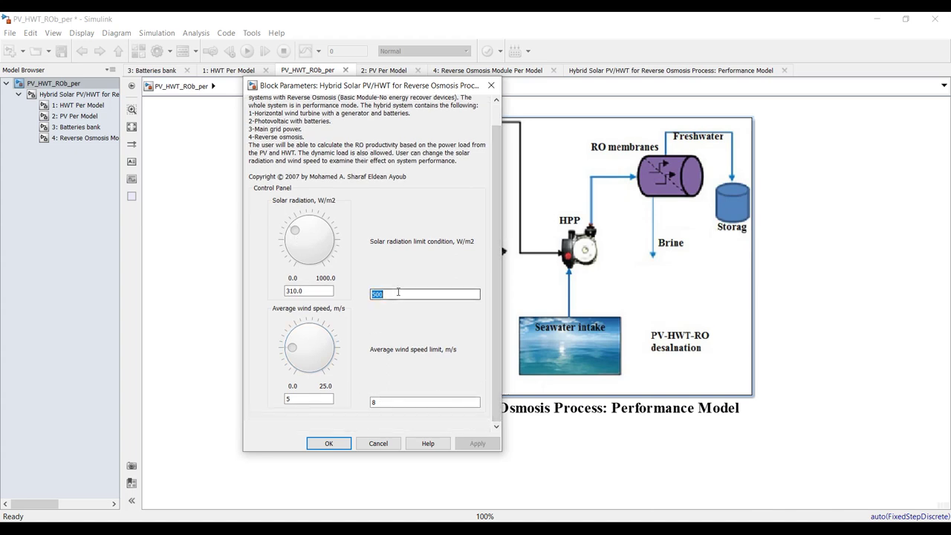
click(329, 443)
Rerun the simulation, then check the hybrid model's load gauges and the total battery power in 3: Batteries bank
click(245, 53)
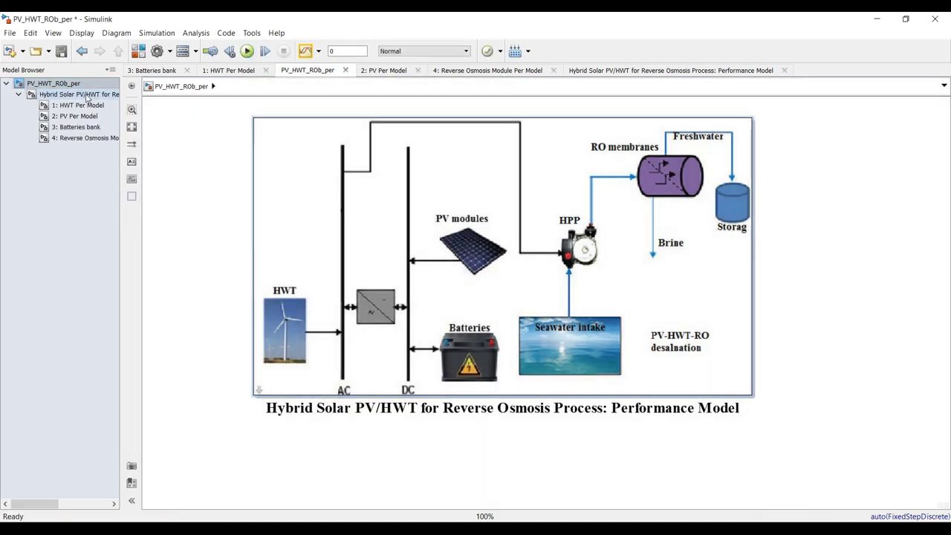
click(92, 98)
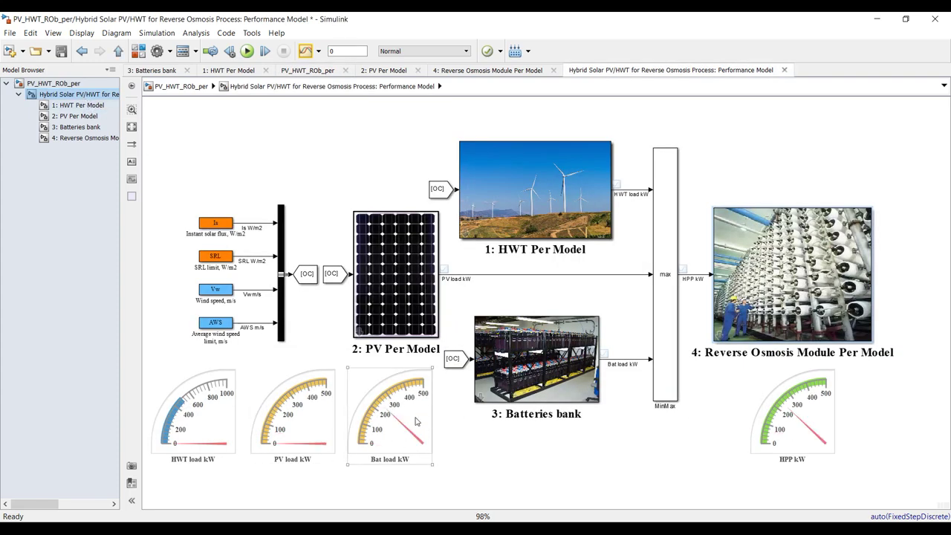
click(82, 127)
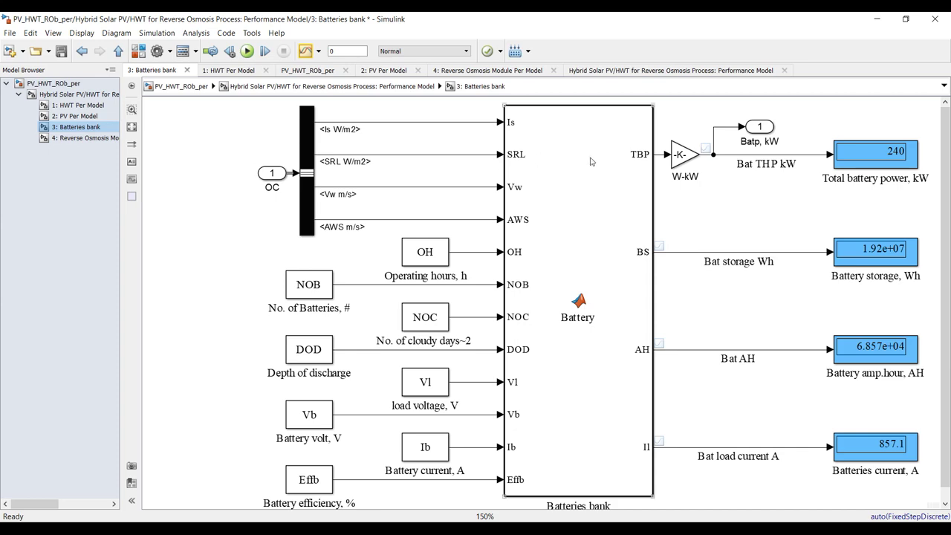
scroll(921, 149, up, 5)
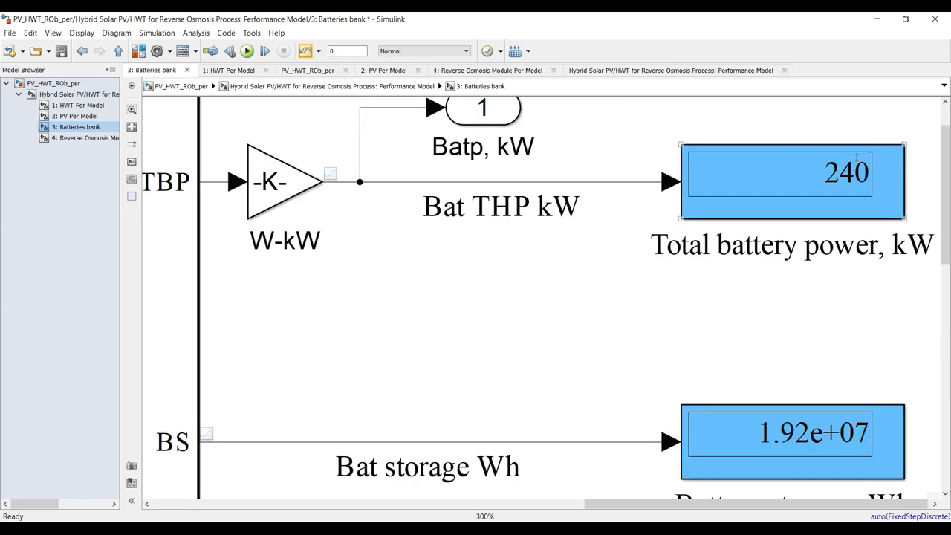
scroll(817, 156, down, 3)
scroll(804, 161, up, 1)
scroll(804, 161, up, 2)
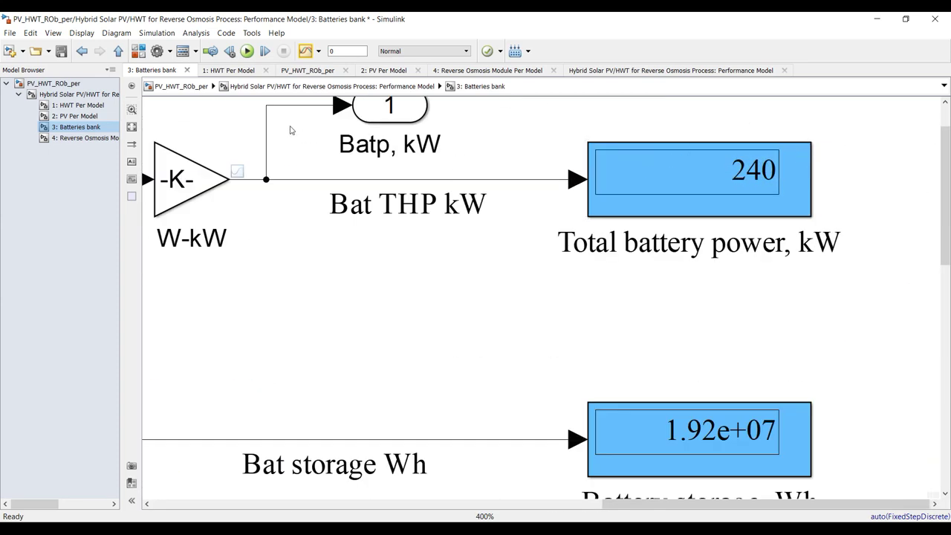
Set the number of batteries in the 3: Batteries bank block of the hybrid model to 500 and accept it
click(82, 96)
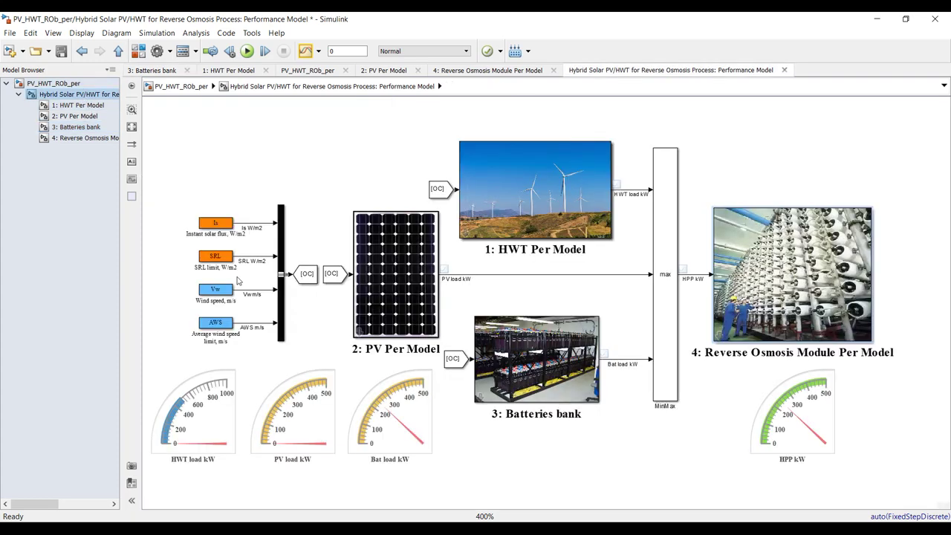
double_click(550, 338)
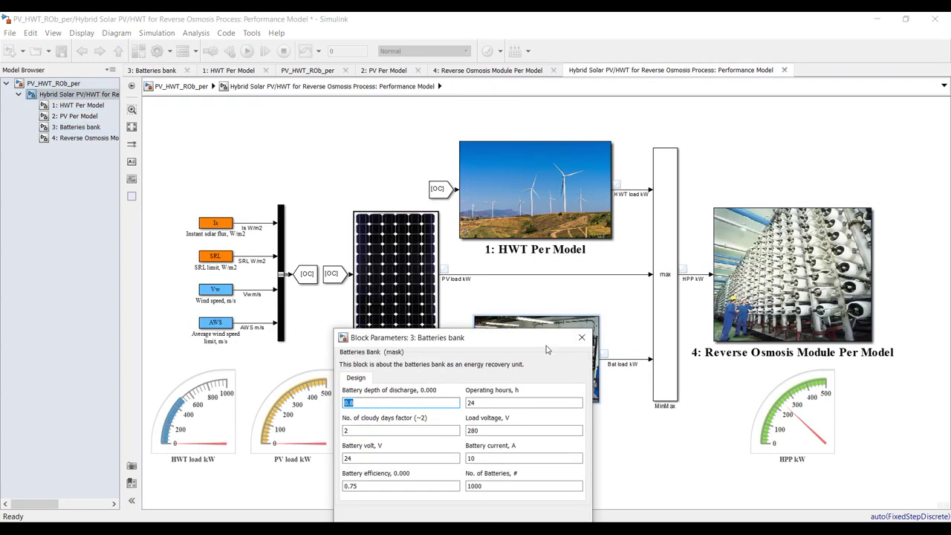
drag(547, 349, 550, 244)
double_click(498, 380)
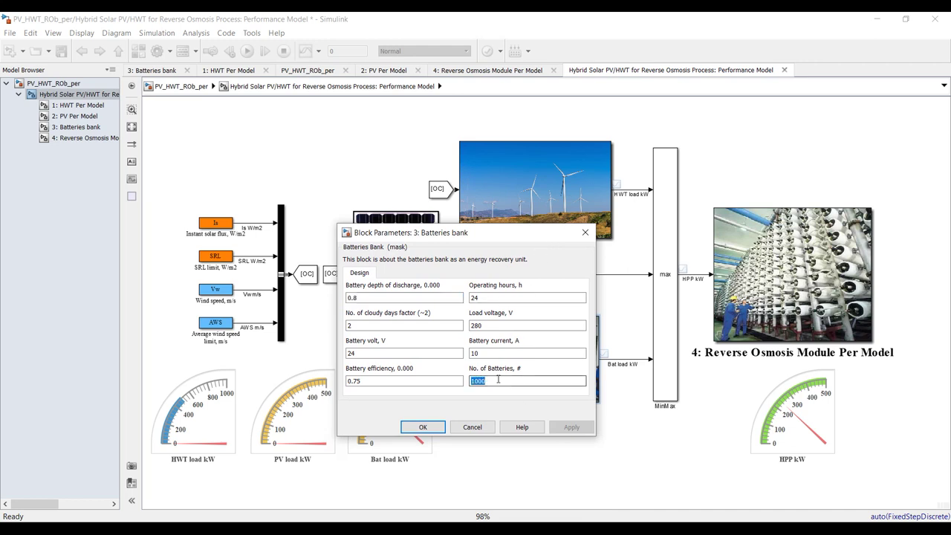
text(5)
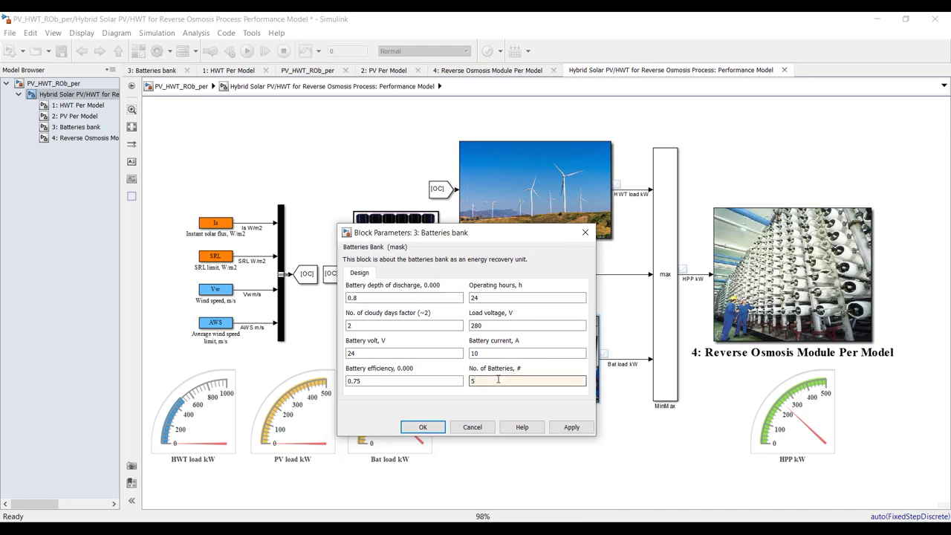
key(Return)
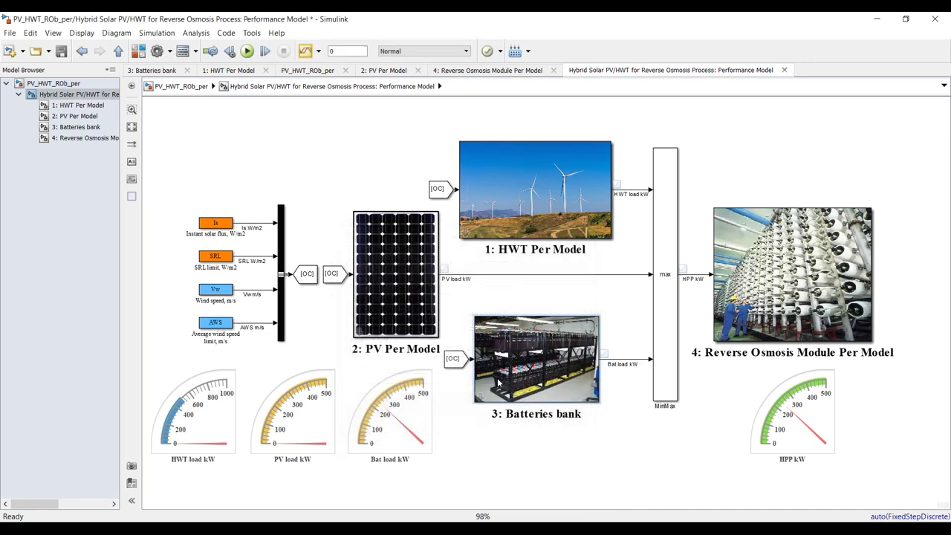
Rerun the simulation with 4: Reverse Osmosis Module Per Model open and check its load power display
click(79, 139)
scroll(564, 238, down, 2)
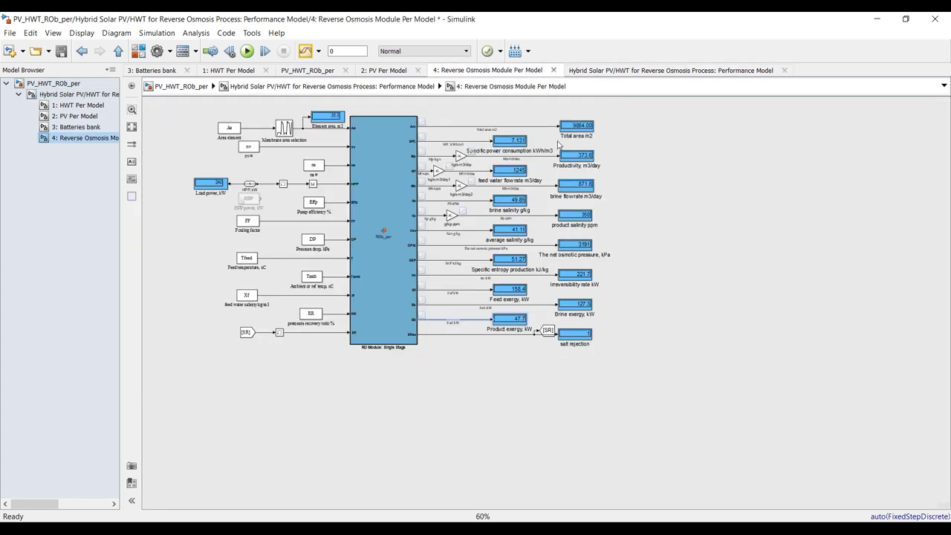
scroll(582, 173, up, 2)
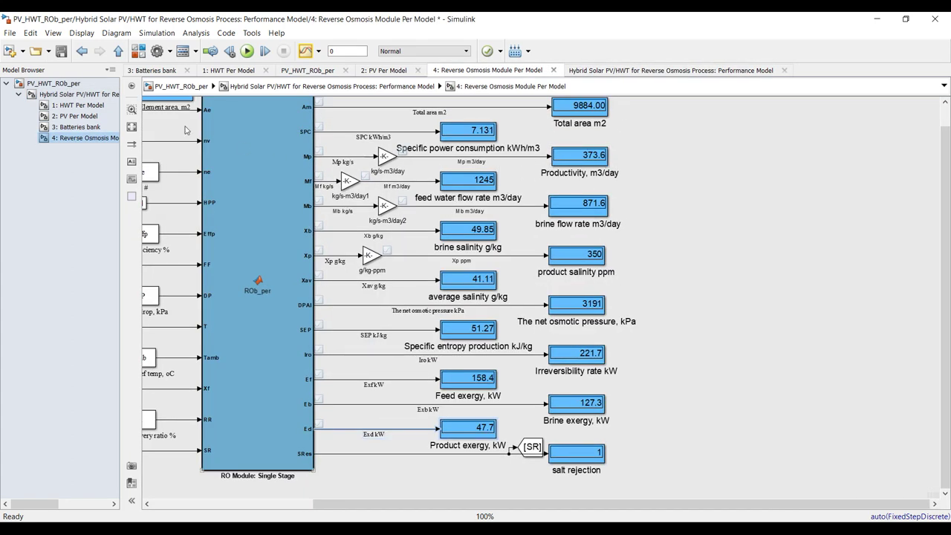
click(247, 50)
scroll(312, 190, down, 5)
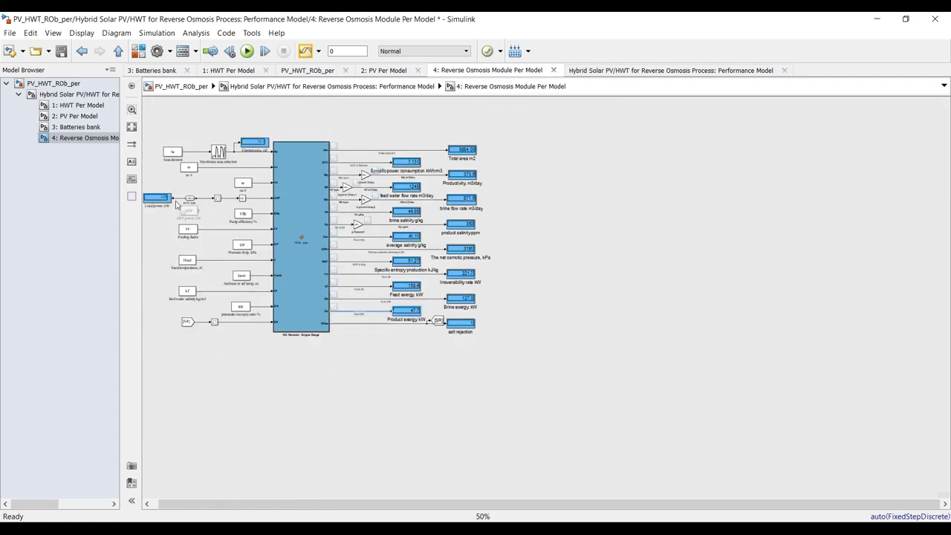
scroll(177, 205, up, 5)
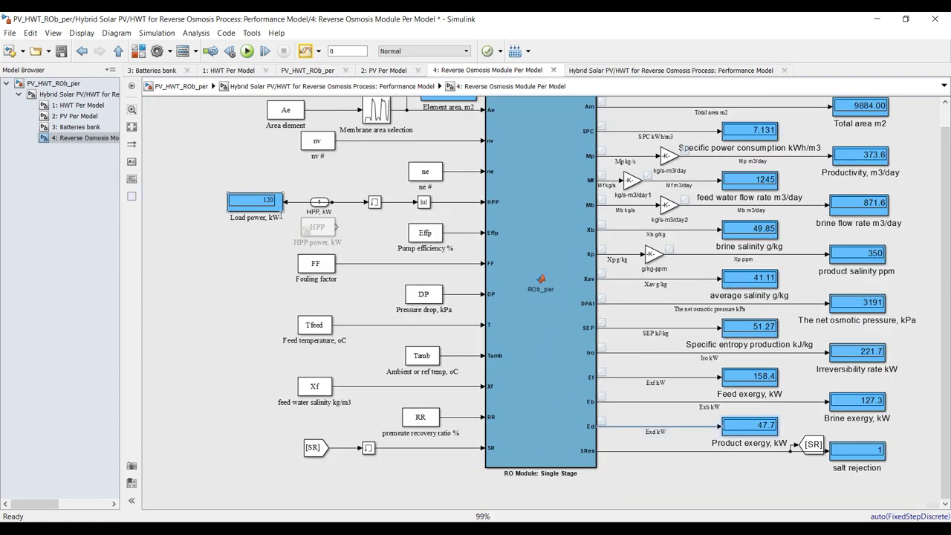
scroll(280, 216, up, 5)
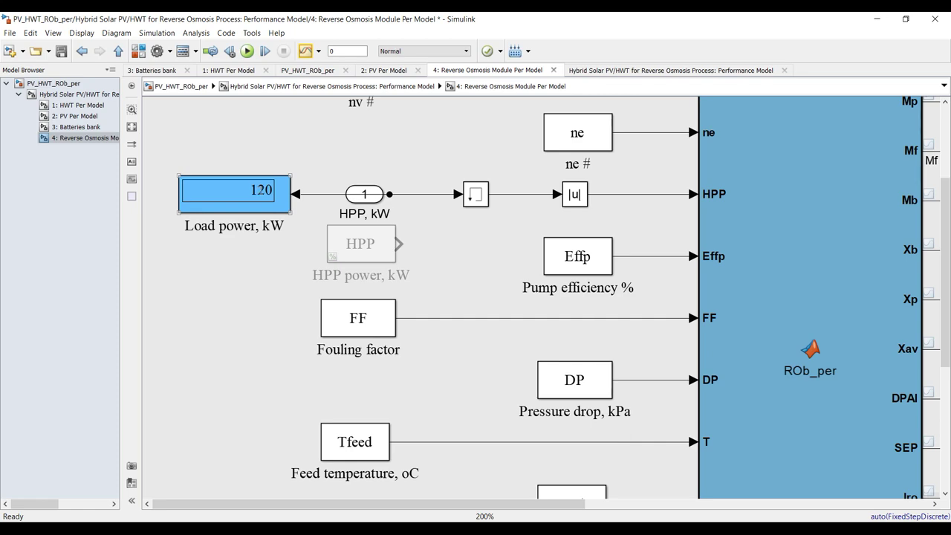
scroll(261, 190, down, 5)
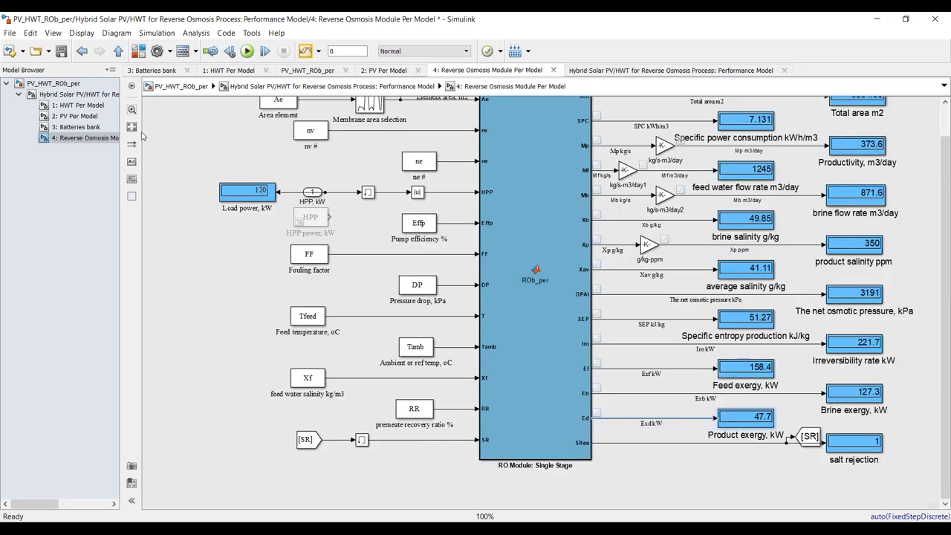
Set the number of batteries in the 3: Batteries bank block to 200 and accept it
click(78, 94)
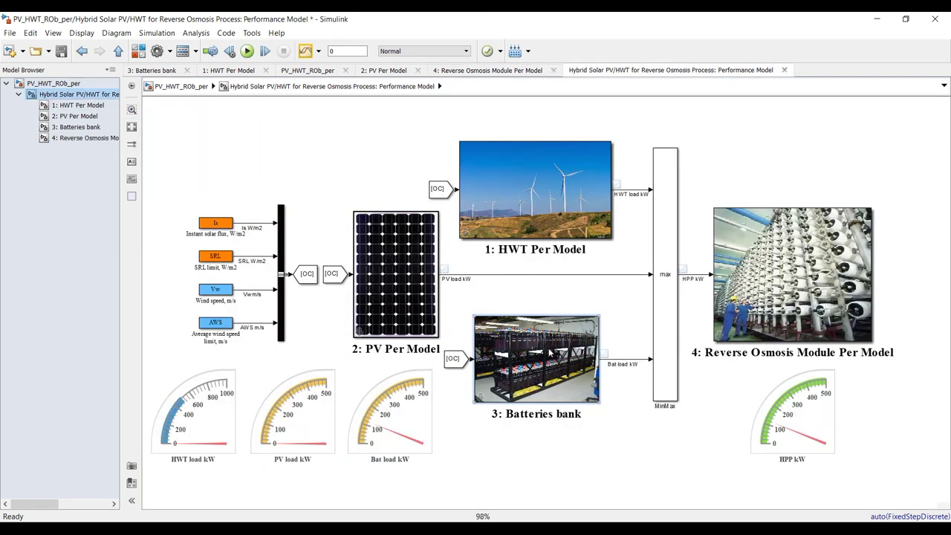
double_click(548, 348)
double_click(503, 487)
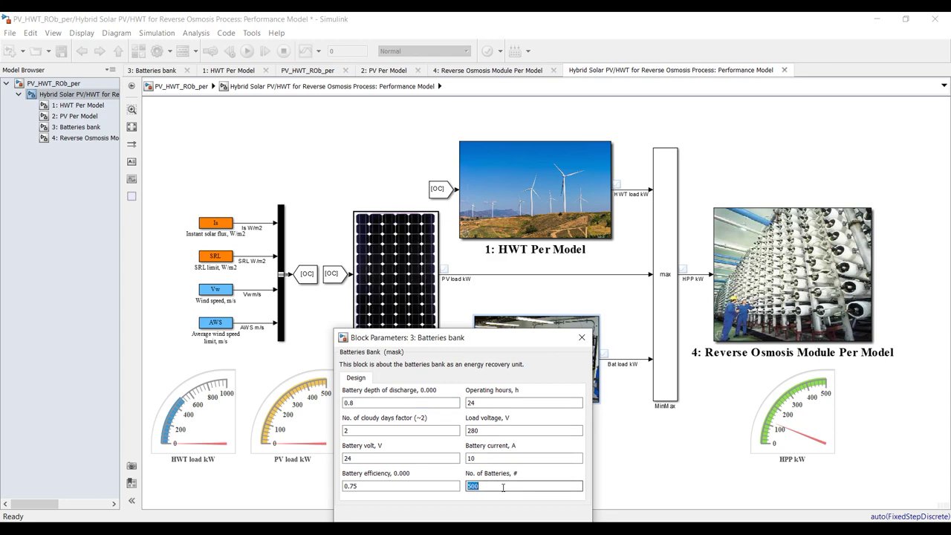
text(2)
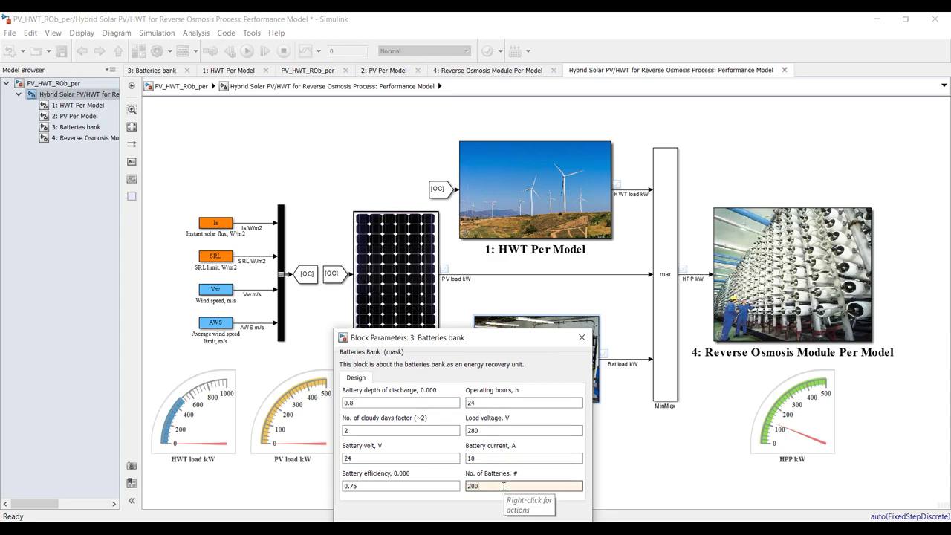
key(Return)
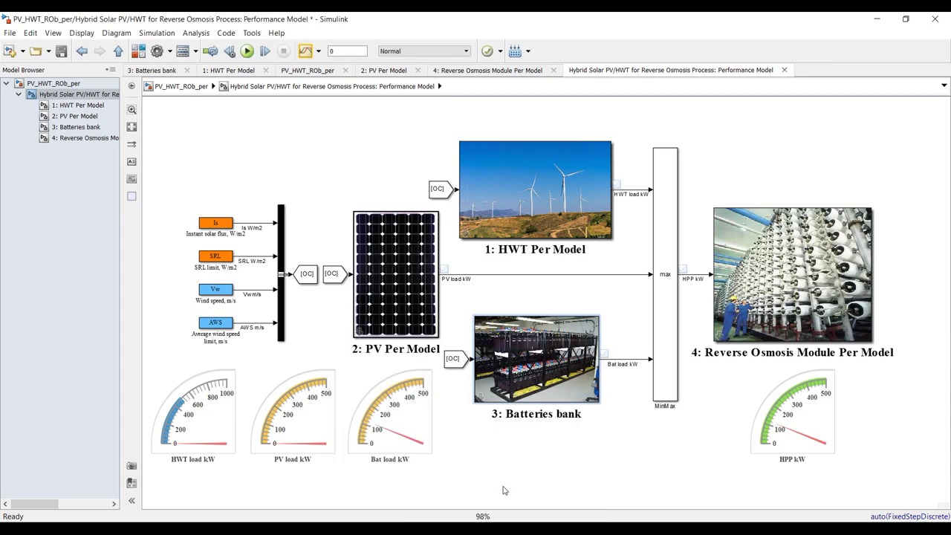
Run the simulation again and inspect the load power reaching the reverse osmosis module
click(85, 138)
click(247, 50)
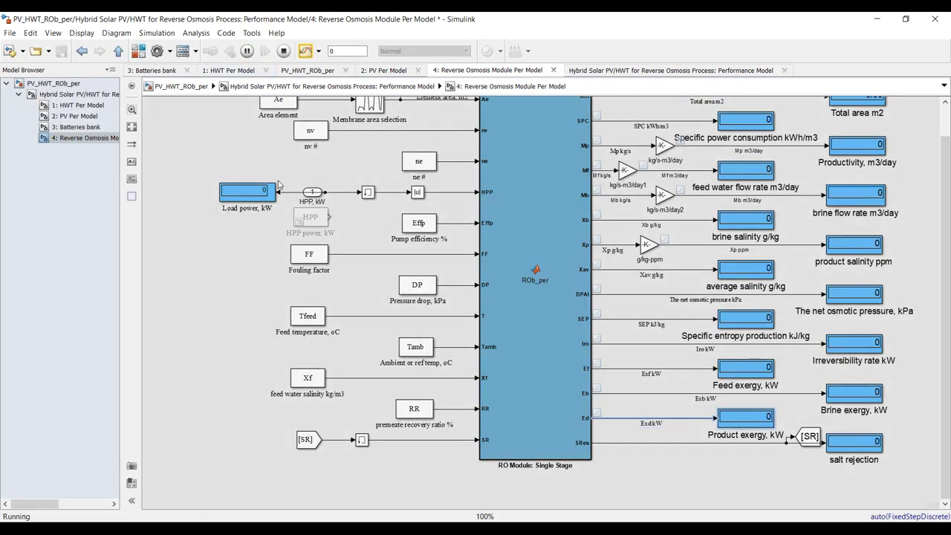
scroll(250, 186, up, 4)
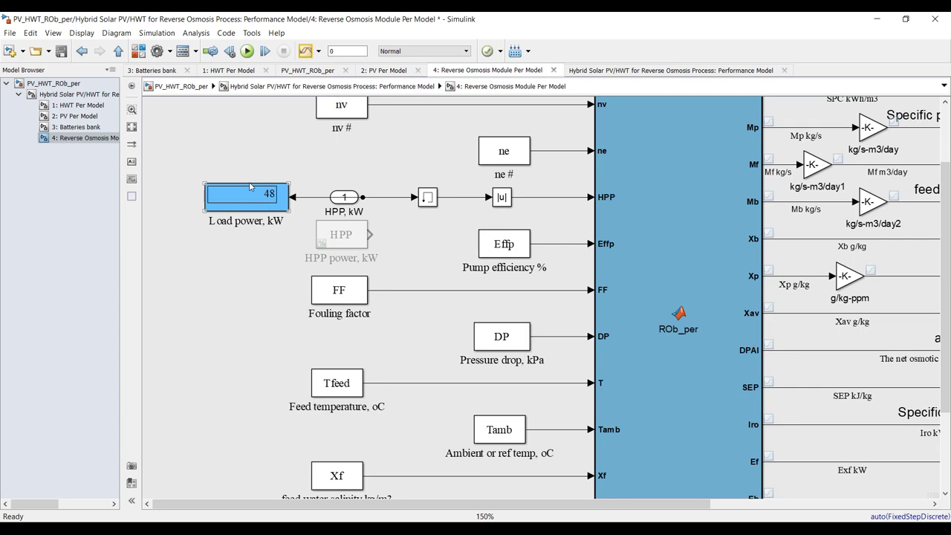
scroll(250, 185, up, 2)
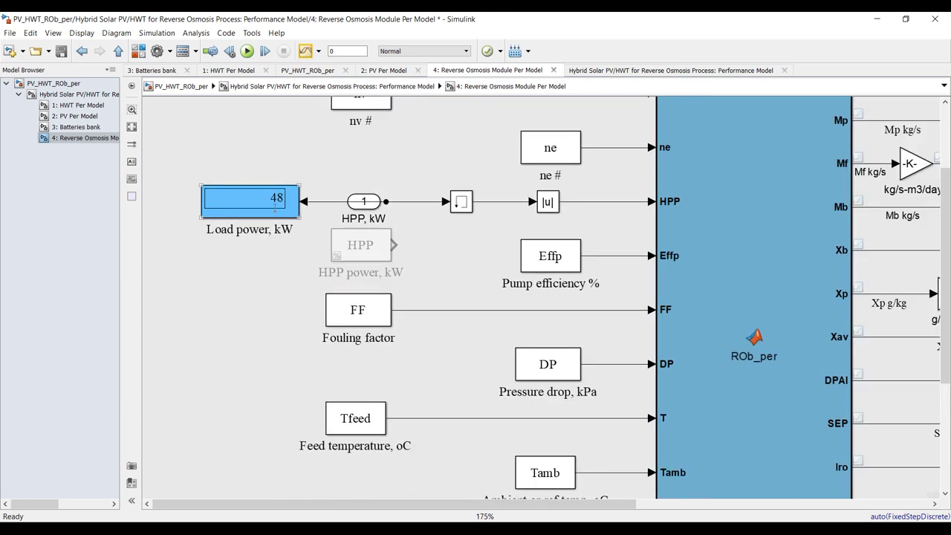
key(space)
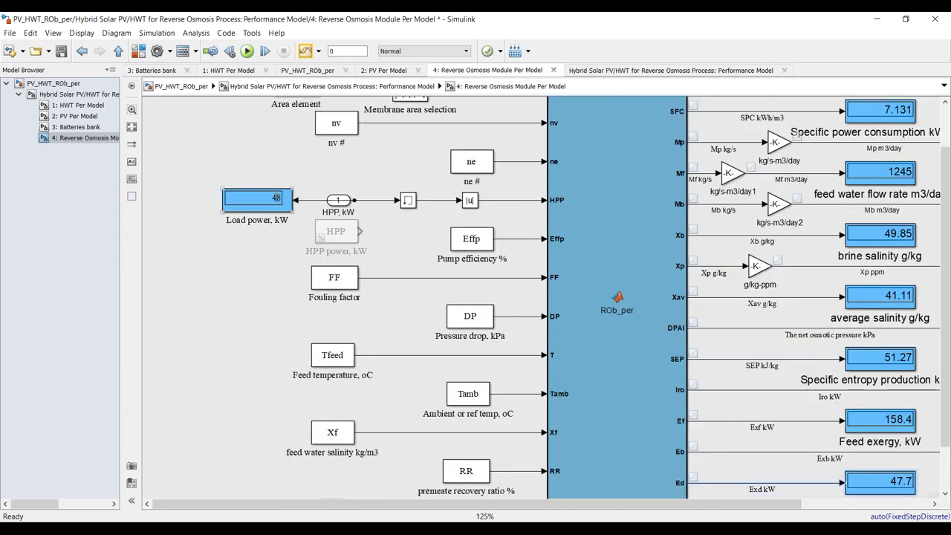
Set the number of pressure vessels of the reverse osmosis module block to 35, then rerun the simulation inside that module
click(99, 95)
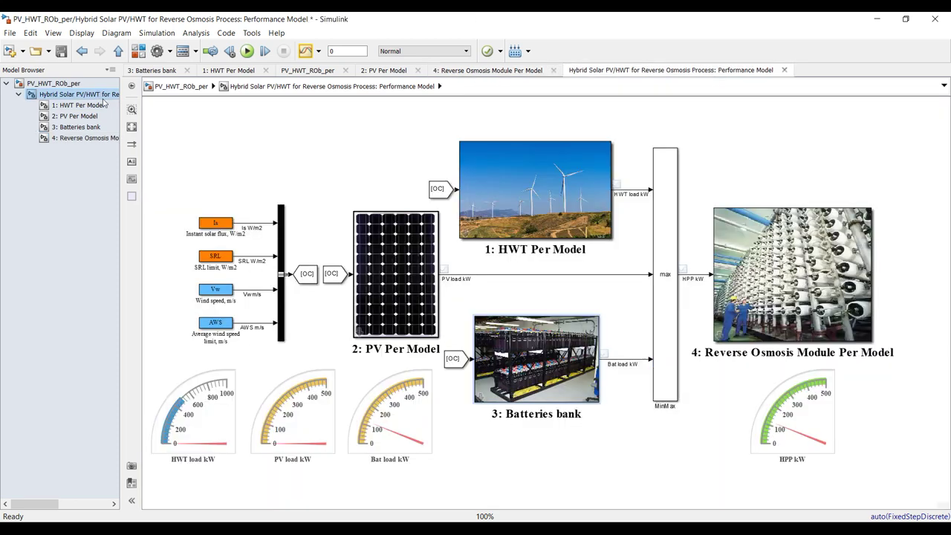
double_click(754, 276)
click(621, 435)
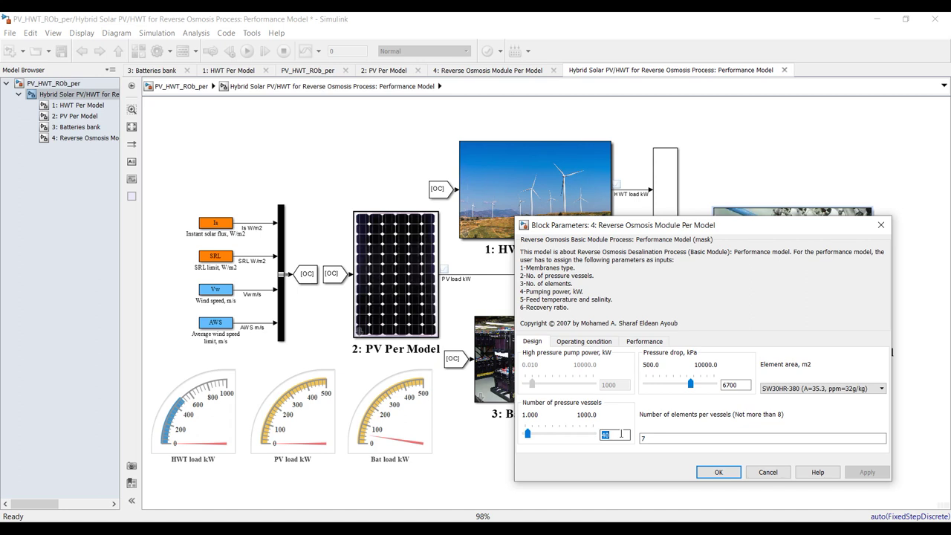
text(3)
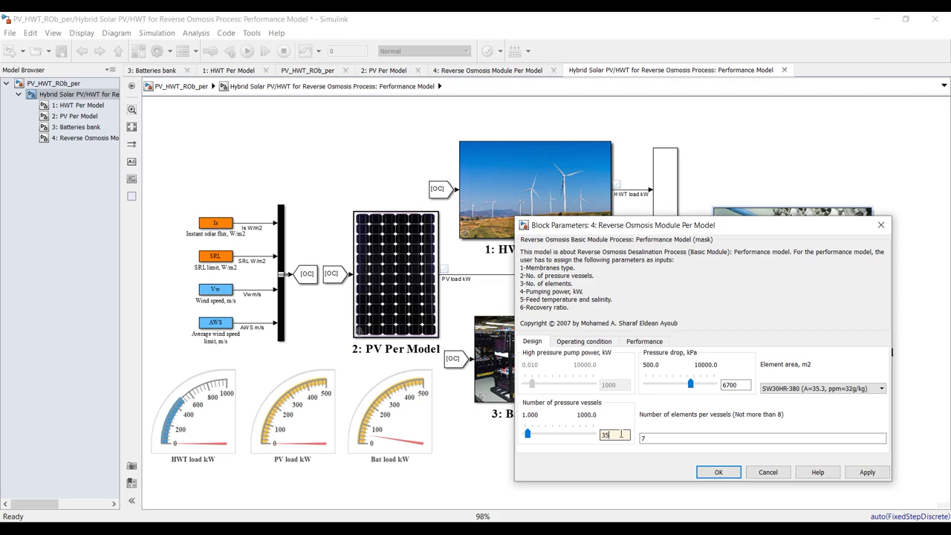
text(5)
key(Return)
click(81, 138)
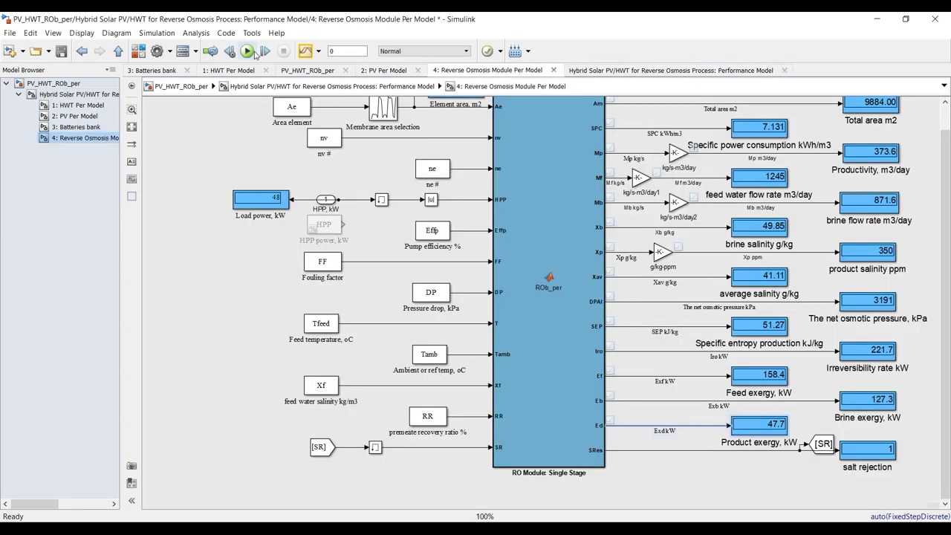
click(246, 50)
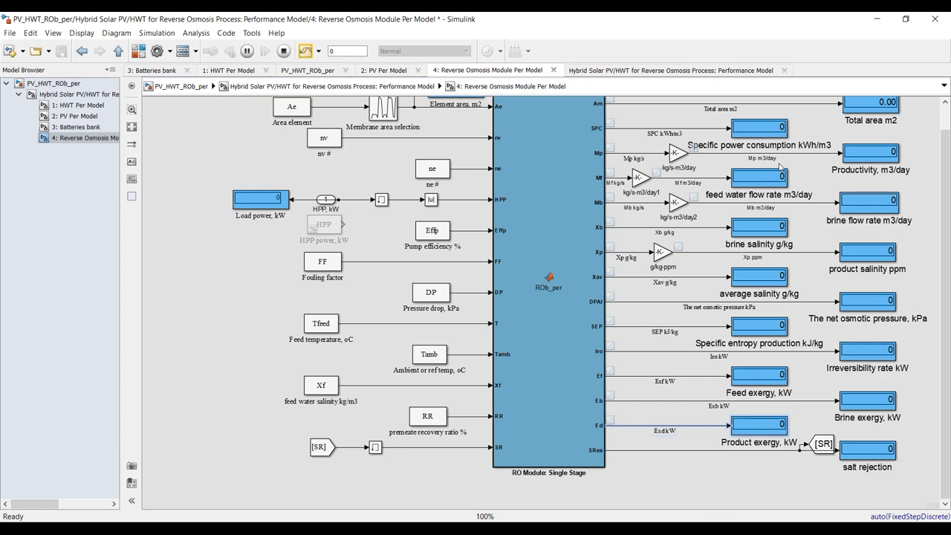
Set the pressure drop of the reverse osmosis module block to 4000 kPa and apply it
click(104, 97)
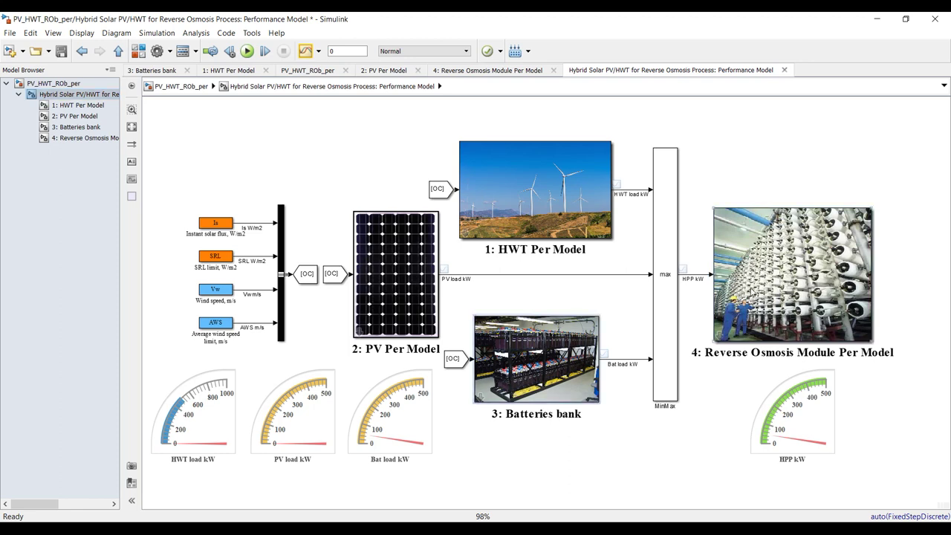
double_click(752, 292)
double_click(739, 383)
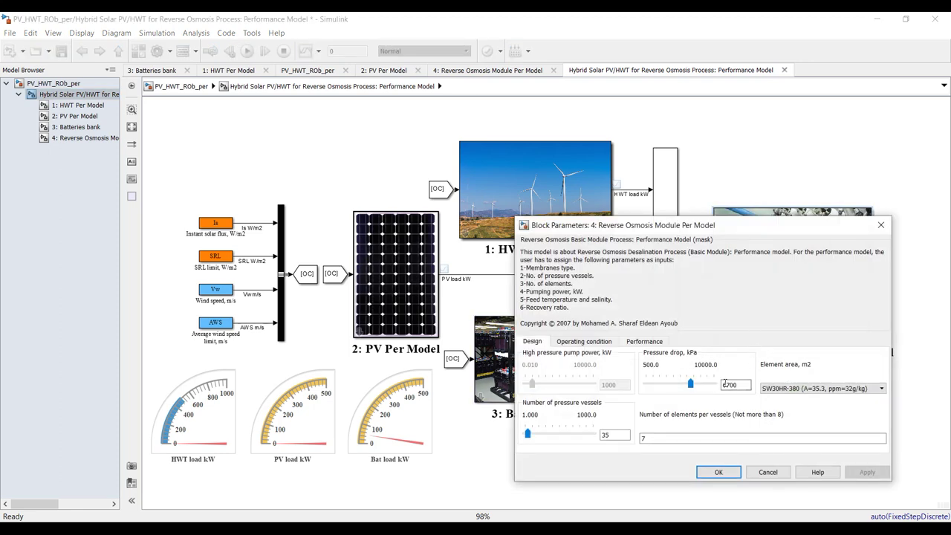
text(4000)
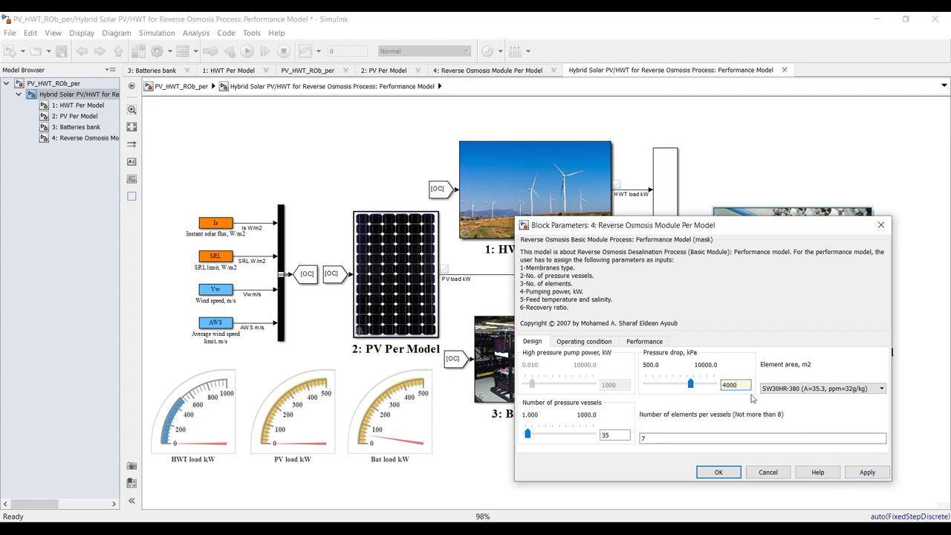
click(741, 384)
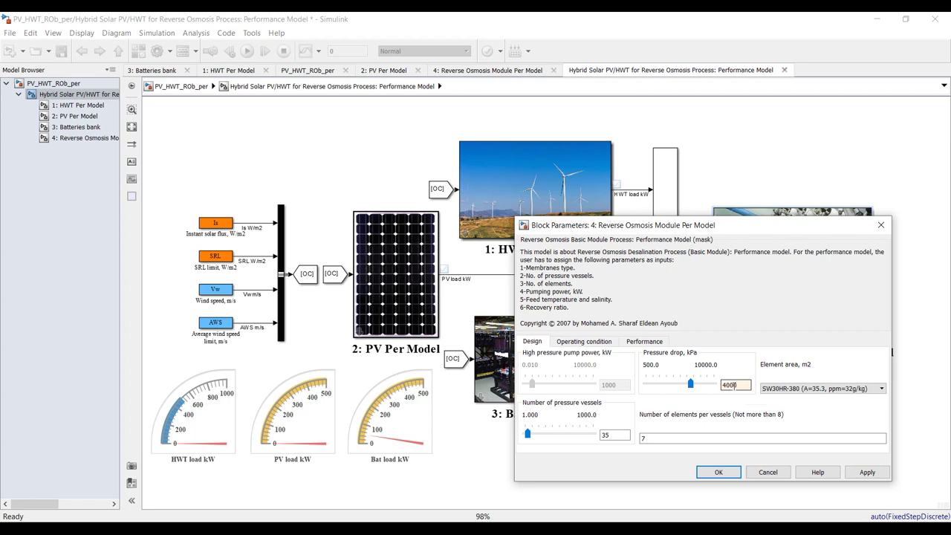
text(0)
key(BackSpace)
click(866, 472)
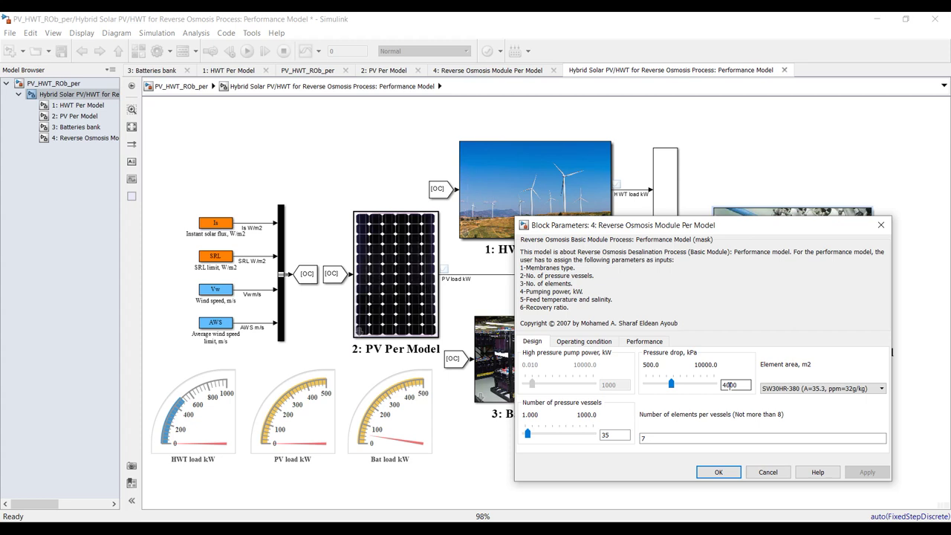
Set the reverse osmosis module's pressure drop to 5000 kPa, dismiss the help browser window and accept the parameters
double_click(746, 384)
text(6)
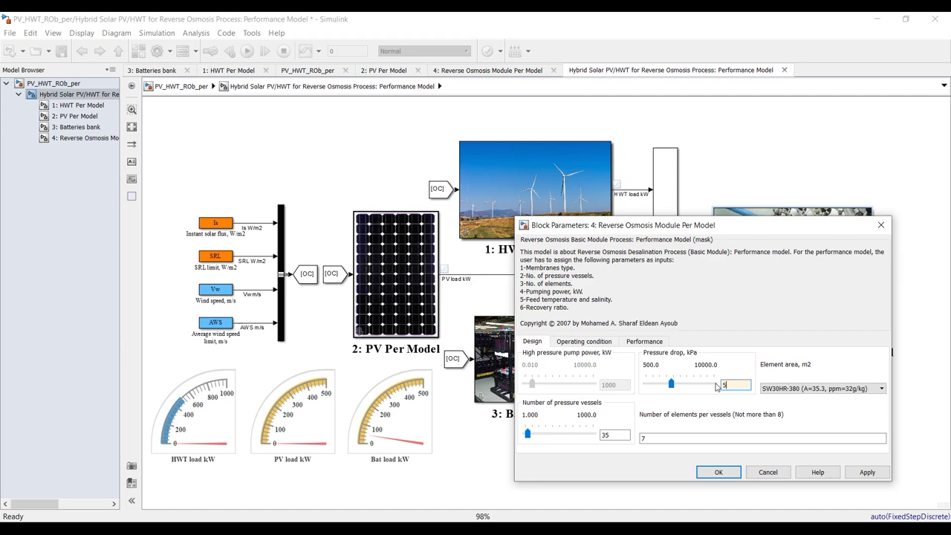
click(863, 472)
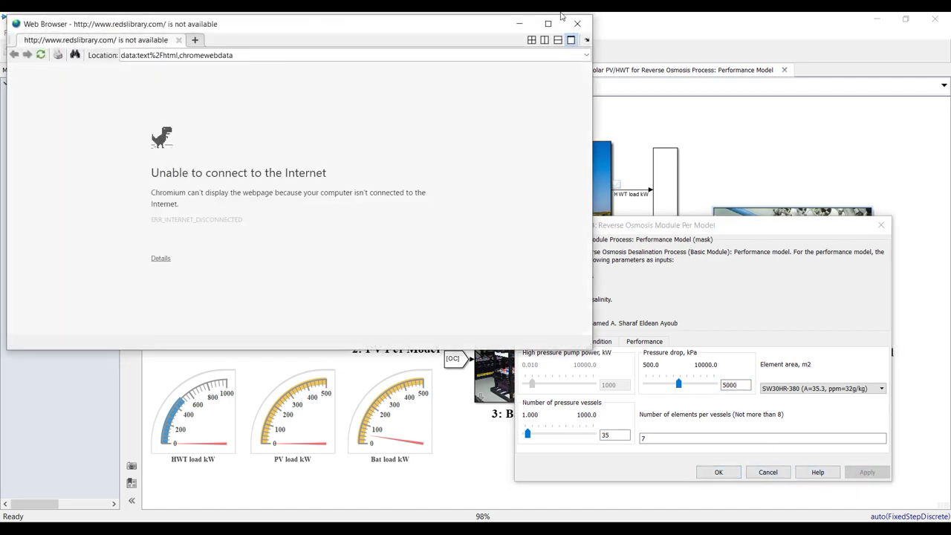
click(577, 21)
click(718, 472)
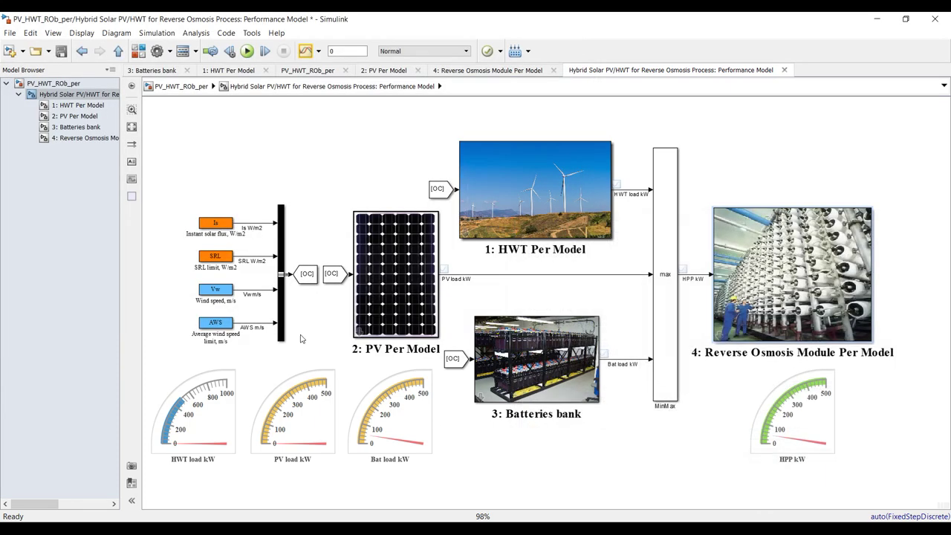
Rerun the simulation in the reverse osmosis module and examine the specific power consumption and productivity outputs
click(104, 139)
click(246, 50)
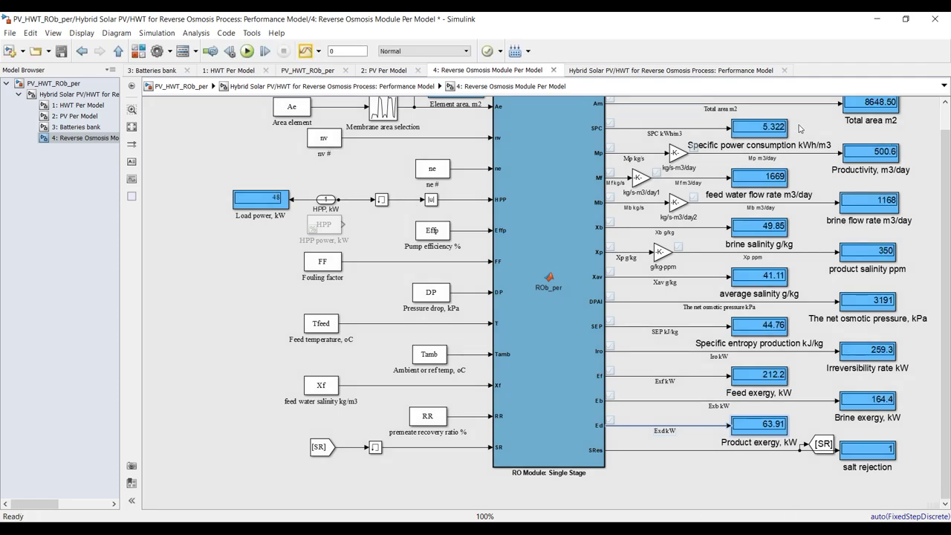
scroll(800, 128, up, 2)
scroll(619, 129, down, 2)
scroll(795, 198, up, 3)
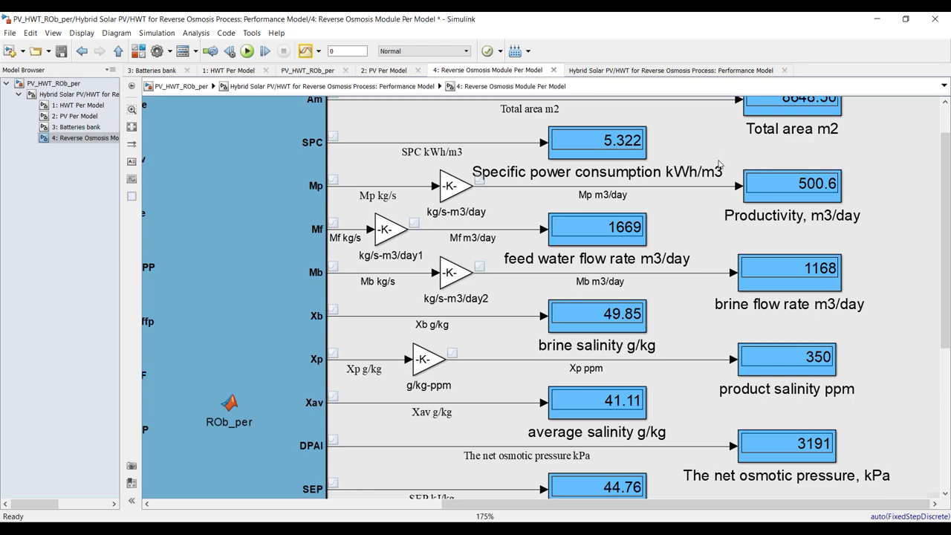
scroll(717, 159, up, 2)
scroll(548, 177, down, 2)
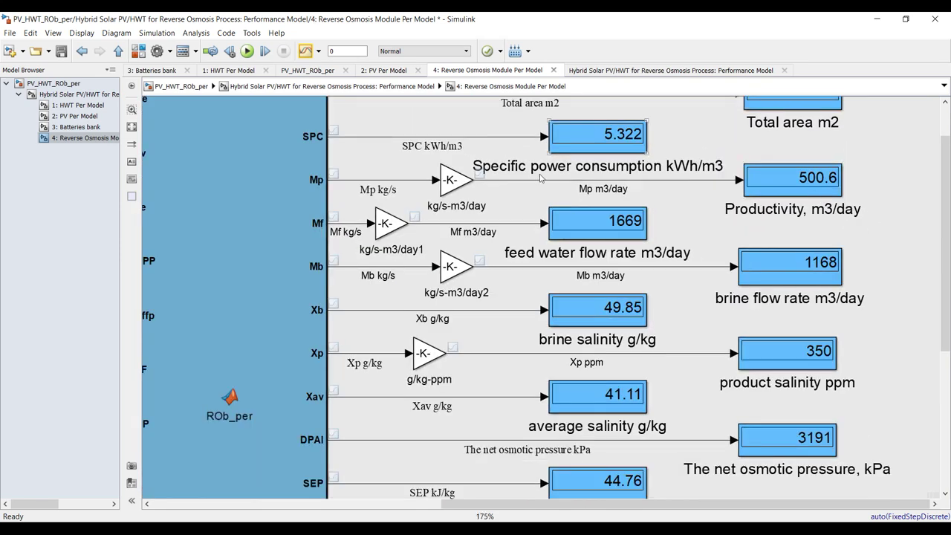
Examine the reverse osmosis module's load power and outputs, and the batteries bank's storage, amp-hour and current outputs
scroll(553, 191, down, 2)
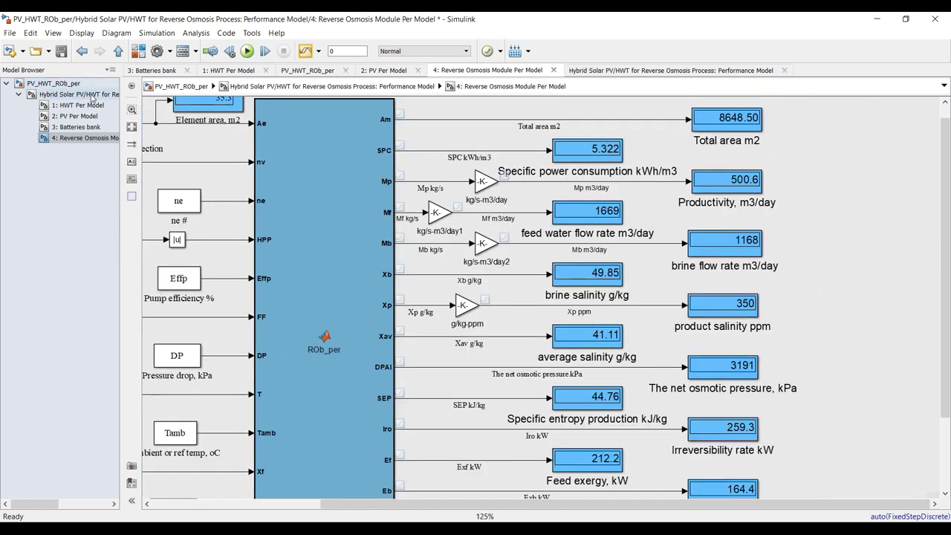
scroll(670, 228, down, 1)
scroll(602, 269, down, 2)
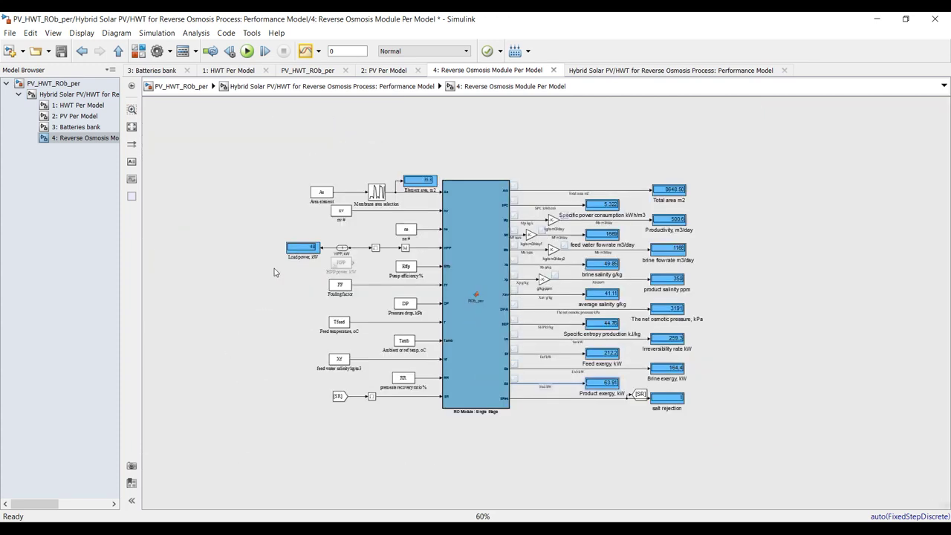
scroll(286, 272, up, 3)
scroll(297, 242, down, 1)
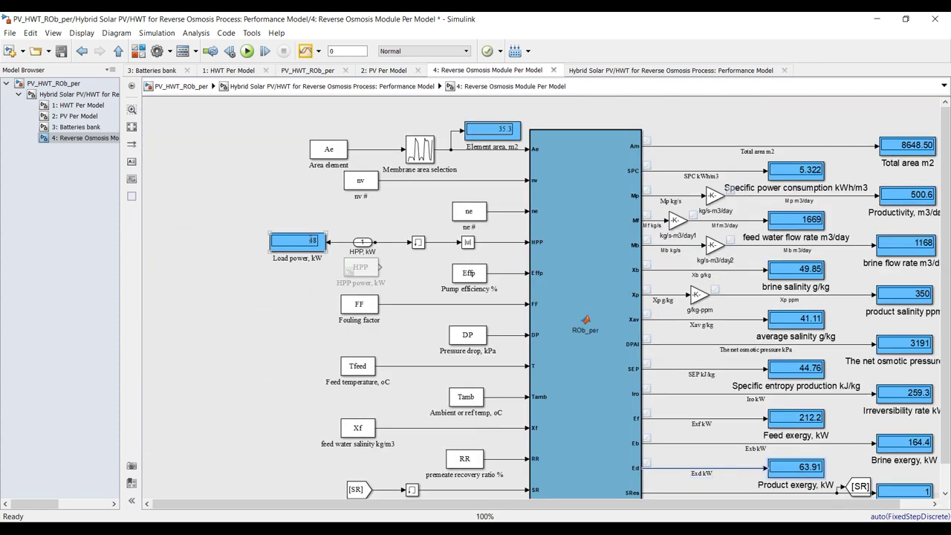
click(72, 94)
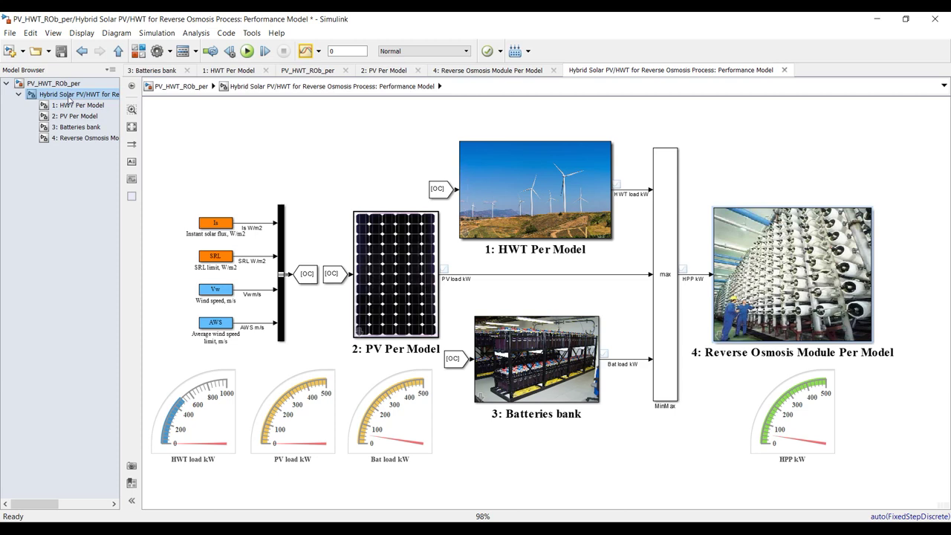
click(74, 127)
scroll(531, 215, down, 4)
drag(945, 352, 949, 421)
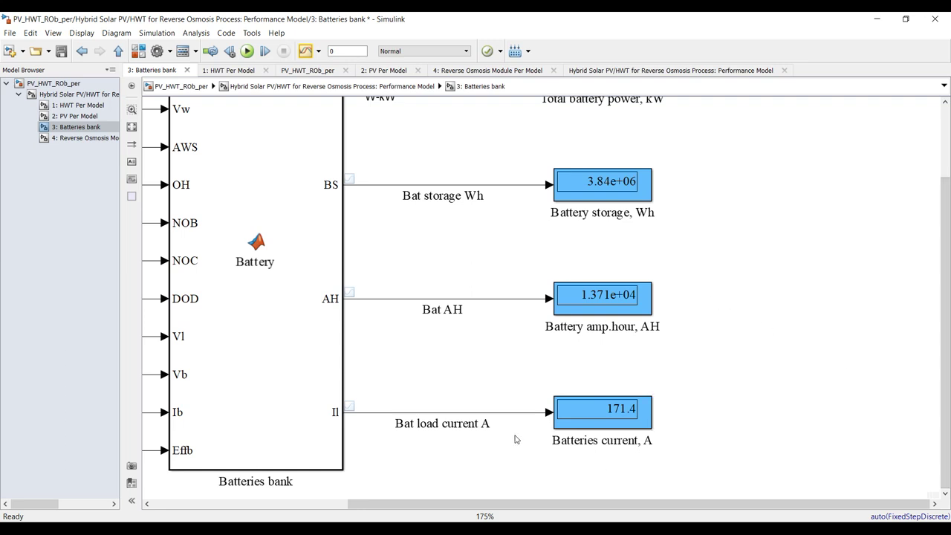
click(78, 94)
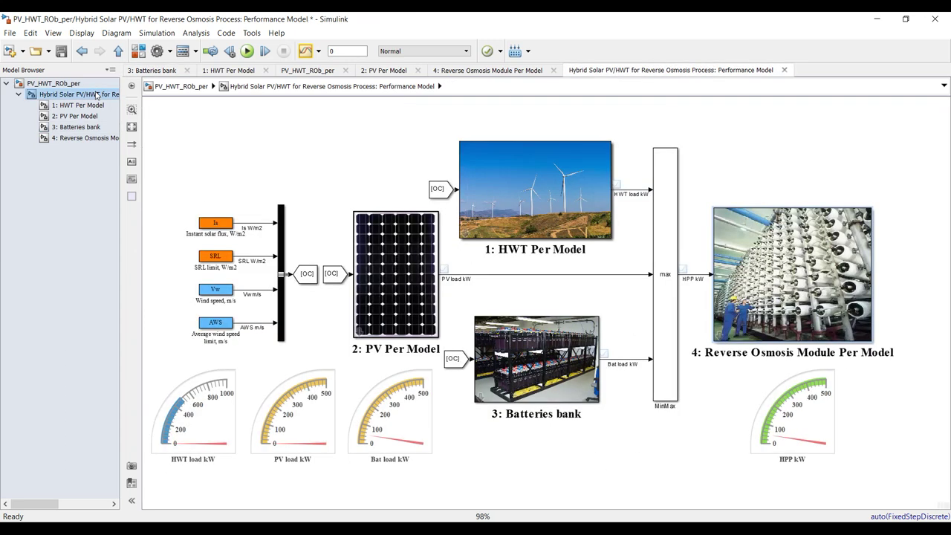
Raise the average wind speed on the dial of the top-level hybrid solar PV/HWT block and accept the parameters
click(89, 83)
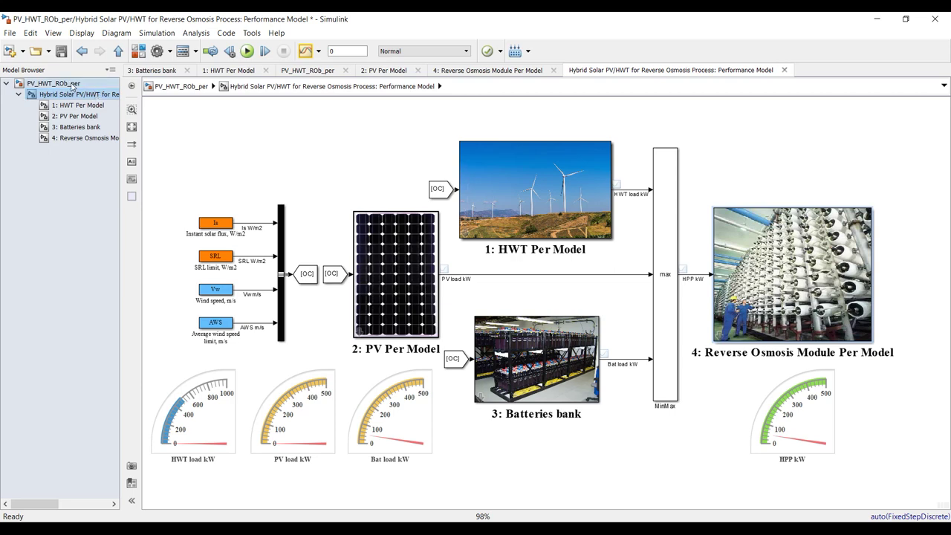
double_click(433, 204)
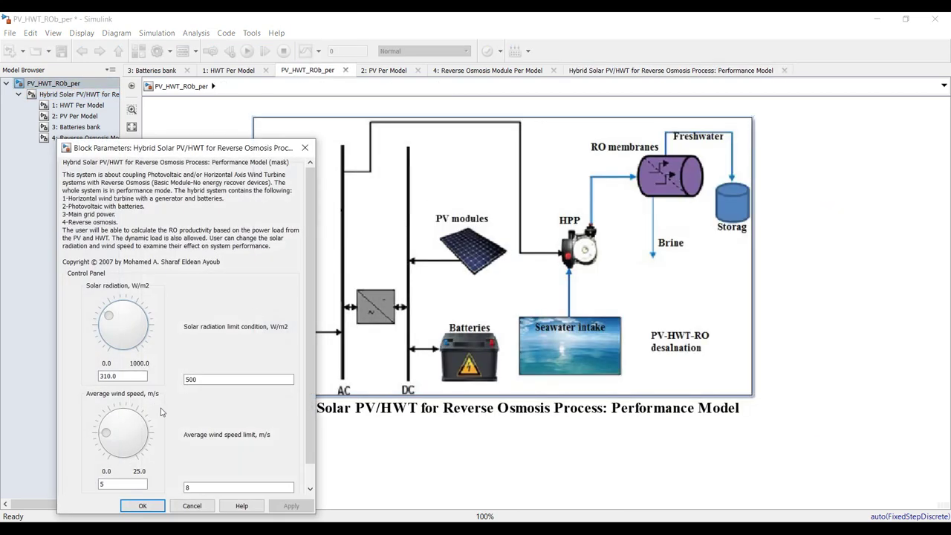
drag(107, 434, 120, 418)
drag(120, 417, 116, 418)
click(137, 505)
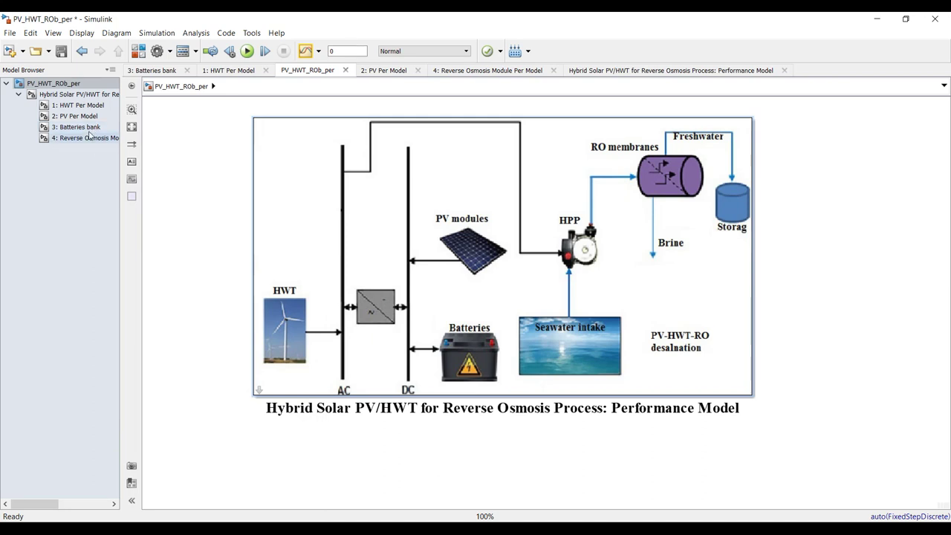
Rerun the simulation in the HWT performance model and examine its outputs from blade wind speed to power coefficient
click(78, 105)
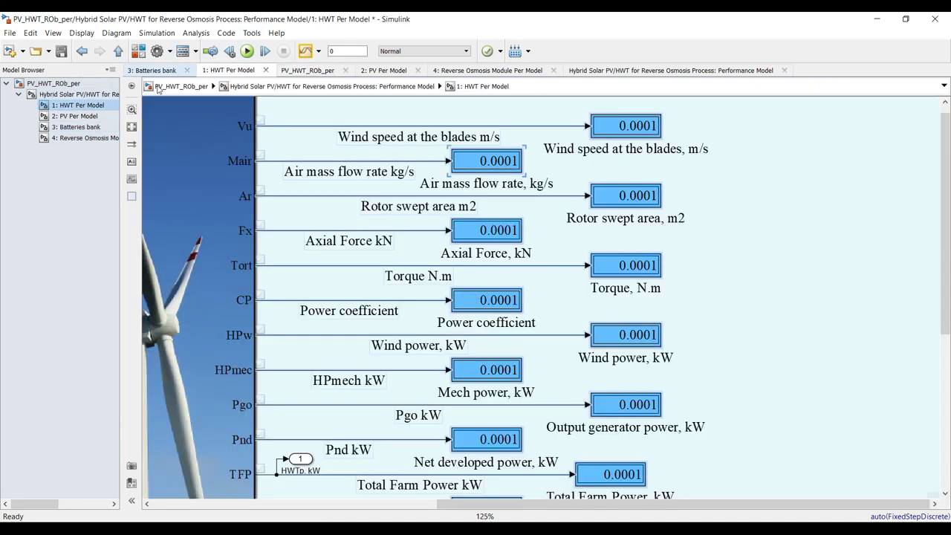
click(247, 50)
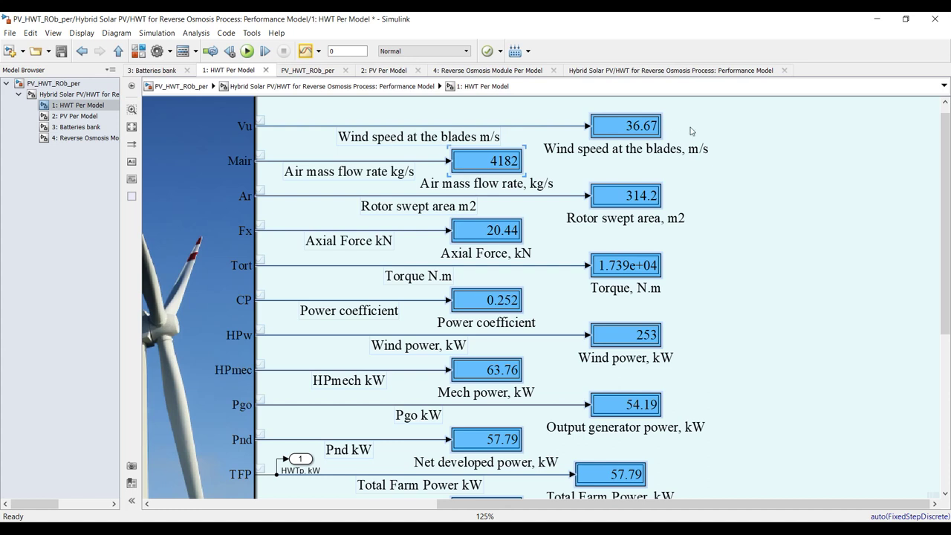
click(566, 168)
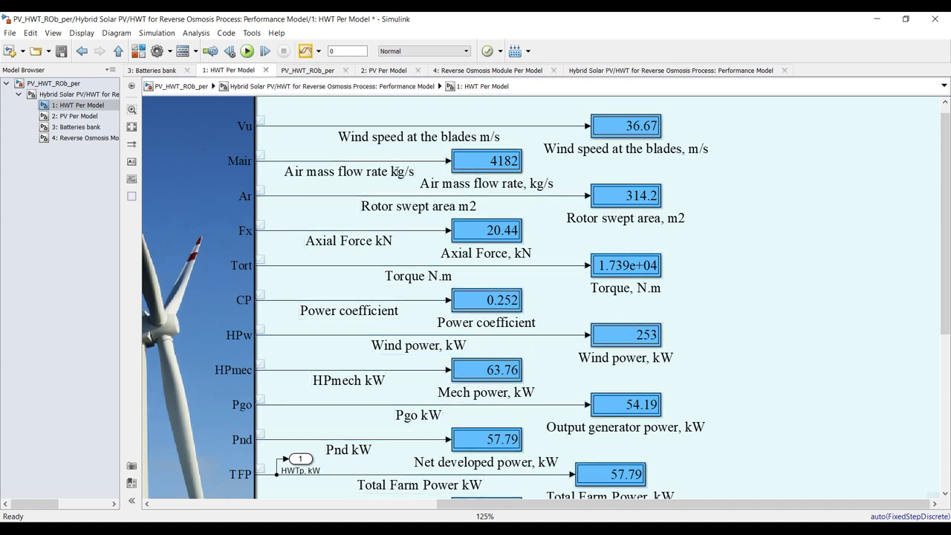
click(687, 218)
drag(945, 297, 946, 362)
scroll(487, 209, up, 2)
drag(586, 143, 428, 189)
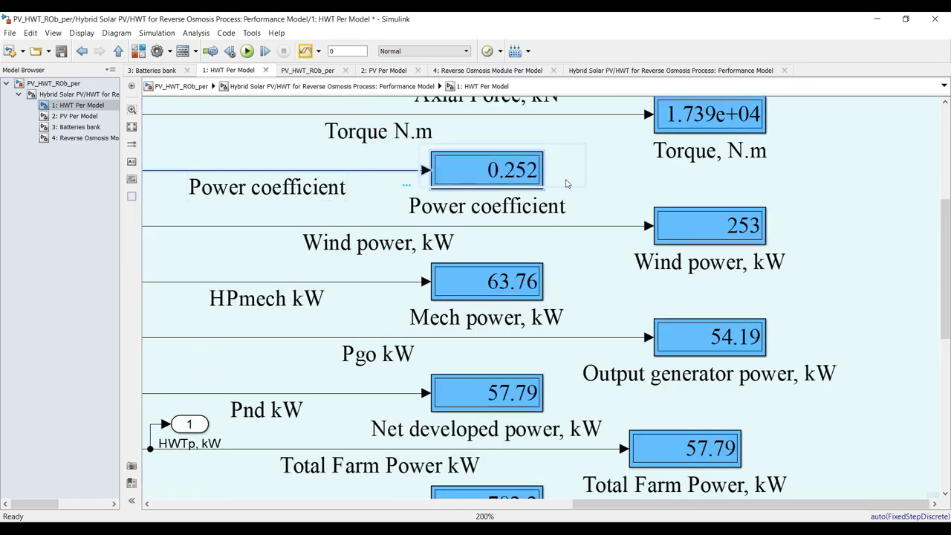
click(625, 170)
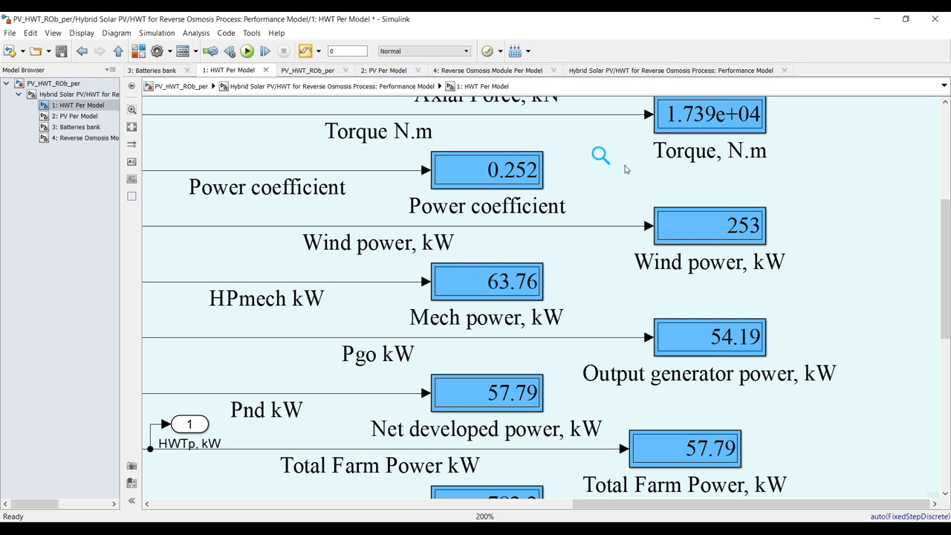
Examine the wind turbine's mechanical power, net developed power and total farm power outputs
scroll(599, 193, down, 1)
drag(806, 216, 419, 285)
drag(946, 292, 948, 339)
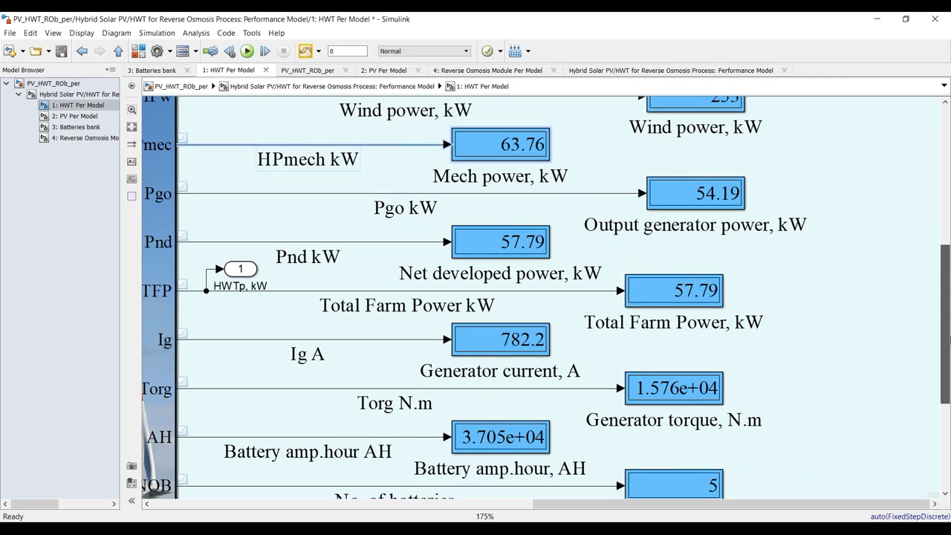
drag(841, 187, 405, 254)
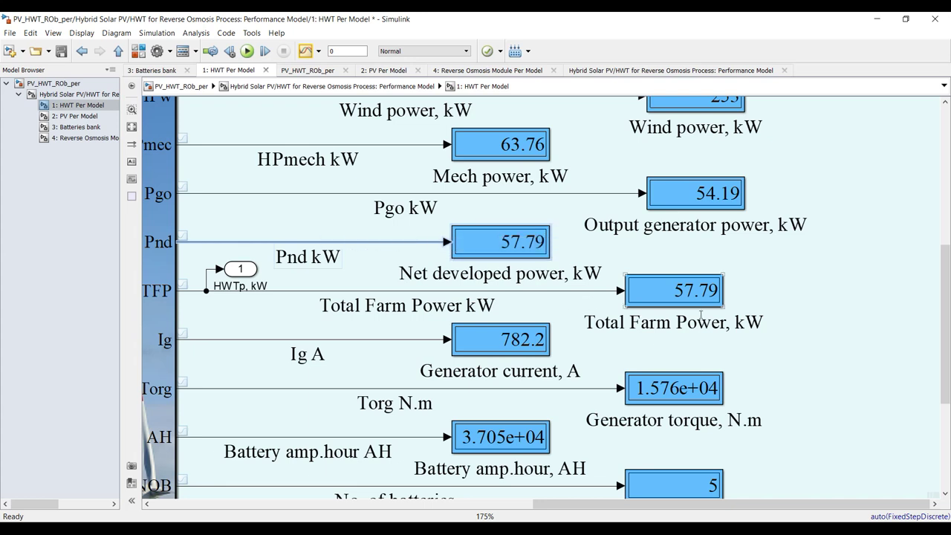
drag(797, 280, 617, 301)
key(Escape)
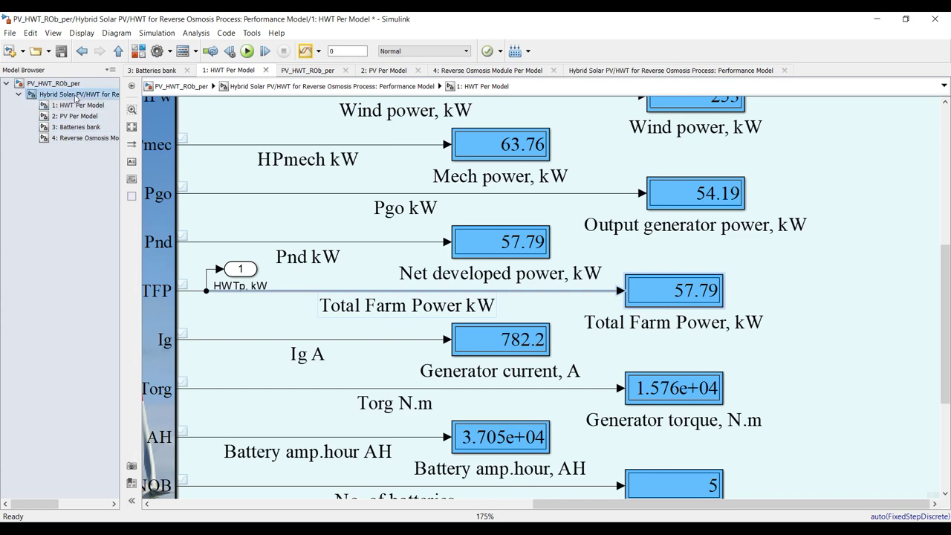
Set the number of HWTs in the HWT performance model block to 2 and accept the parameters
double_click(500, 193)
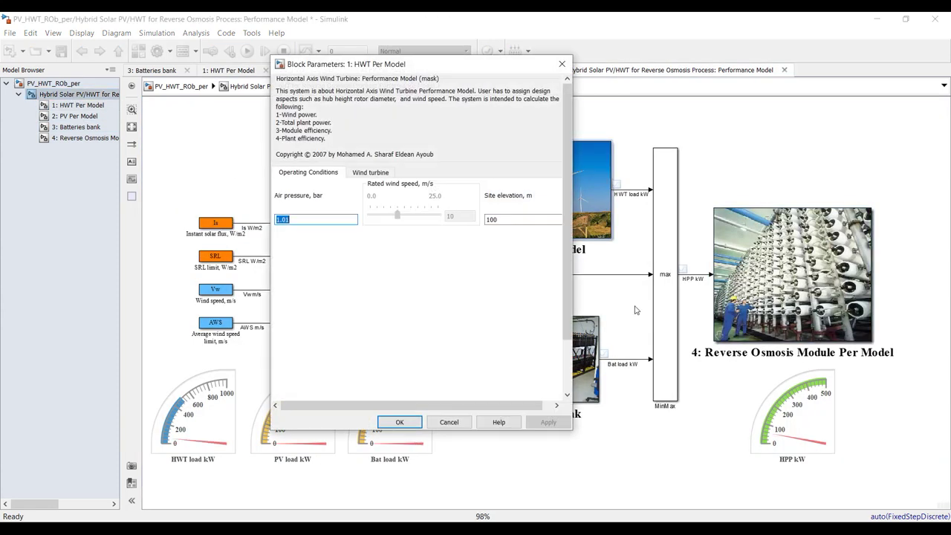
click(389, 173)
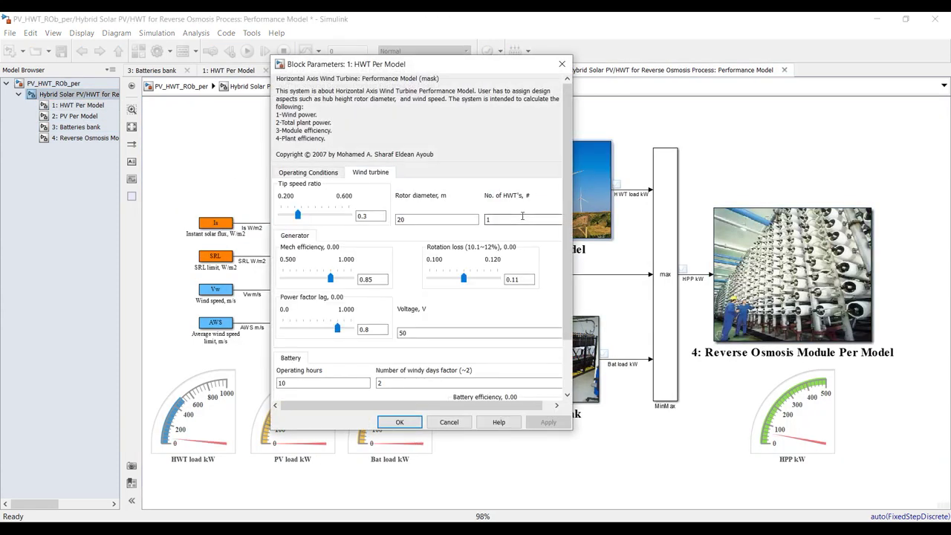
text(2)
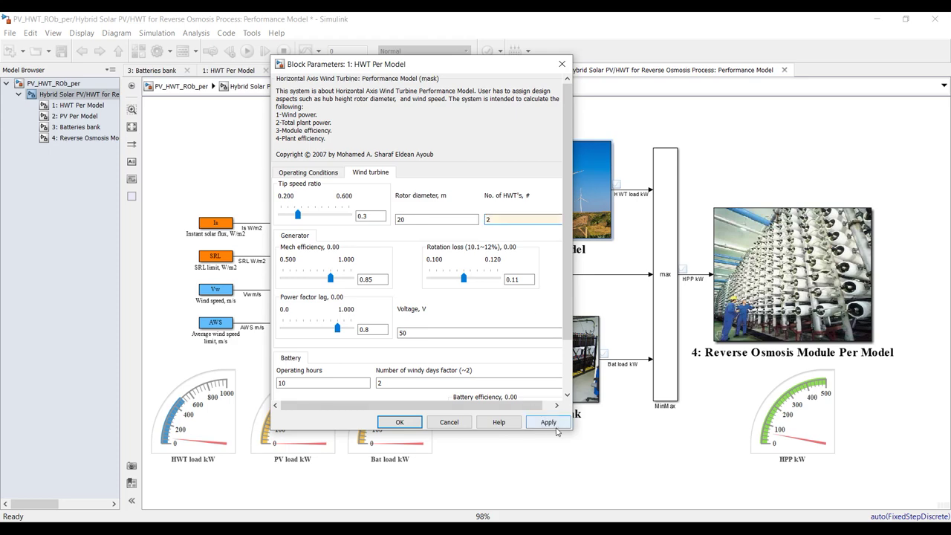
click(398, 421)
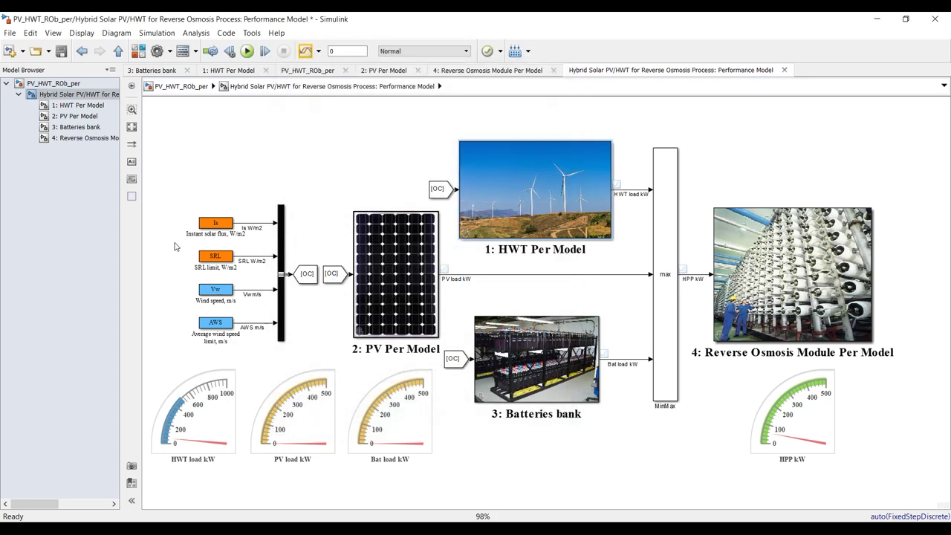
Run the simulation in the 1: HWT Per Model subsystem and check its generator, battery, spacing and farm area outputs
click(75, 104)
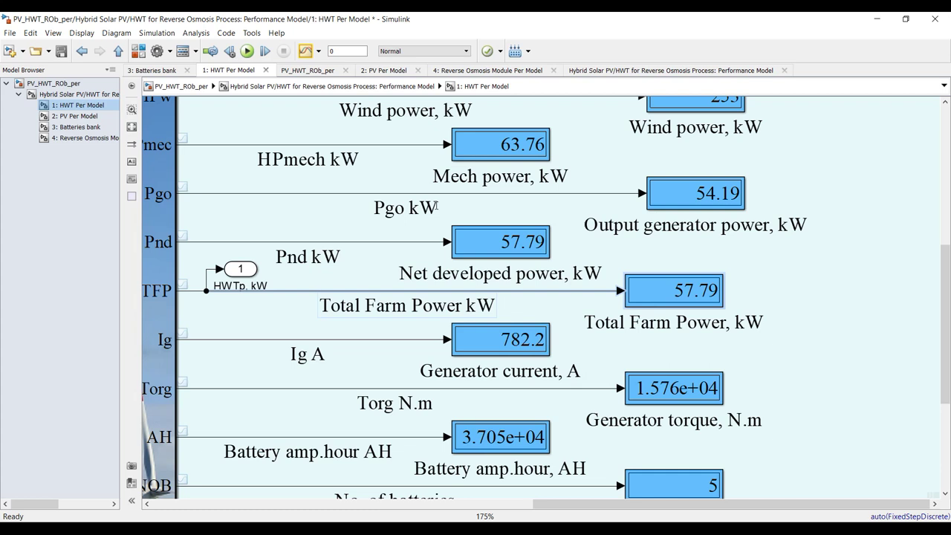
click(247, 50)
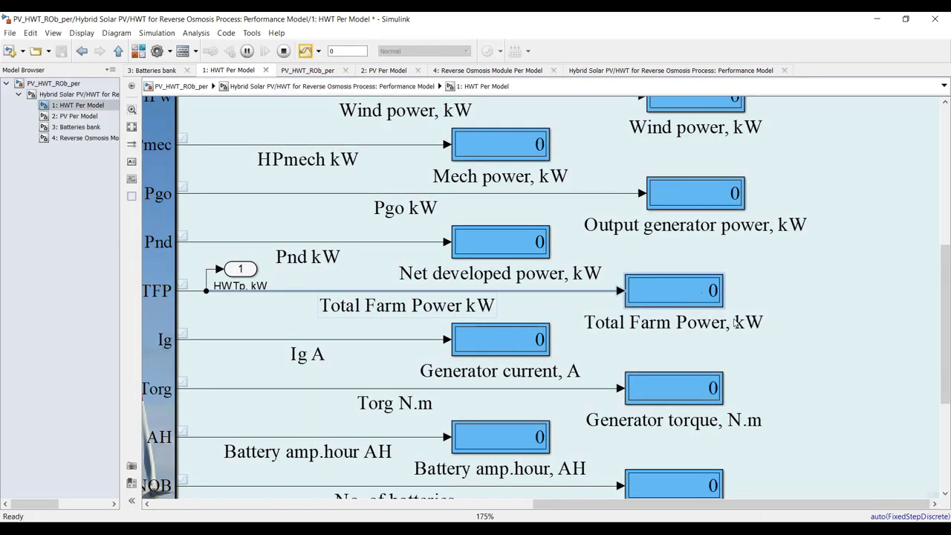
click(809, 299)
drag(942, 318, 941, 403)
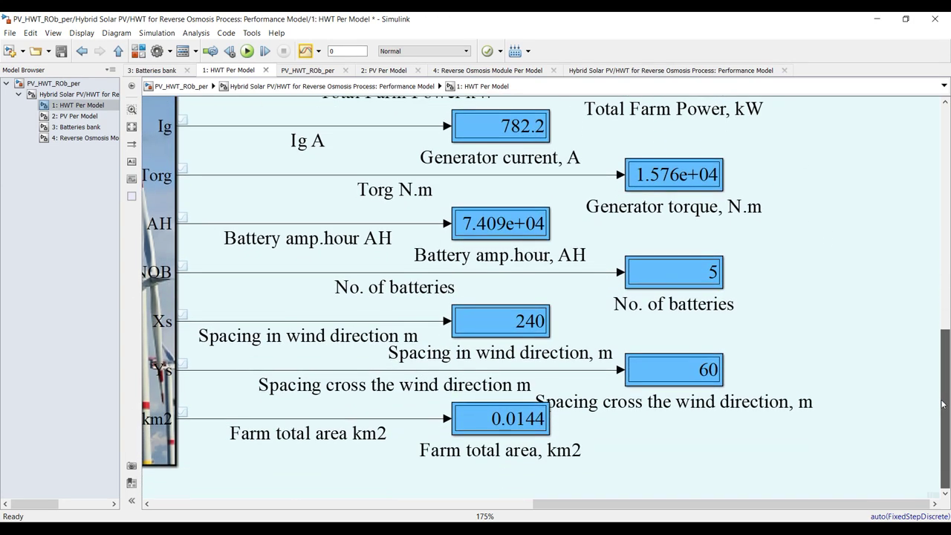
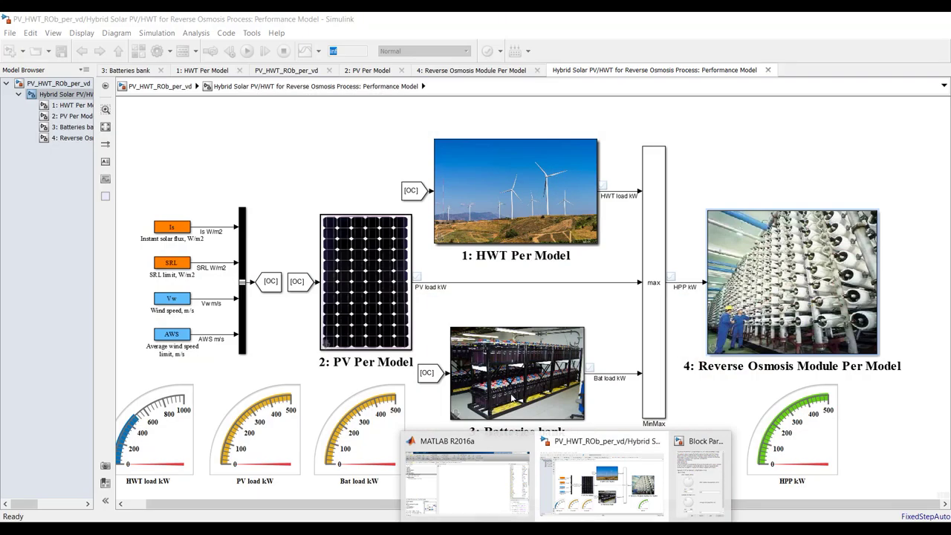
View the hybrid system's control panel parameters and the diagram of the 4: Reverse Osmosis Module Per Model subsystem
click(614, 442)
drag(354, 137, 613, 130)
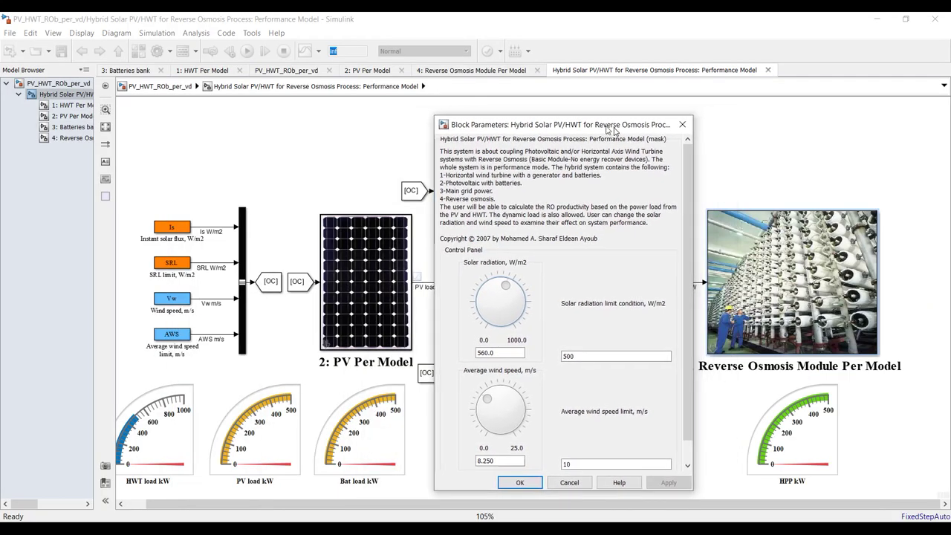
click(73, 138)
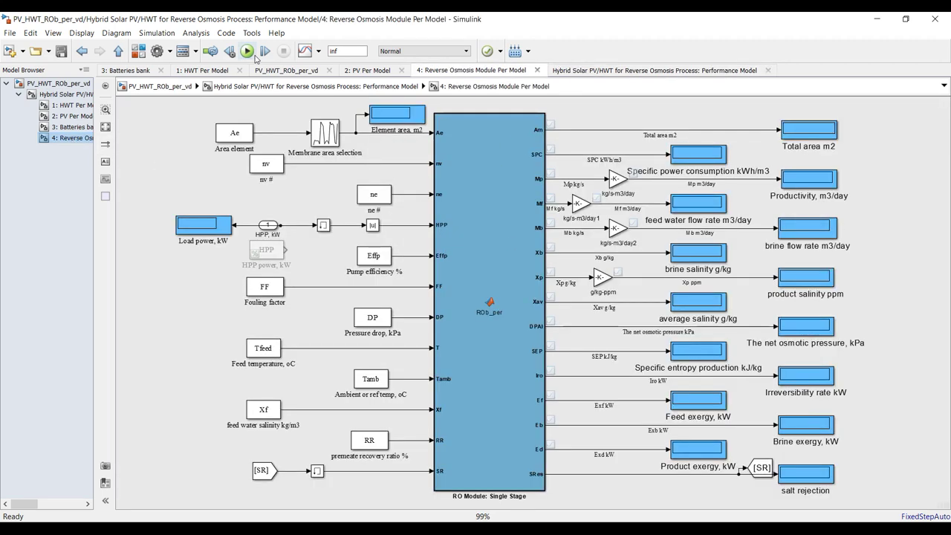
click(68, 94)
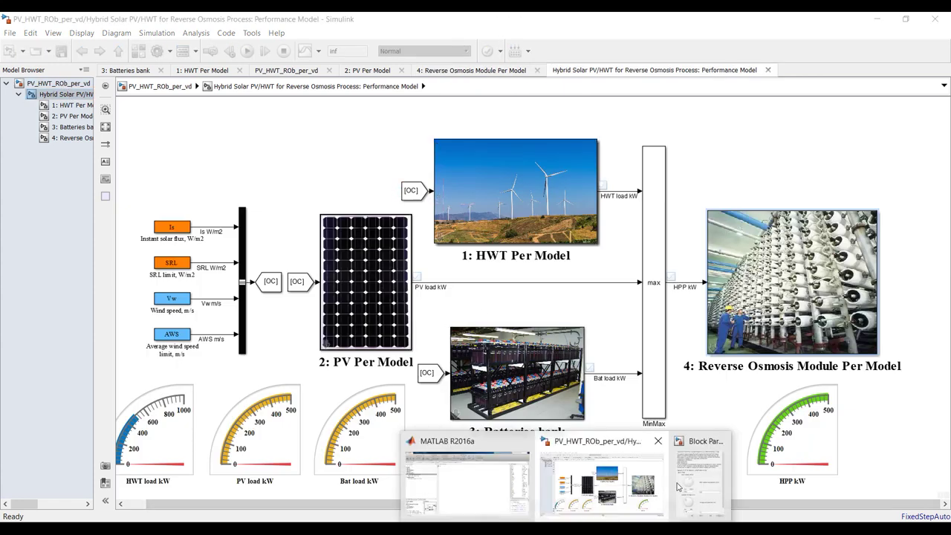
Review the solar radiation limit and average wind speed limit in the hybrid system's block parameters
click(666, 458)
double_click(593, 355)
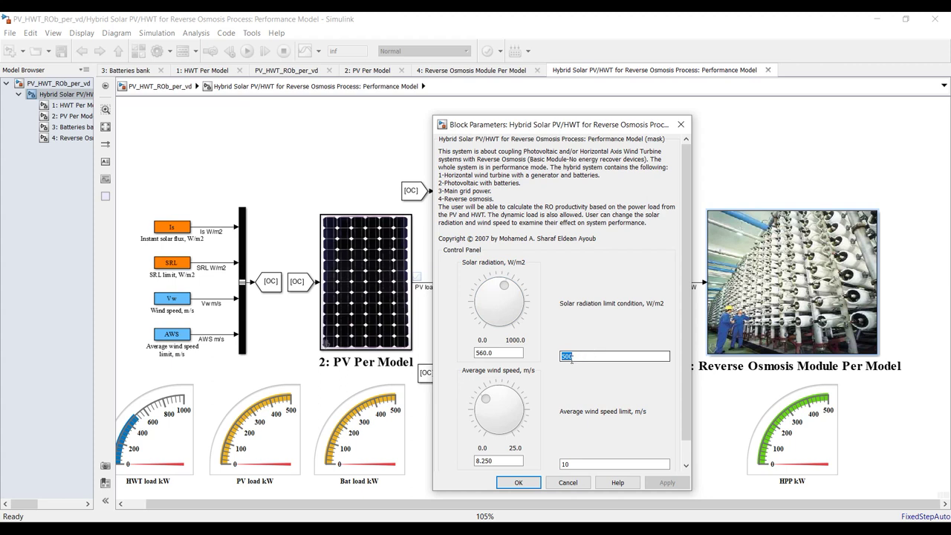
scroll(683, 398, down, 1)
double_click(587, 442)
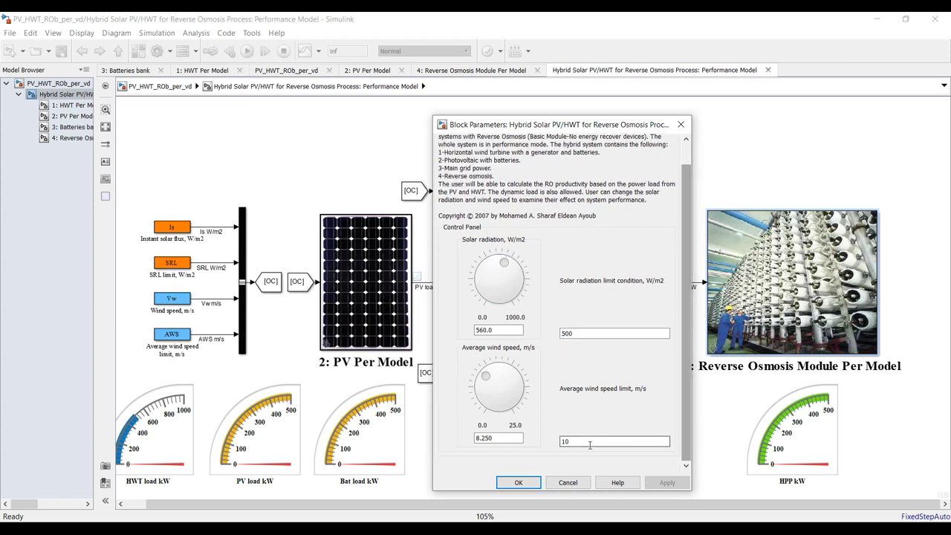
click(519, 482)
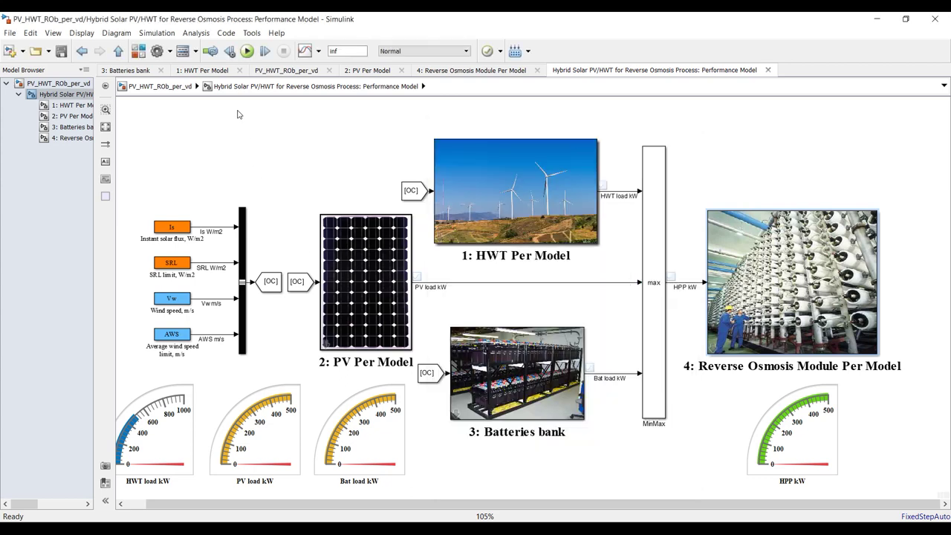
Set the number of wind turbines in the 1: HWT Per Model block to 2 and apply the change
double_click(472, 178)
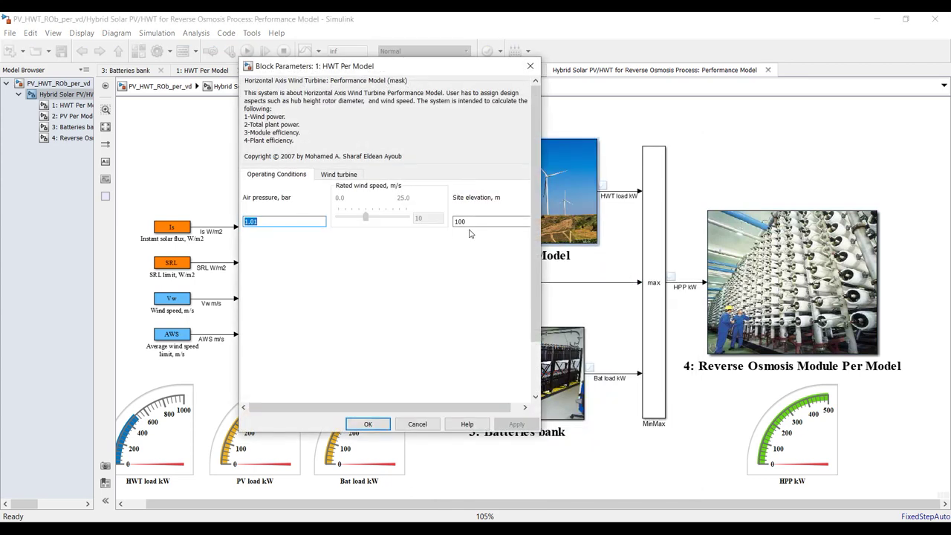
click(349, 176)
double_click(473, 222)
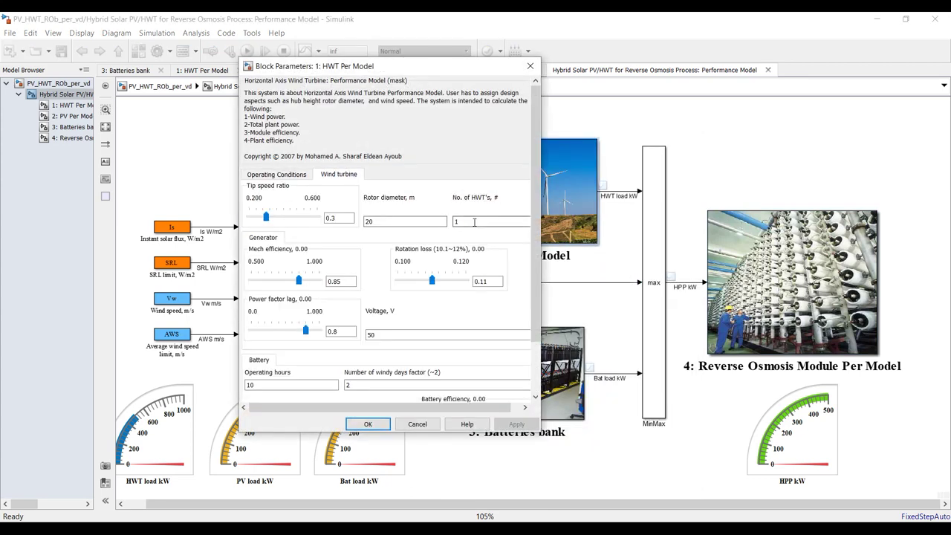
text(2)
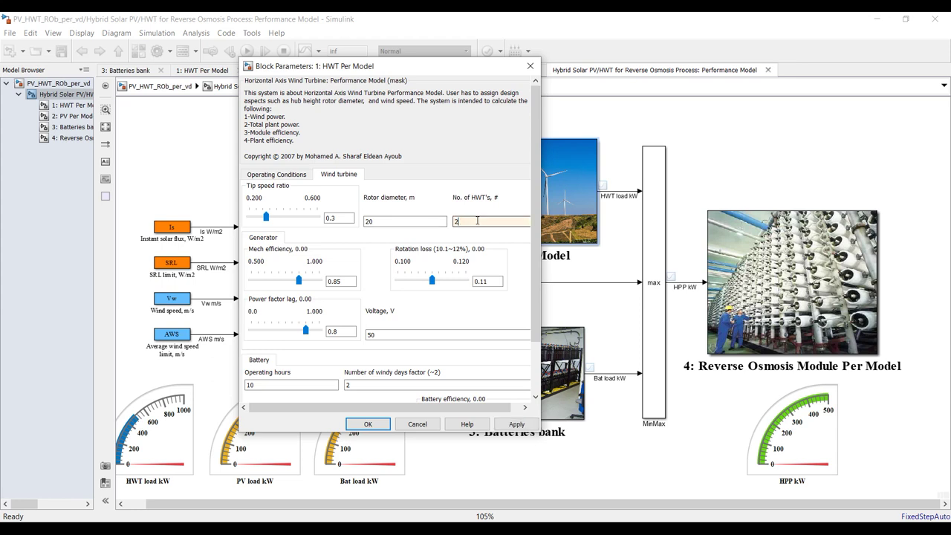
click(345, 218)
click(516, 424)
click(367, 423)
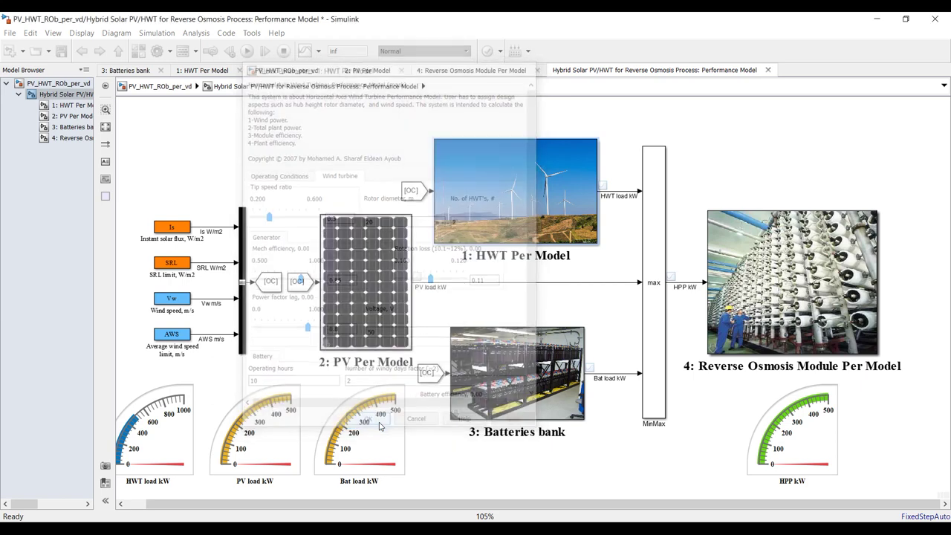
Review the design parameters of the 2: PV Per Model block, including its number of modules
double_click(366, 283)
drag(713, 169, 591, 91)
scroll(767, 383, down, 3)
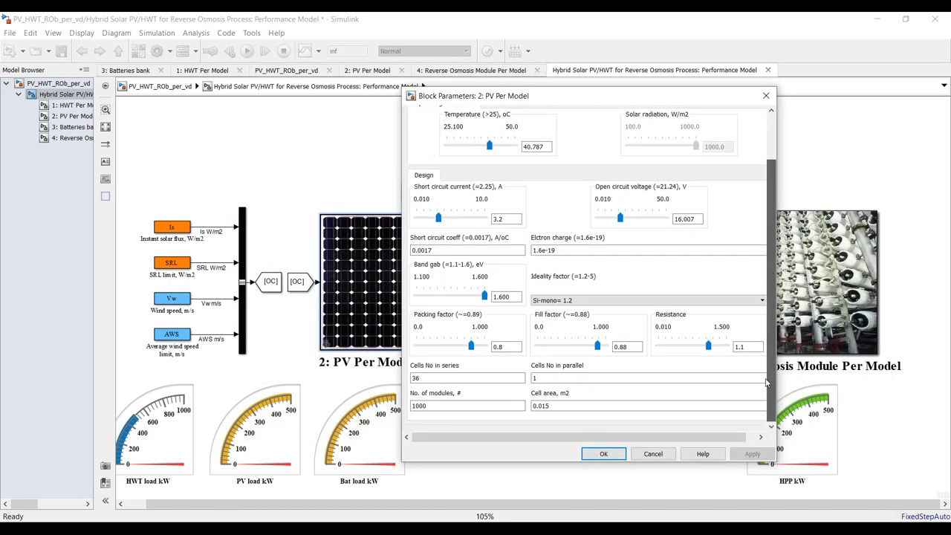
double_click(443, 405)
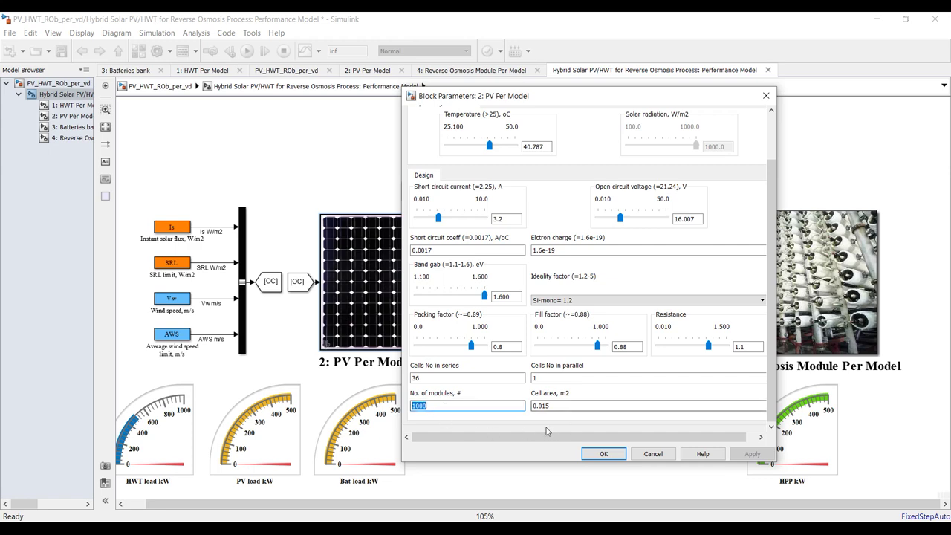
click(603, 453)
Set the pressure drop of the 4: Reverse Osmosis Module Per Model block to 6700 kPa and apply it
double_click(791, 283)
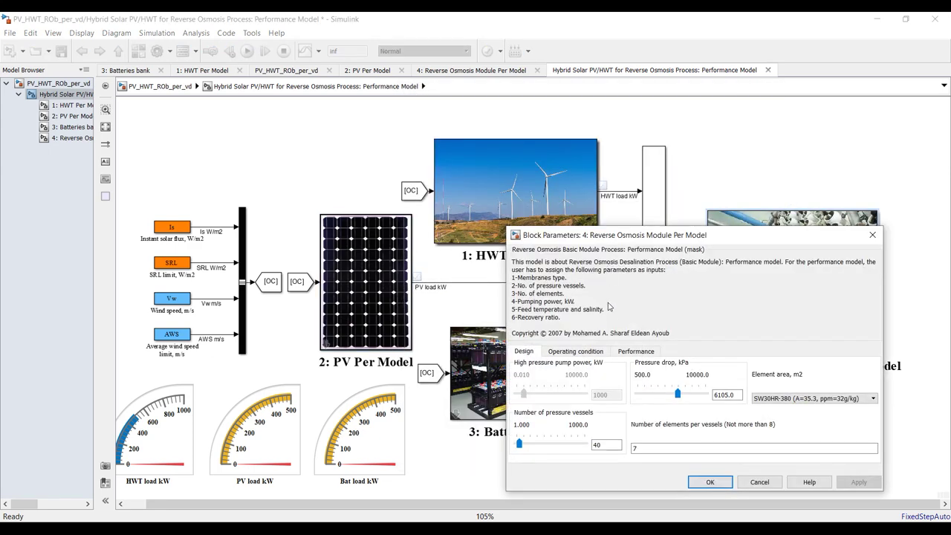
double_click(738, 394)
drag(761, 237, 680, 118)
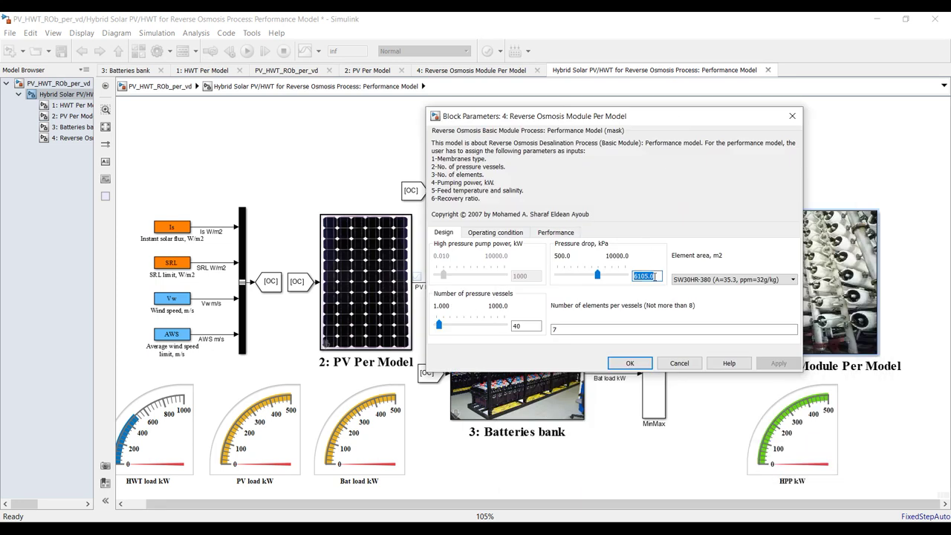
text(67)
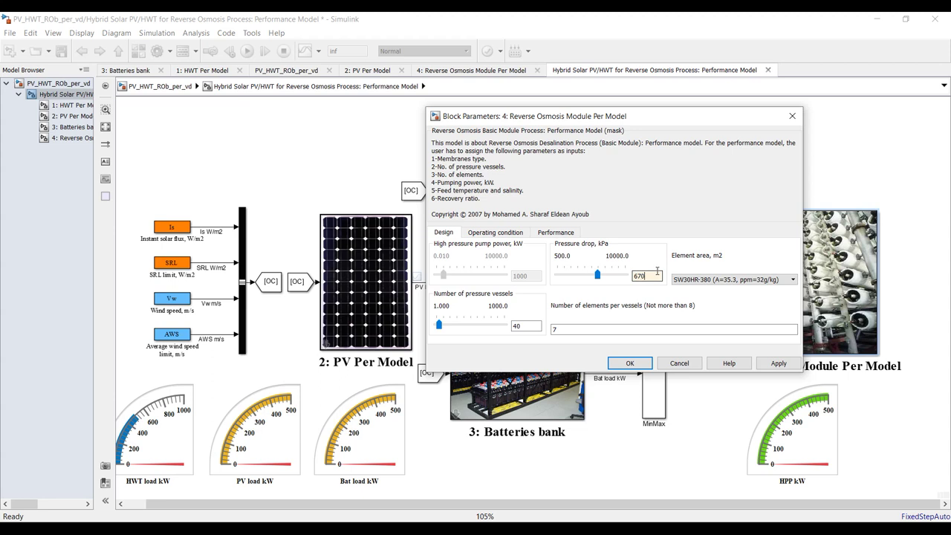
click(773, 363)
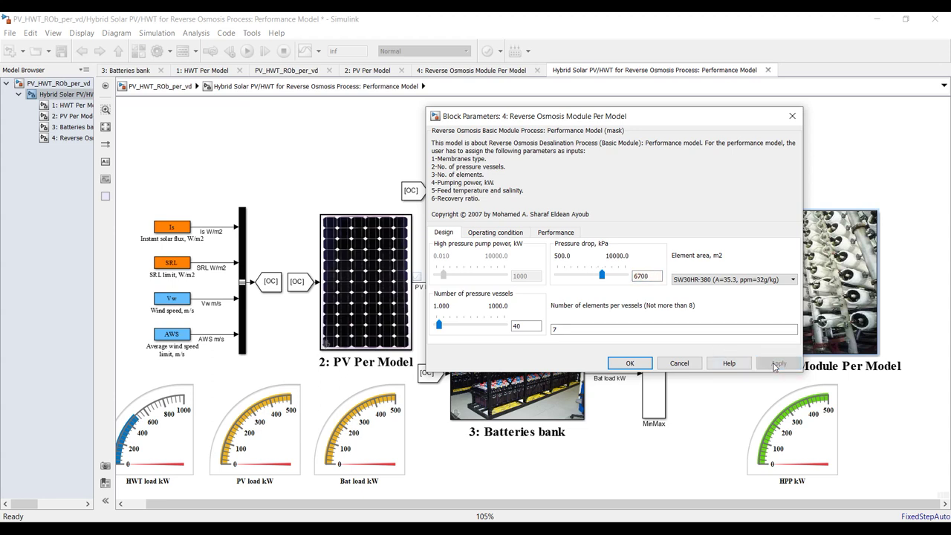
click(538, 325)
key(Tab)
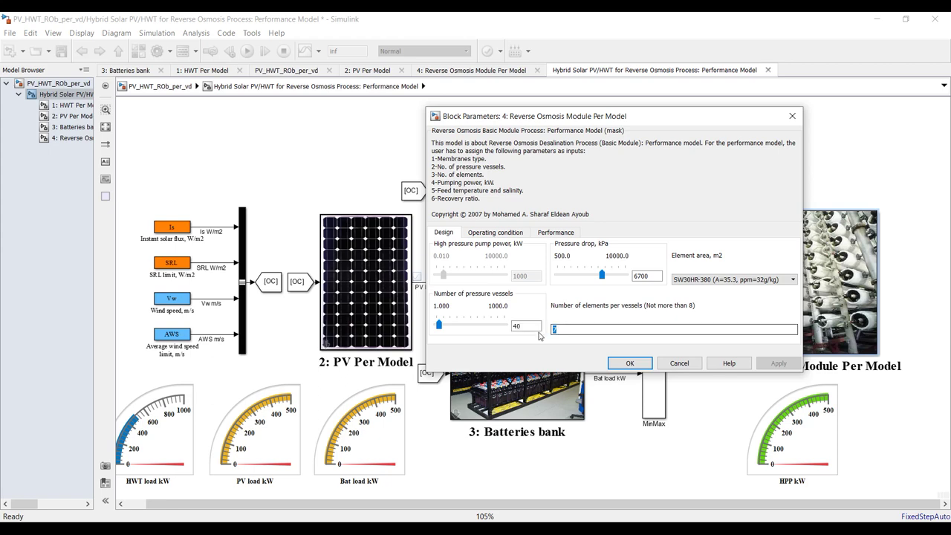
click(629, 363)
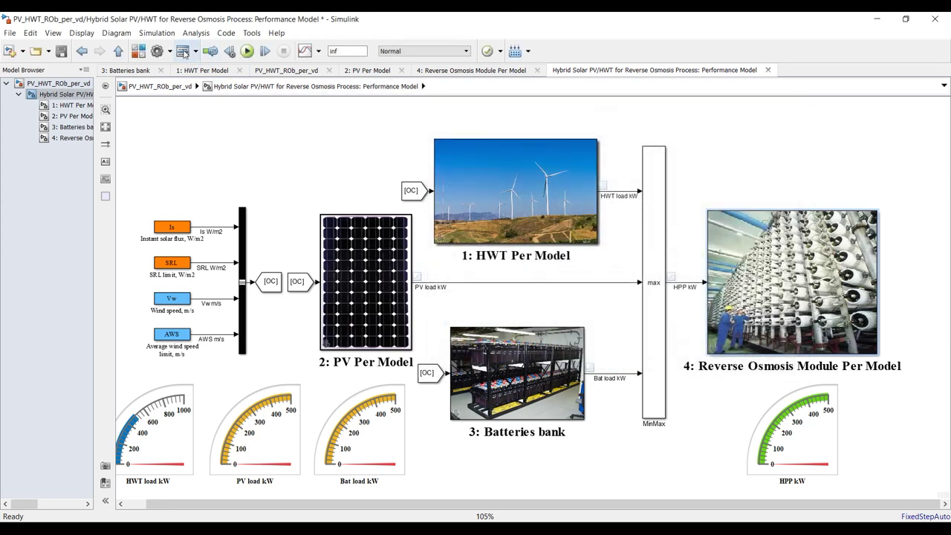
Save the model and start the simulation, displaying the live results of the 4: Reverse Osmosis Module Per Model subsystem
click(61, 50)
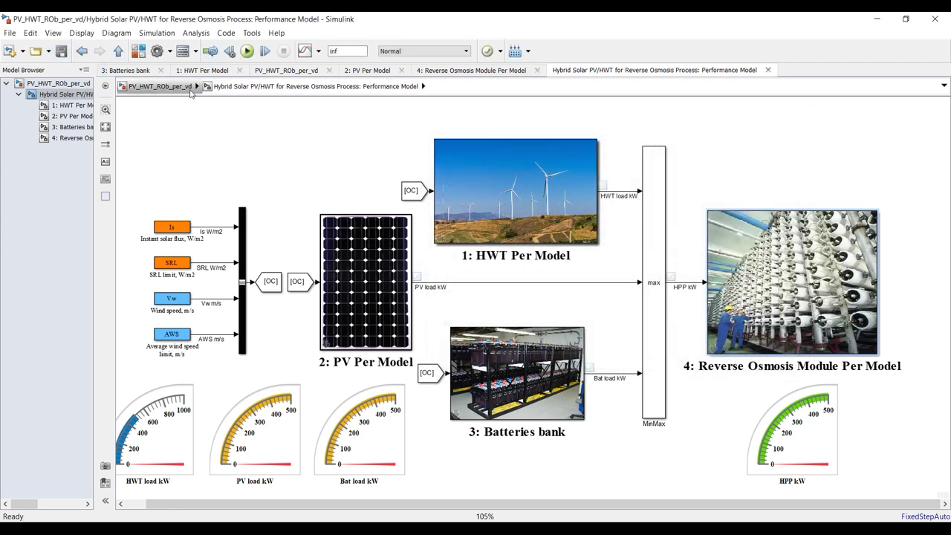
click(248, 54)
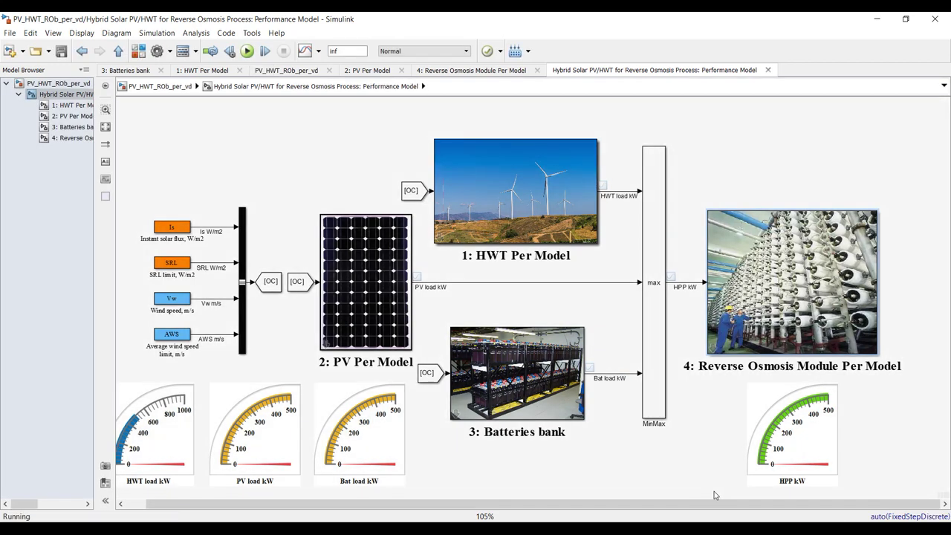
click(721, 456)
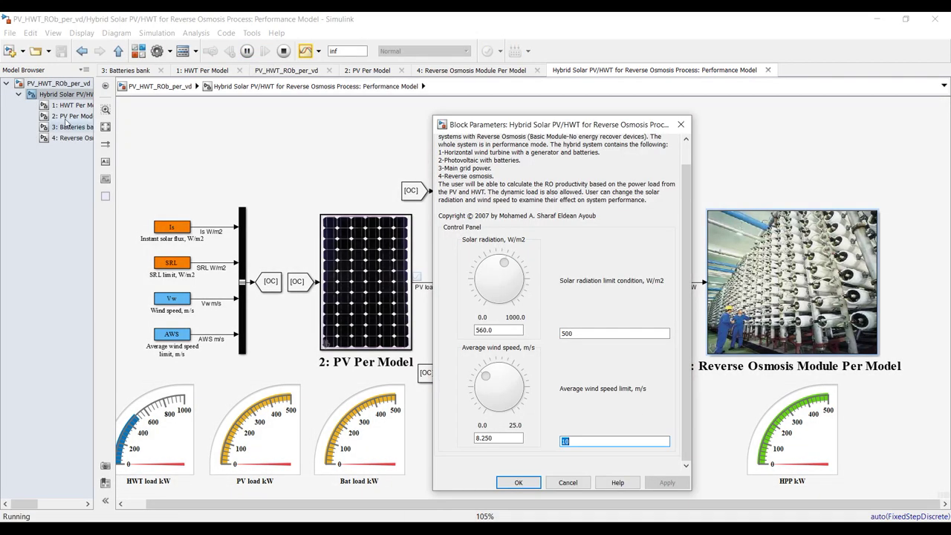
click(58, 139)
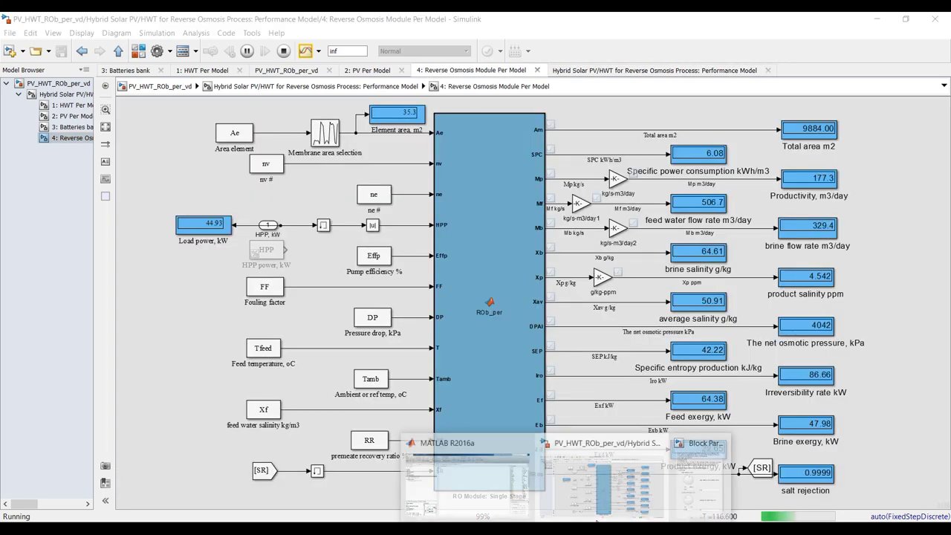
Gradually raise the hybrid system's solar radiation to 820 W/m2 while the simulation is running
click(687, 488)
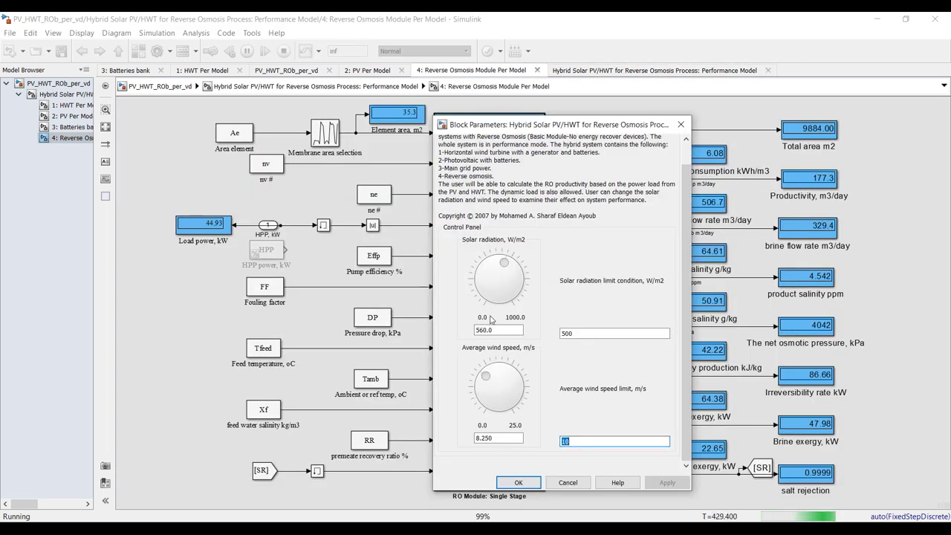
click(507, 269)
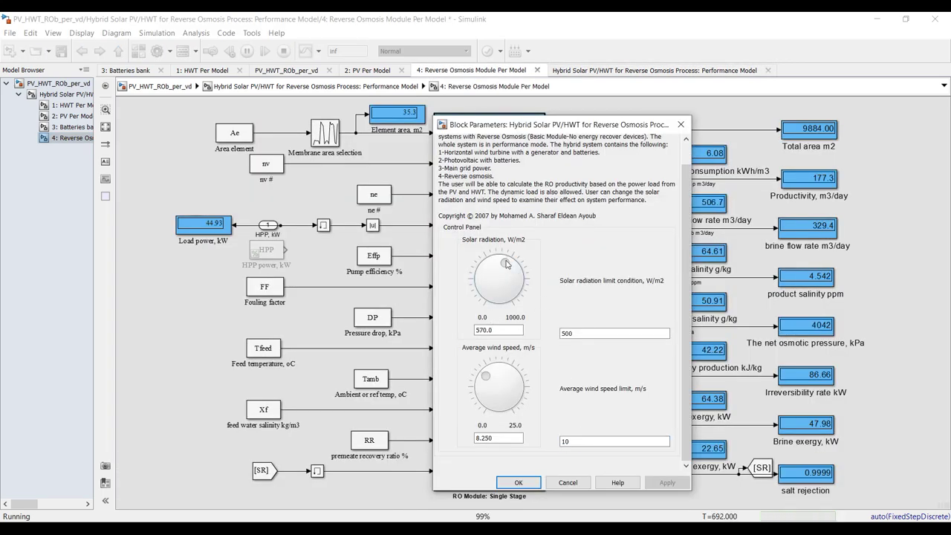
scroll(508, 267, up, 3)
scroll(509, 267, up, 5)
scroll(510, 272, up, 2)
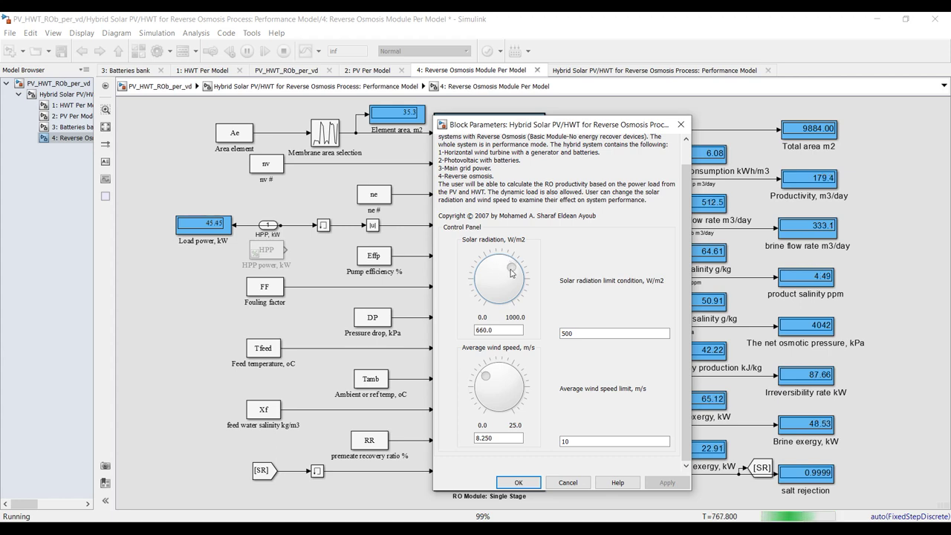
scroll(511, 277, up, 5)
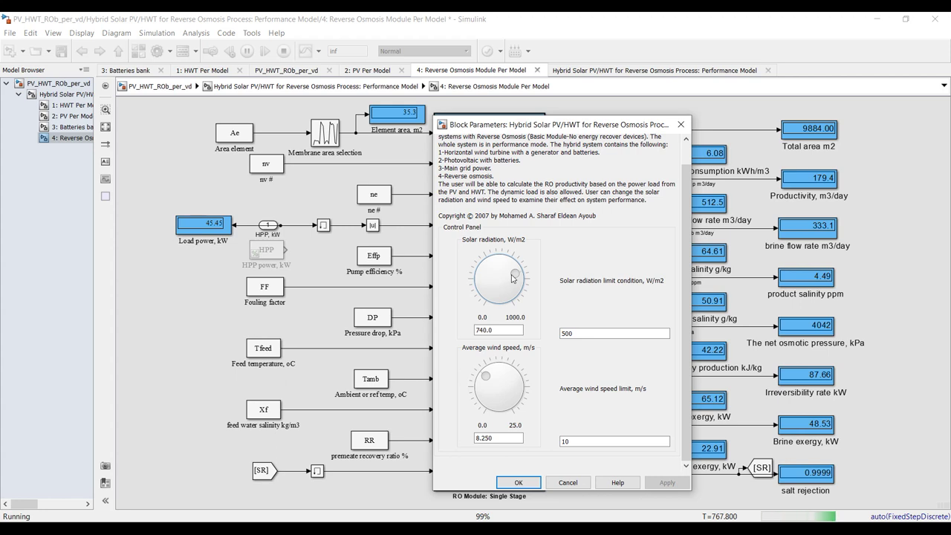
scroll(512, 279, up, 4)
scroll(518, 284, up, 3)
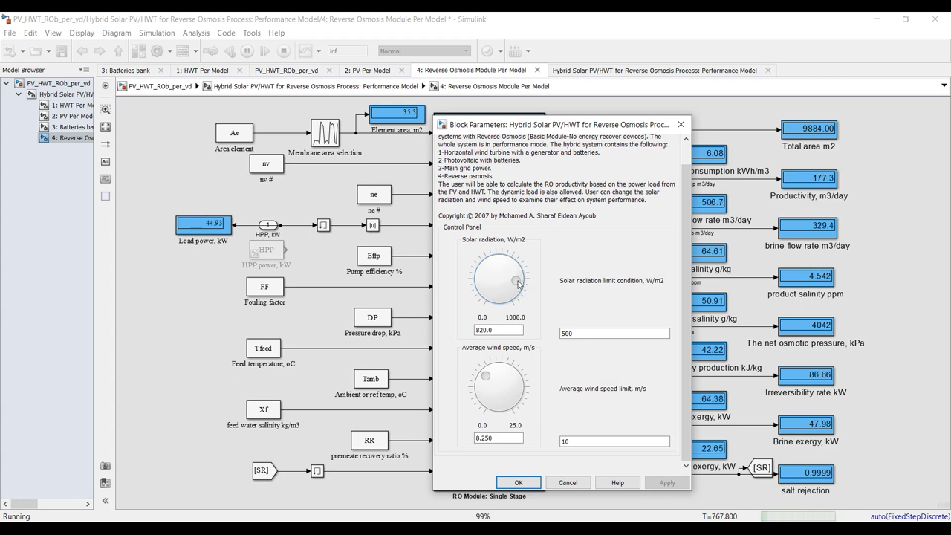
Lower the hybrid system's solar radiation to 560 W/m2 and close its block parameters
scroll(518, 279, down, 3)
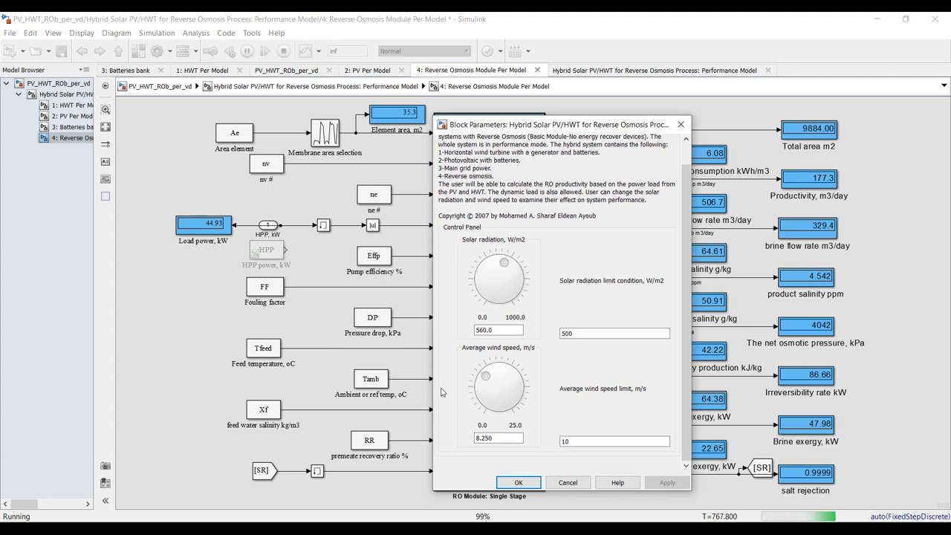
click(519, 483)
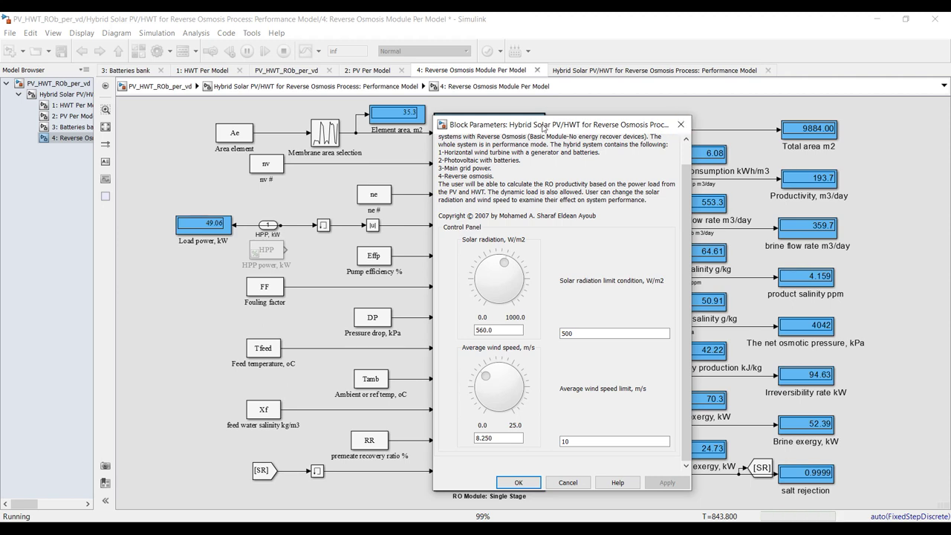
key(Escape)
Stop the simulation and open the logged run in the Simulation Data Inspector
click(283, 51)
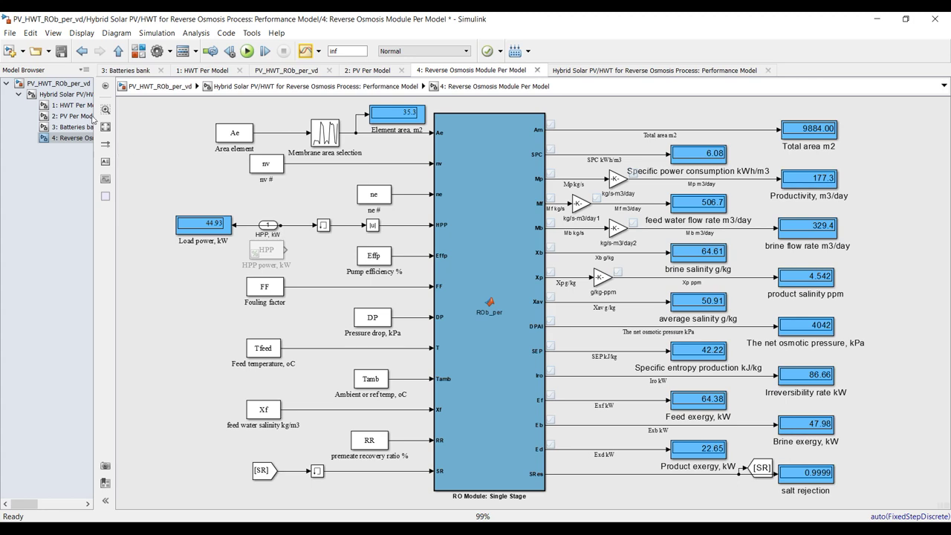
click(307, 51)
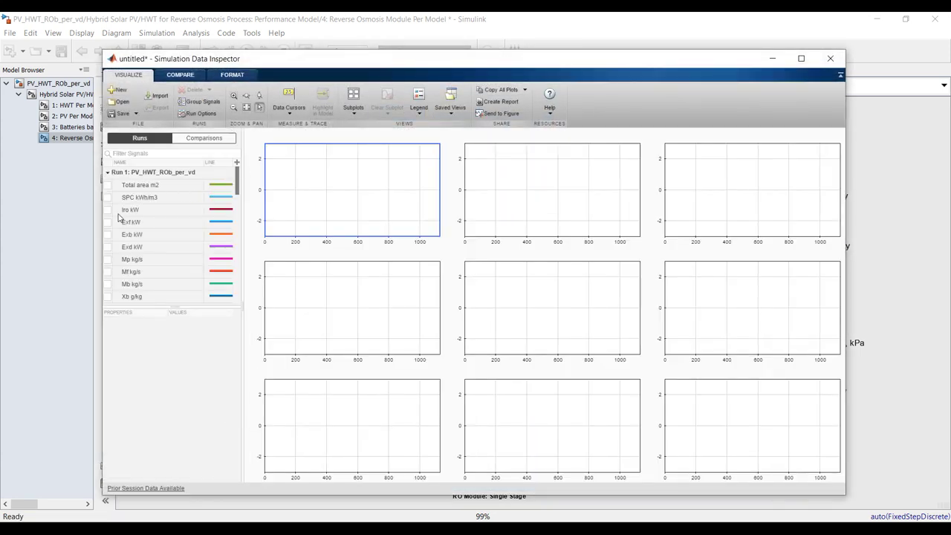
Plot the Total area m2 and Iro kW signals of the logged run in the first subplot
click(110, 186)
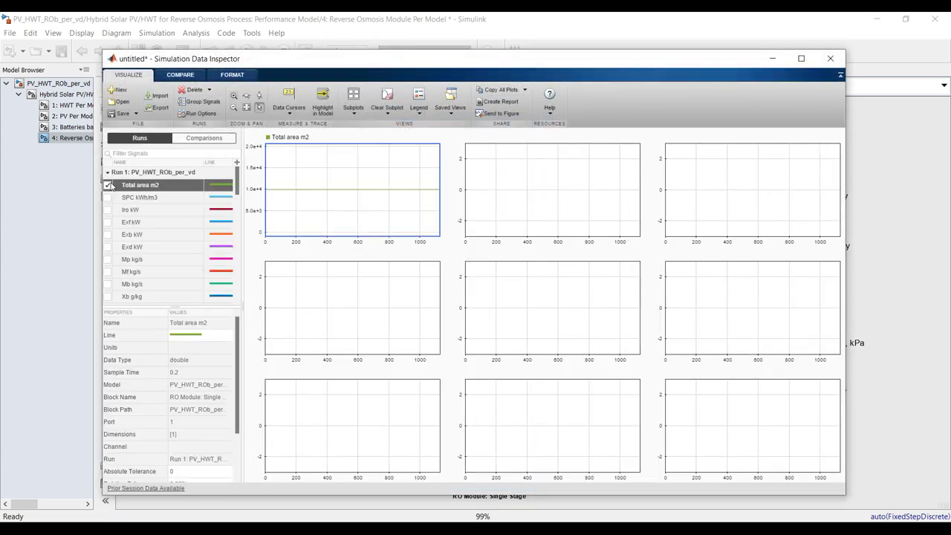
click(108, 210)
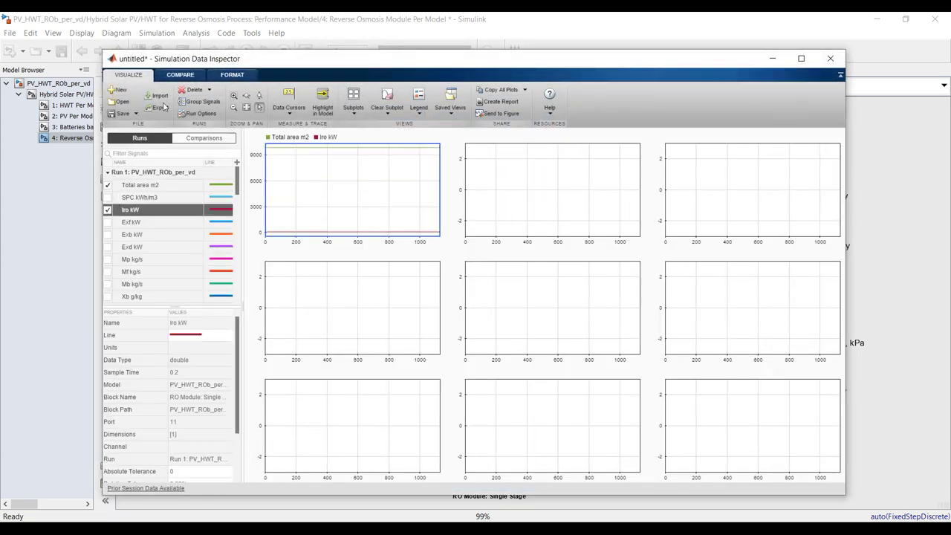
Delete all logged runs and close the Simulation Data Inspector
click(211, 90)
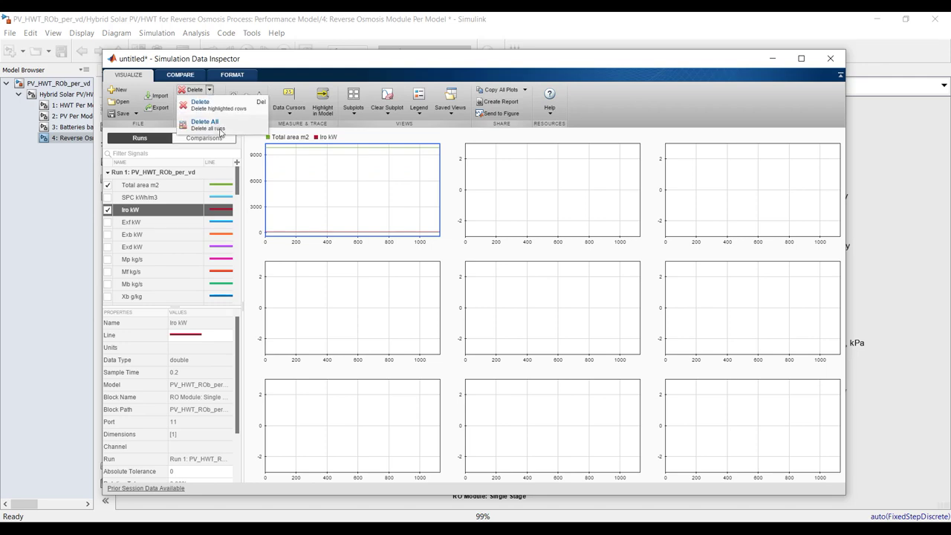
click(222, 128)
click(495, 305)
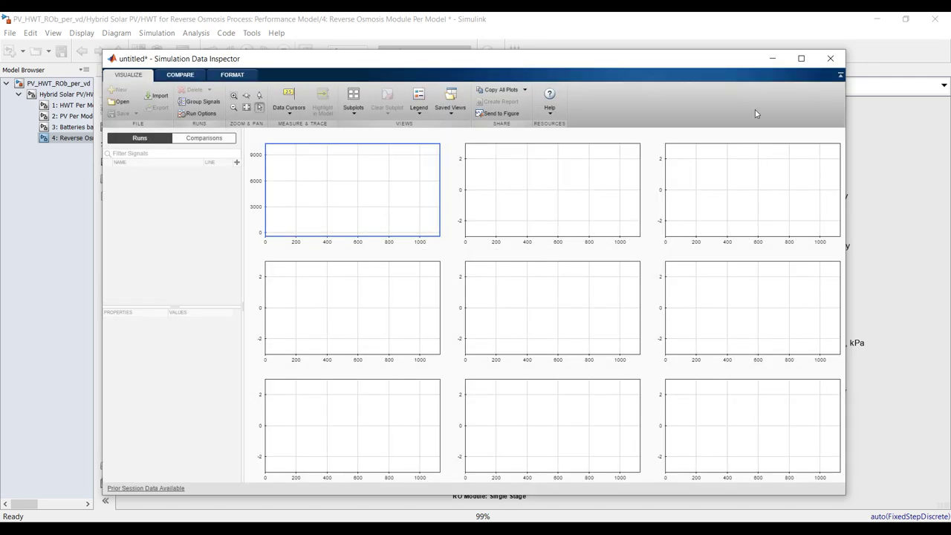
click(830, 57)
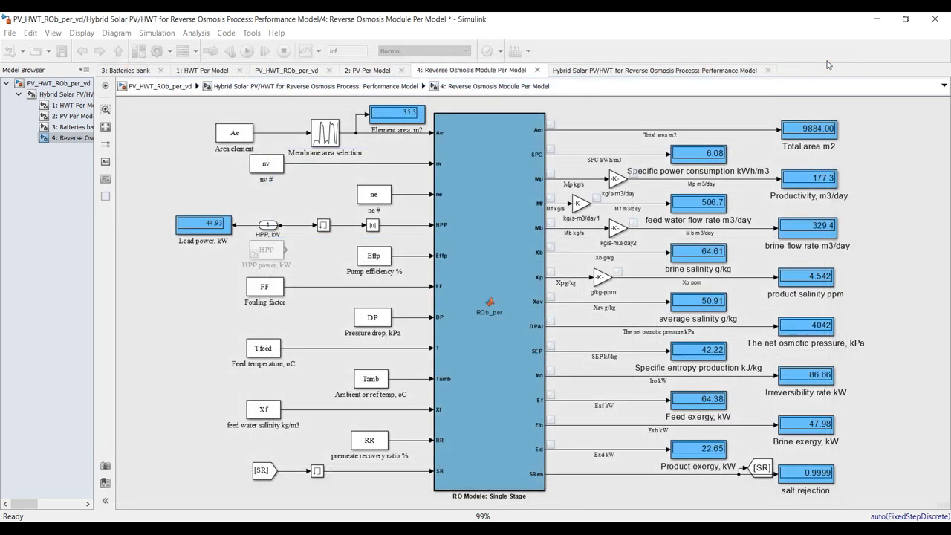
Open the top-level hybrid PV/HWT system's block parameters and display them over the 4: Reverse Osmosis Module Per Model subsystem
click(73, 95)
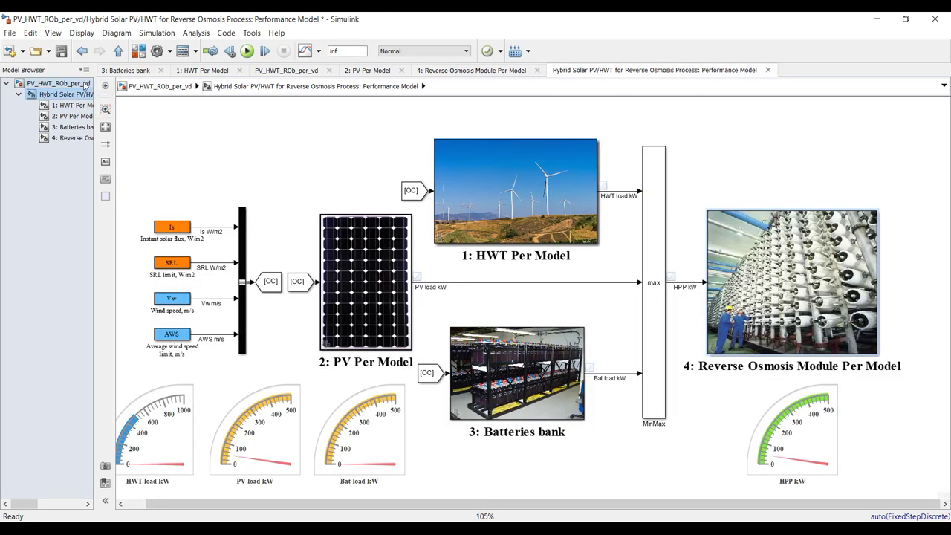
click(60, 83)
double_click(516, 253)
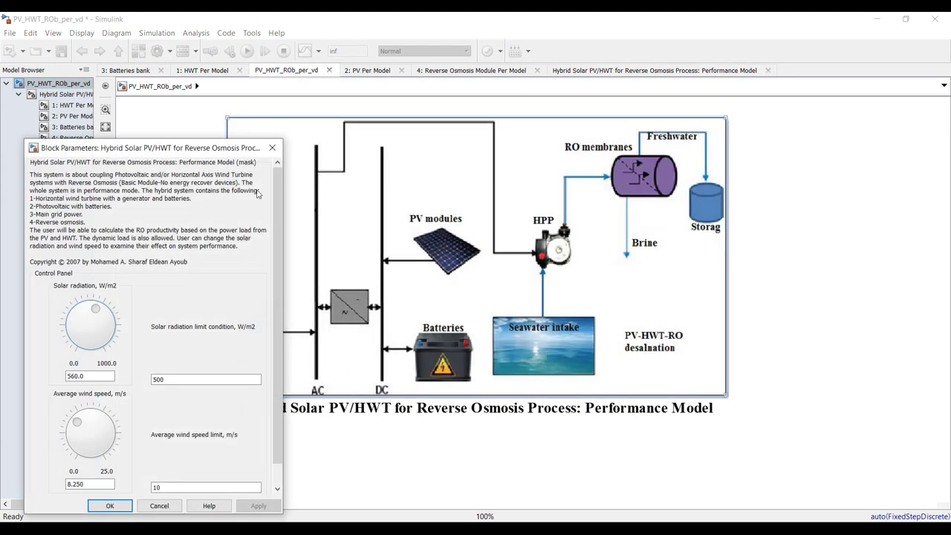
drag(223, 149, 570, 127)
click(80, 94)
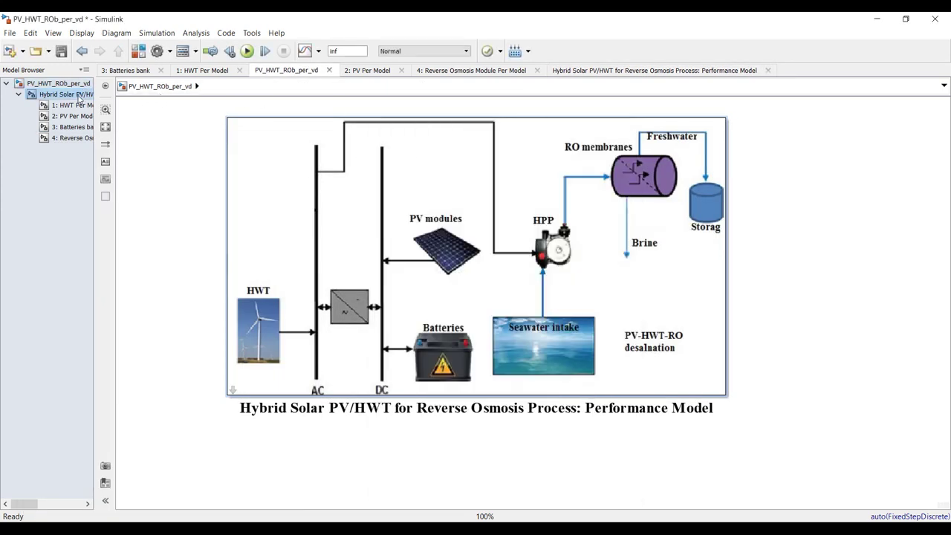
click(74, 138)
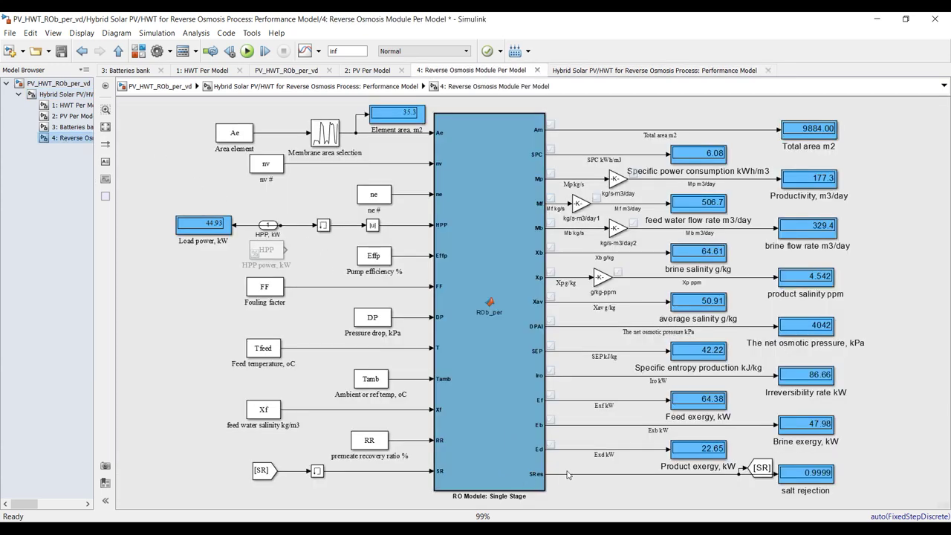
click(678, 491)
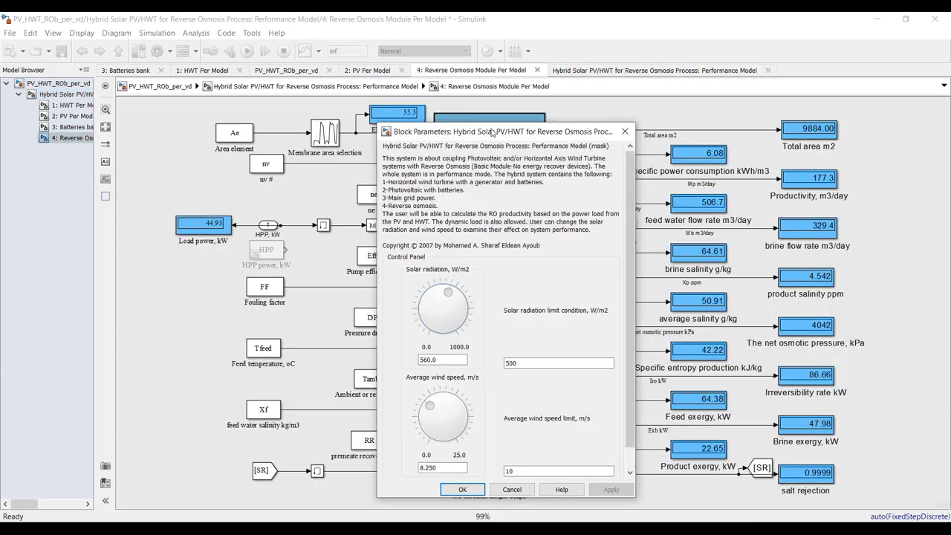
drag(511, 136, 492, 122)
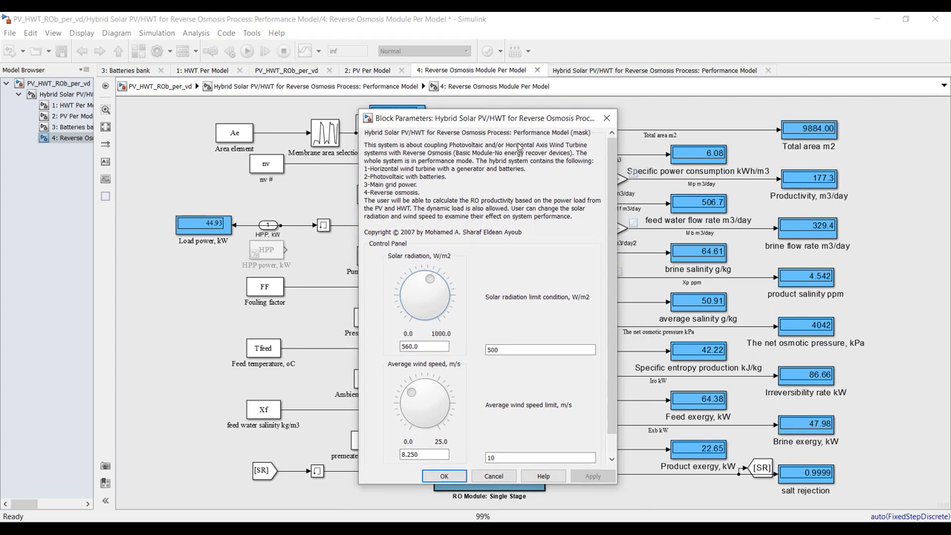
drag(616, 228, 628, 231)
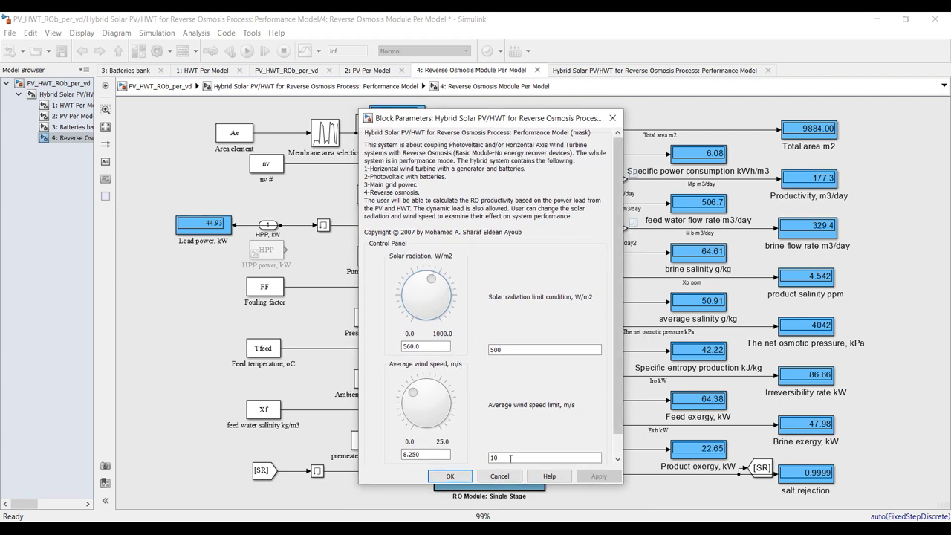
click(468, 479)
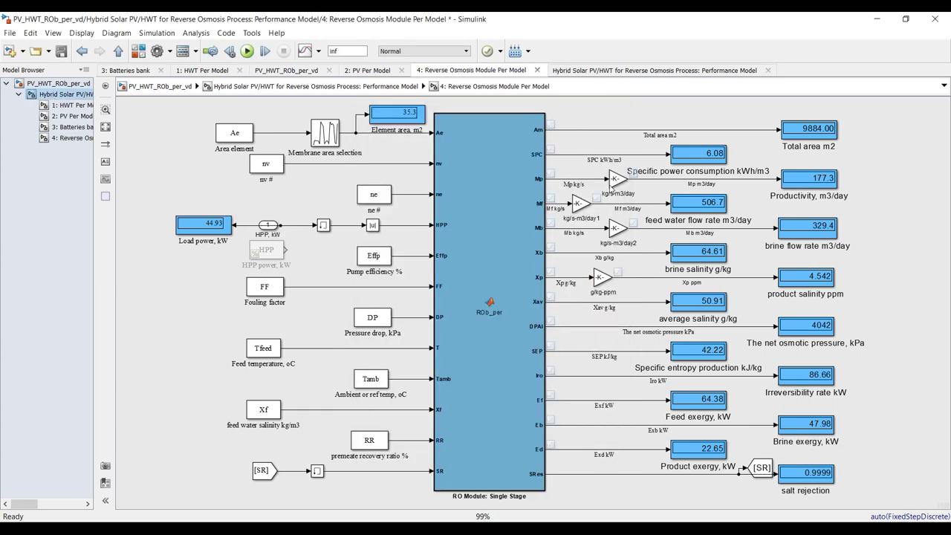
Open the 4: Reverse Osmosis Module Per Model block parameters and arrange them with the hybrid system's parameters over the reverse osmosis subsystem view
key(Escape)
double_click(780, 228)
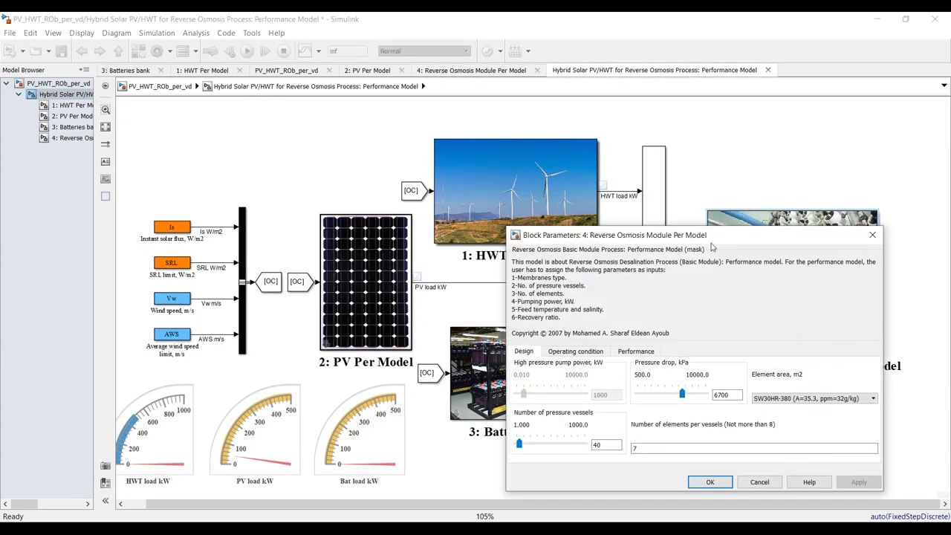
drag(710, 246, 509, 186)
click(71, 138)
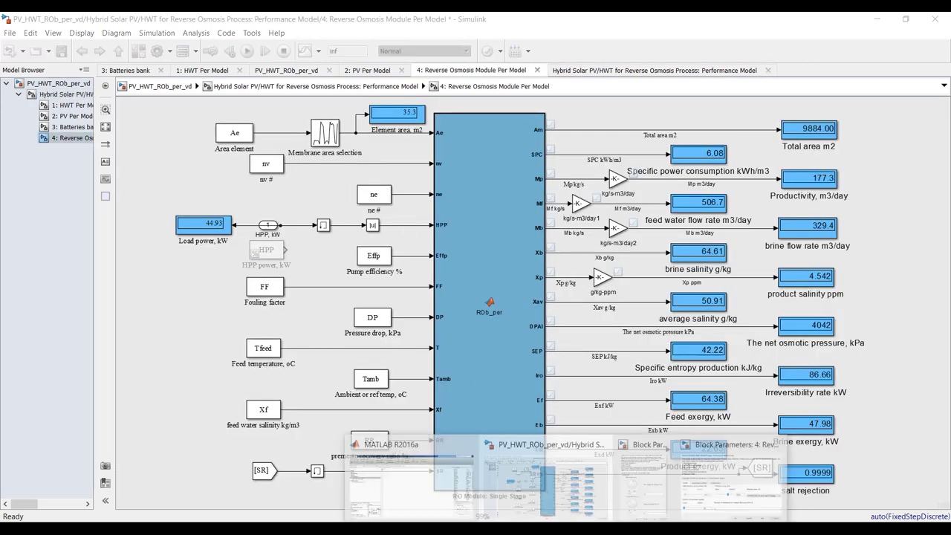
click(696, 480)
drag(503, 187, 267, 255)
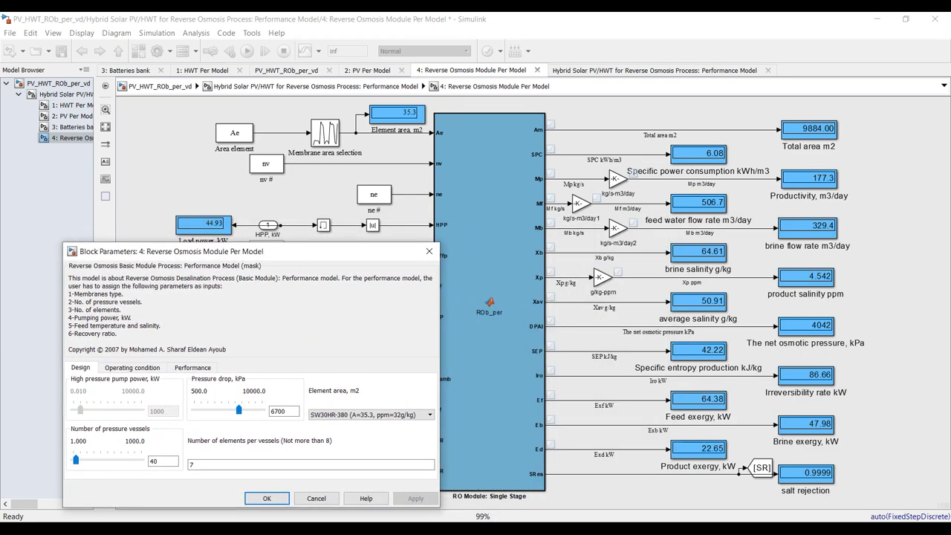
mouse_move(655, 489)
click(634, 475)
drag(511, 119, 544, 127)
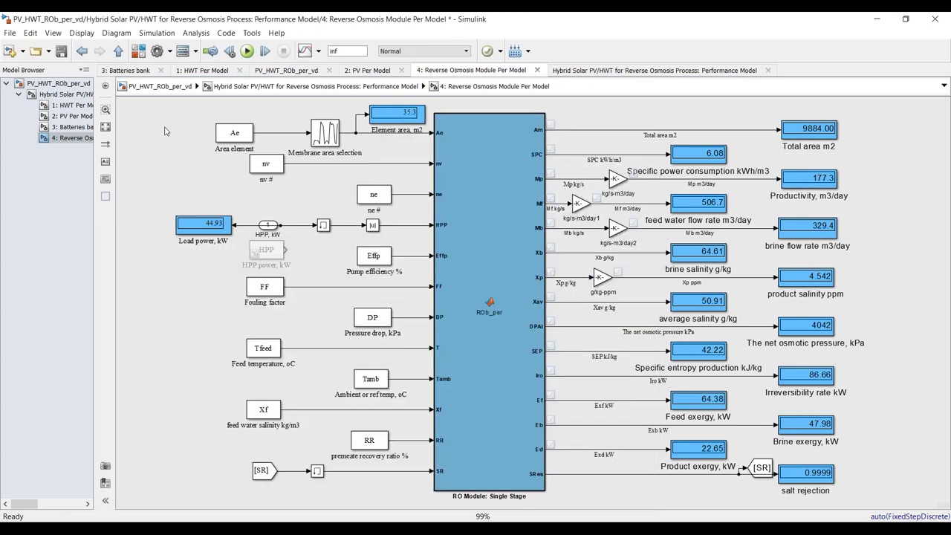
Save the model and start the simulation, keeping both block parameter dialogs displayed over the live reverse osmosis results
key(ctrl+s)
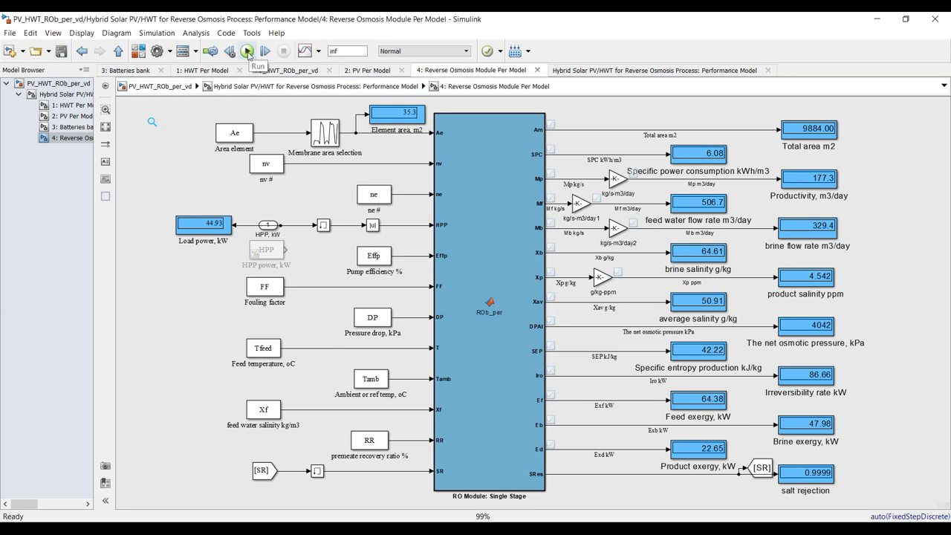
click(247, 52)
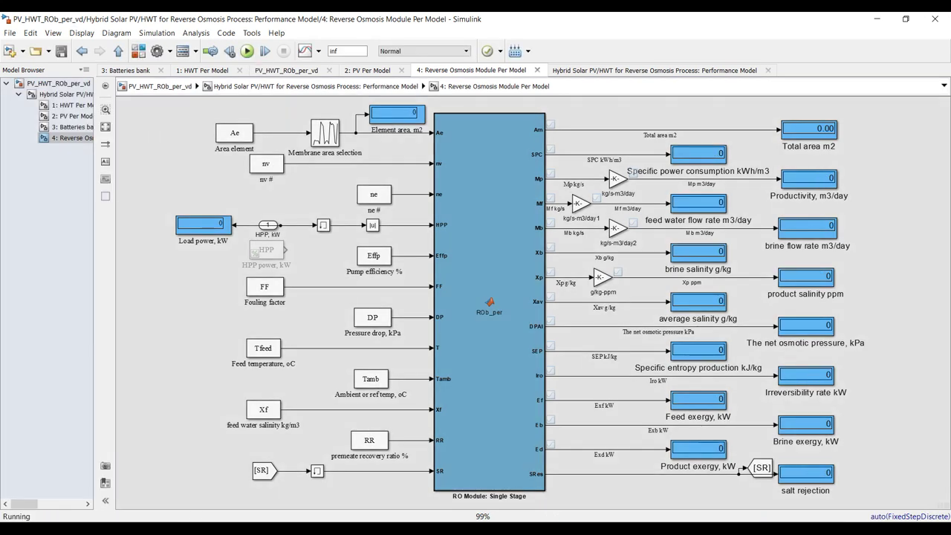
click(624, 514)
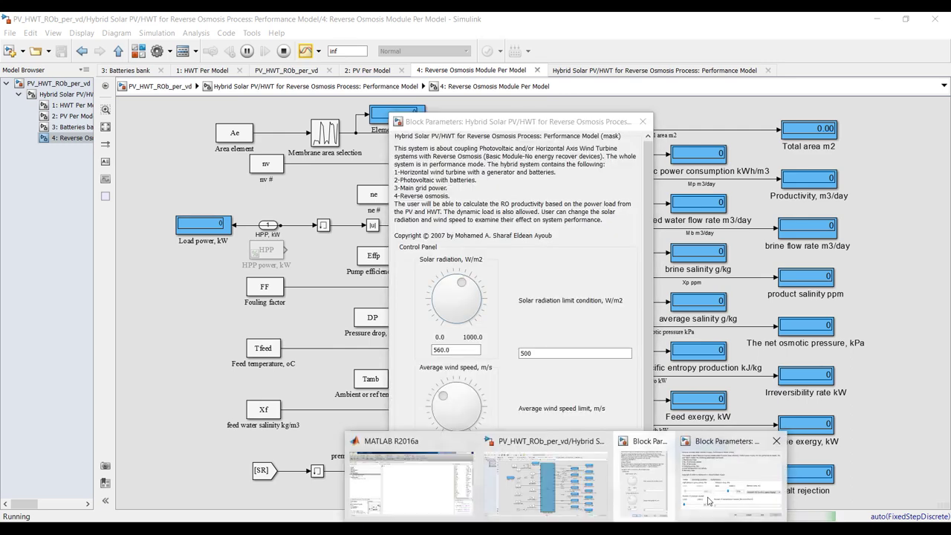
click(731, 479)
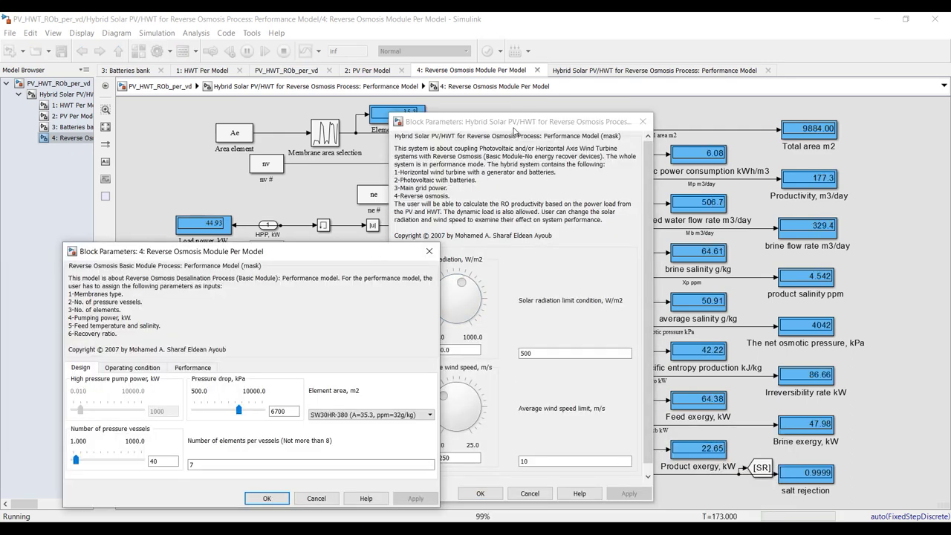
click(515, 141)
Lower the hybrid system's solar radiation to 450 W/m2 and raise its average wind speed to 11.5 m/s during the simulation
drag(485, 279, 483, 277)
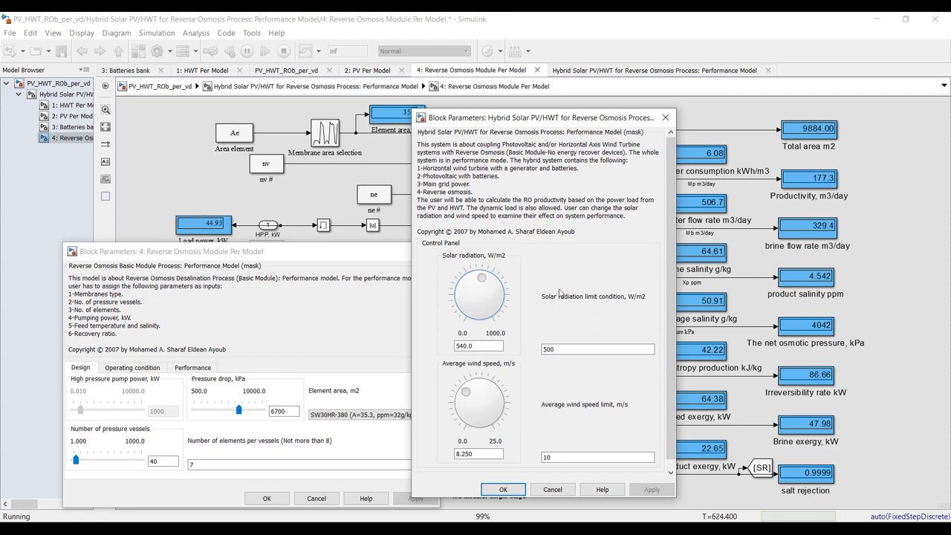
drag(553, 292, 545, 292)
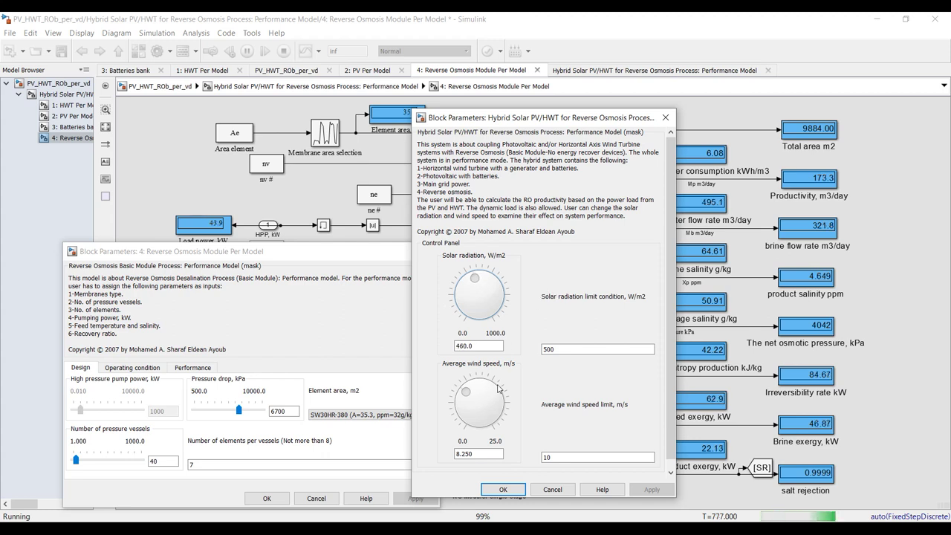
drag(467, 393, 468, 390)
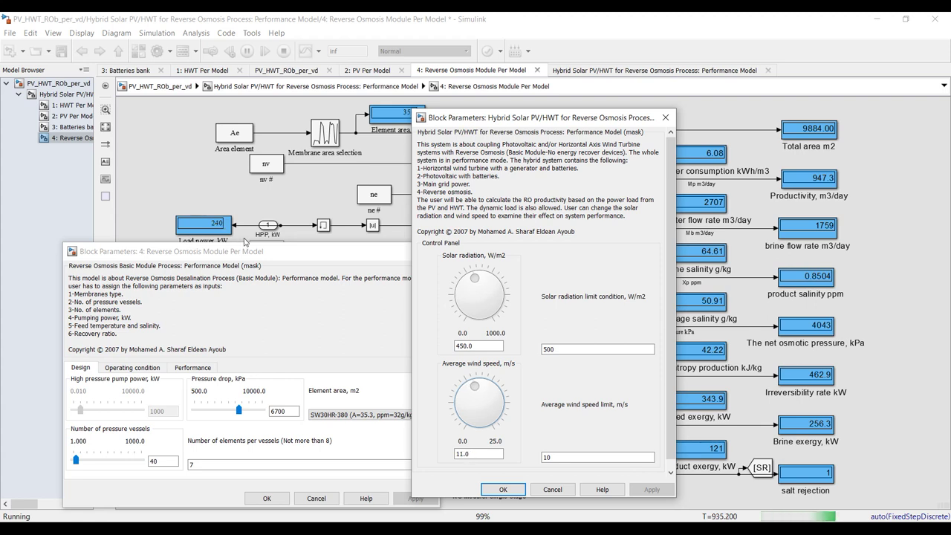
Adjust the reverse osmosis module's pressure drop to 6675 kPa while the simulation is running
click(239, 410)
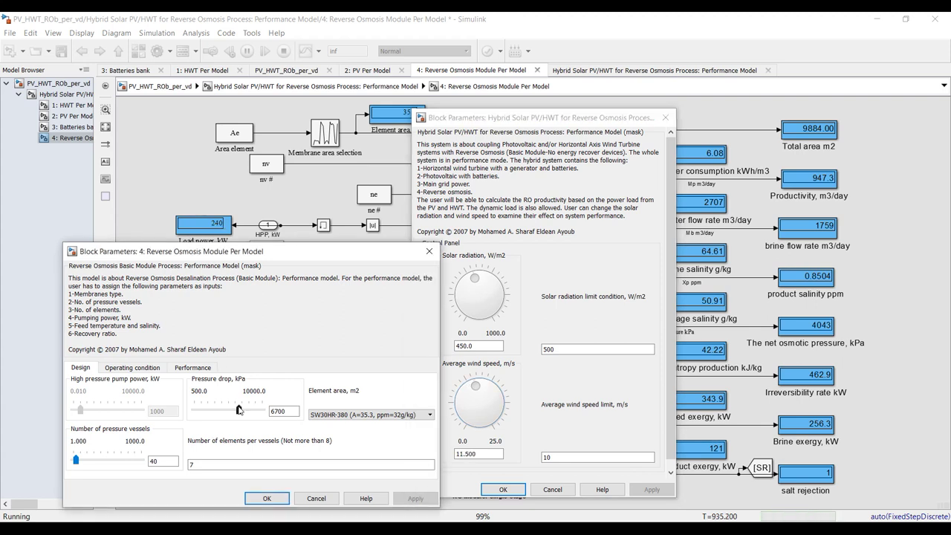
drag(239, 409, 237, 410)
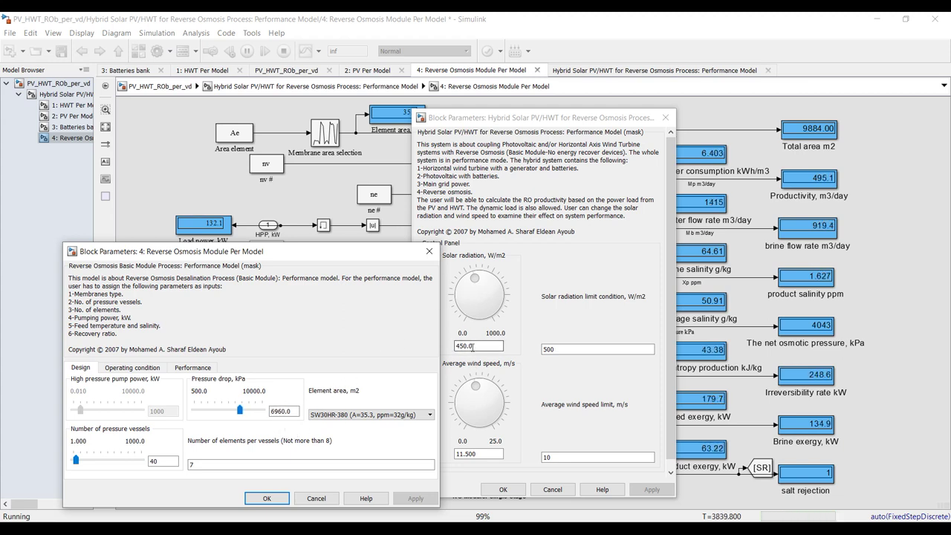
Gradually raise the hybrid system's solar radiation to 830 W/m2 and close the block parameter dialogs
click(477, 281)
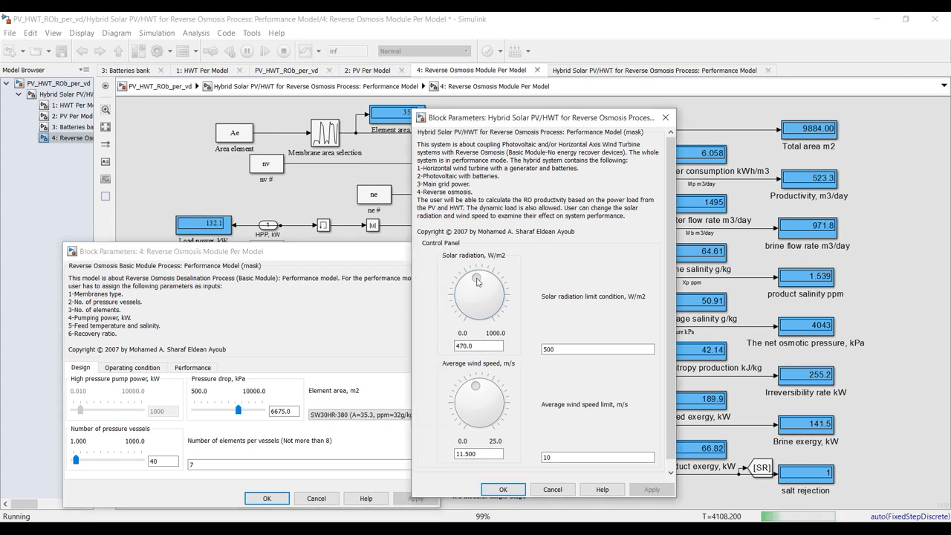
drag(477, 281, 468, 320)
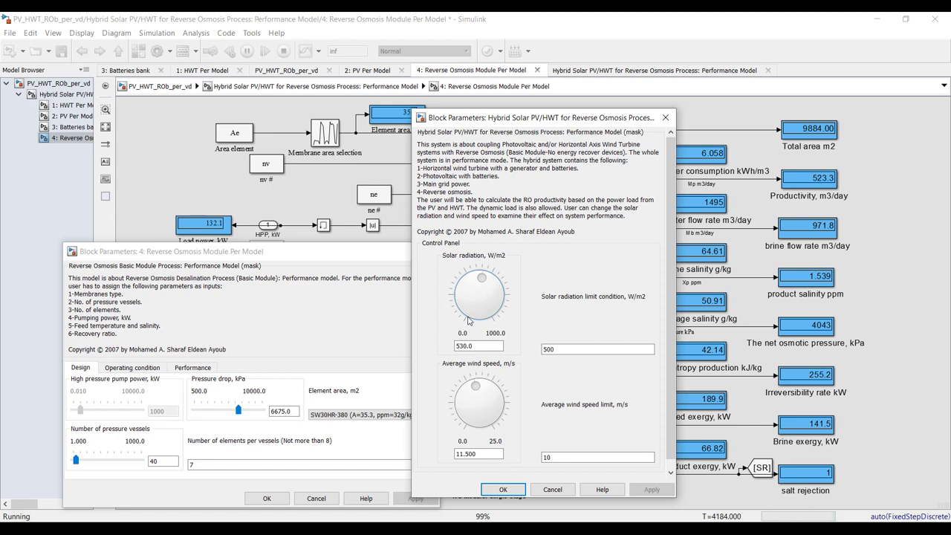
drag(468, 321, 486, 309)
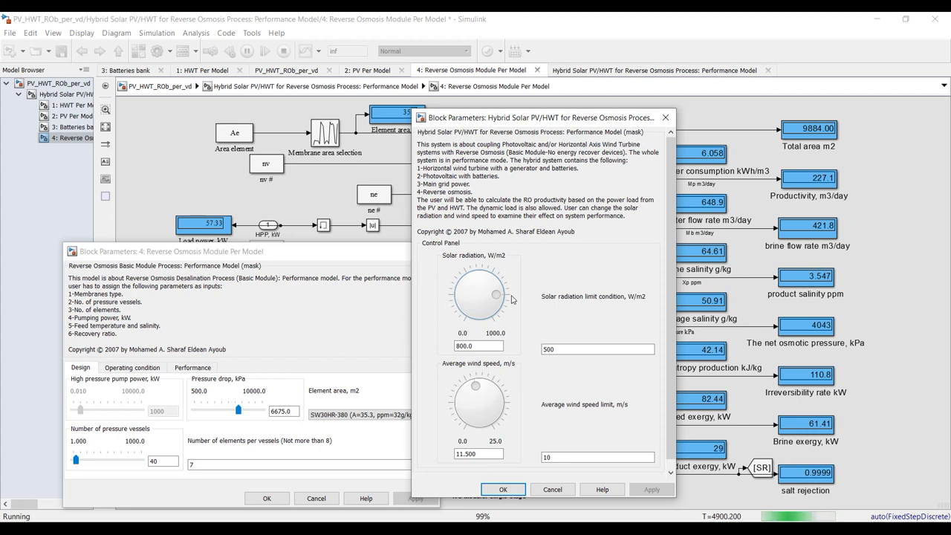
drag(511, 298, 484, 315)
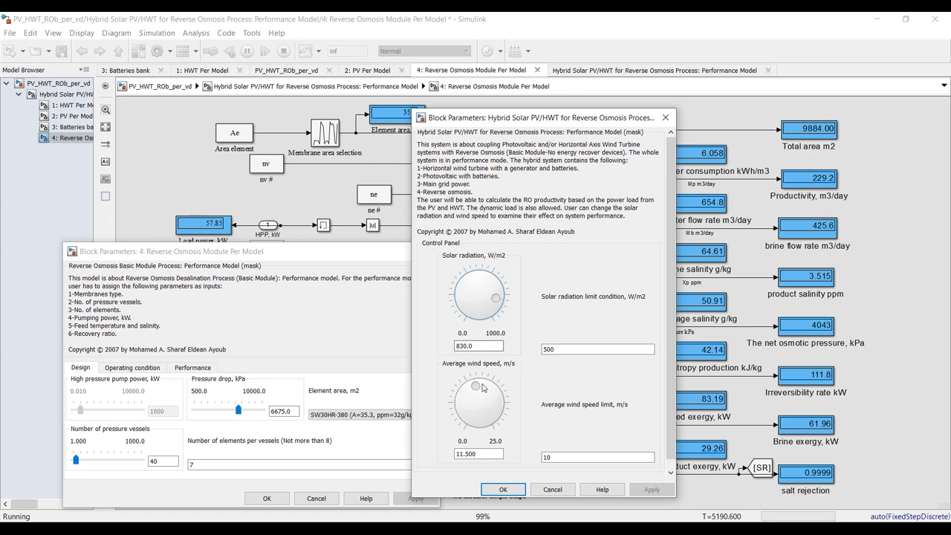
click(503, 489)
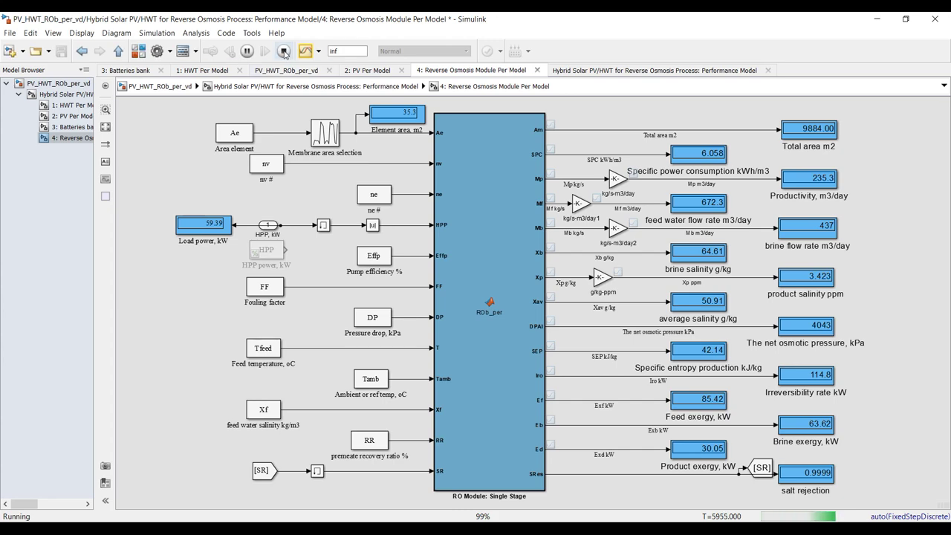
Stop the simulation and open the newly logged run in a maximized Simulation Data Inspector
click(283, 51)
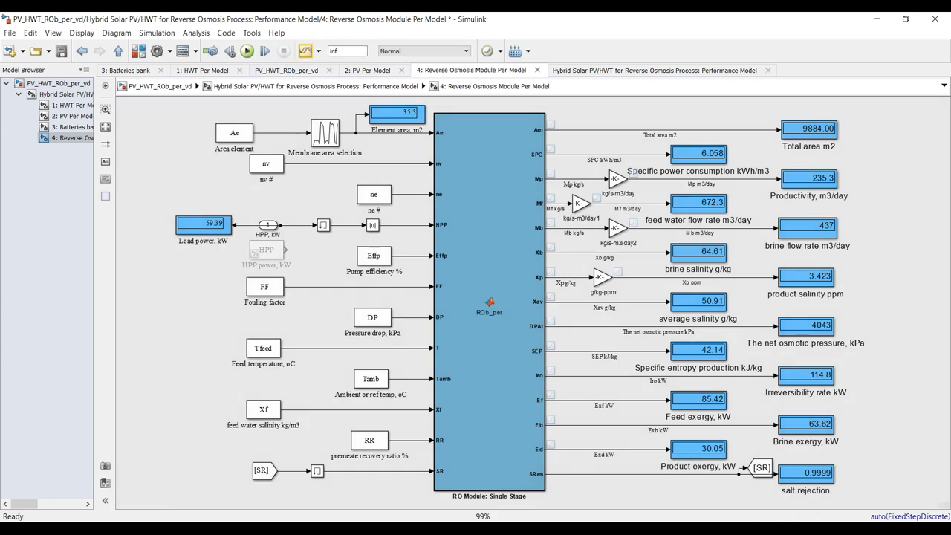
mouse_move(566, 520)
click(743, 439)
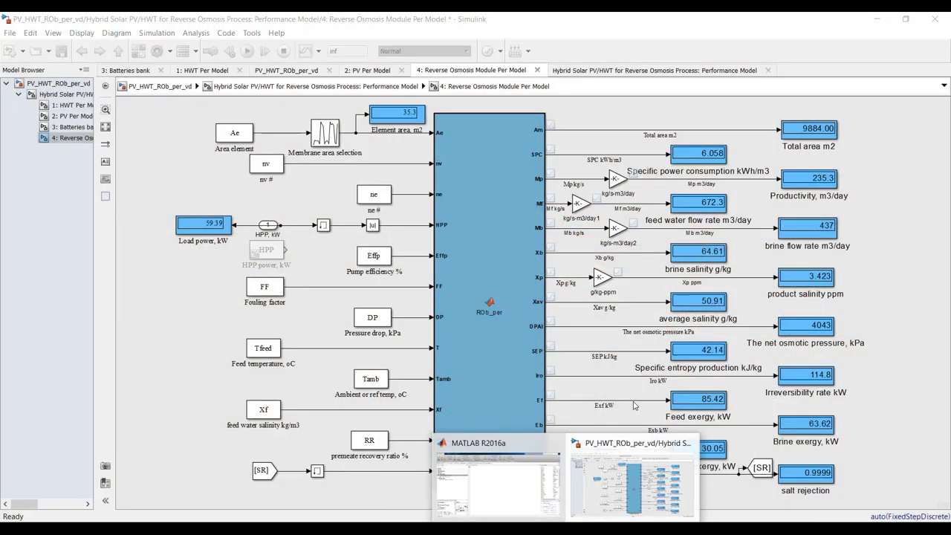
click(305, 51)
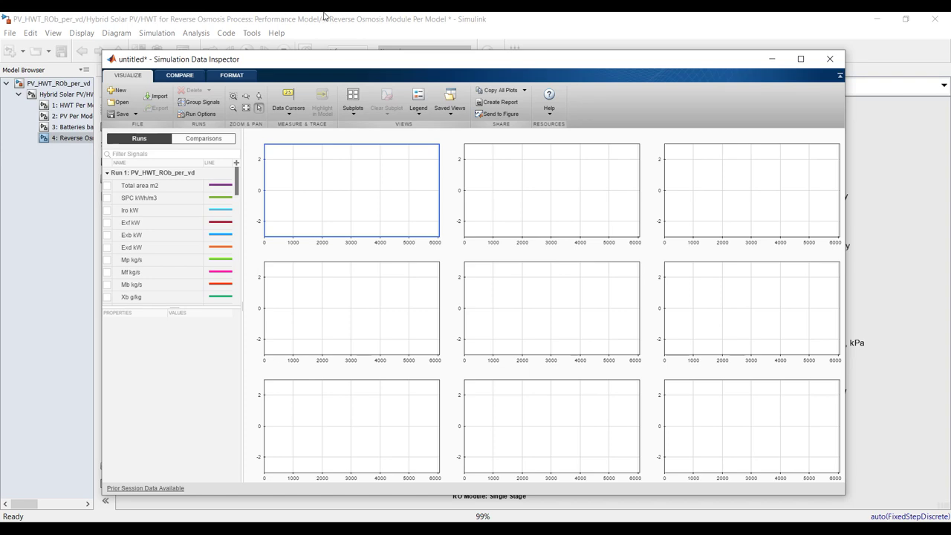
click(800, 59)
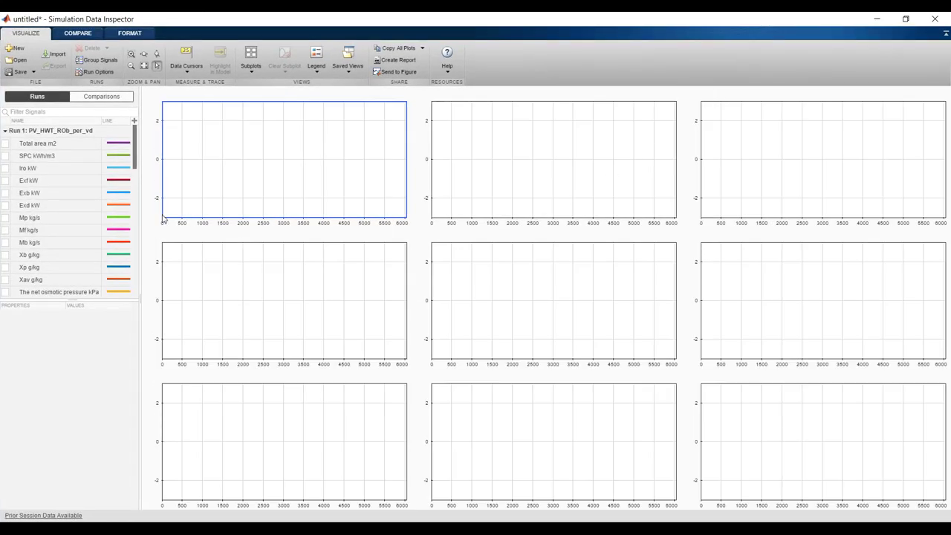
Plot SPC kWh/m3 in the first subplot and Iro, Exf and Exb kW together in the second subplot
drag(75, 300, 88, 489)
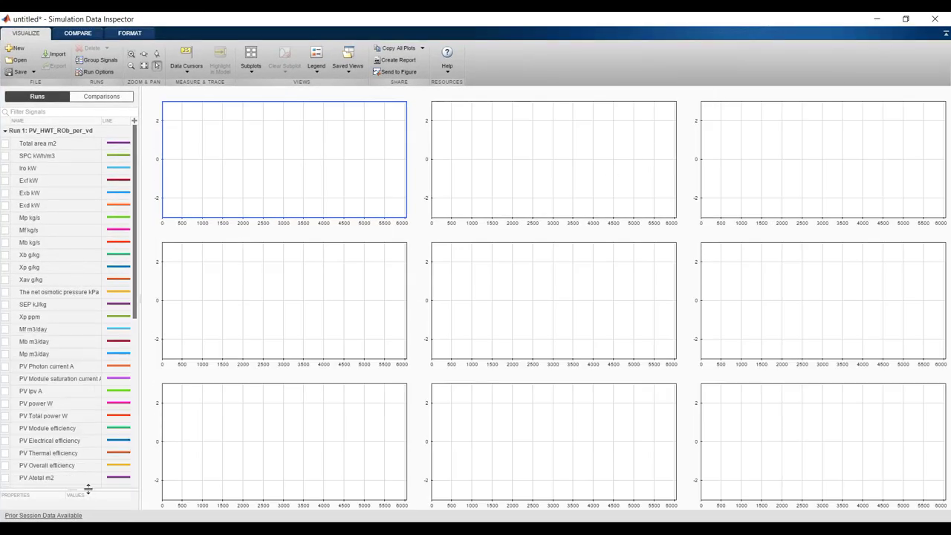
click(5, 156)
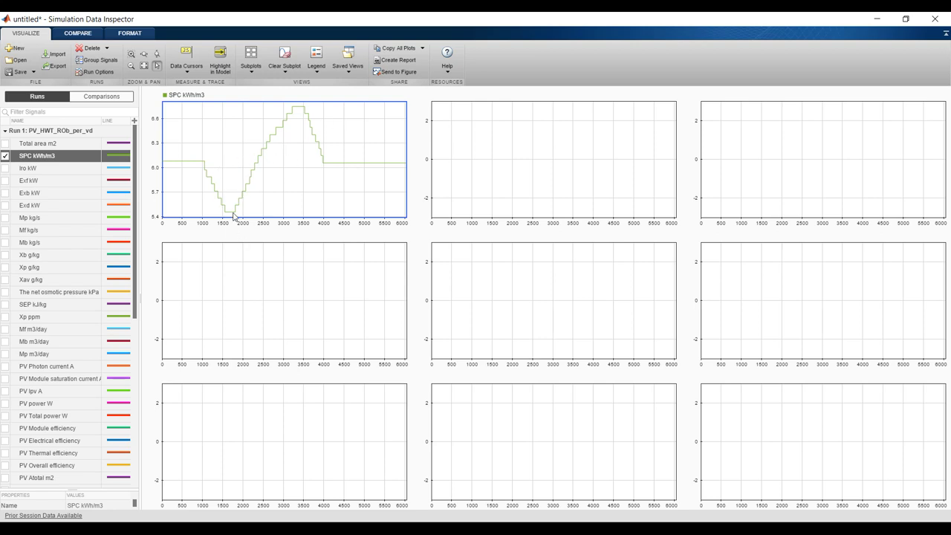
click(451, 132)
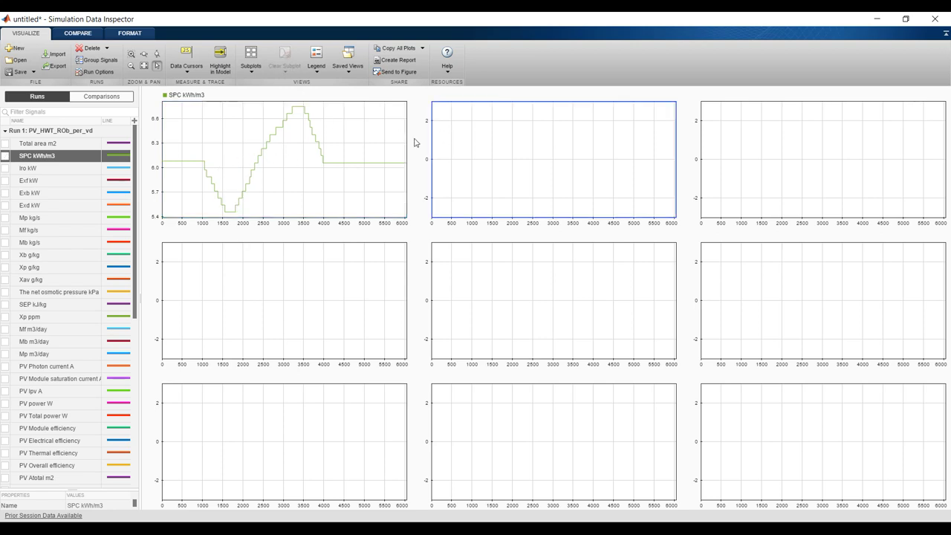
click(6, 169)
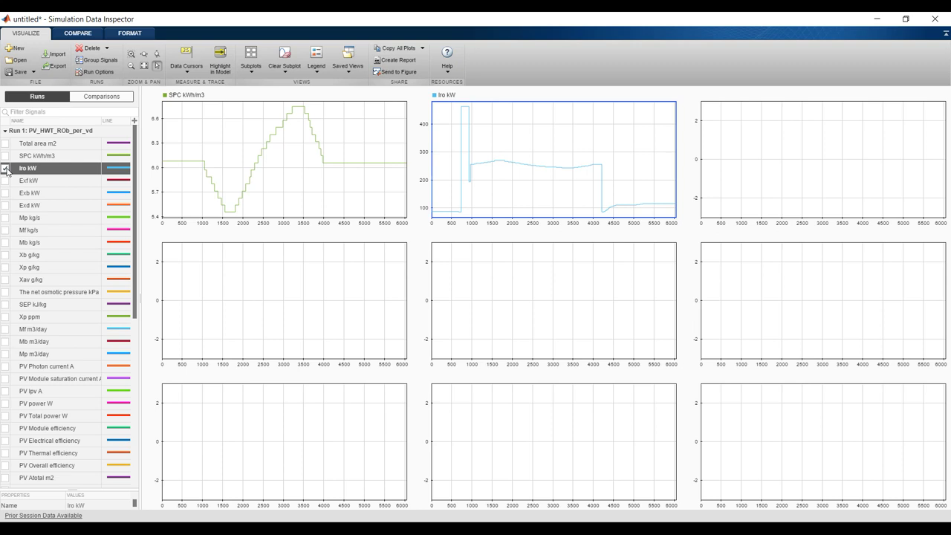
click(6, 180)
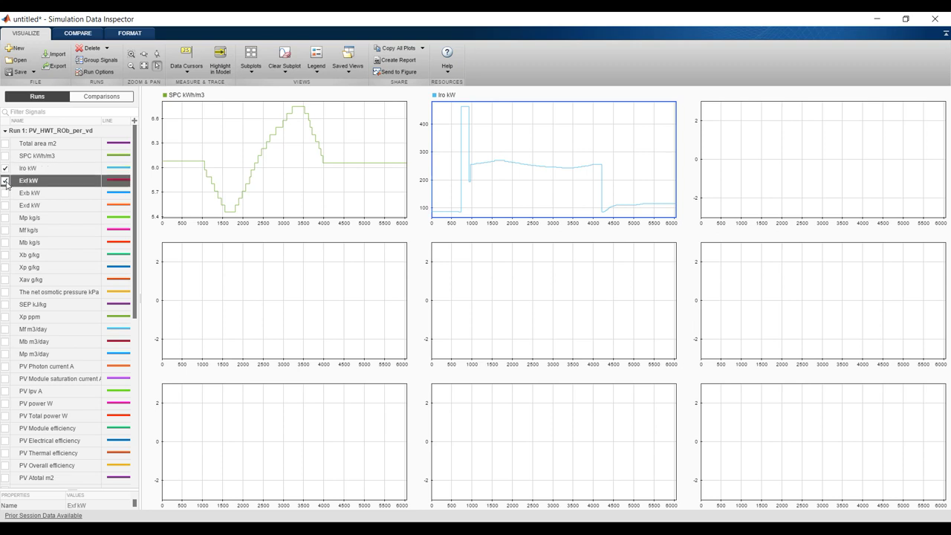
click(6, 193)
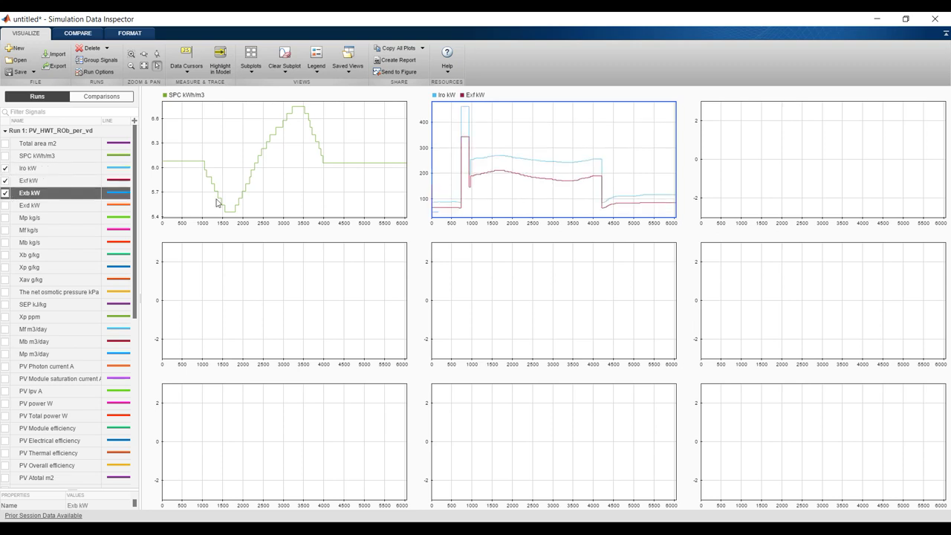
Plot Mp kg/s in the third subplot, and Mf kg/s together with Mb kg/s in the fourth
click(796, 143)
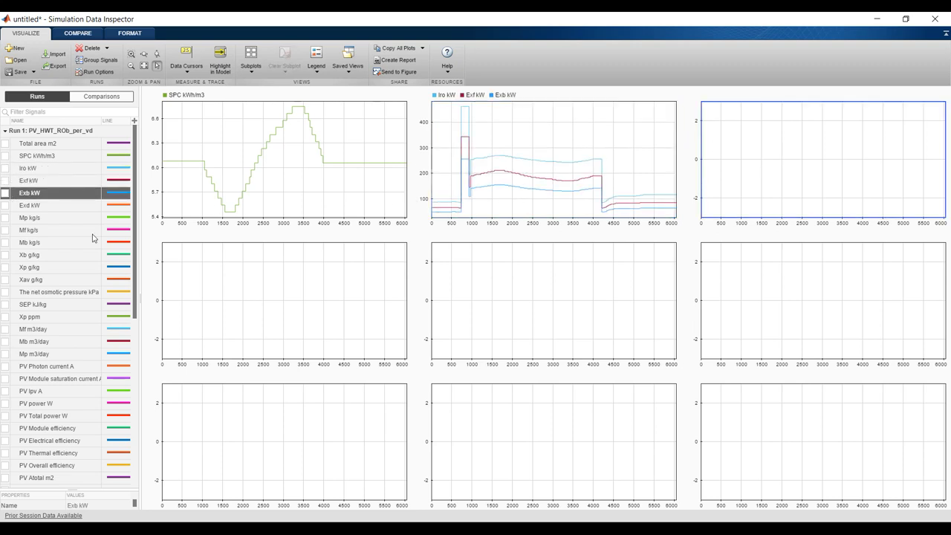
click(6, 218)
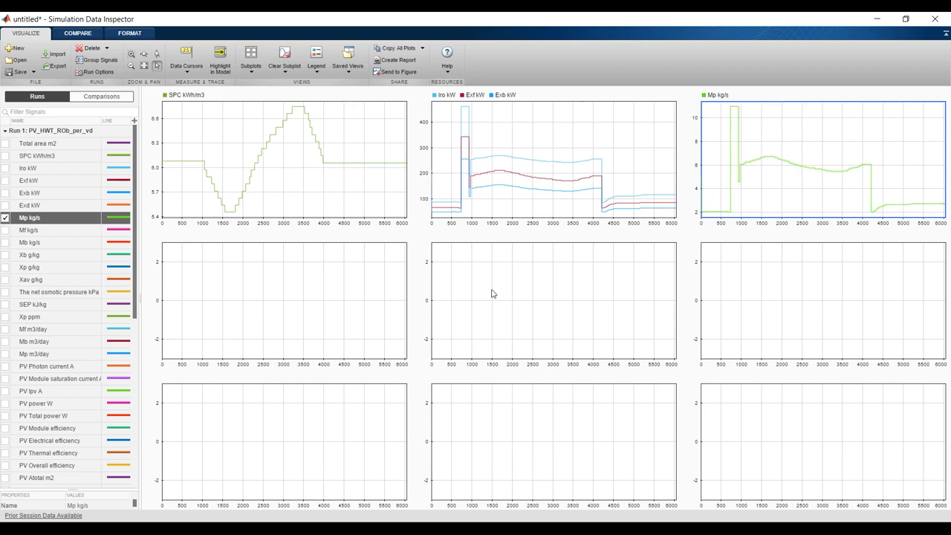
click(268, 310)
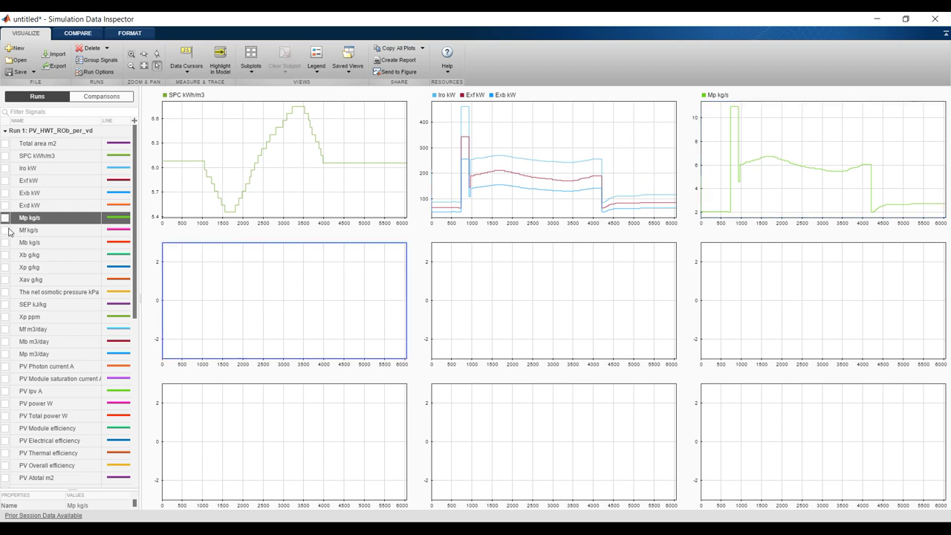
click(5, 231)
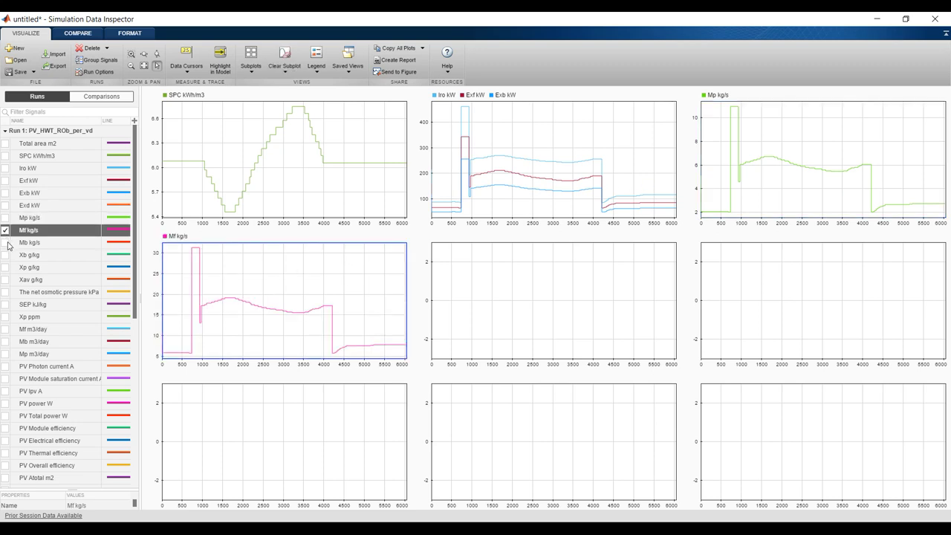
click(6, 242)
Plot Xb g/kg in the fifth subplot and set its y-axis minimum to 64.6
click(495, 285)
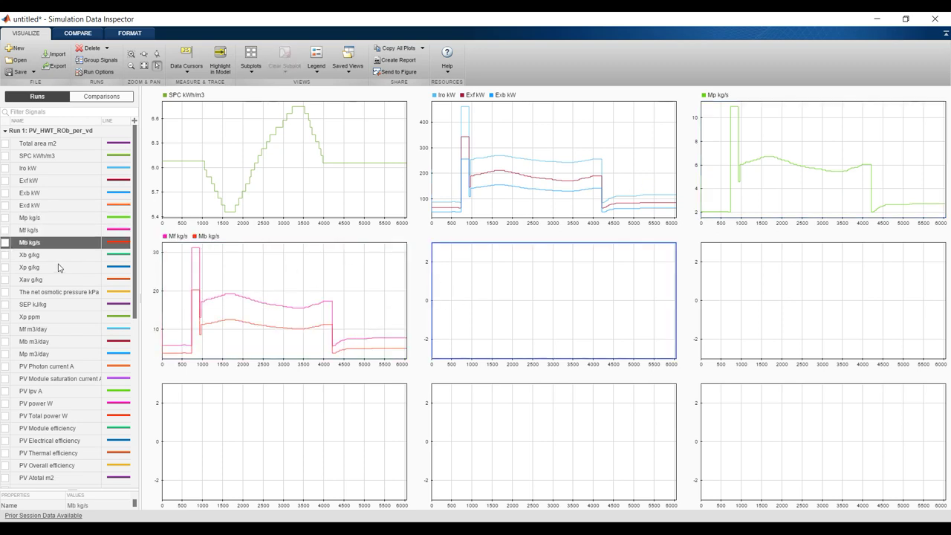
click(5, 255)
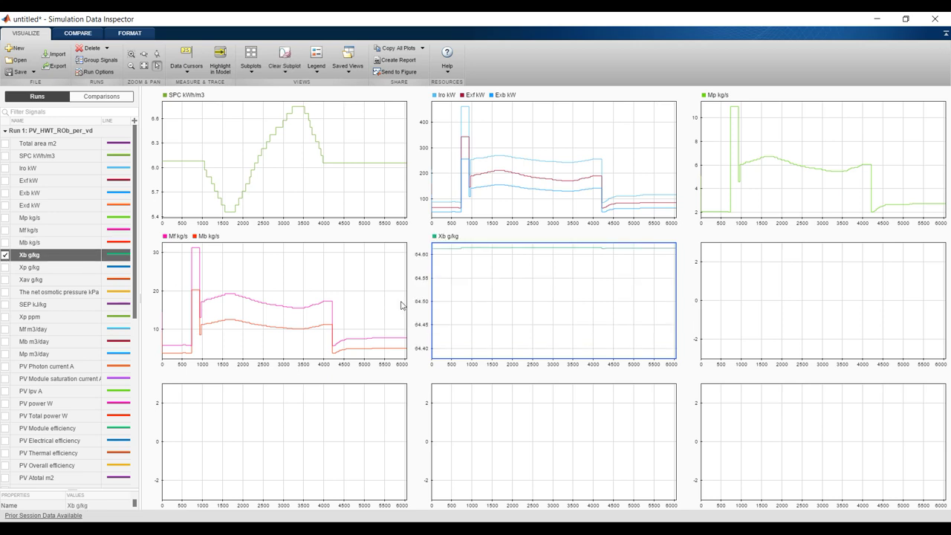
click(148, 35)
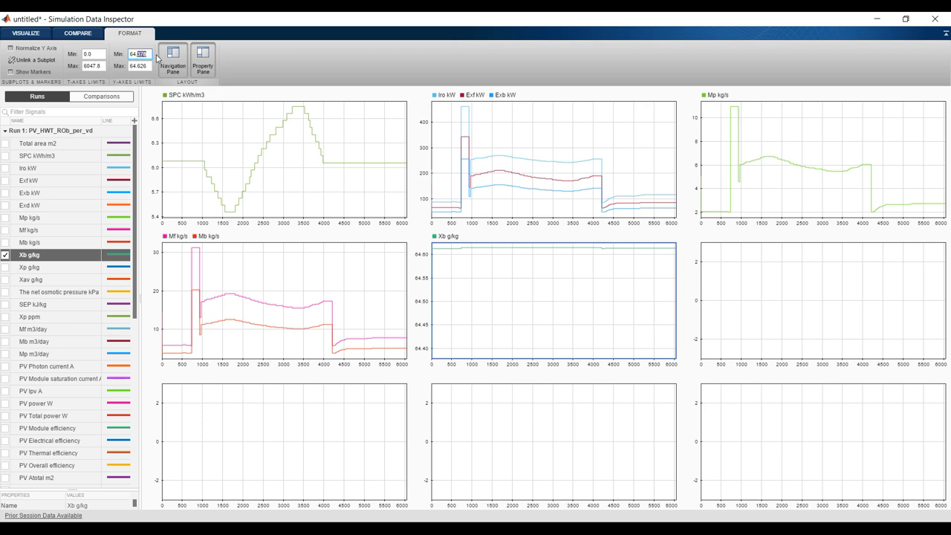
key(Tab)
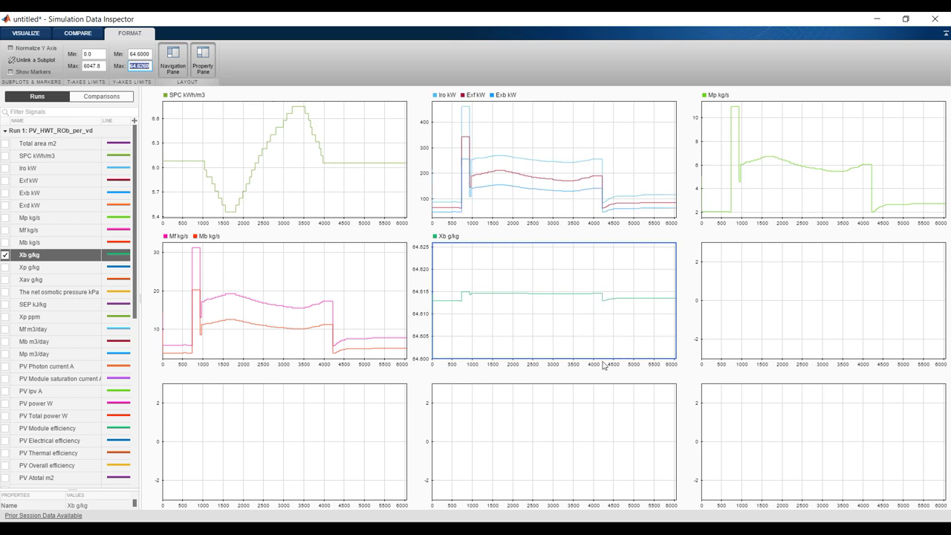
Preview the Ig A and Torg N.m signals one at a time in the sixth subplot, removing each again
click(832, 327)
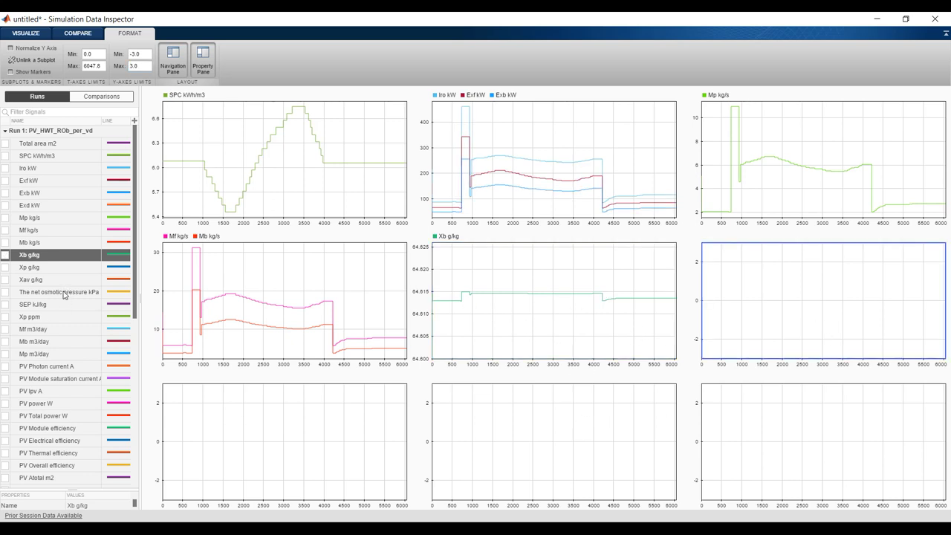
scroll(72, 331, down, 9)
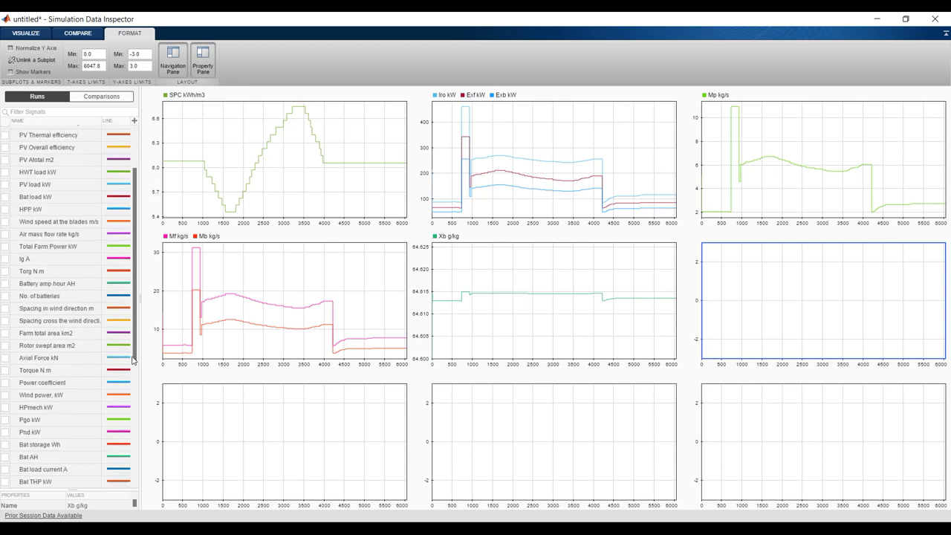
click(6, 259)
click(5, 260)
click(6, 271)
click(5, 271)
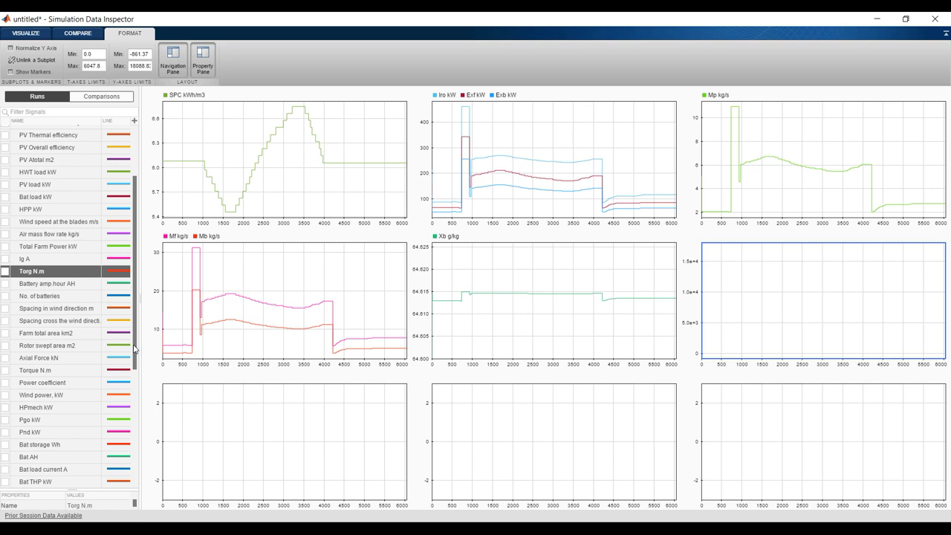
Preview power coefficient, axial force, rotor swept area, number of batteries and wind power individually in the sixth subplot, removing each again
drag(134, 349, 141, 463)
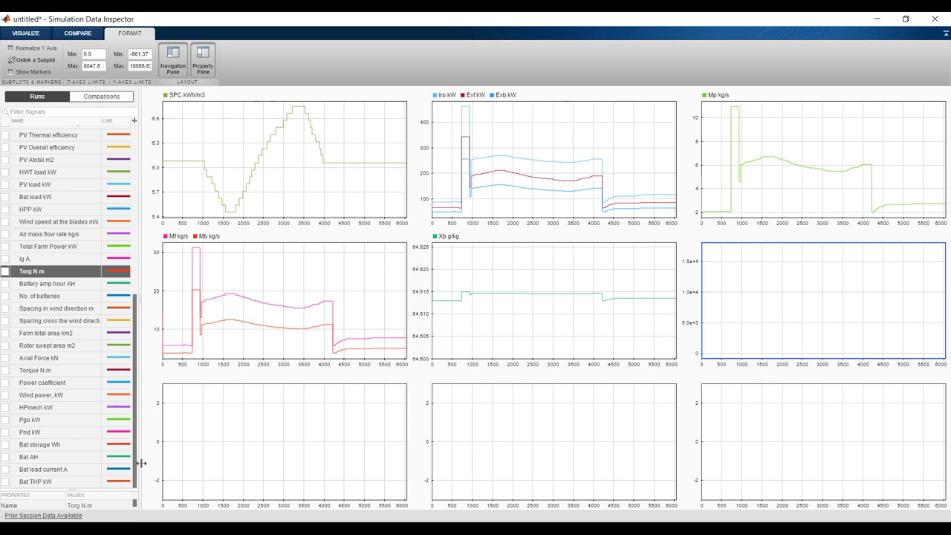
click(5, 384)
click(6, 383)
click(6, 358)
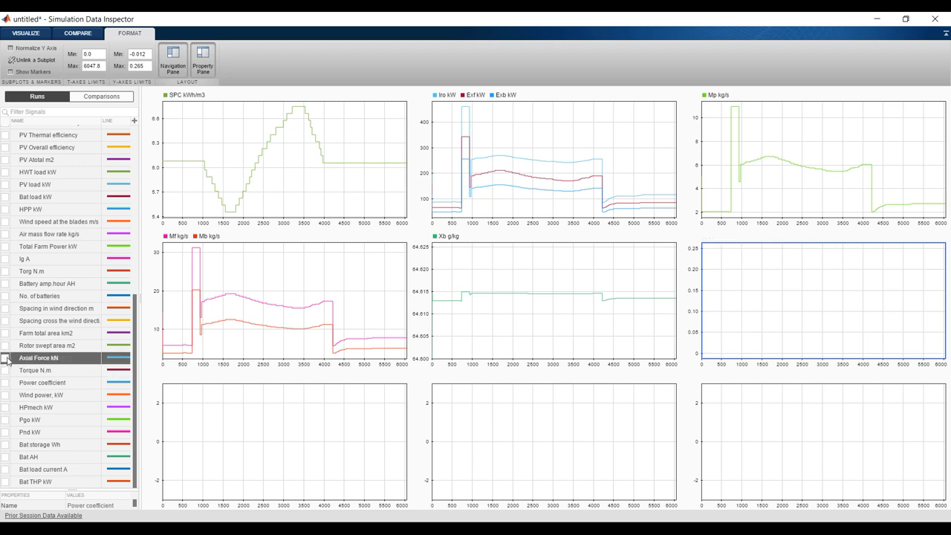
click(5, 359)
click(5, 346)
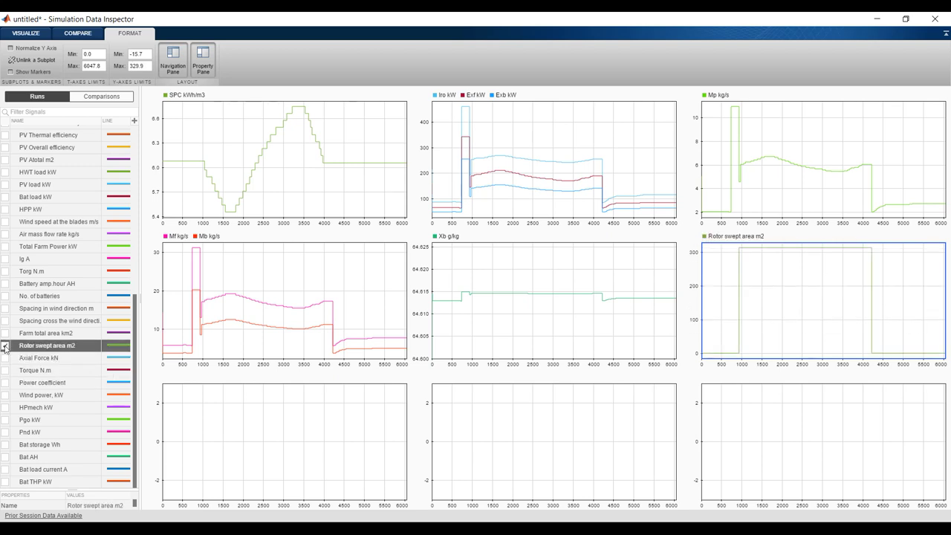
click(5, 346)
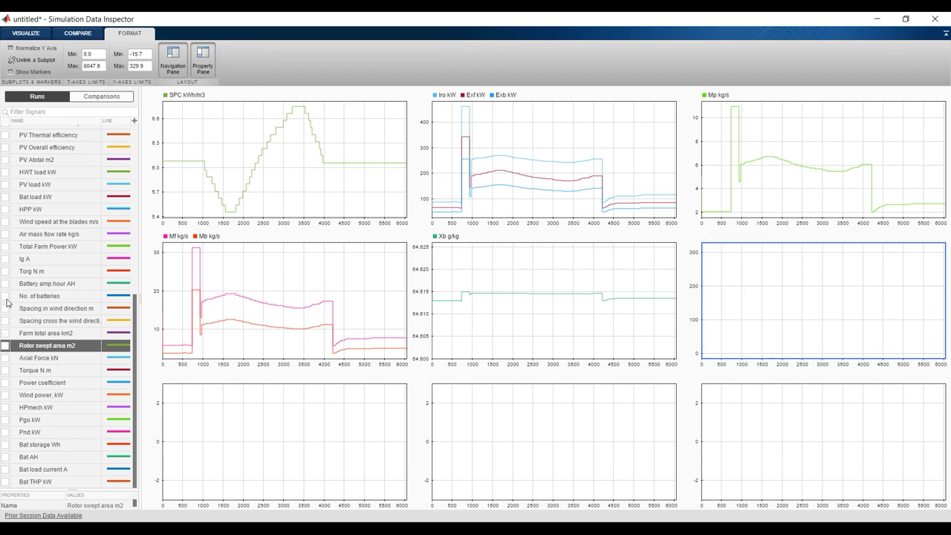
click(5, 297)
click(5, 297)
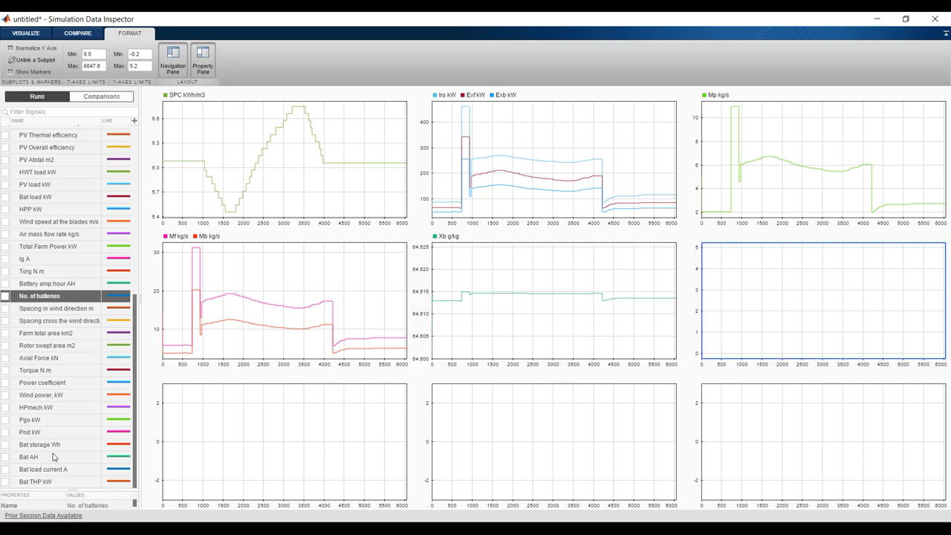
click(5, 395)
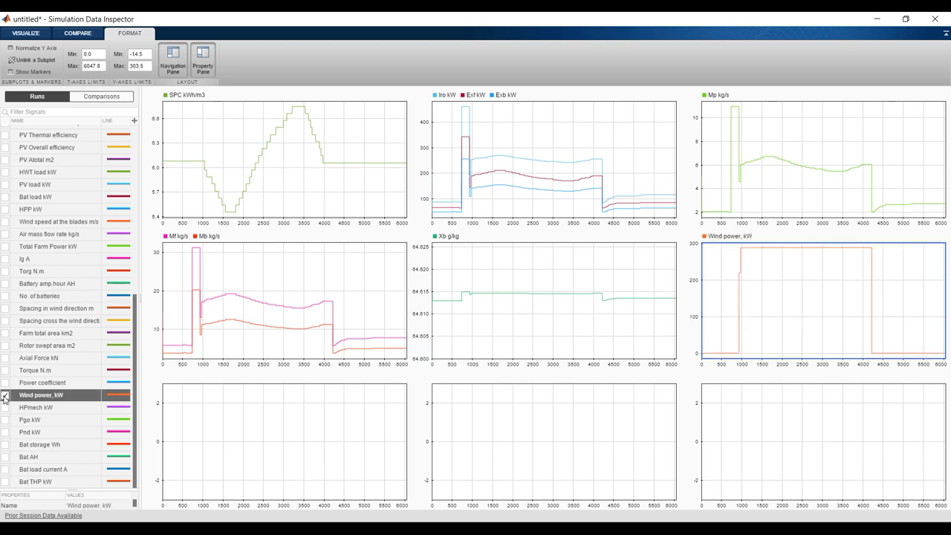
click(6, 395)
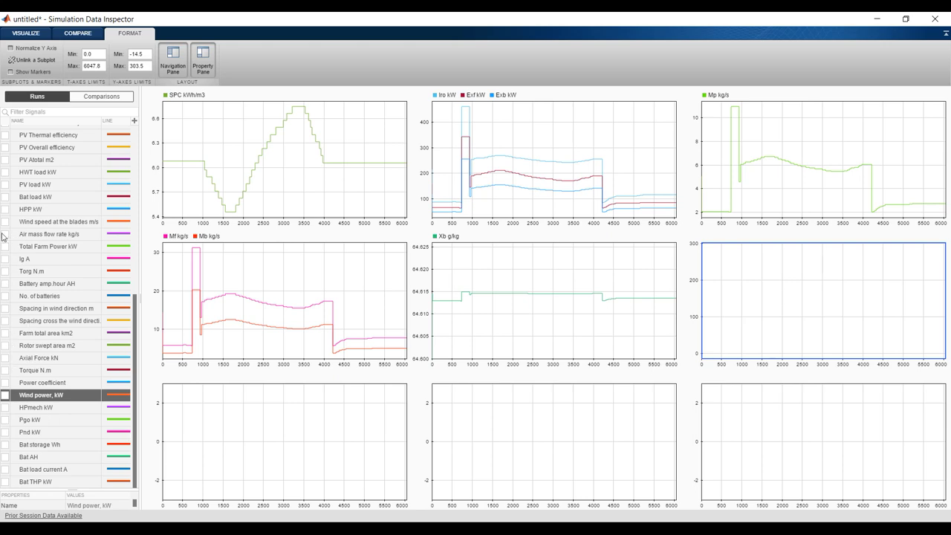
Plot the HWT load, PV load and Bat load kW signals together in the sixth subplot
click(5, 172)
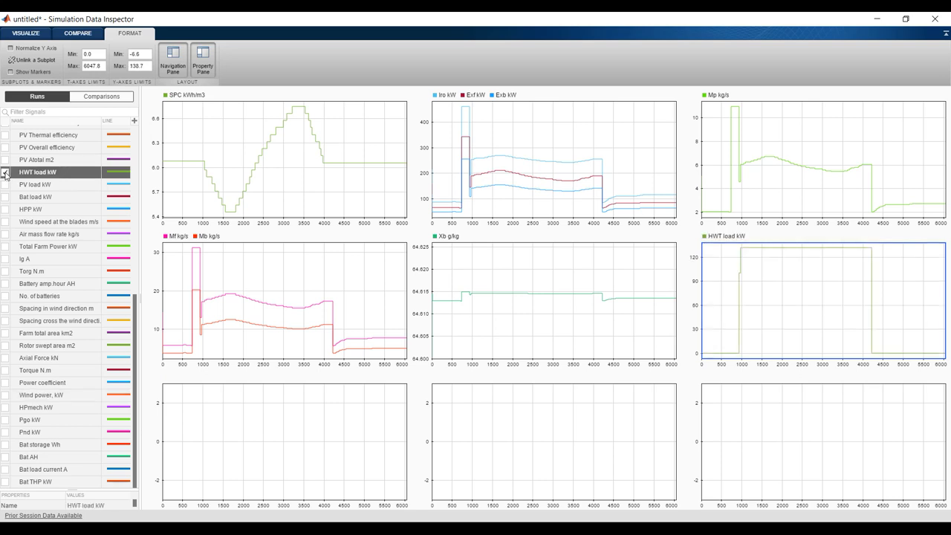
click(5, 184)
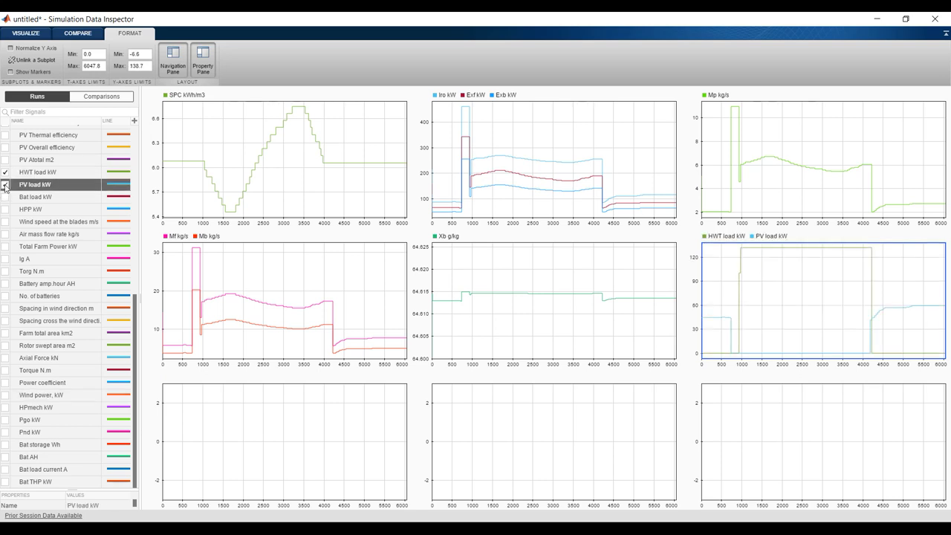
click(5, 197)
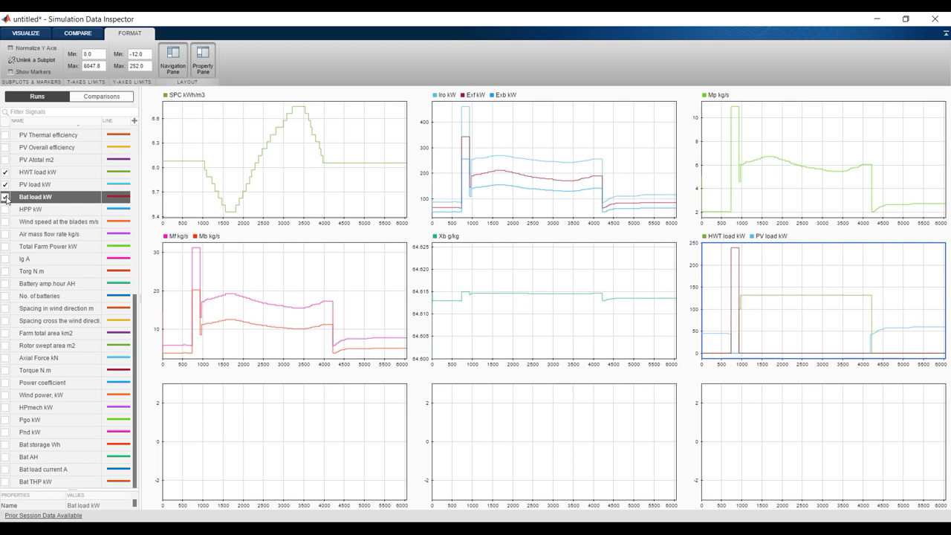
click(5, 197)
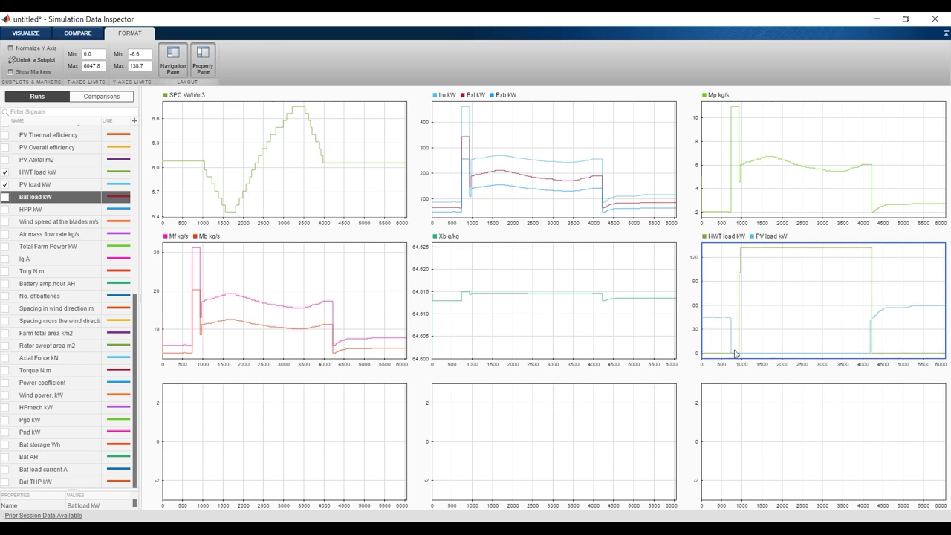
click(5, 197)
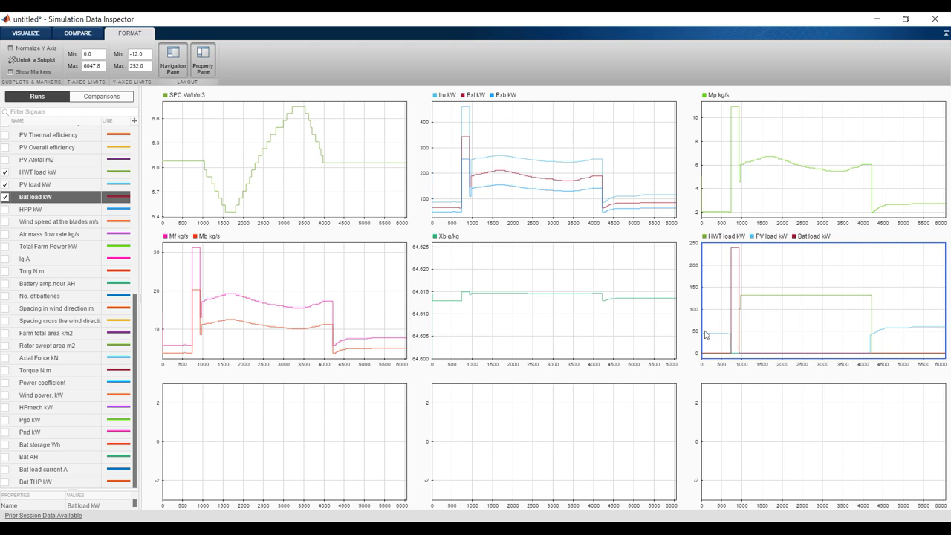
Plot PV Overall efficiency in the seventh subplot and set its y-axis limits to 0 and 0.24
click(295, 425)
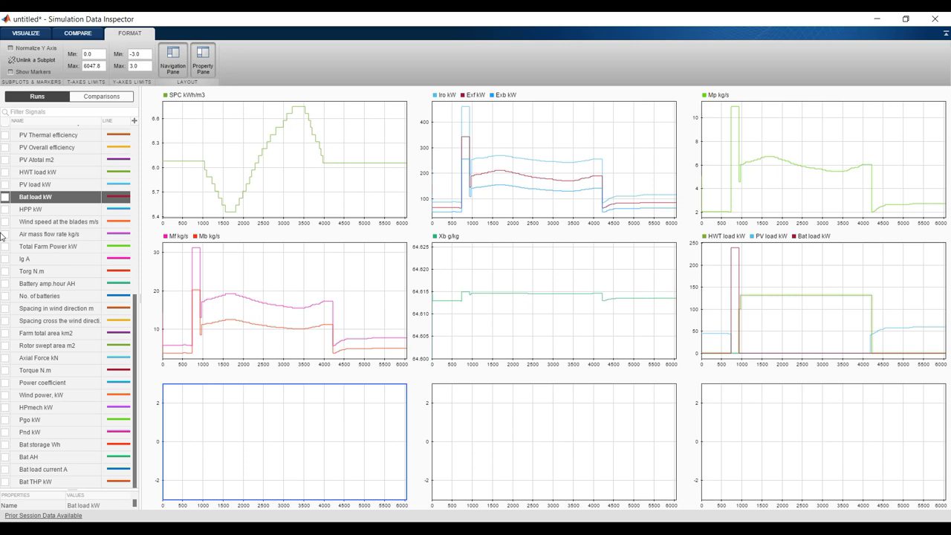
click(5, 148)
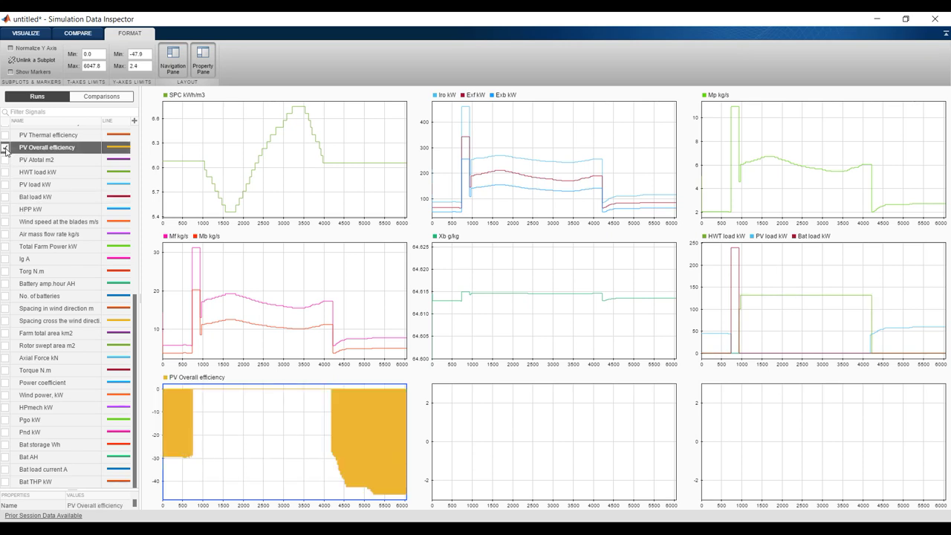
click(147, 55)
double_click(147, 55)
text(0)
double_click(147, 65)
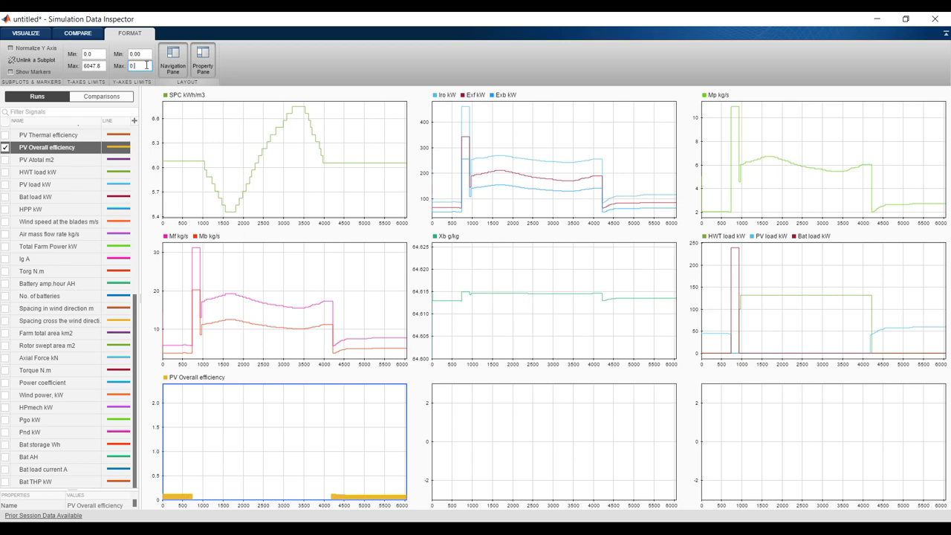
text(0.24)
double_click(144, 54)
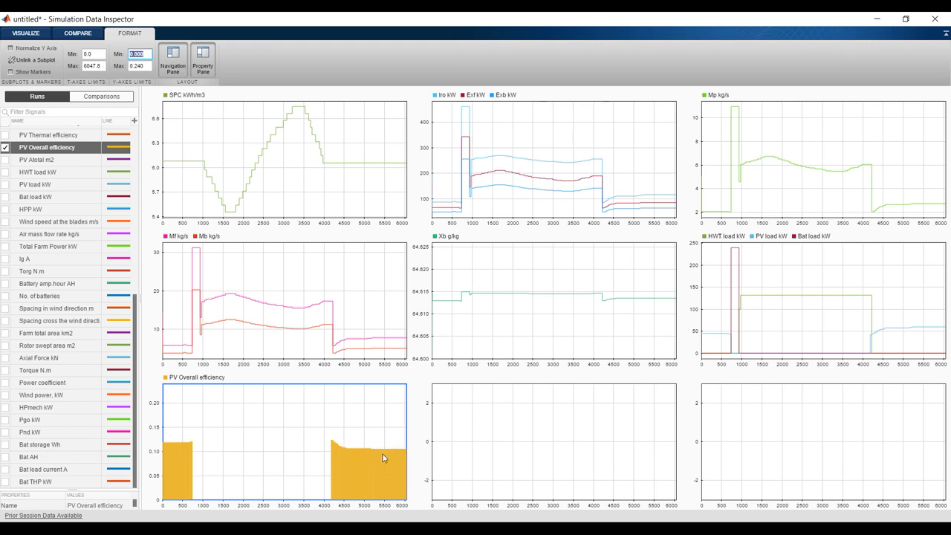
Plot the Axial Force kN signal in the eighth subplot
click(547, 431)
scroll(27, 169, up, 1)
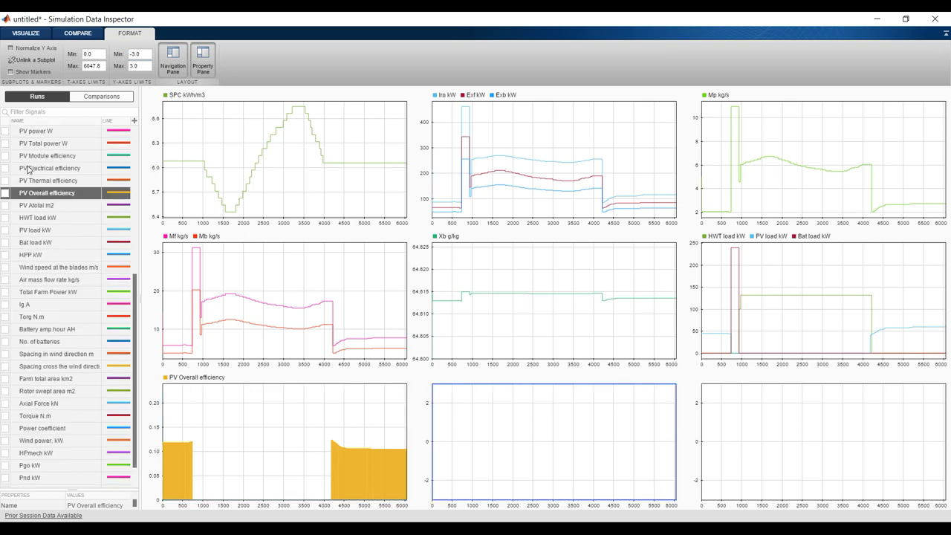
scroll(27, 169, up, 2)
scroll(40, 288, down, 2)
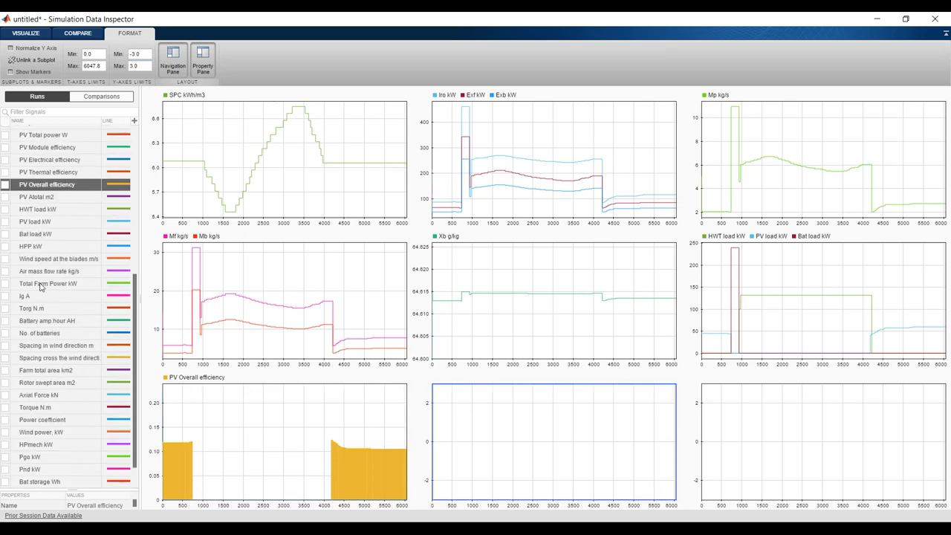
scroll(33, 298, down, 1)
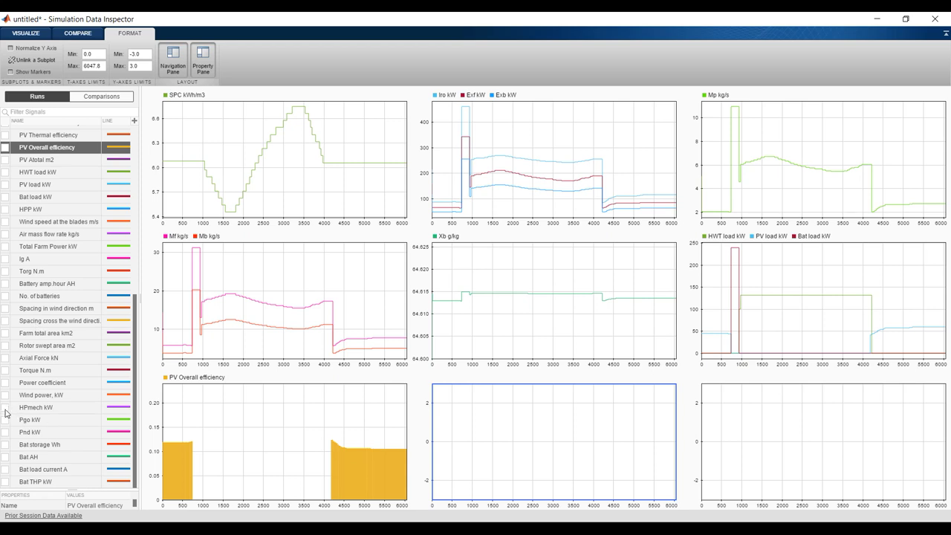
click(6, 358)
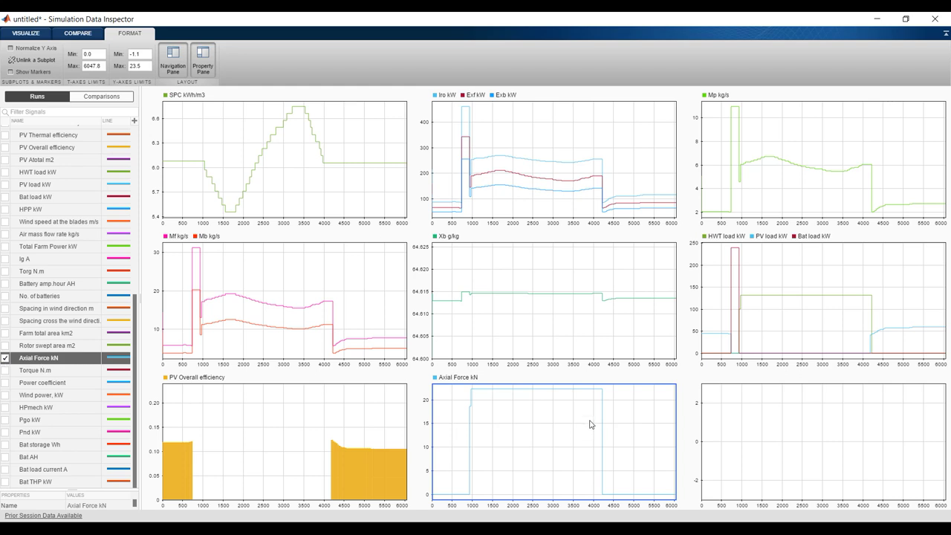
click(742, 407)
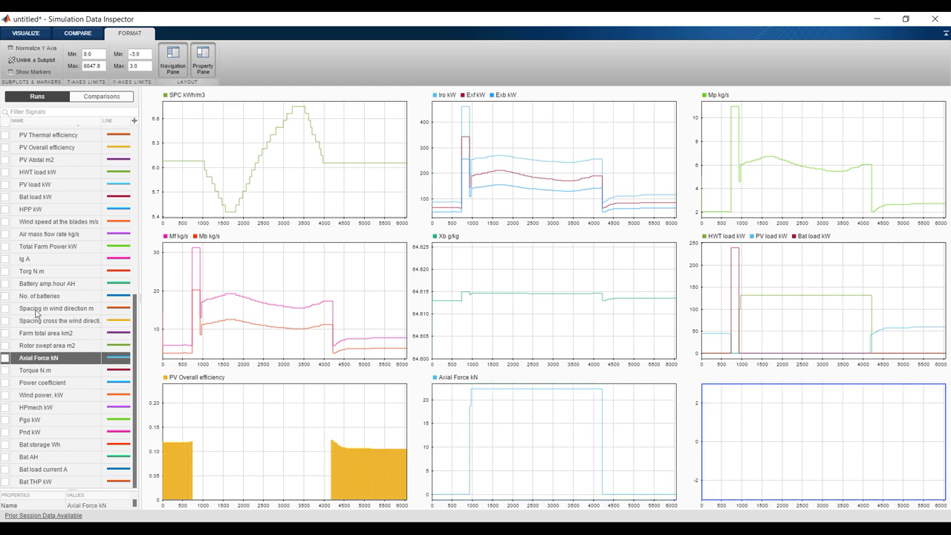
scroll(19, 286, up, 5)
scroll(19, 286, up, 2)
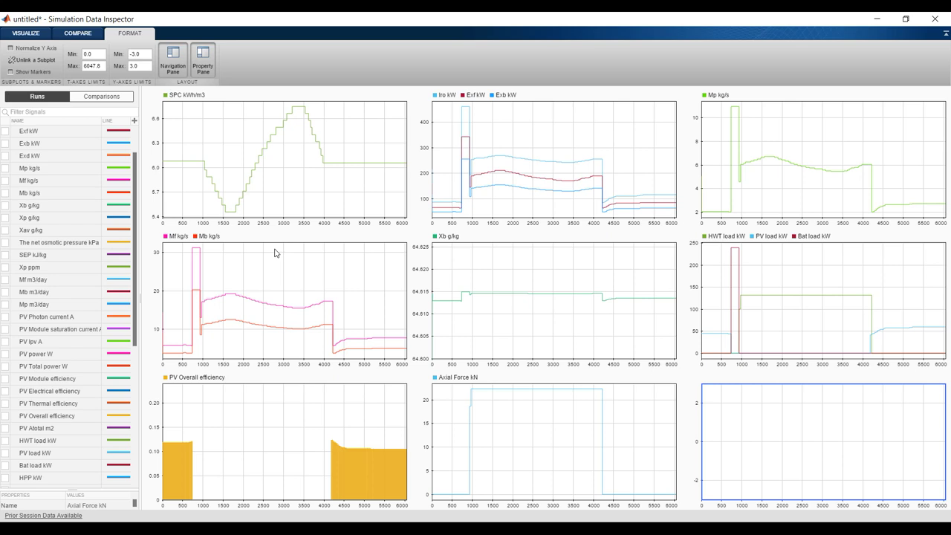
Delete all runs and signals from the Simulation Data Inspector and close it
click(26, 33)
click(107, 48)
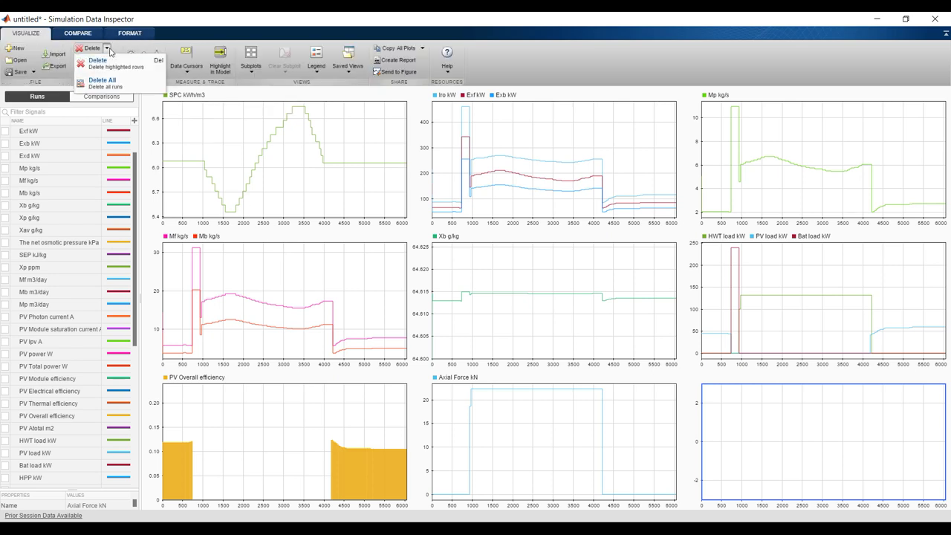
click(546, 56)
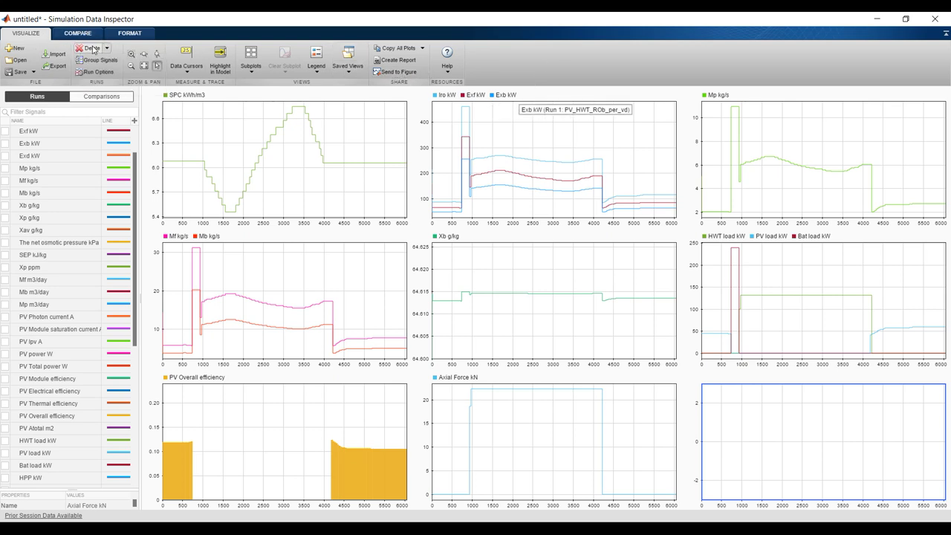
click(108, 48)
click(111, 87)
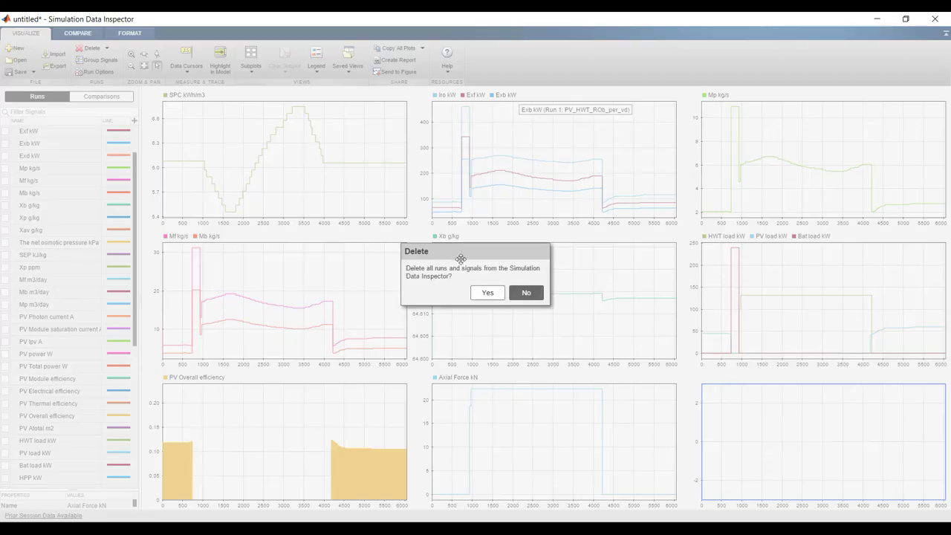
click(486, 293)
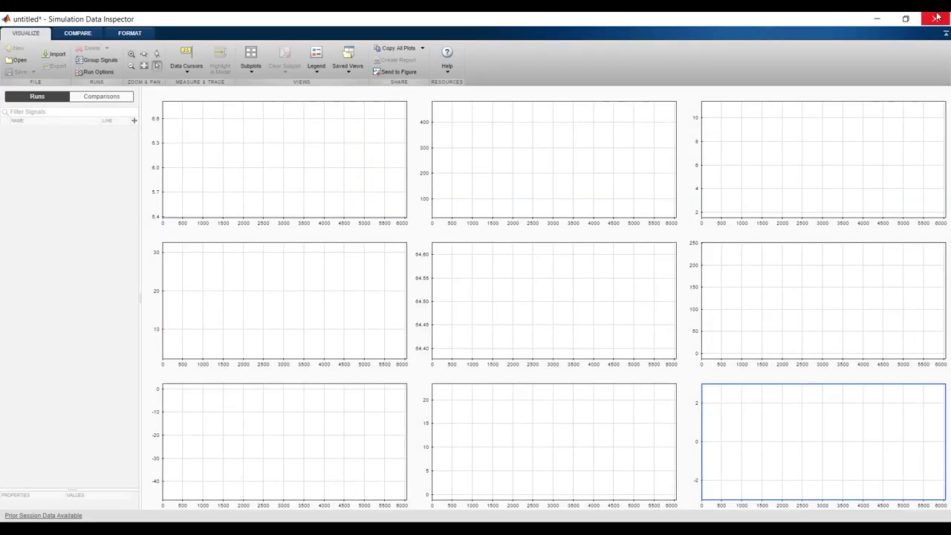
click(936, 17)
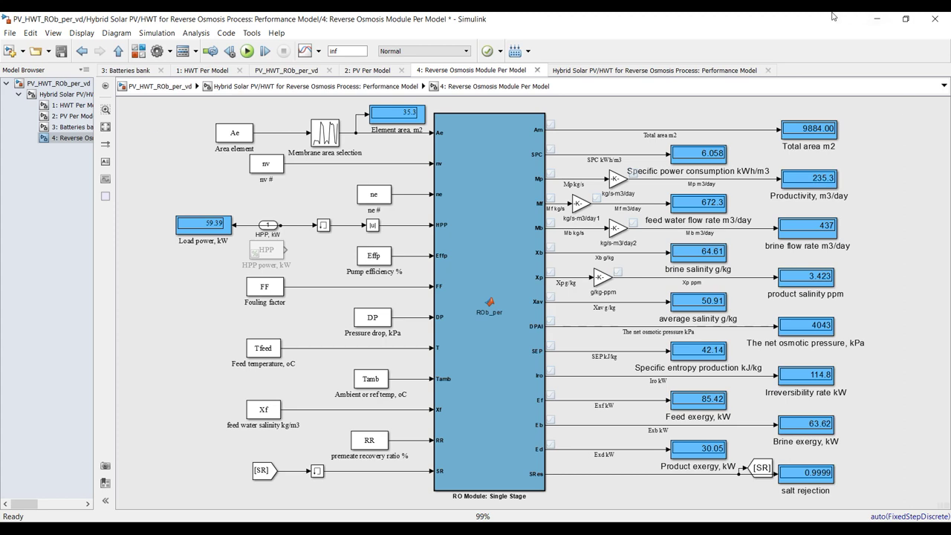
Save the top-level model, and save a copy of it as PV_HWT_ROb_per_vd2 in Simulink Models (*.slx) format
click(67, 84)
click(62, 51)
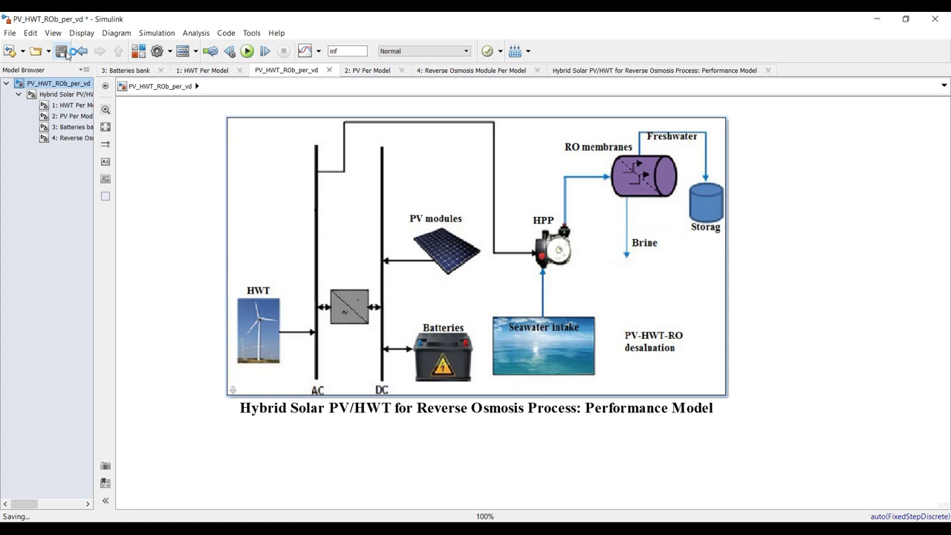
click(9, 33)
click(53, 113)
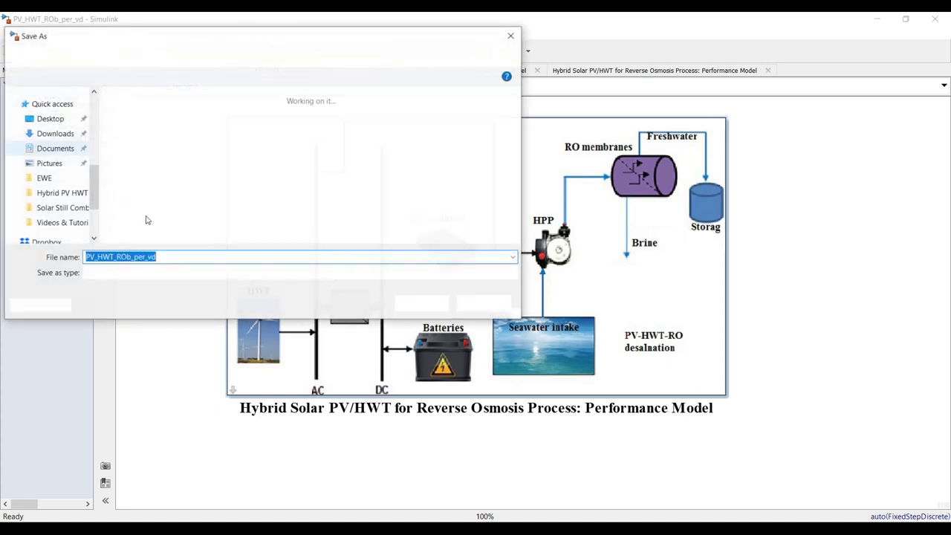
click(184, 256)
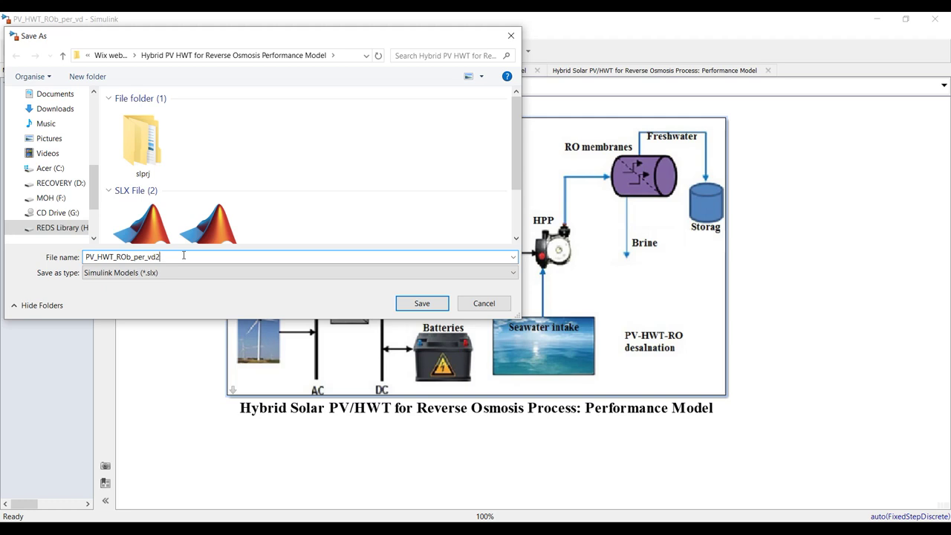
click(413, 304)
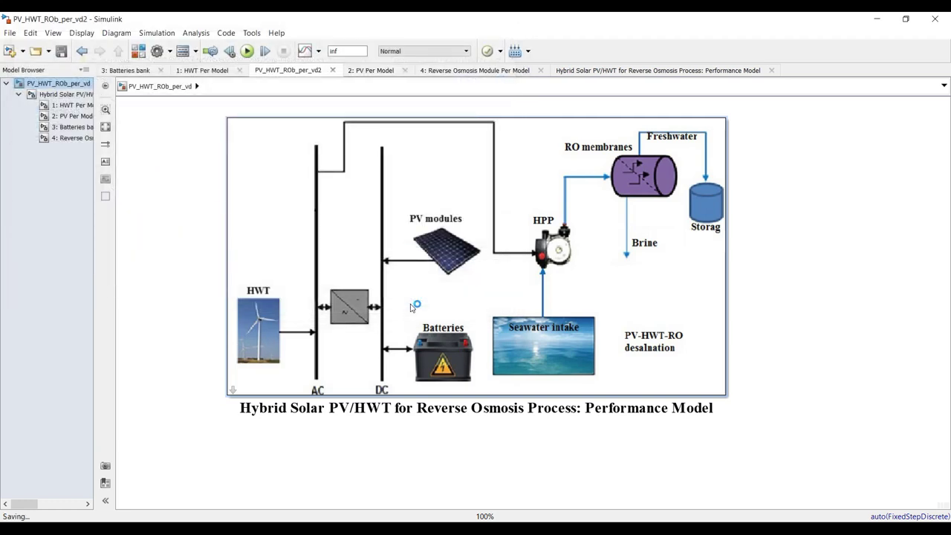
Open the Hybrid Solar PV/HWT performance model subsystem and select its Is, SRL, Vw and AWS input blocks
click(75, 95)
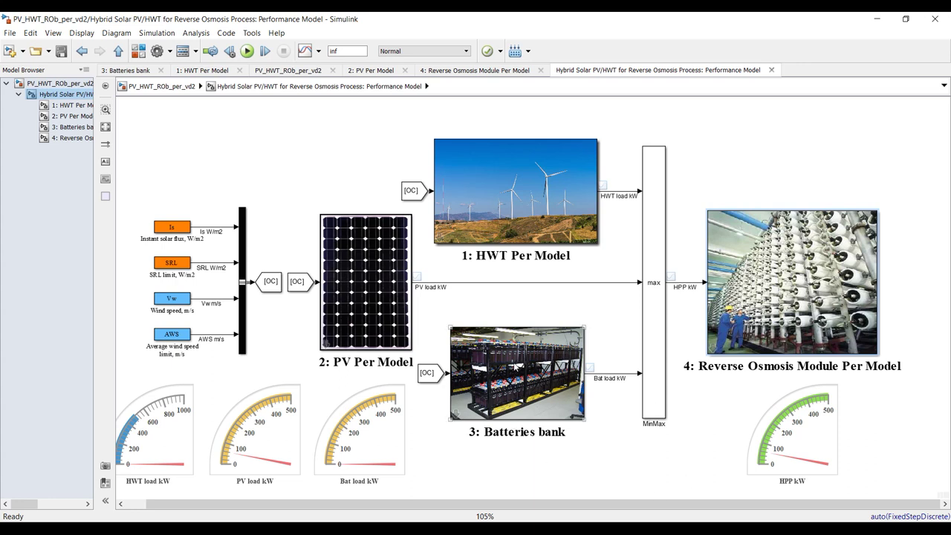
drag(147, 208, 185, 359)
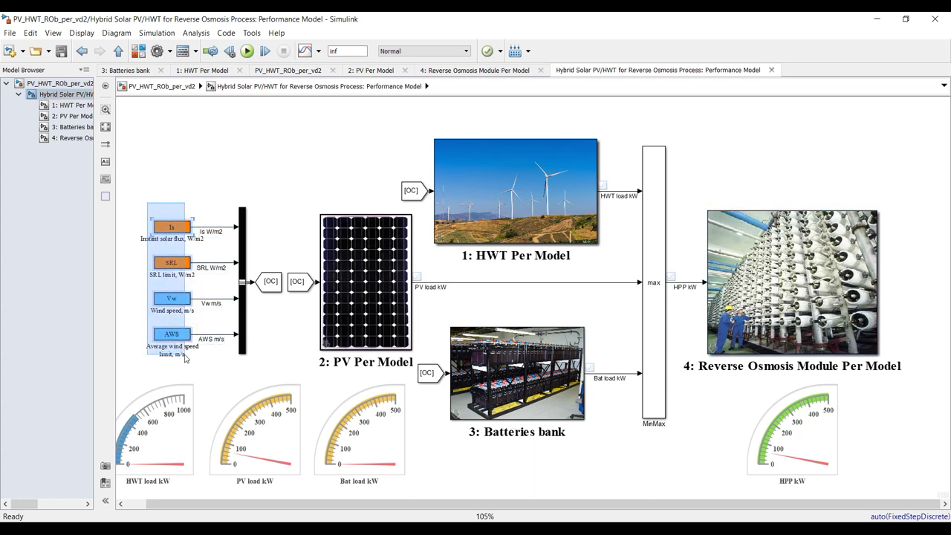
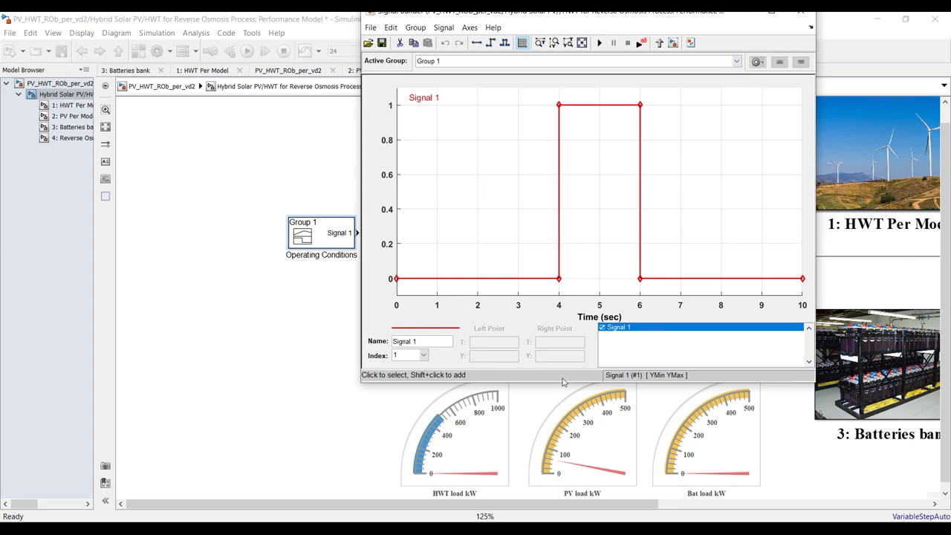
Maximize the Signal Builder window and set the time range to a minimum of 1 and a maximum of 24
drag(562, 384, 562, 435)
click(785, 22)
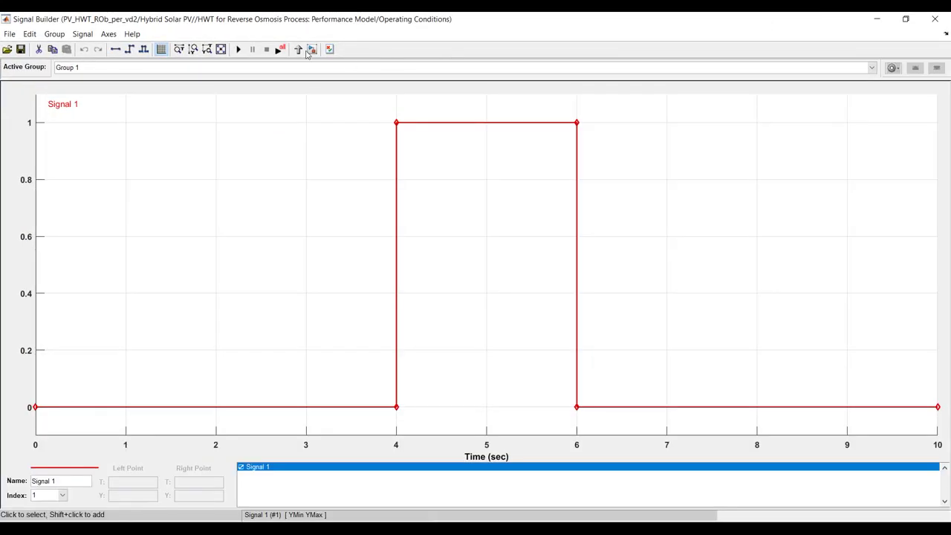
click(108, 34)
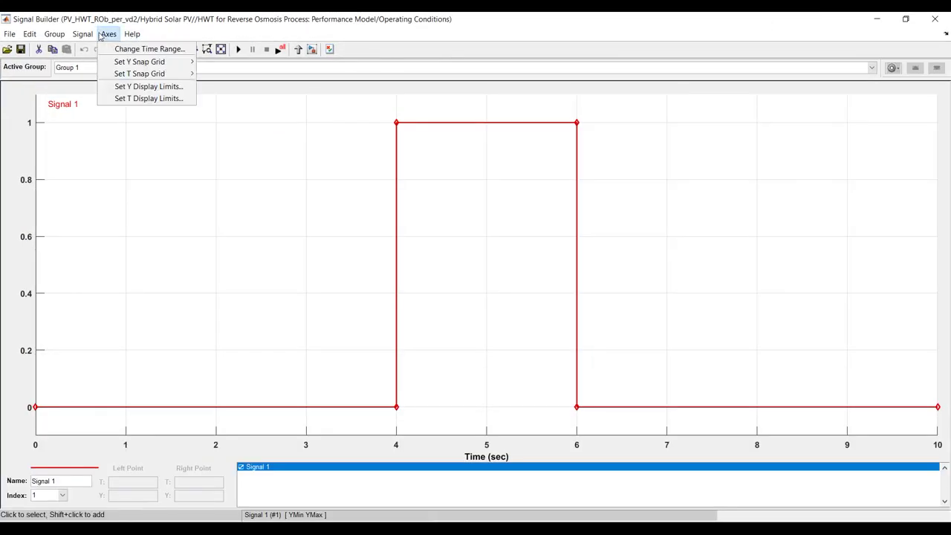
click(133, 47)
text(1)
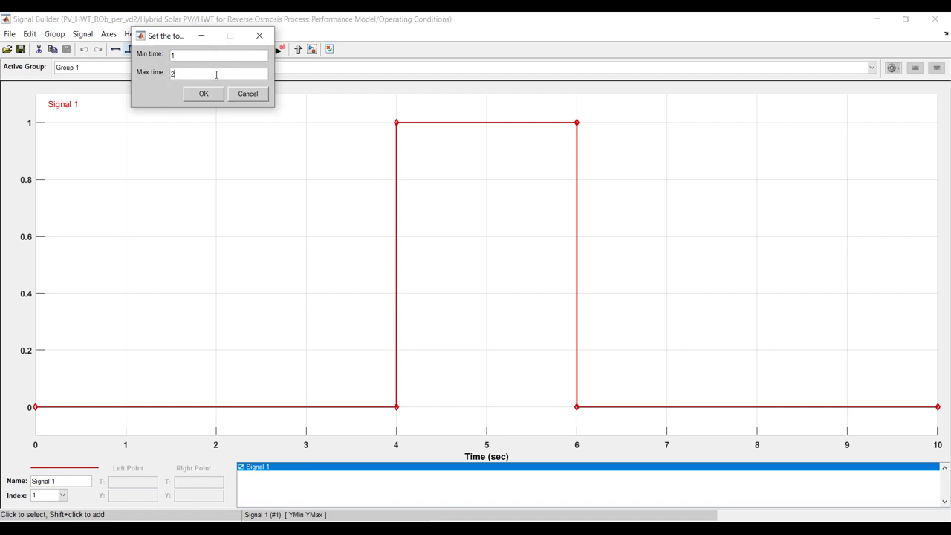
click(205, 93)
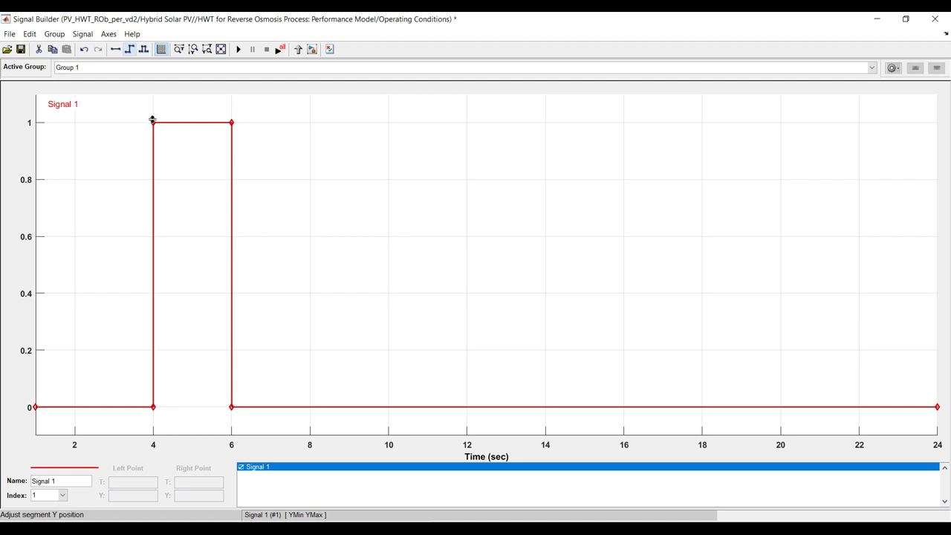
Replace Signal 1 with a custom waveform using time values 1:1:24 and Y values 1:1:24
click(88, 37)
mouse_move(103, 49)
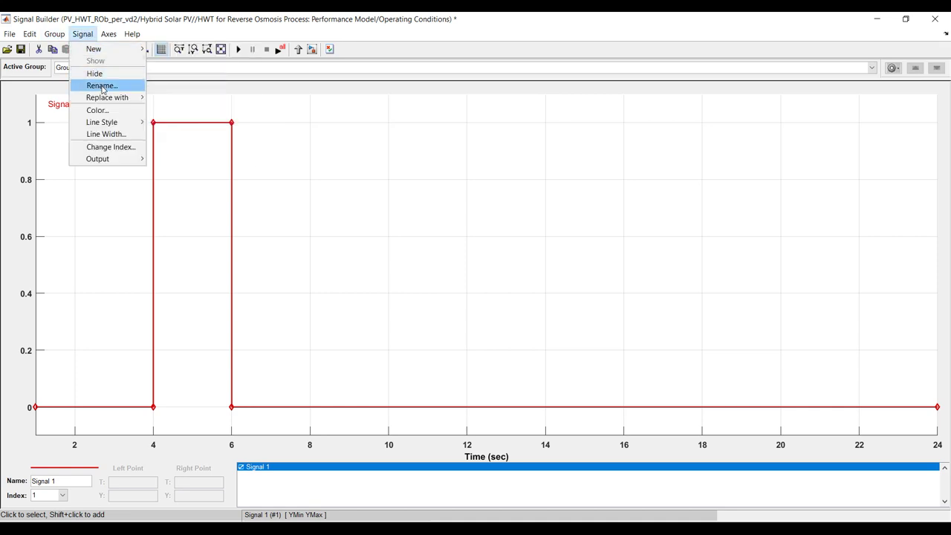
mouse_move(106, 97)
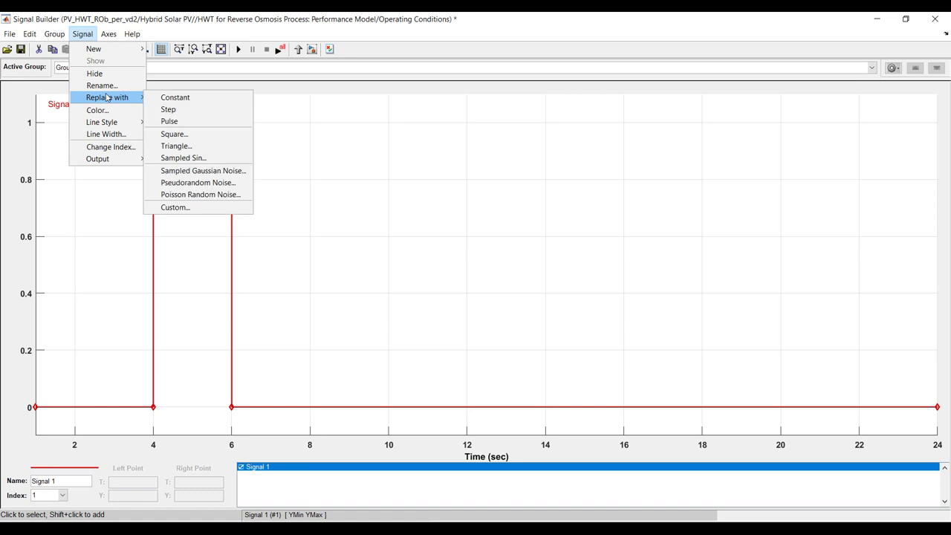
click(176, 208)
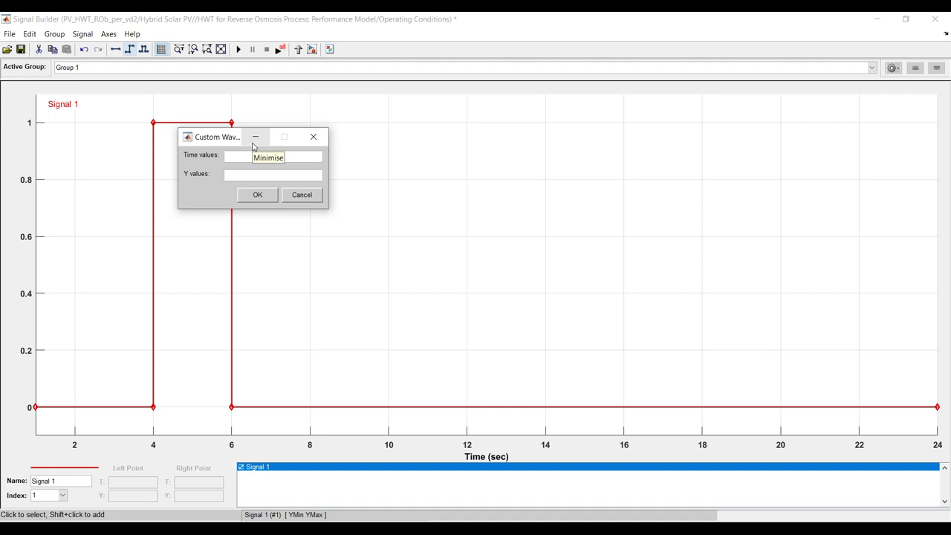
text(1:1:24)
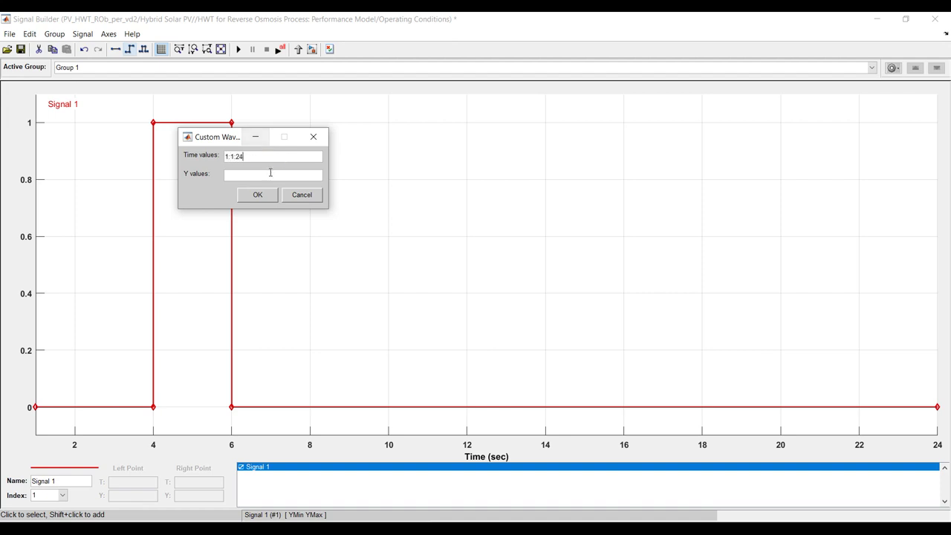
click(270, 175)
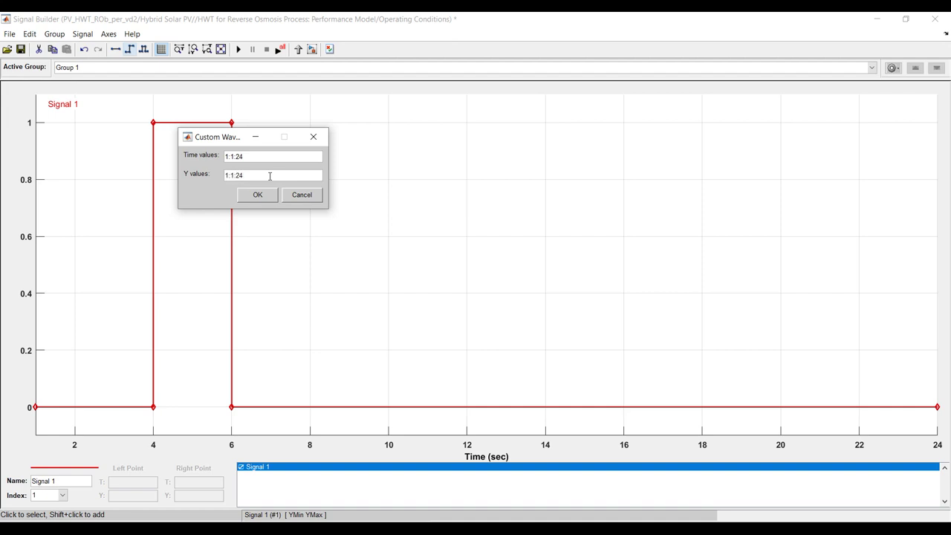
click(256, 195)
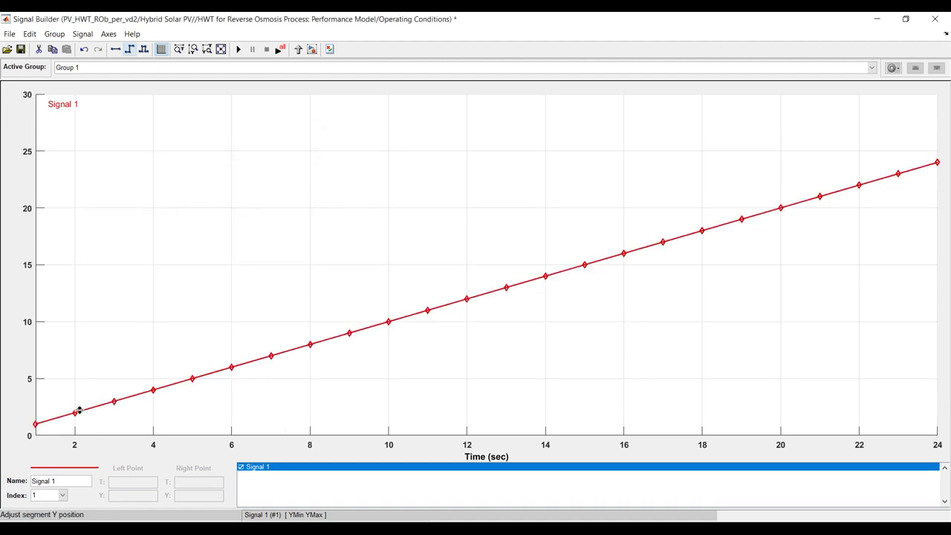
Raise Signal 1's points at times 1 to 6 to Y values of about 5.7, 11.4, 9.2, 13.3, 15.3 and 10.6
drag(35, 424, 36, 370)
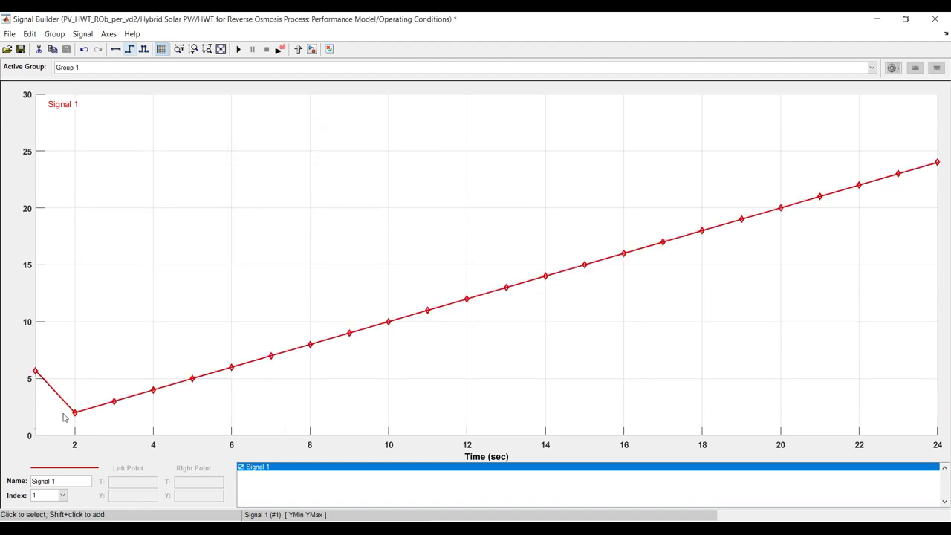
click(75, 408)
drag(75, 408, 75, 305)
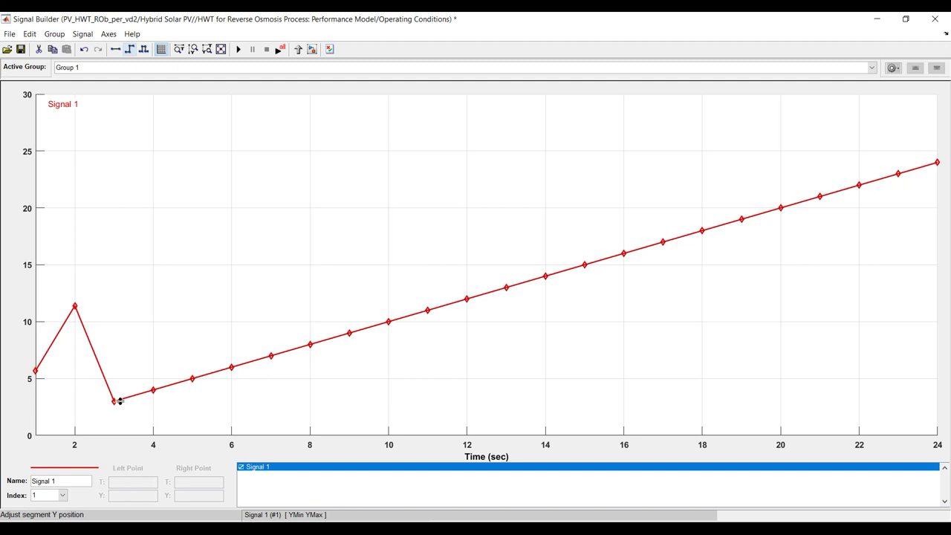
drag(116, 400, 125, 330)
drag(154, 391, 168, 301)
drag(192, 378, 204, 260)
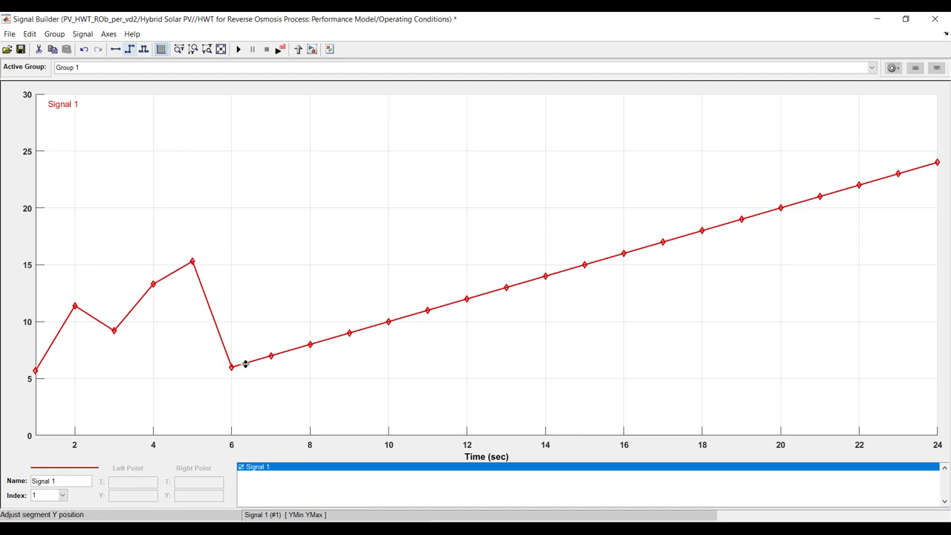
drag(232, 367, 238, 315)
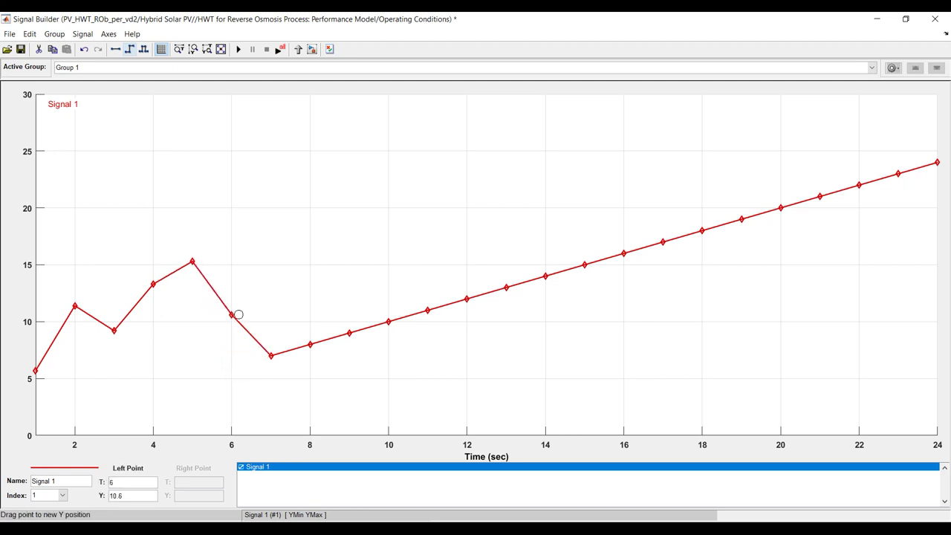
Raise Signal 1's points at times 7, 8 and 9 to Y values of about 12.8, 12.9 and 16
click(270, 357)
drag(269, 357, 284, 284)
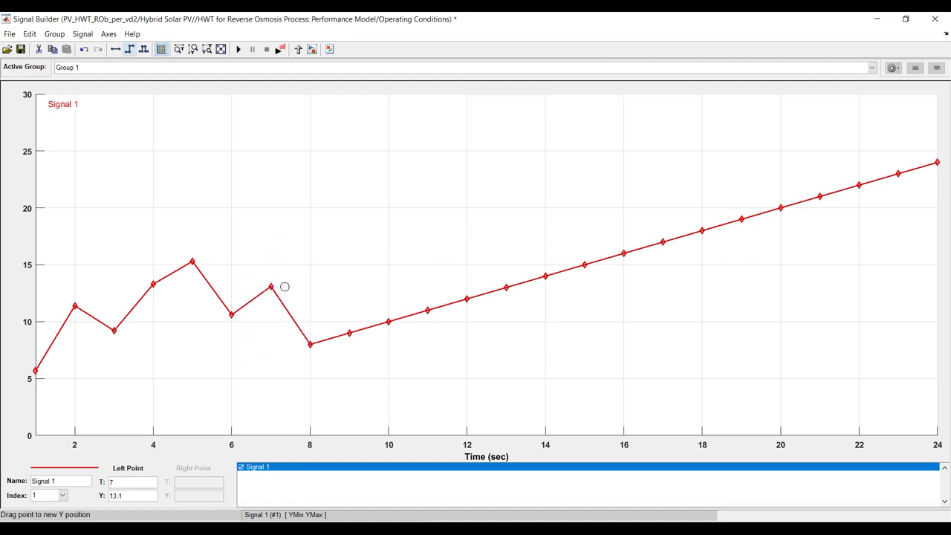
click(313, 320)
click(311, 344)
drag(310, 344, 321, 288)
click(351, 342)
drag(350, 335, 361, 254)
Lower Signal 1's points at times 10 to 15, to Y values of about 4.2, three at 3.3 and two at 2
drag(389, 323, 390, 387)
drag(428, 310, 437, 397)
drag(466, 299, 471, 394)
drag(506, 287, 539, 397)
drag(545, 276, 575, 412)
drag(586, 263, 612, 411)
Lower Signal 1's points at times 16, 17 and 18 to Y values of about 7.9, 12.8 and 14.1
drag(624, 253, 643, 343)
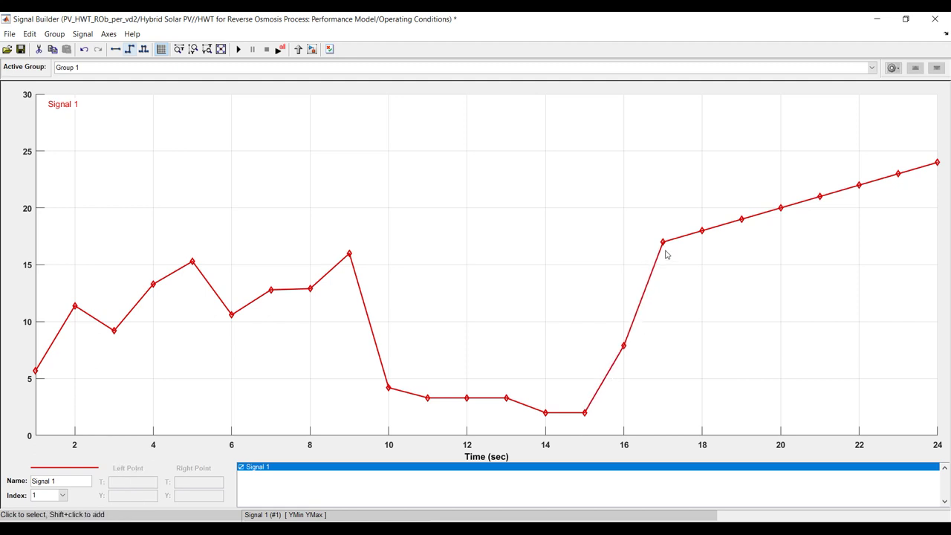
drag(664, 239, 671, 289)
click(702, 231)
drag(702, 231, 711, 275)
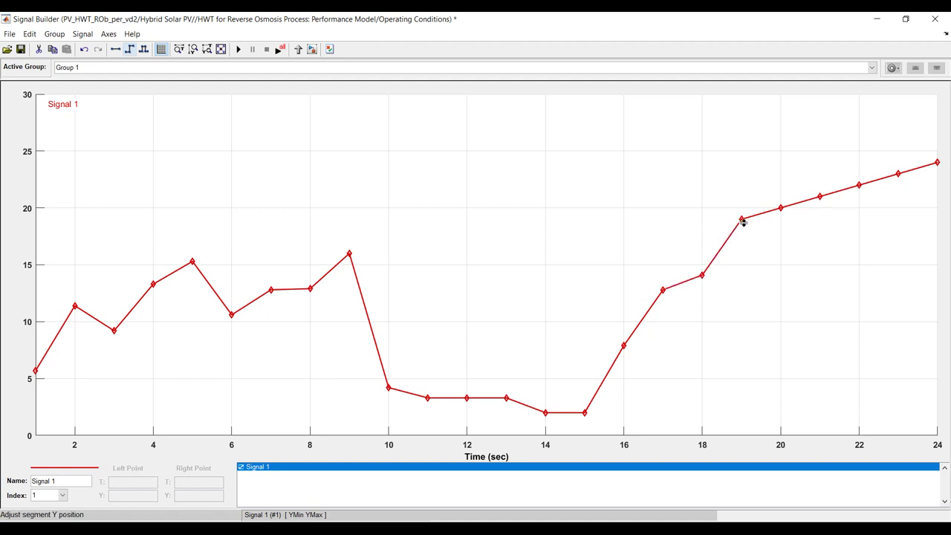
Lower Signal 1's points at times 19 to 24 to Y values of about 16.4, 13.3, 11.5, 6.7, 13 and 16.1
drag(742, 220, 741, 248)
drag(781, 208, 781, 284)
drag(819, 197, 819, 305)
drag(858, 186, 862, 358)
drag(898, 179, 898, 288)
drag(938, 162, 939, 253)
click(548, 234)
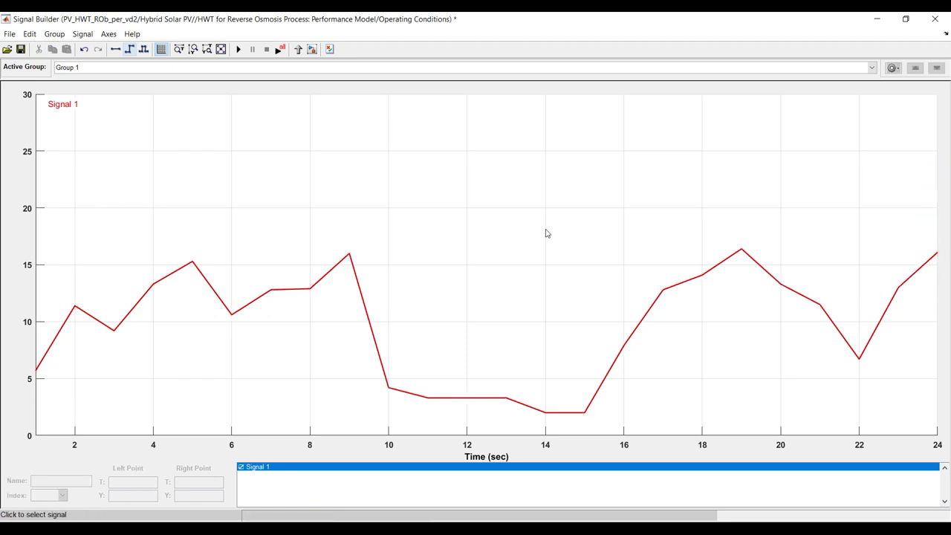
Rename Signal 1 as "AWS, m/s"
click(210, 283)
triple_click(72, 480)
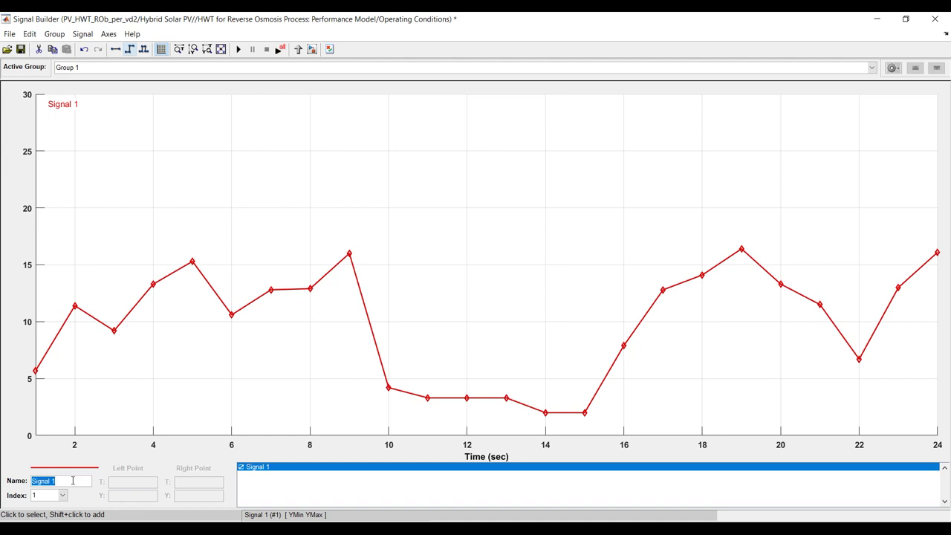
text(AWS, m/s)
click(216, 228)
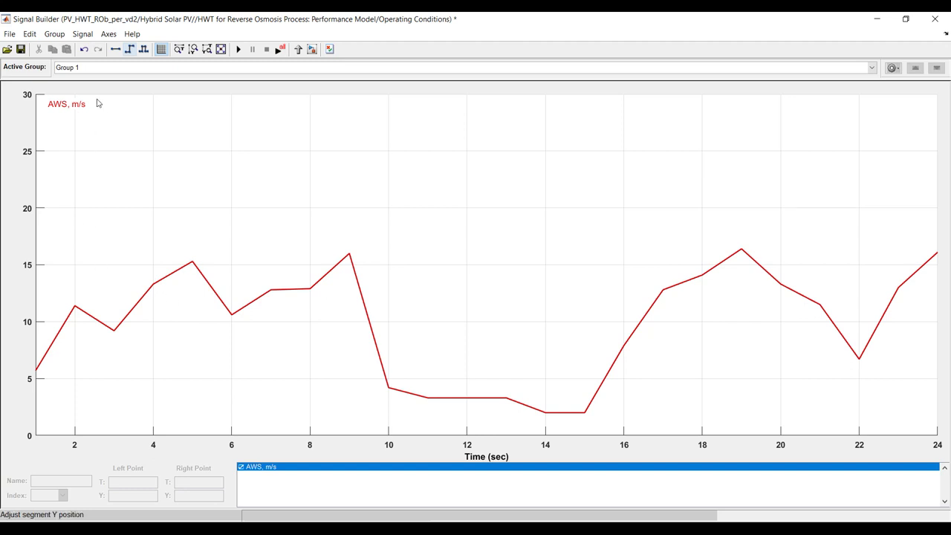
Add a new custom waveform signal with time values 1:1:24 and Y values 1:1:24
click(83, 35)
mouse_move(101, 49)
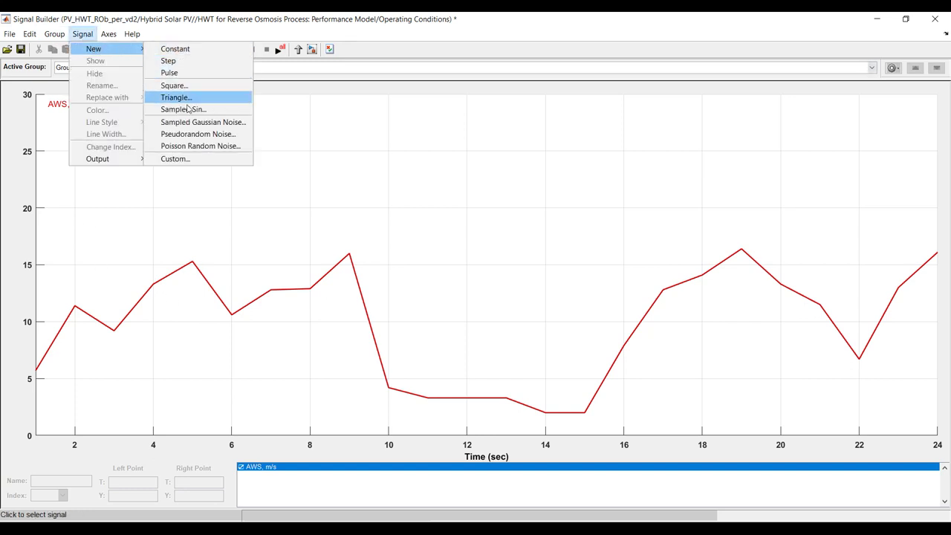
click(187, 159)
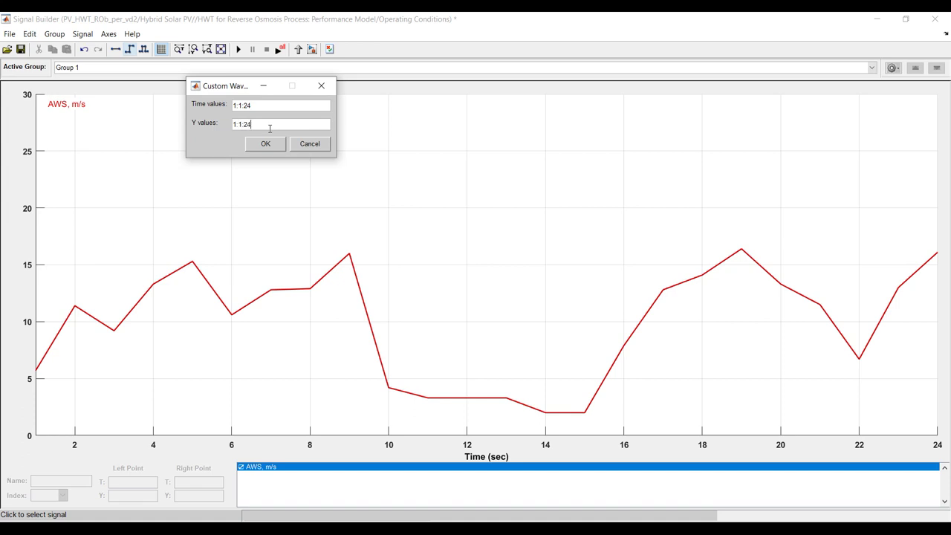
click(260, 146)
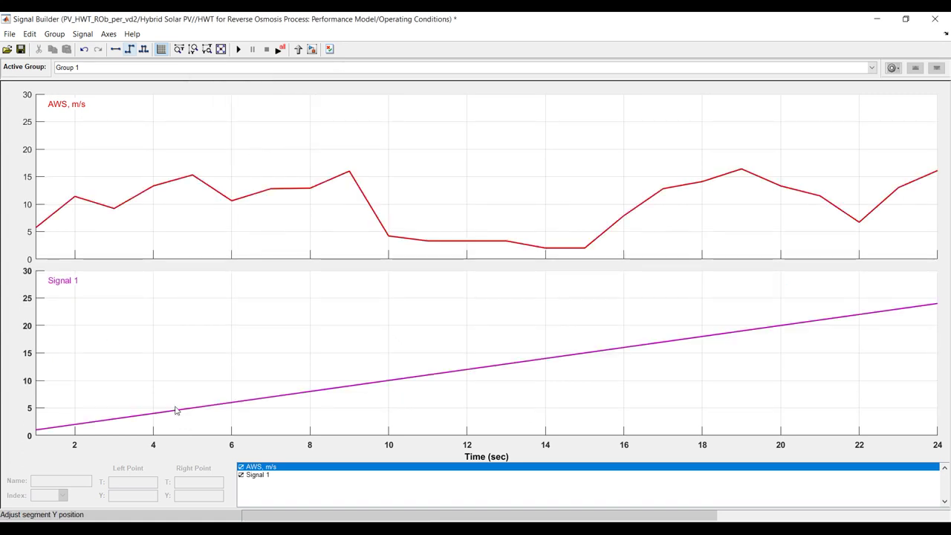
Change the new signal's index to 1 so it is placed above the AWS signal
click(182, 408)
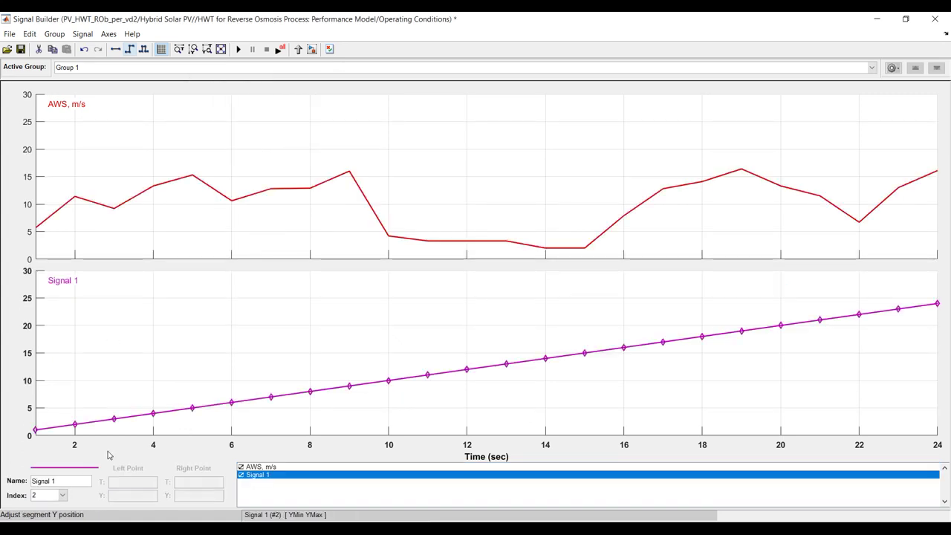
click(63, 494)
click(45, 506)
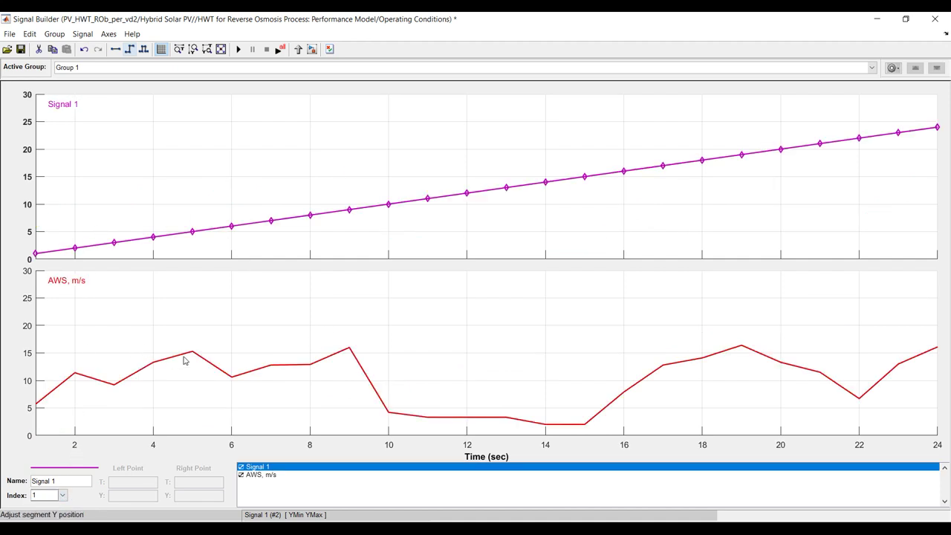
Set the new signal's points at times 1 to 4 to a Y value of 0
click(141, 238)
click(35, 253)
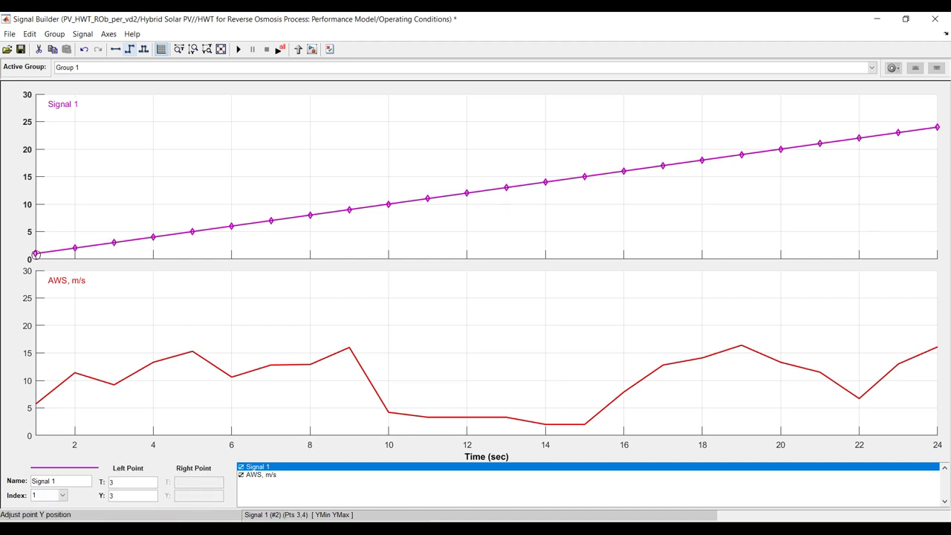
click(36, 253)
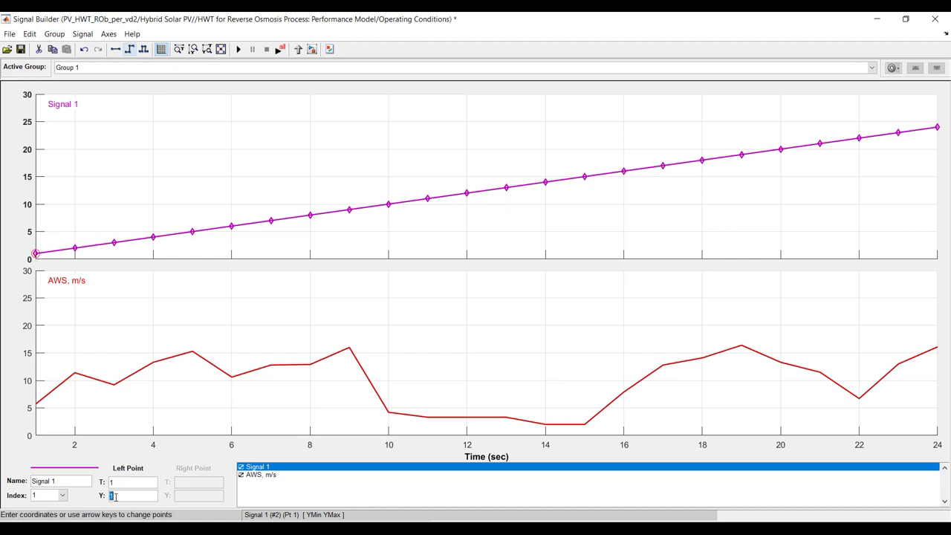
key(Return)
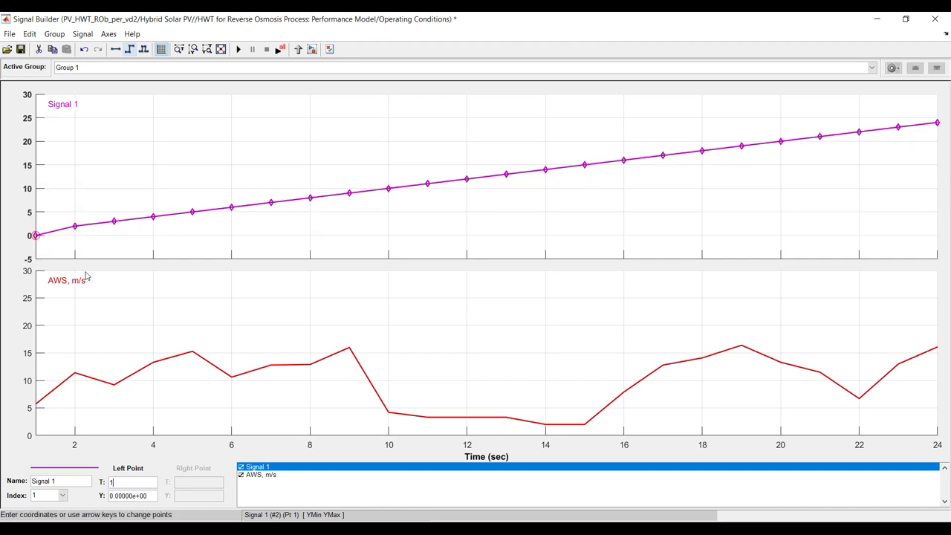
click(75, 229)
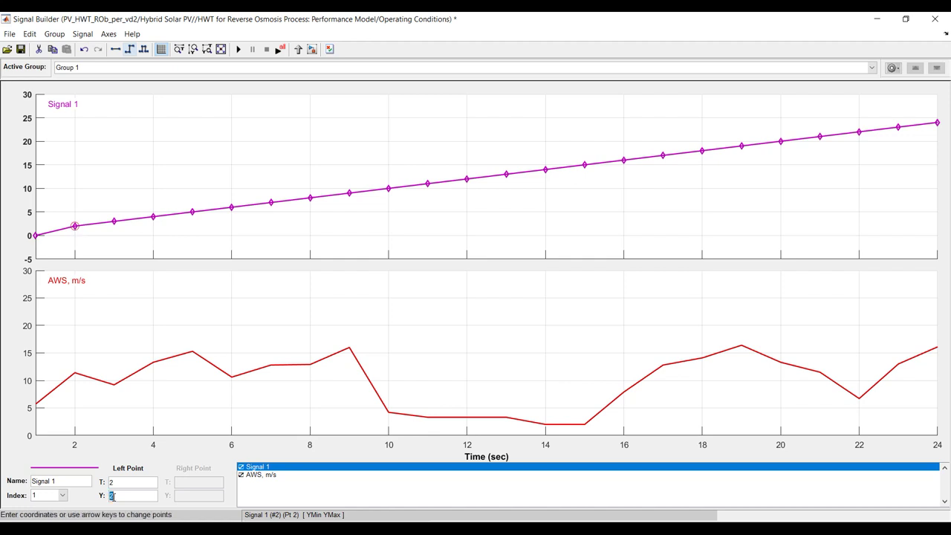
text(0)
click(115, 221)
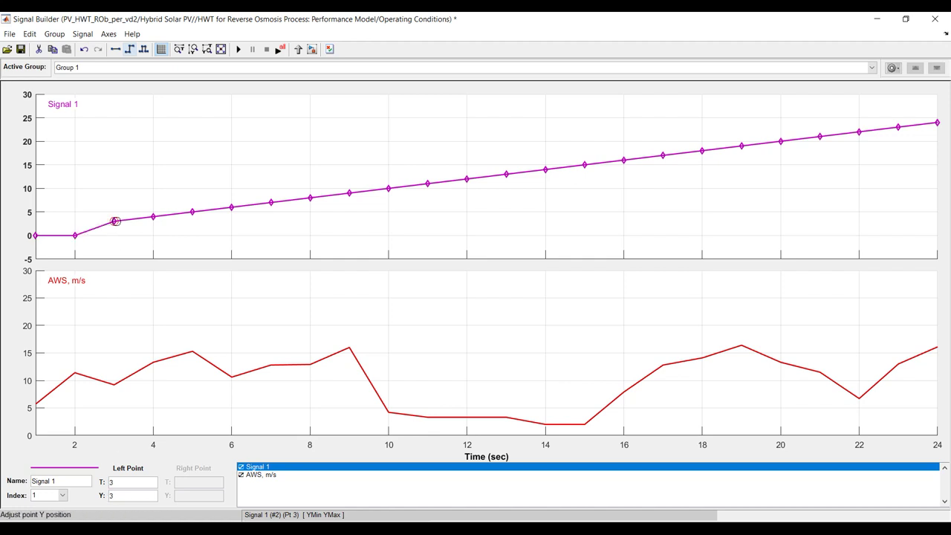
text(0)
key(Return)
click(153, 216)
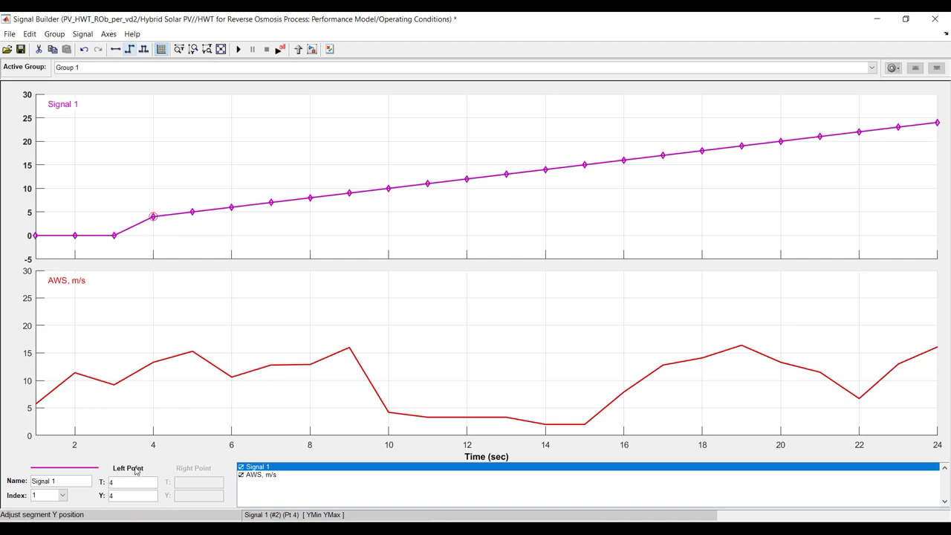
text(0)
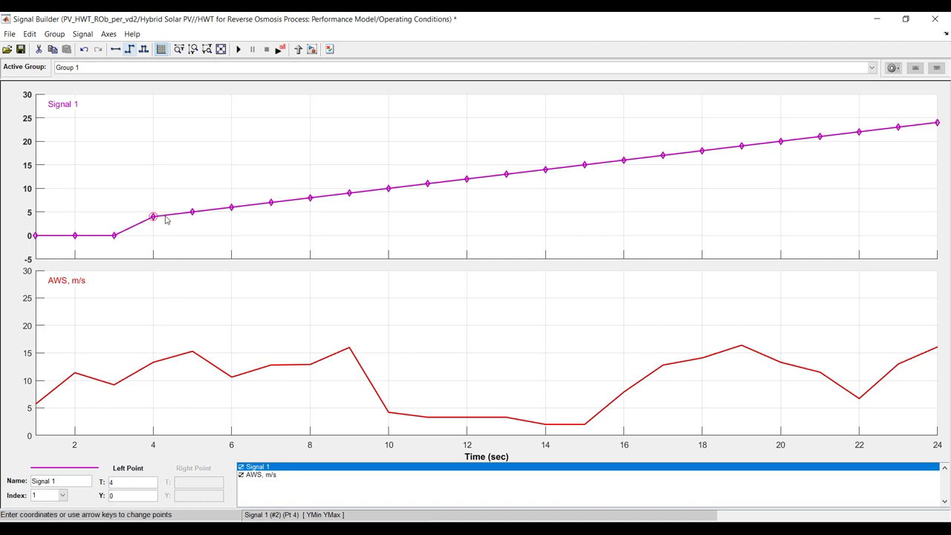
key(Return)
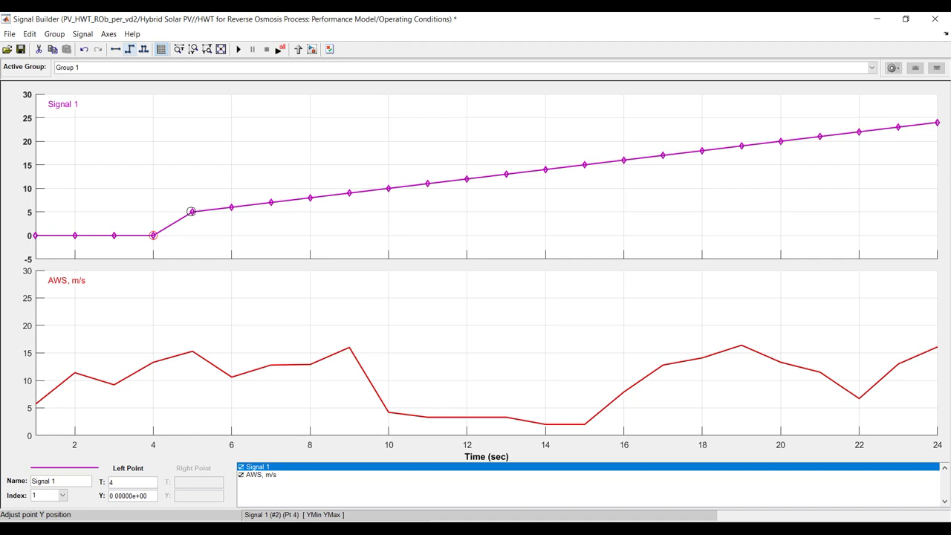
Lower the new signal's points at times 5 and 6 to a Y value of 0
drag(191, 212, 193, 235)
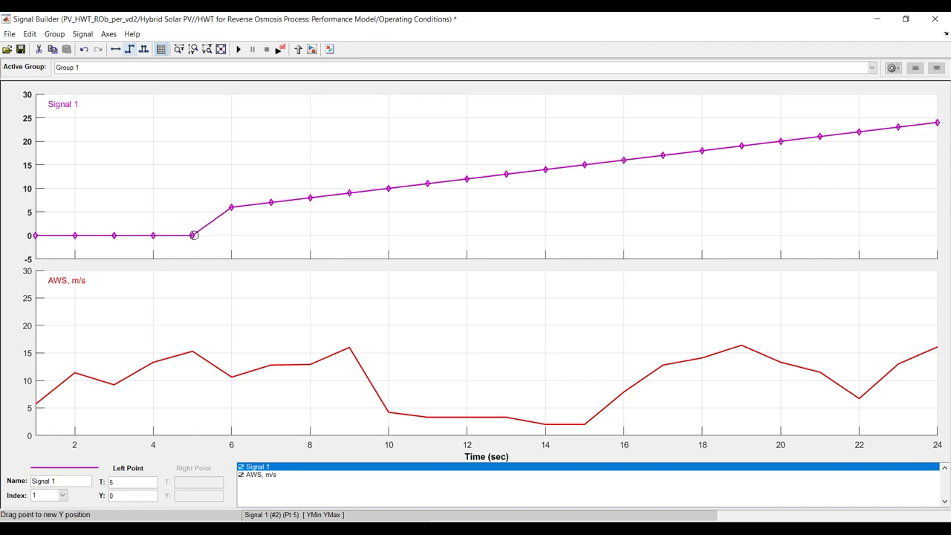
click(194, 236)
drag(230, 208, 235, 235)
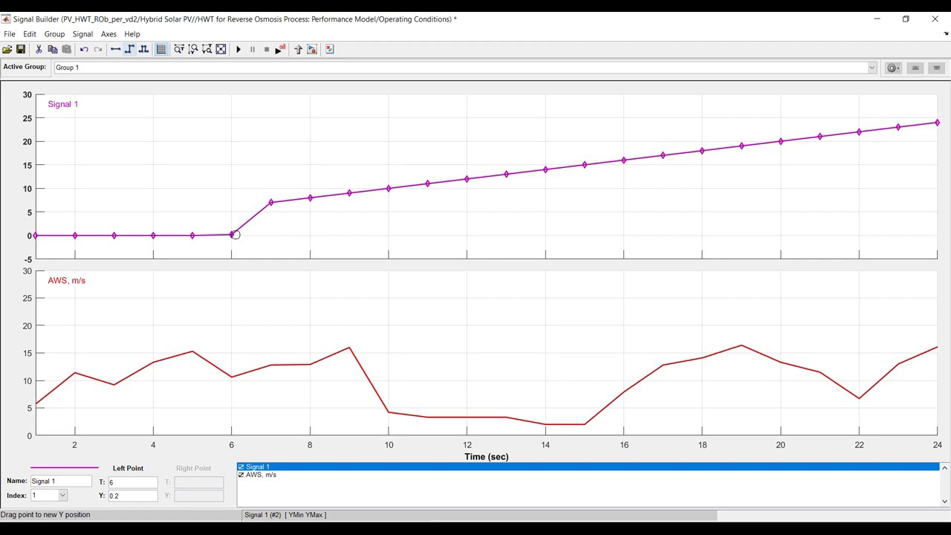
click(166, 447)
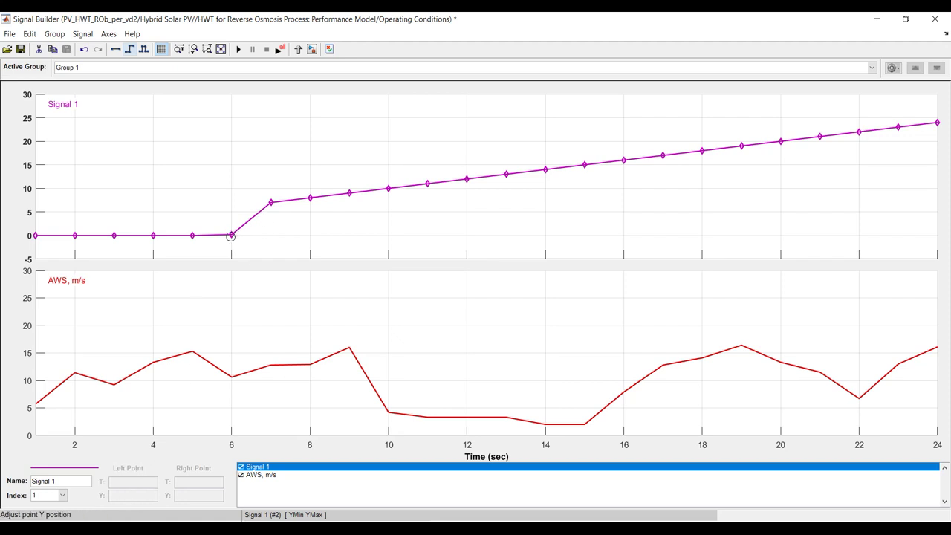
click(231, 237)
double_click(126, 492)
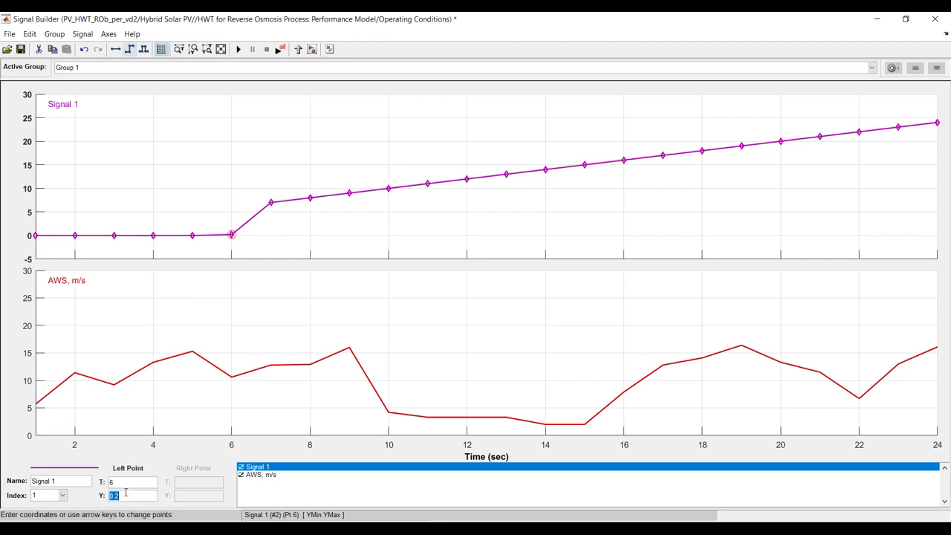
text(0)
click(132, 484)
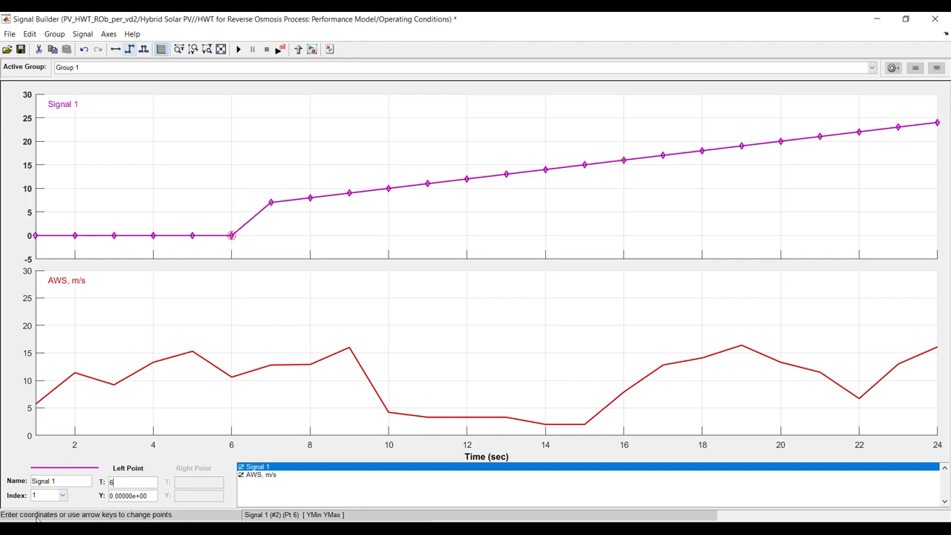
Rename the new signal as "Is, W/m2" and set its point at time 7 to a Y value of 100
drag(75, 478, 14, 480)
text(I)
click(270, 203)
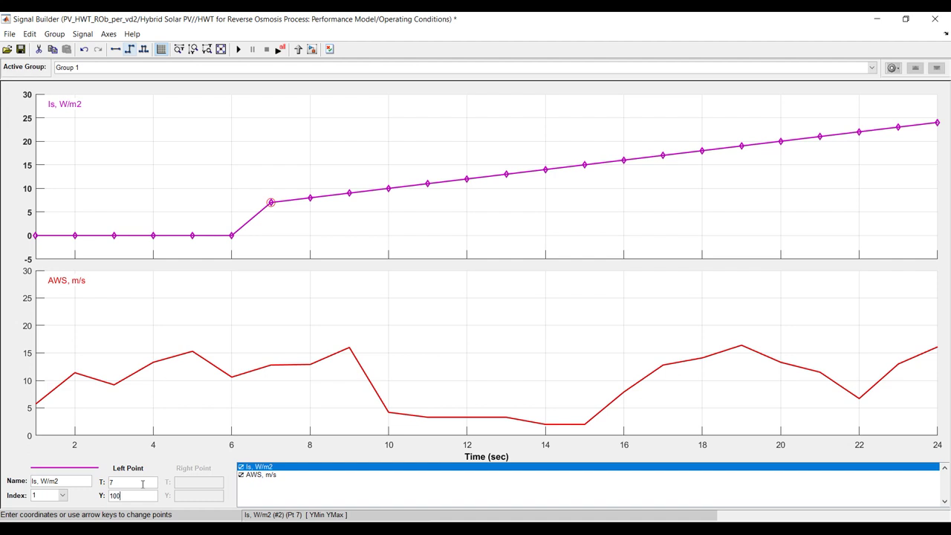
text(100)
key(Return)
Set the Is signal's points at times 8 and 9 to Y values of 200 and 350
click(310, 234)
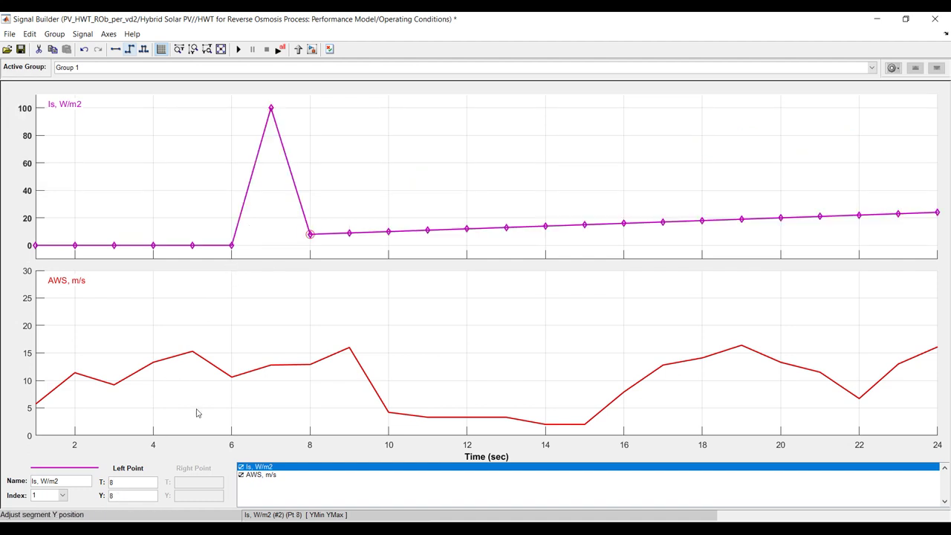
click(128, 495)
text(2.00)
key(Return)
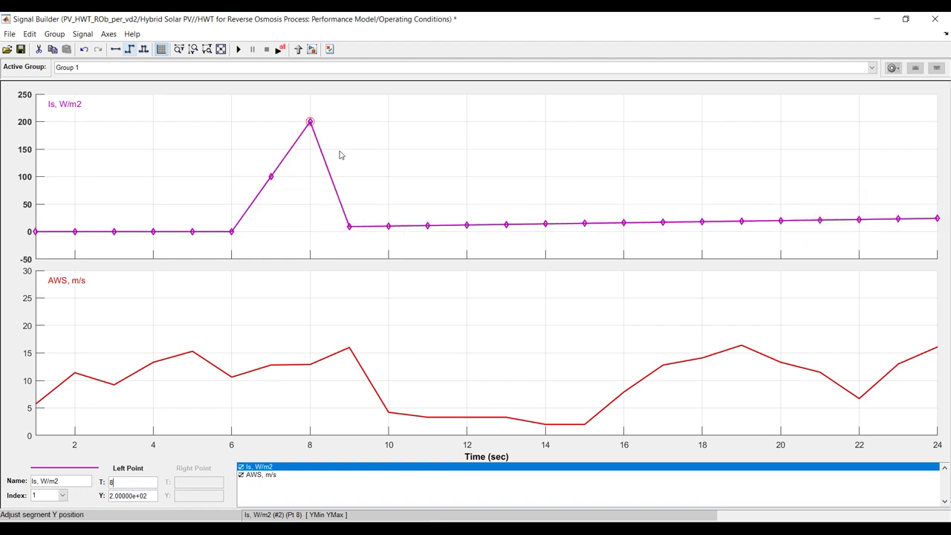
click(349, 228)
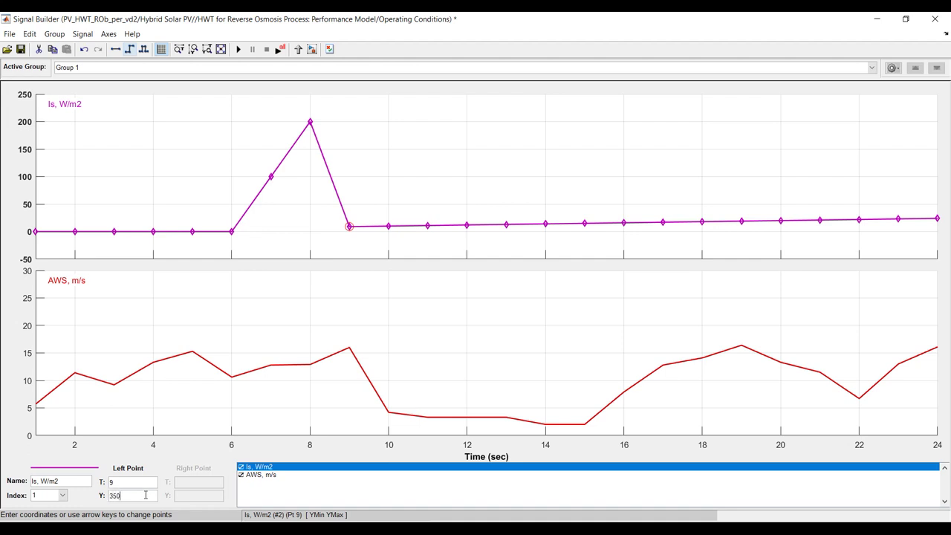
key(Return)
Set the Is signal's points at times 10 and 11 to Y values of about 480 and 570
click(388, 238)
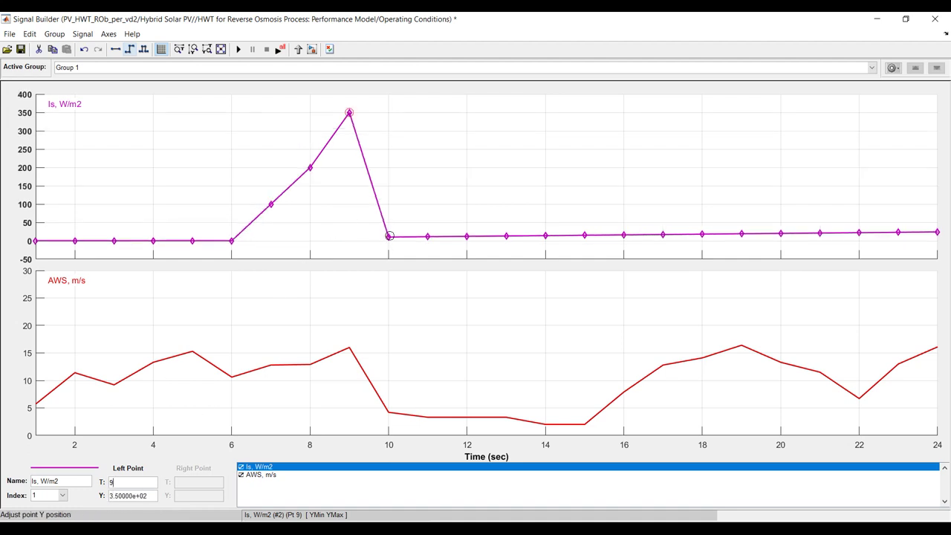
double_click(135, 497)
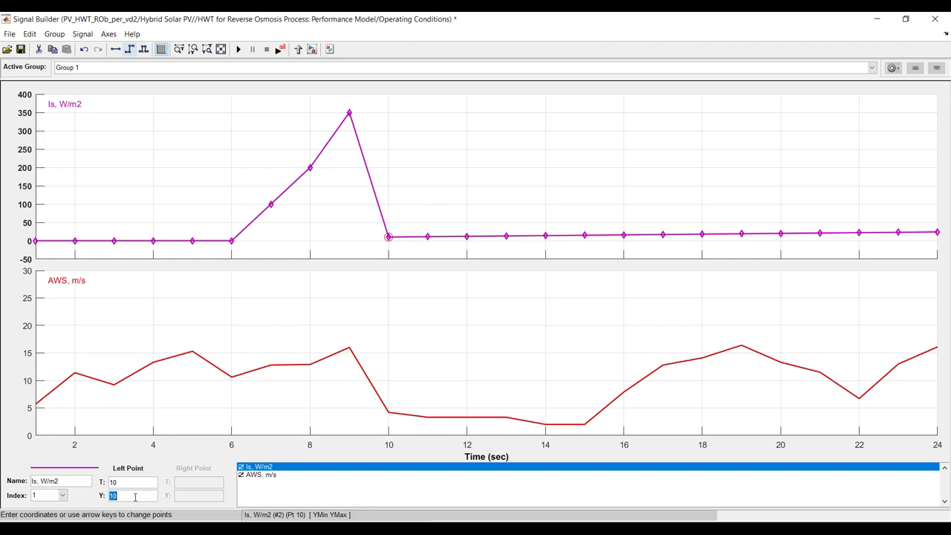
text(4)
key(Return)
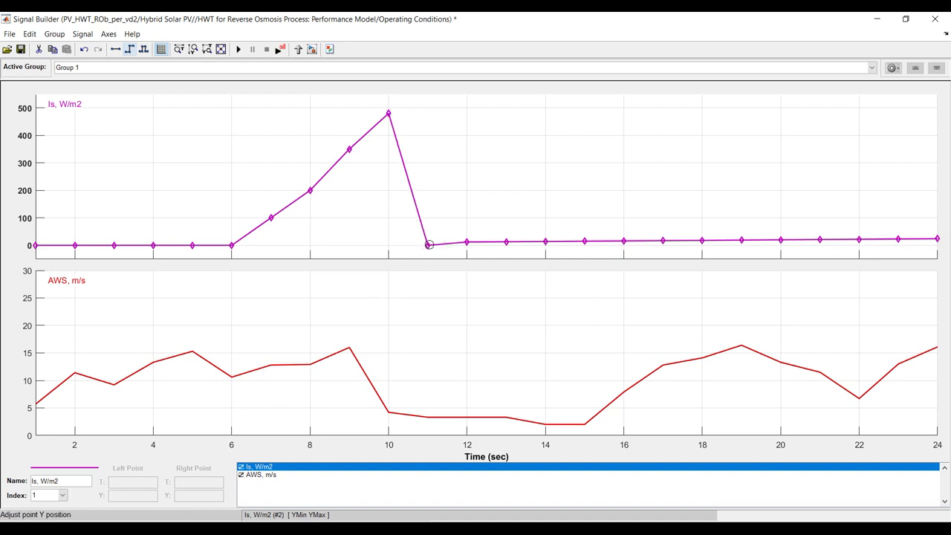
click(427, 245)
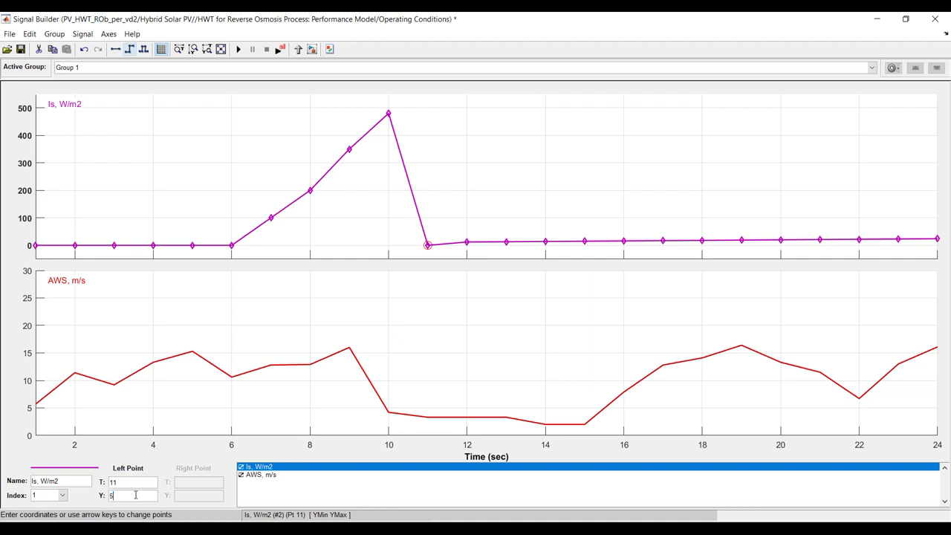
key(Return)
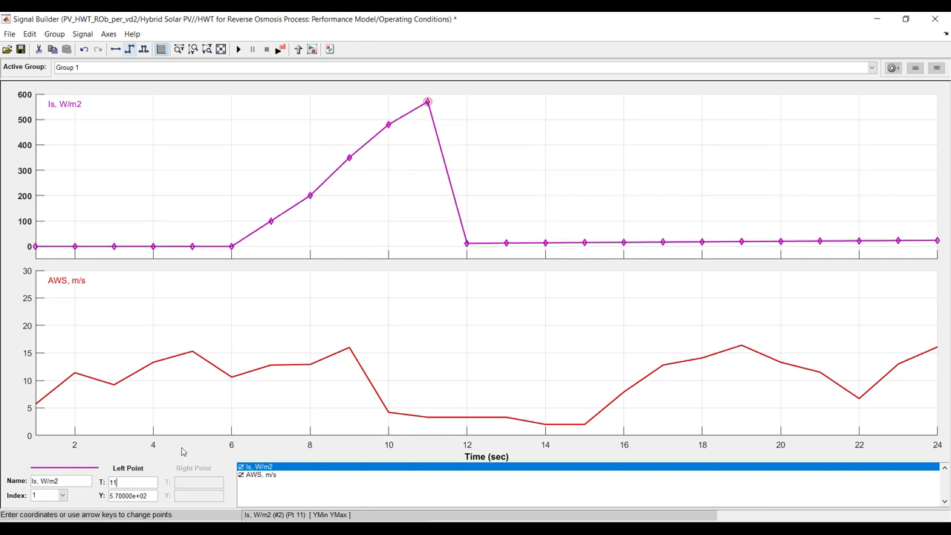
Set the Is signal's points at times 12 and 13 to Y values of 690 and 544
click(466, 243)
double_click(137, 495)
text(690)
key(Return)
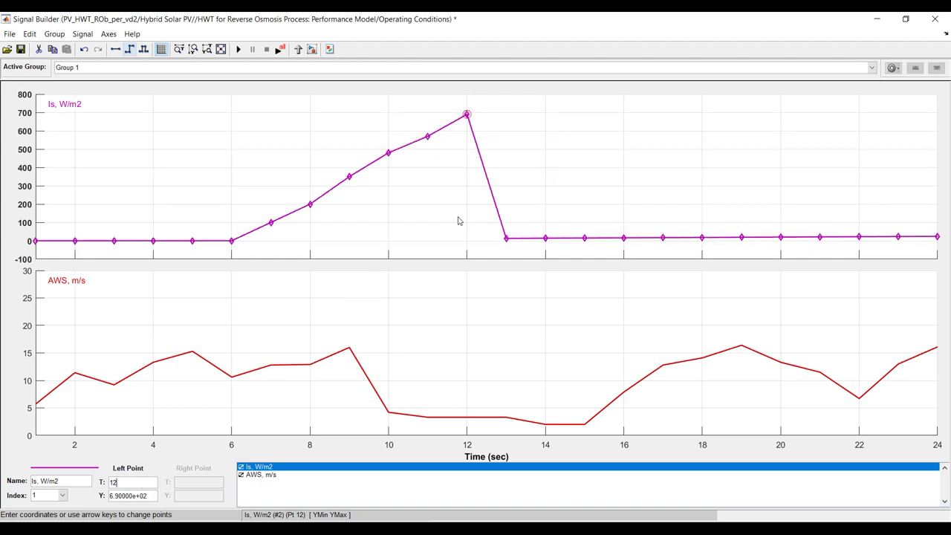
click(505, 238)
double_click(145, 497)
text(544)
key(Return)
Set the Is signal's point at time 14 to a Y value of 434
click(546, 239)
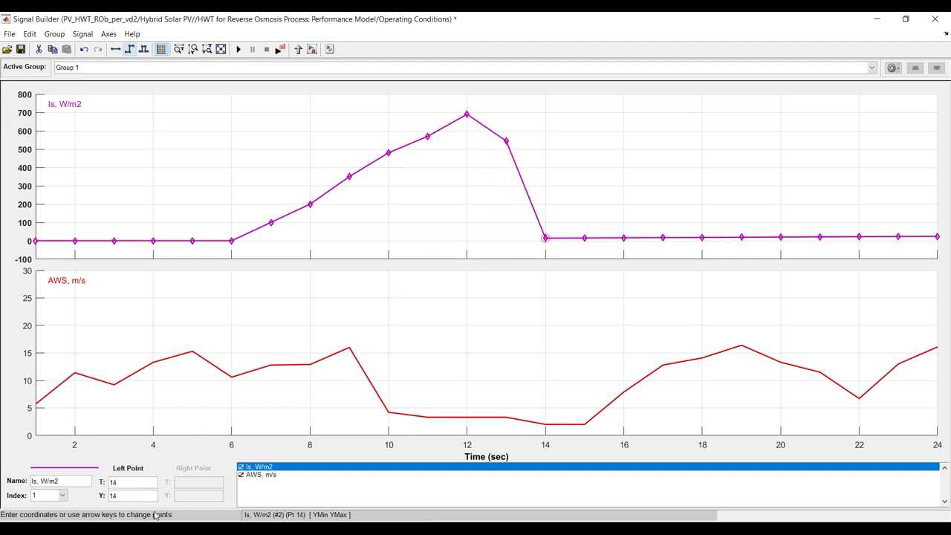
text(4.)
text(34)
key(Return)
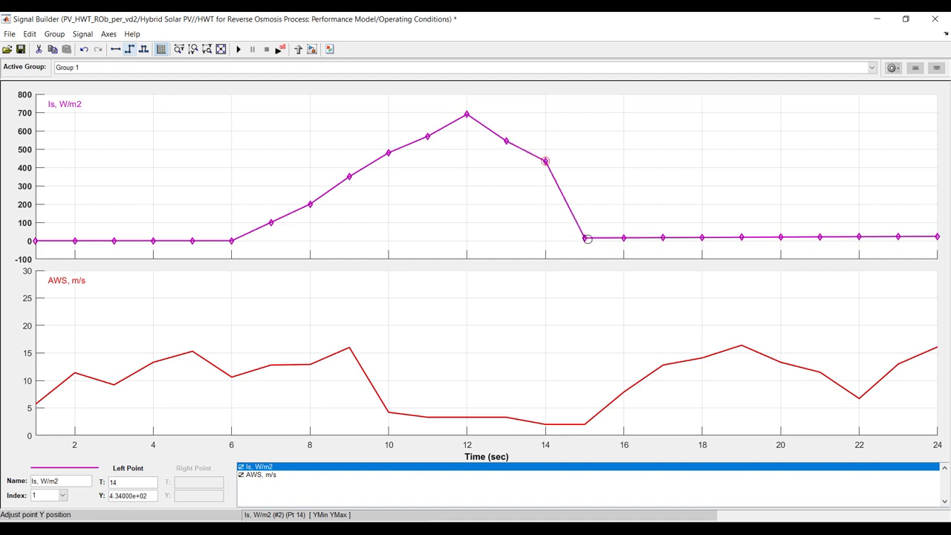
Set the Is signal's points at times 15 and 16 to Y values of 389 and about 280
click(585, 236)
double_click(141, 496)
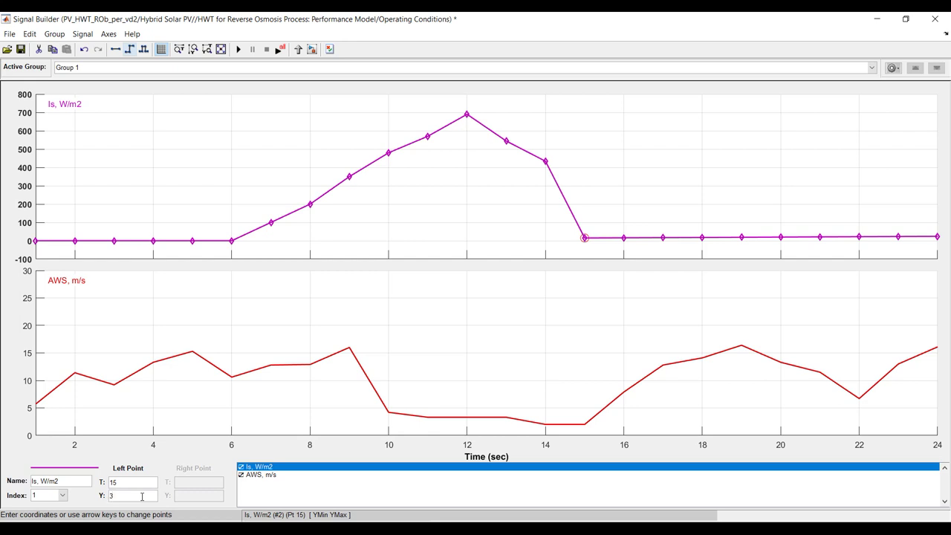
key(Return)
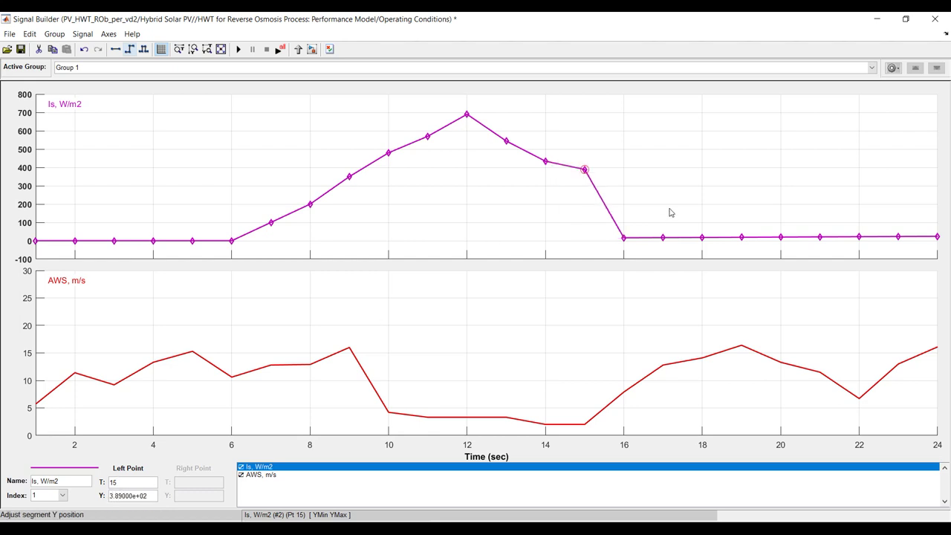
click(622, 238)
double_click(149, 493)
text(2.79)
key(Return)
Set the Is signal's points at times 17 and 18 to Y values of 189 and about 90
click(661, 238)
double_click(141, 497)
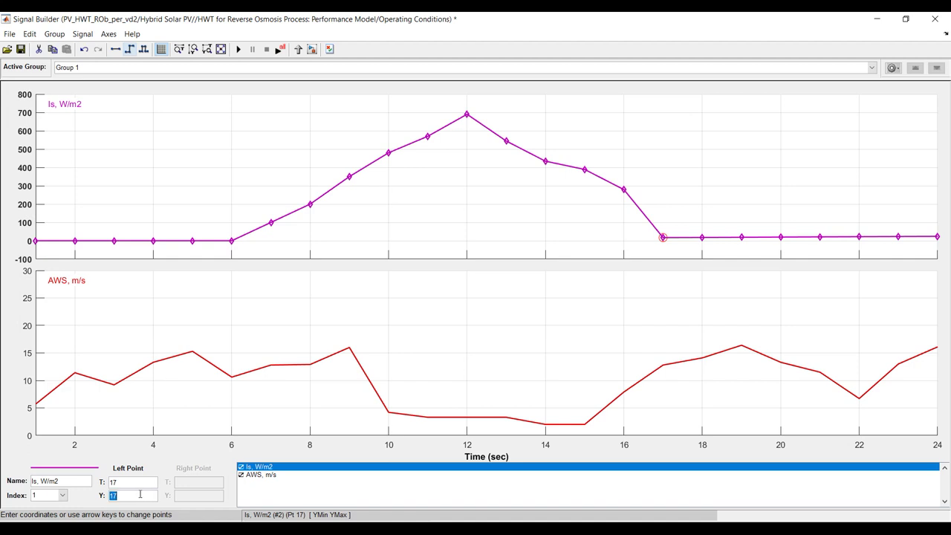
text(1)
text(89)
key(Return)
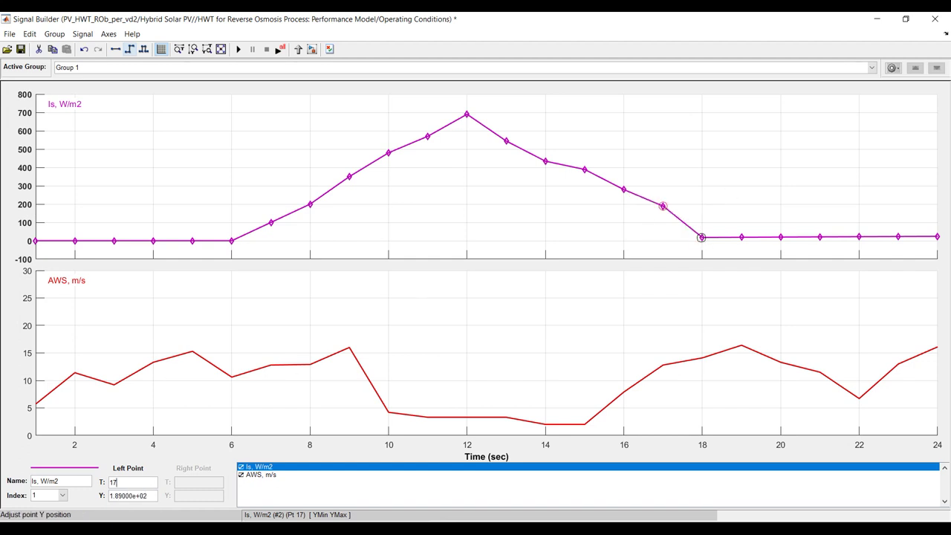
click(702, 242)
drag(702, 239, 702, 224)
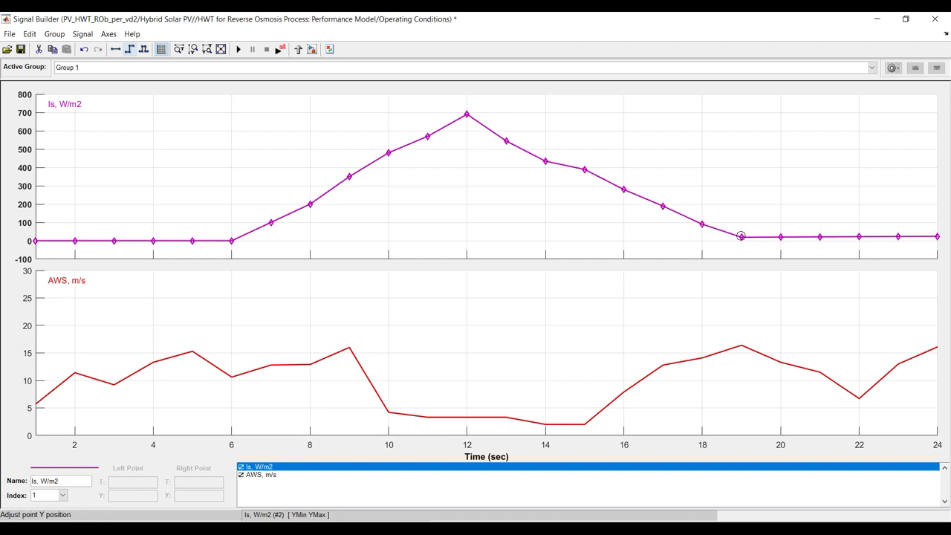
Set the Is signal's points at times 19 and 20 to a Y value of 0
click(331, 471)
click(740, 237)
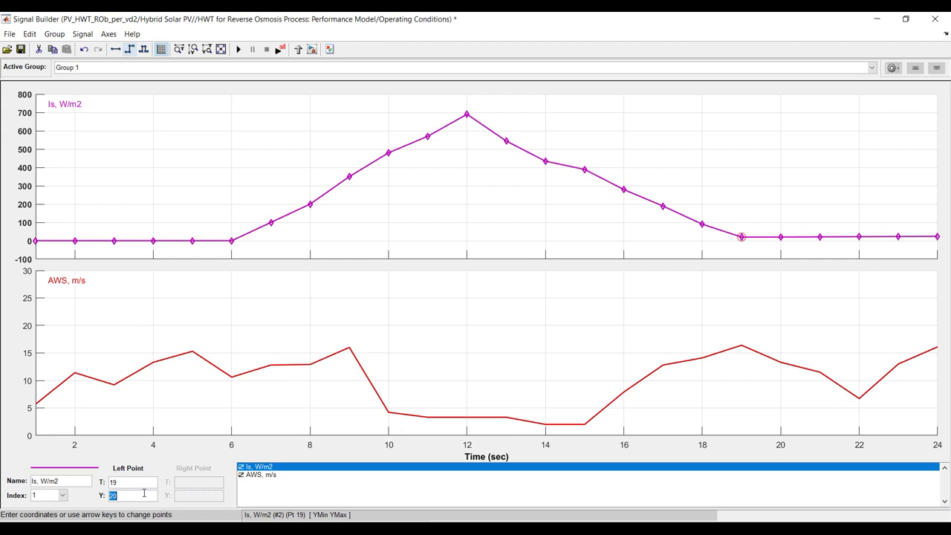
text(0)
key(Return)
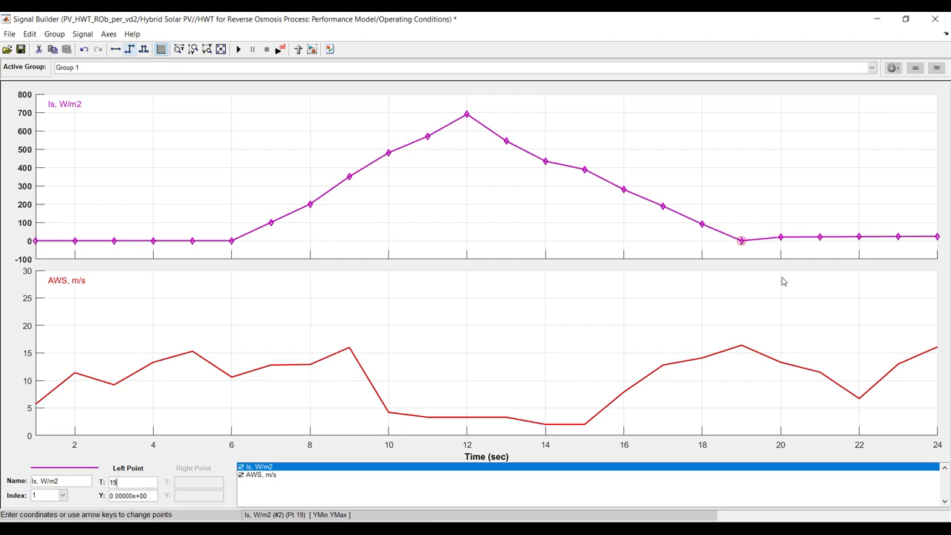
click(781, 236)
double_click(137, 495)
text(0)
Lower the Is signal's points at times 21 through 24 to a Y value of about 0
click(823, 244)
click(821, 239)
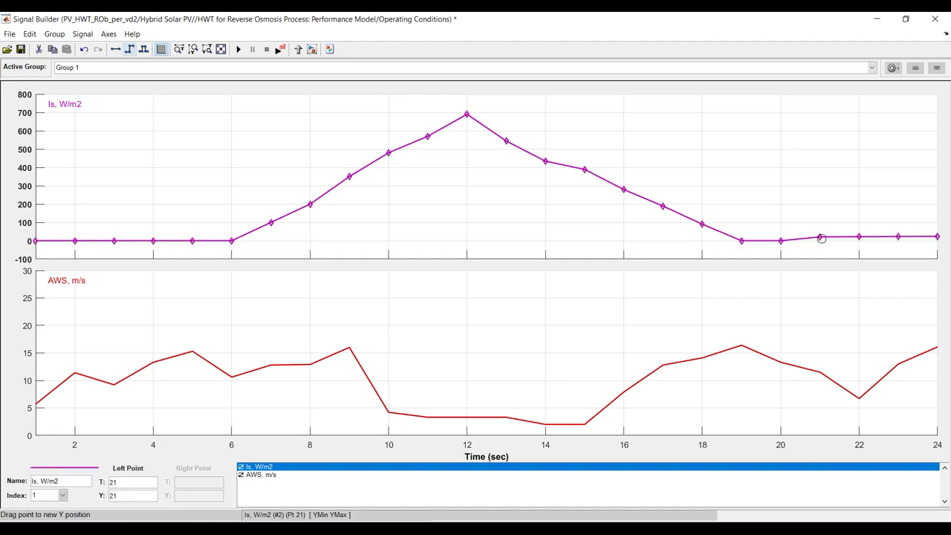
drag(819, 236, 821, 242)
click(912, 240)
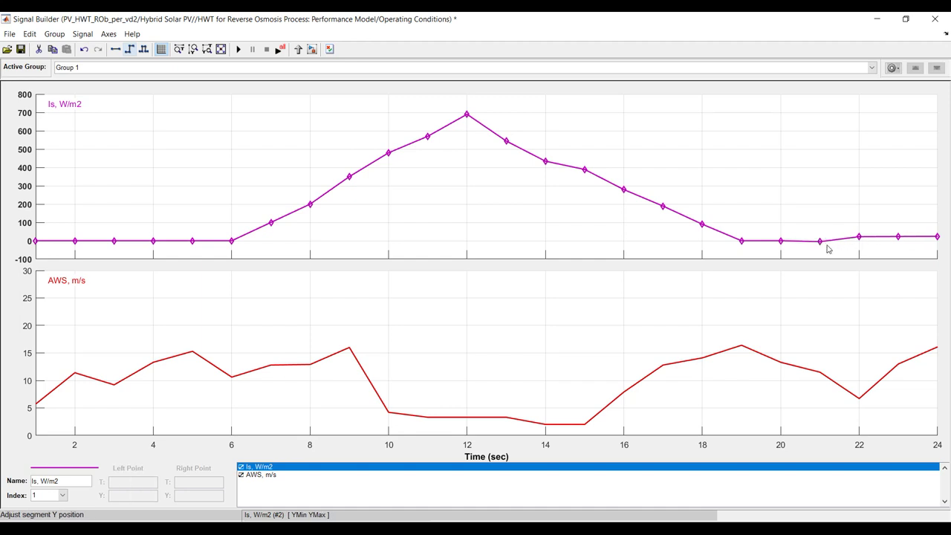
drag(819, 241, 937, 241)
click(893, 234)
click(895, 233)
click(902, 233)
click(718, 218)
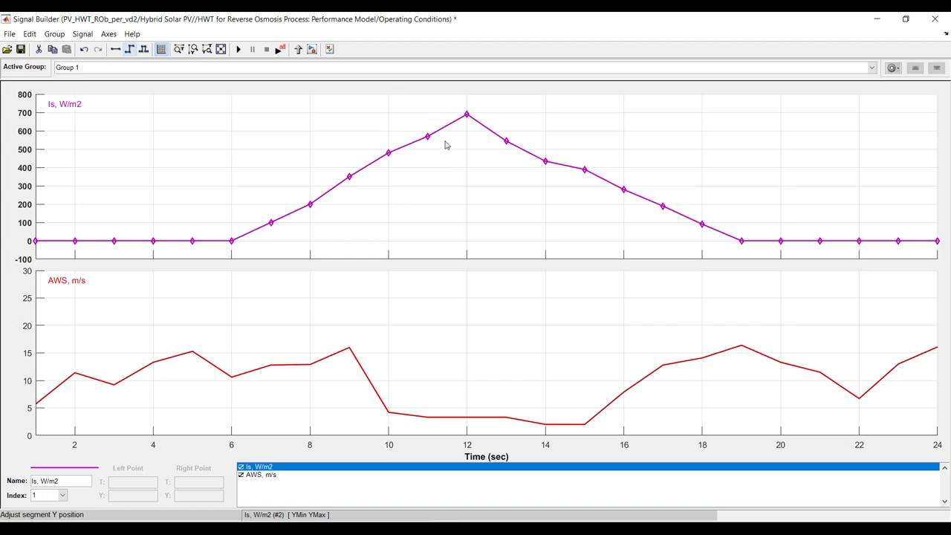
Smooth the Is peak by moving the points at times 11, 12, 13 and 14 to about 645, 680, 625 and 500
drag(428, 136, 466, 115)
click(468, 111)
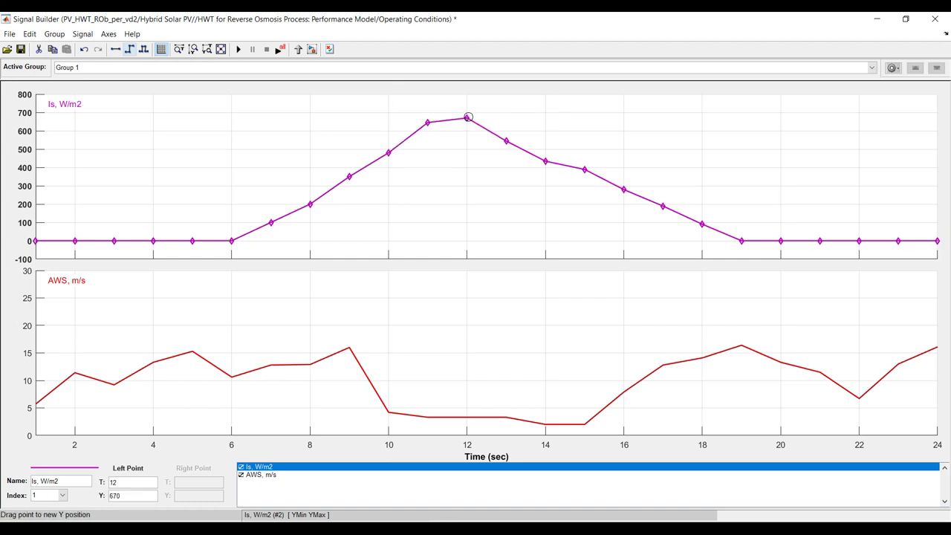
click(488, 136)
drag(507, 140, 507, 126)
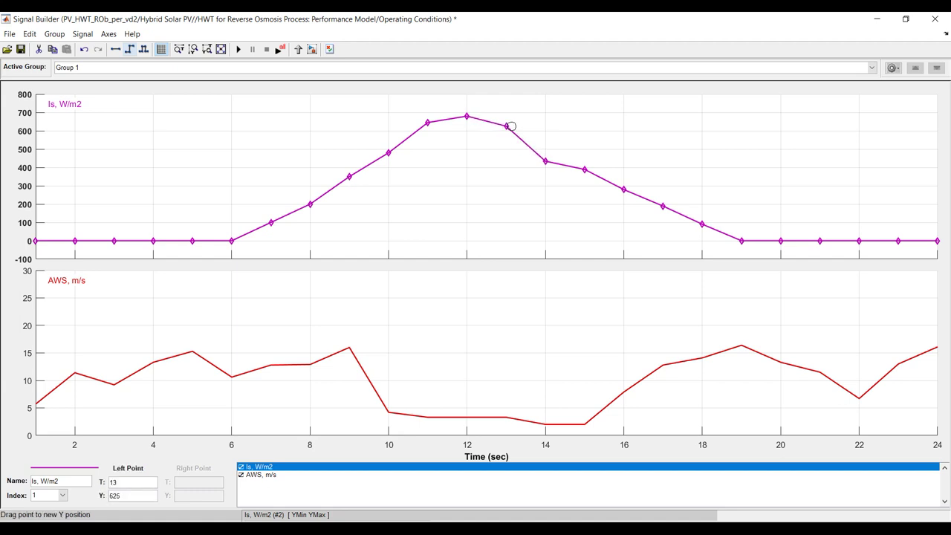
drag(544, 161, 545, 149)
click(465, 152)
Raise the Is signal's points at times 10 and 8 to about 500 and 225
drag(389, 151, 388, 149)
click(359, 172)
drag(305, 205, 306, 199)
click(281, 214)
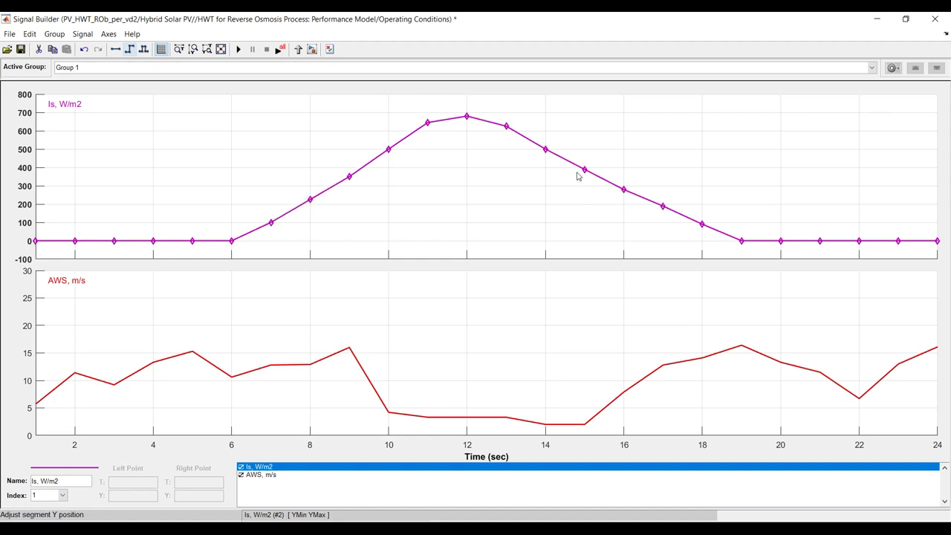
Lower the Is signal's points at times 16, 17 and 18 to about 240, 150 and 60
drag(627, 191, 702, 230)
click(643, 199)
click(681, 220)
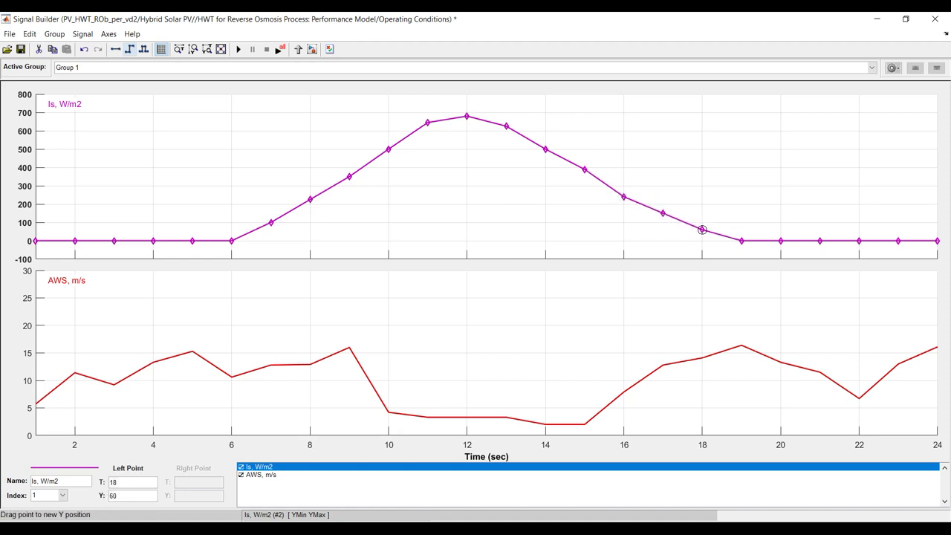
click(707, 236)
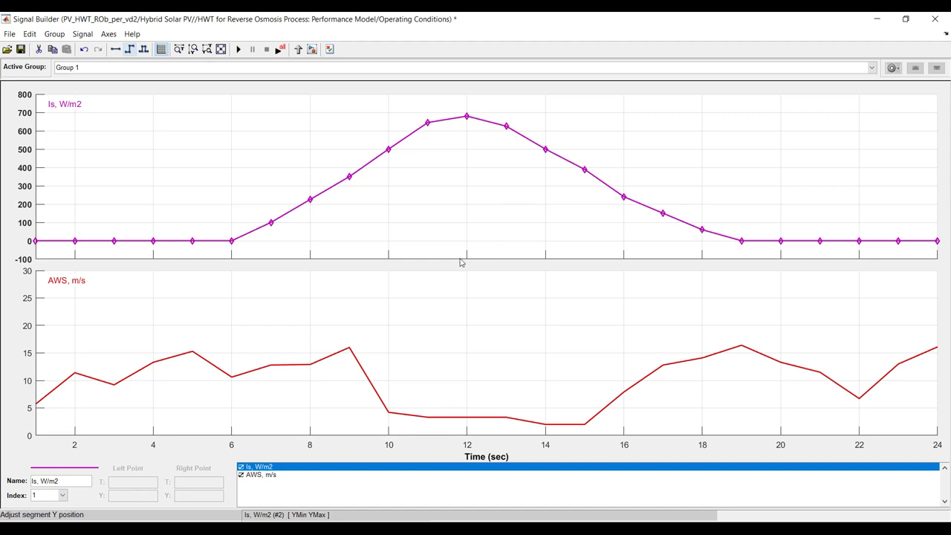
Save the edited signal profiles and close the Signal Builder
click(21, 50)
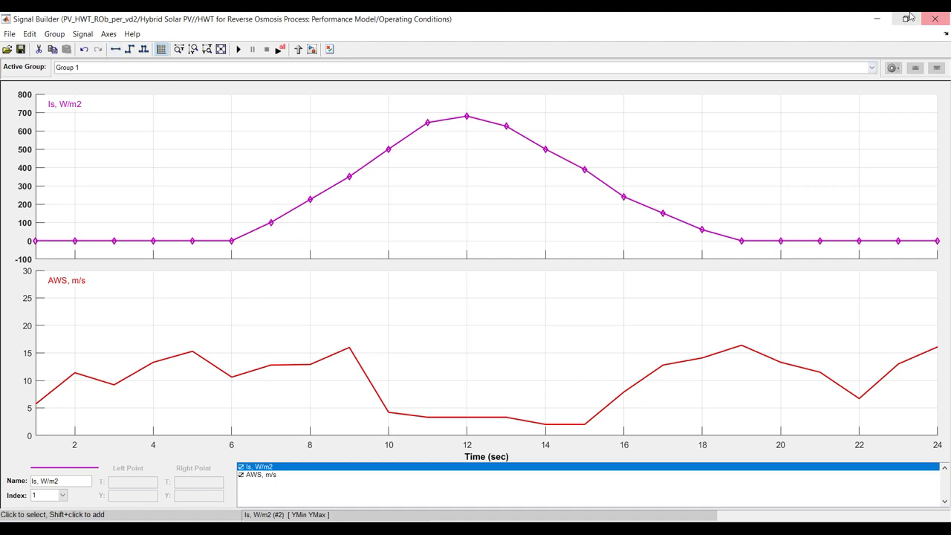
click(941, 20)
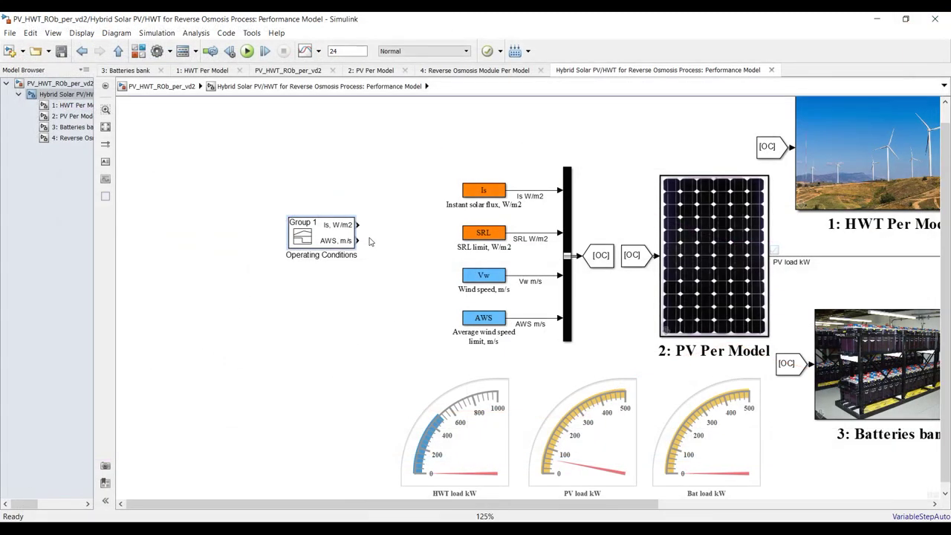
Detach the Is constant block from its line, place it below the Operating Conditions block and comment it out
scroll(386, 237, up, 3)
drag(306, 232, 355, 195)
click(551, 168)
key(ctrl+x)
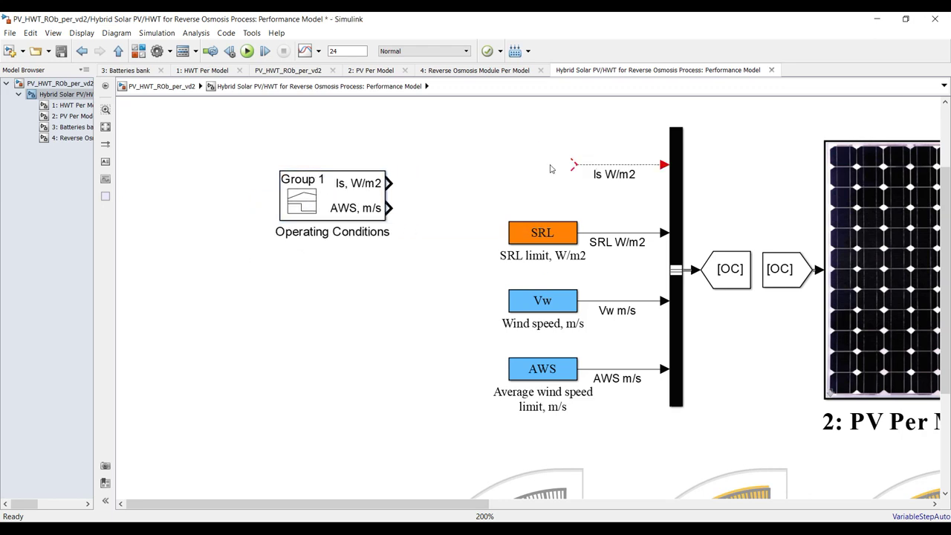
key(ctrl+v)
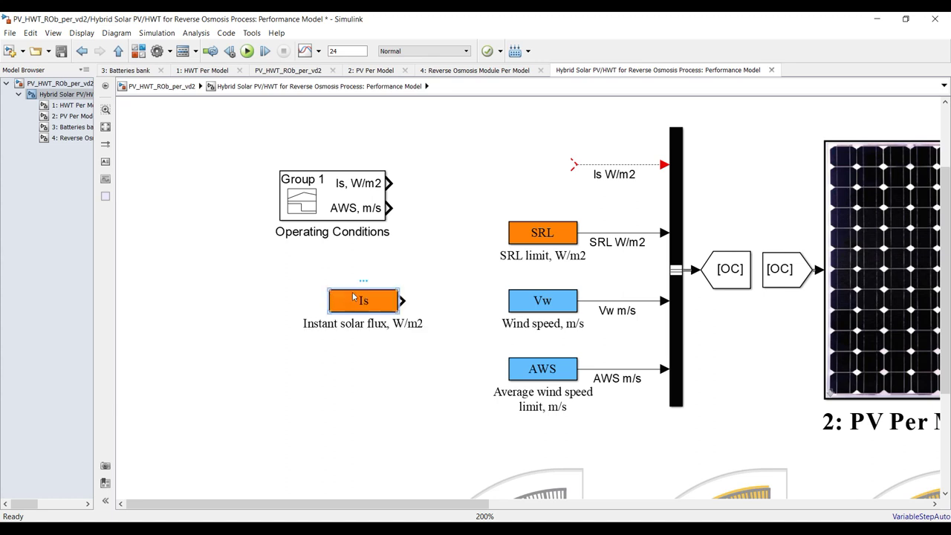
key(ctrl+shift+x)
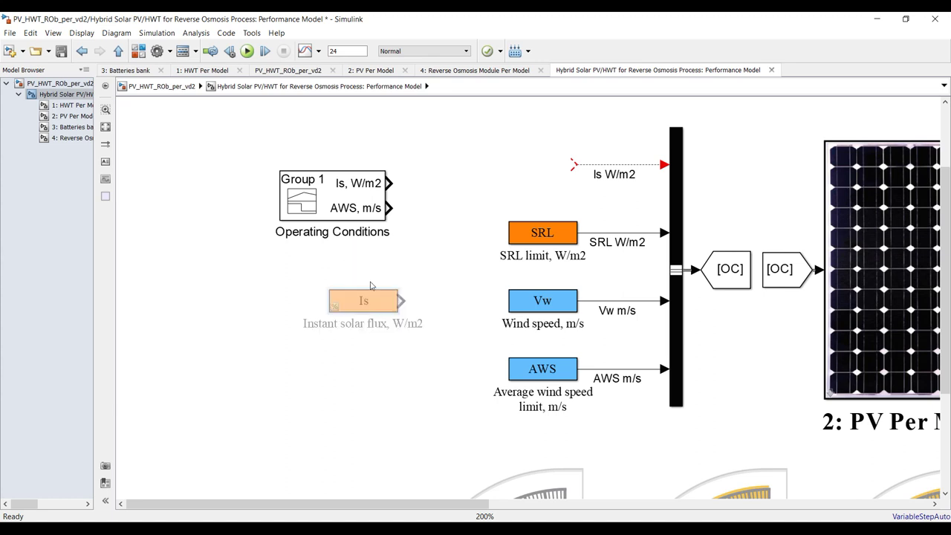
Detach the Vw constant block from its line, comment it out and place it directly below the Is block
click(542, 304)
key(ctrl+x)
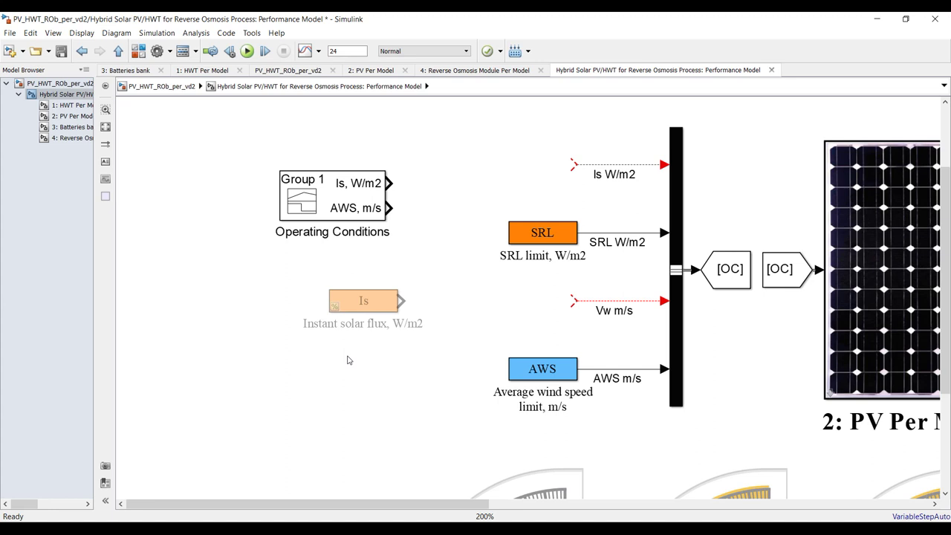
key(ctrl+v)
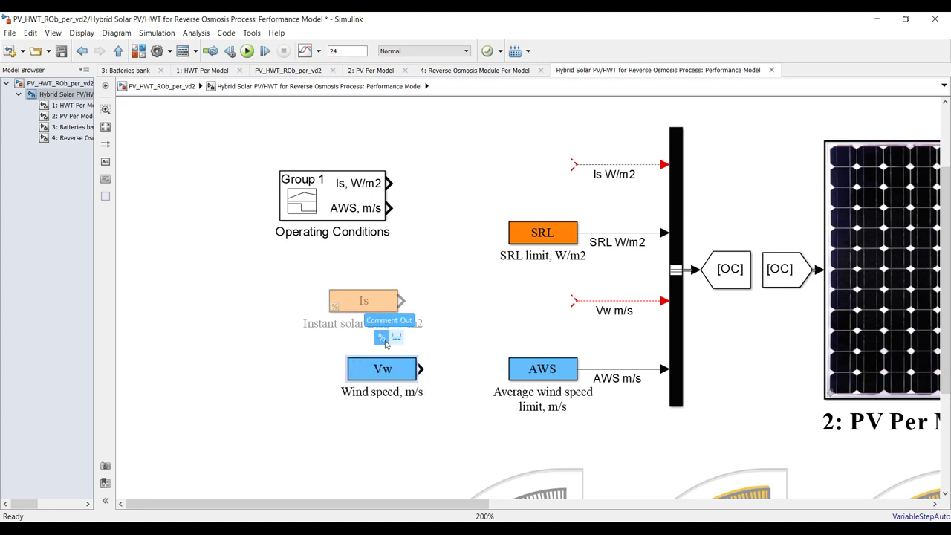
key(ctrl+shift+x)
drag(381, 373, 363, 360)
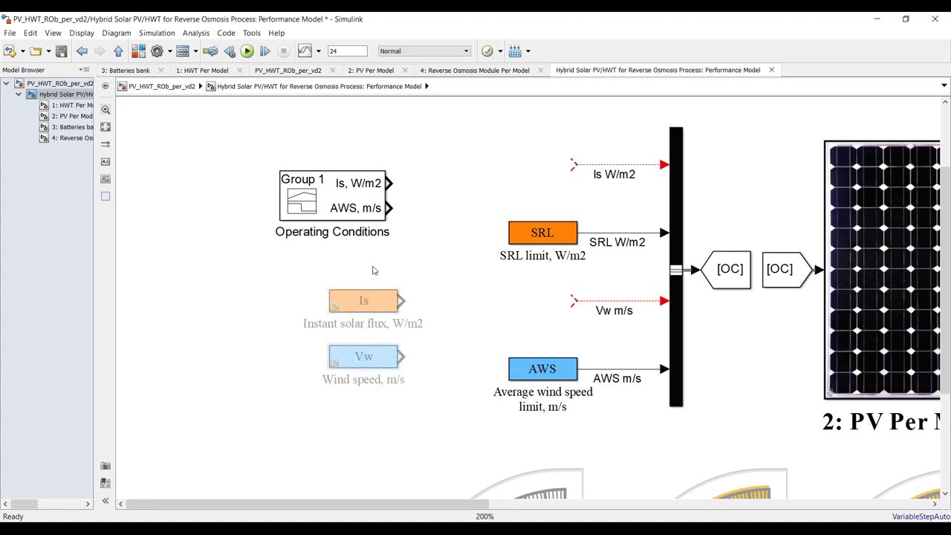
Move the Operating Conditions block closer to the bus and connect its Is output to the open Is W/m2 line
mouse_move(353, 210)
mouse_down()
mouse_move(418, 223)
mouse_move(403, 223)
mouse_up()
drag(438, 195, 573, 165)
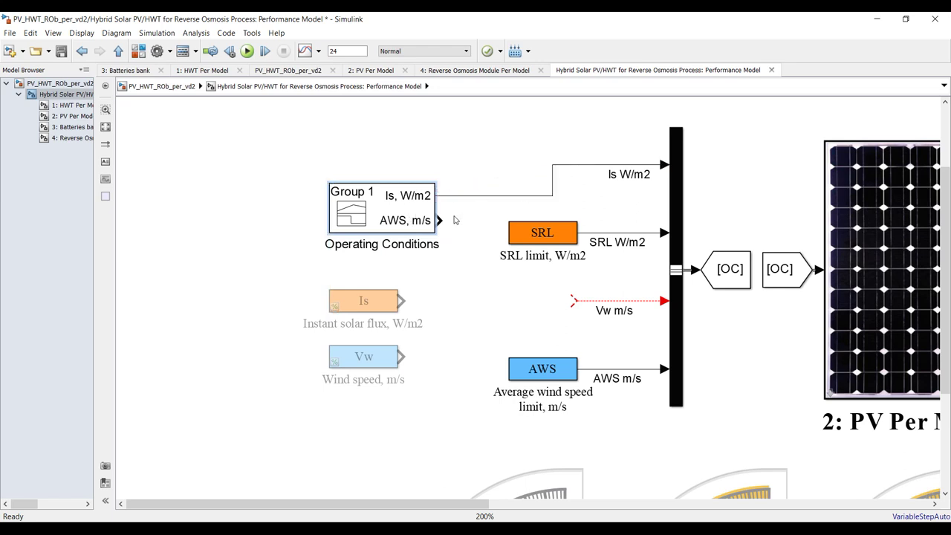
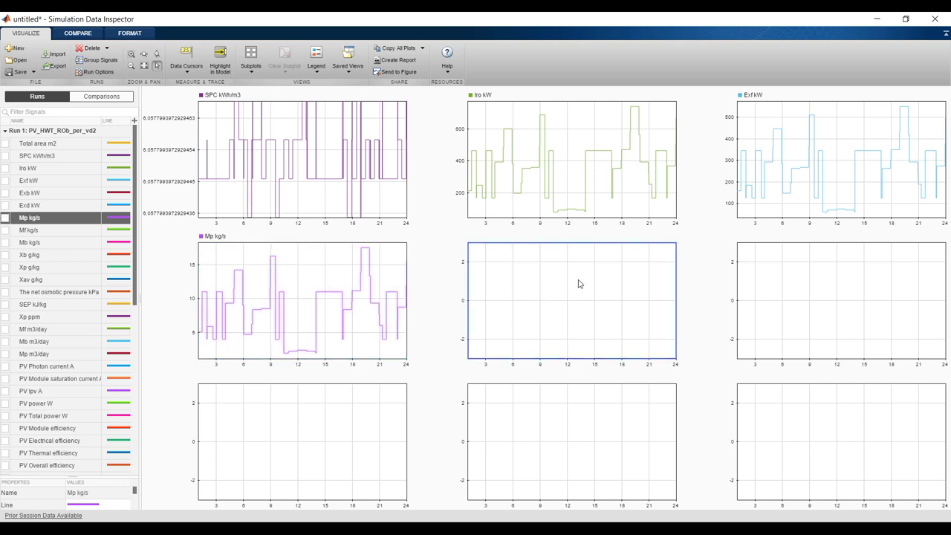
Plot Mf kg/s in the central subplot and HWT load, PV load and Bat load together in the subplot beside it
click(5, 230)
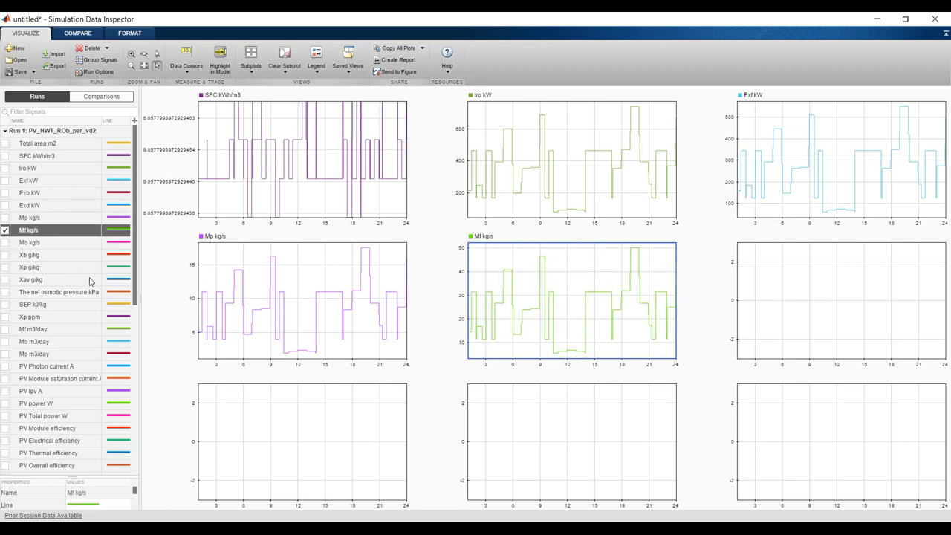
drag(136, 294, 125, 452)
click(773, 329)
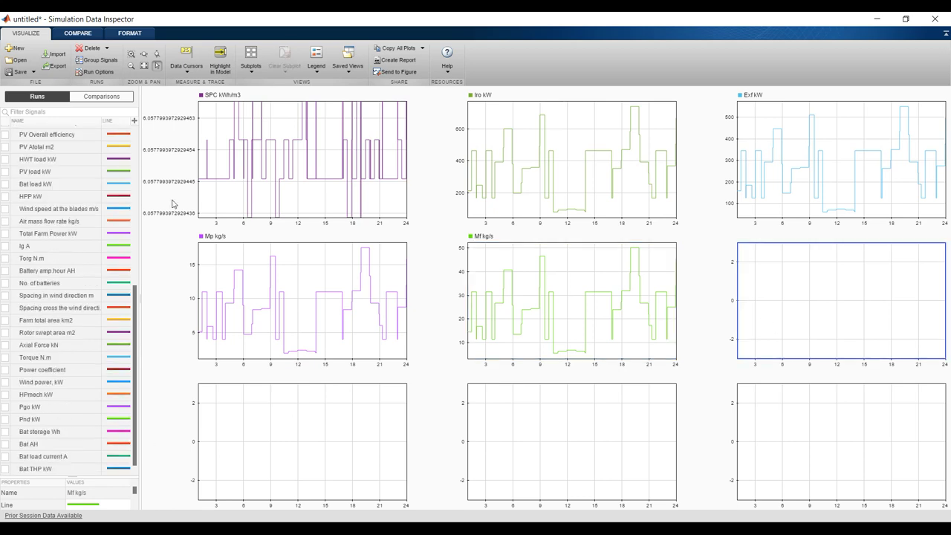
click(6, 160)
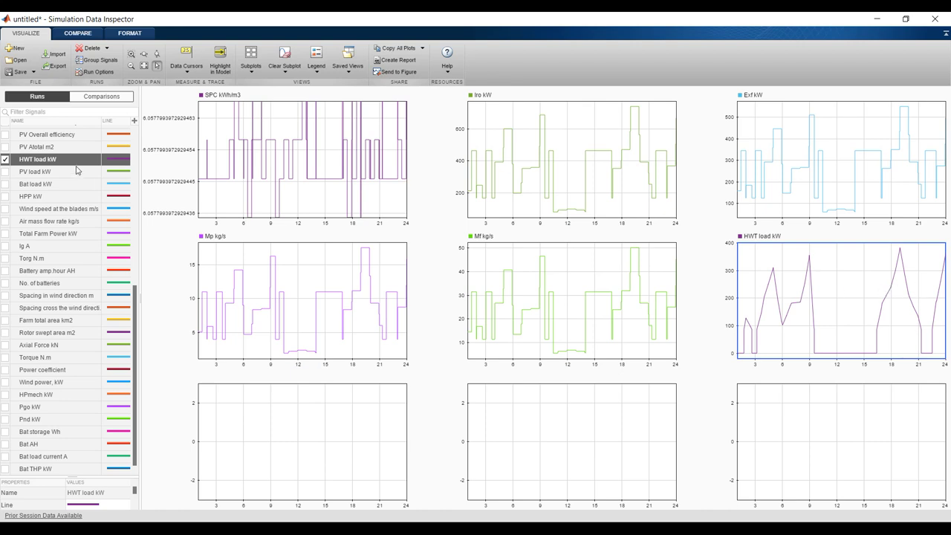
click(6, 172)
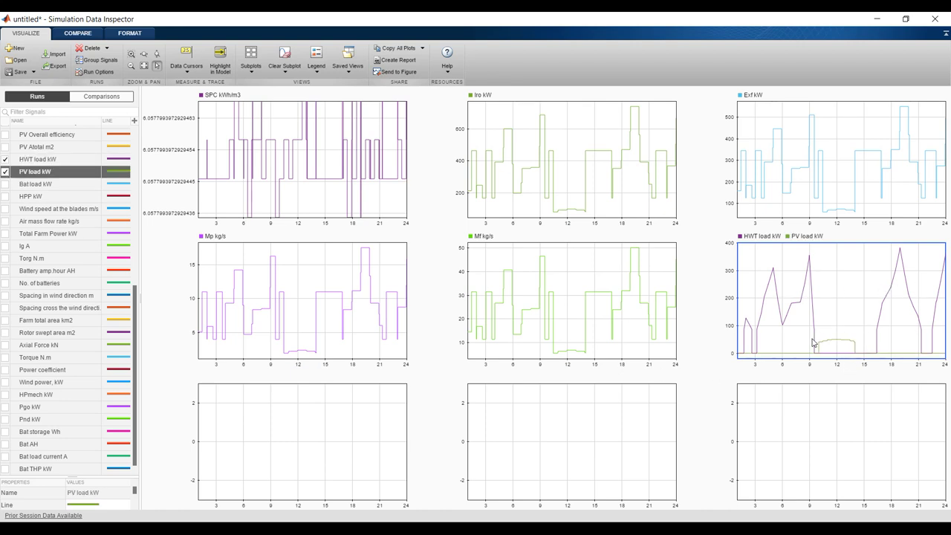
click(5, 184)
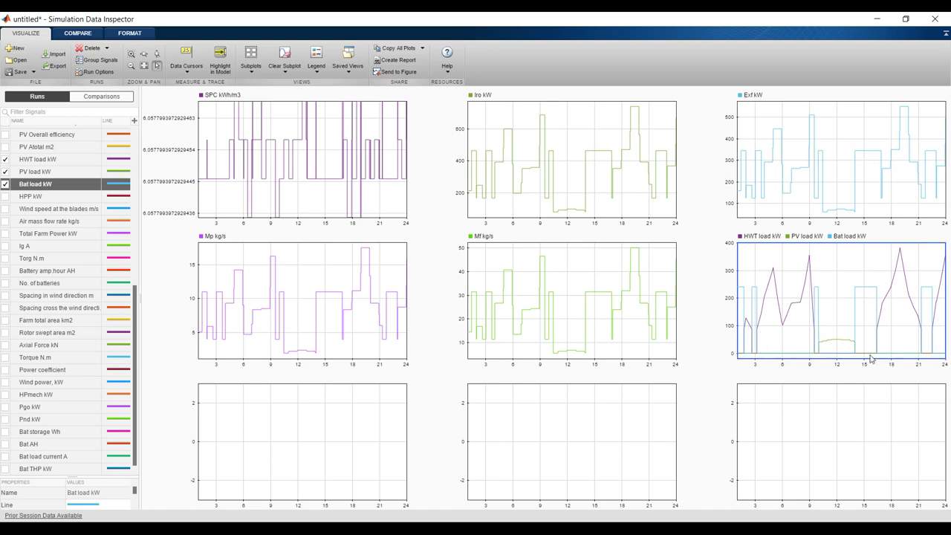
Plot the HPP kW signal in the first subplot of the third row
click(292, 404)
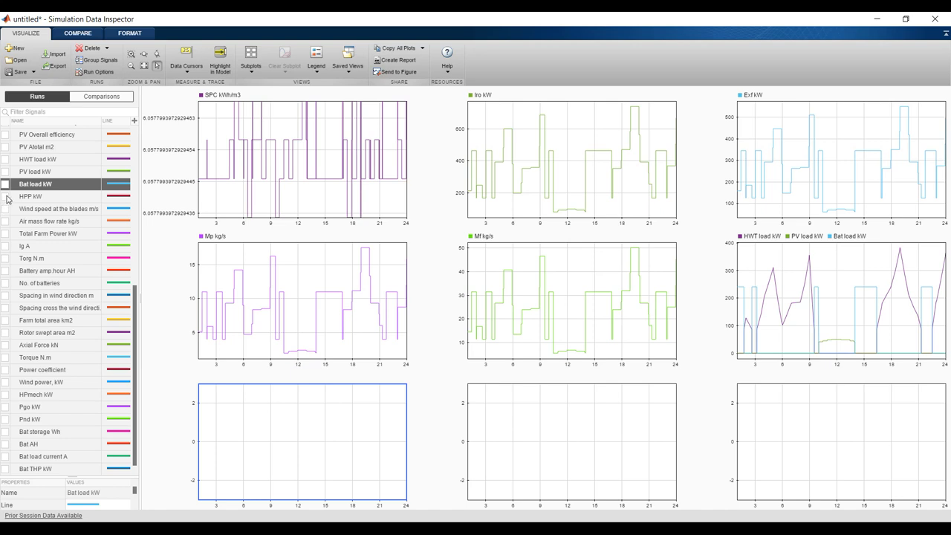
click(6, 196)
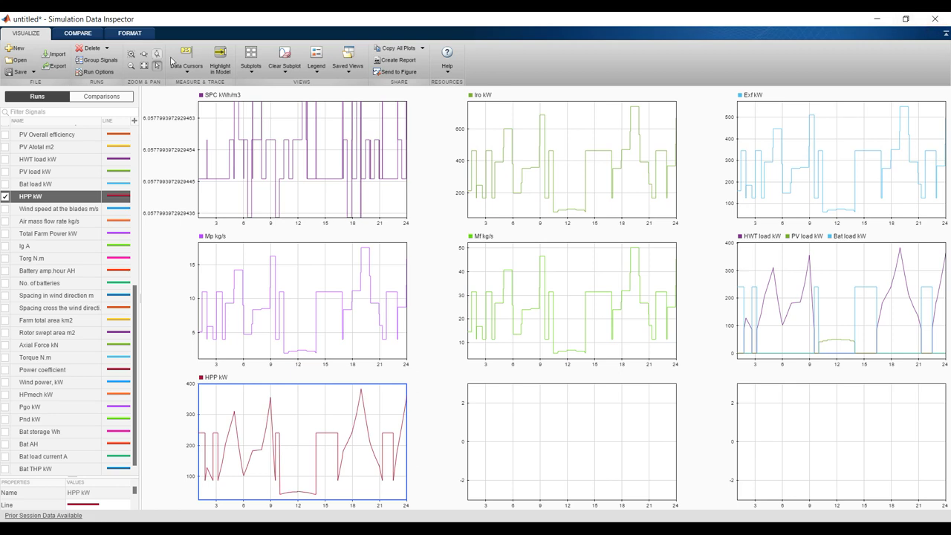
Delete all runs and signals from the Simulation Data Inspector and close it
click(107, 48)
click(104, 82)
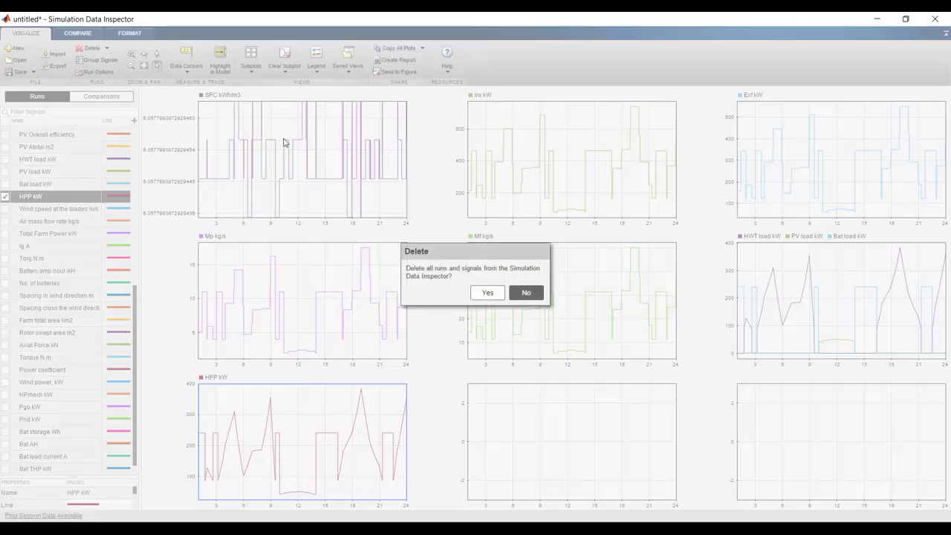
click(482, 296)
click(934, 18)
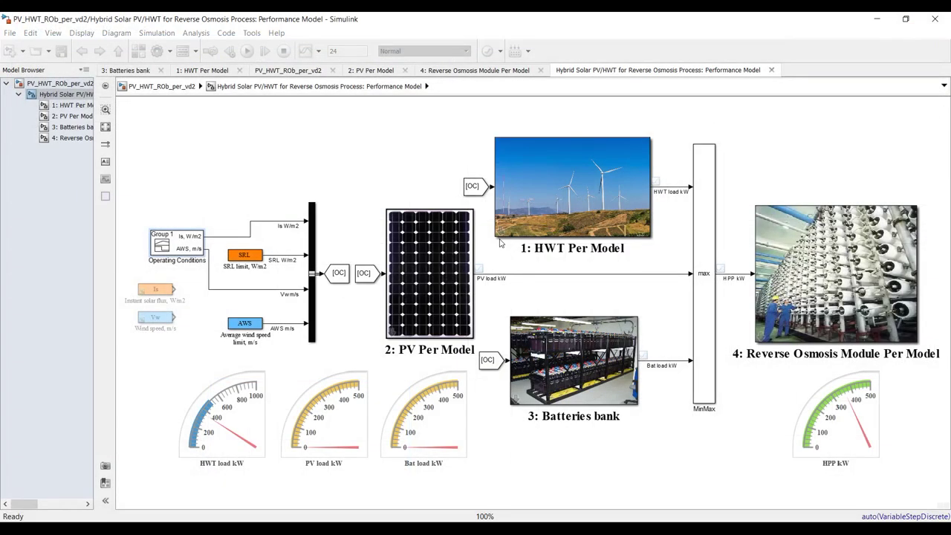
Open the Operating Conditions signals and review the AWS wind speed profile, then close the editor
double_click(183, 239)
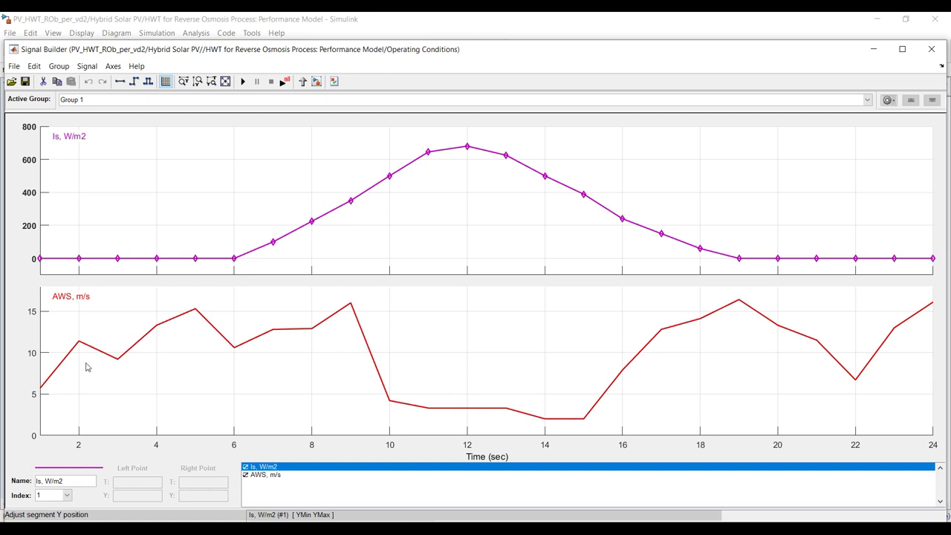
click(116, 364)
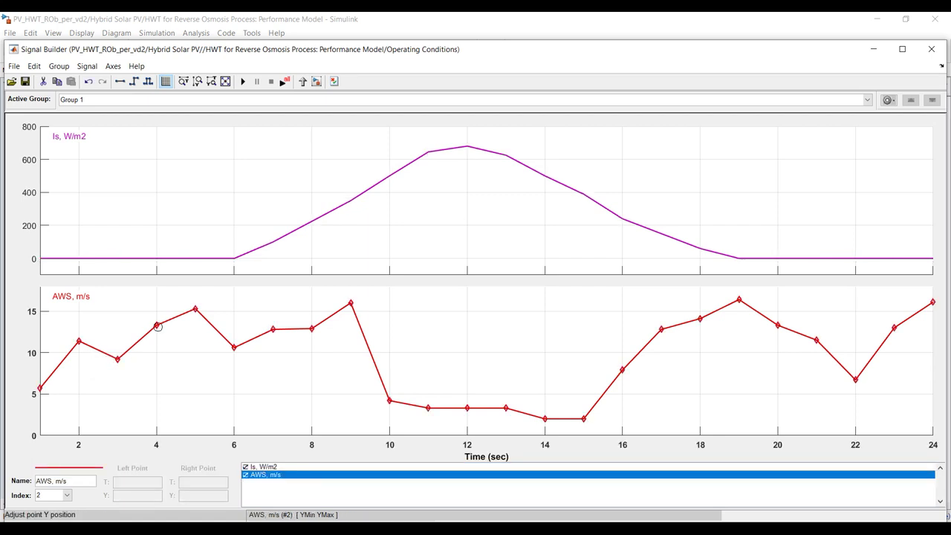
click(930, 49)
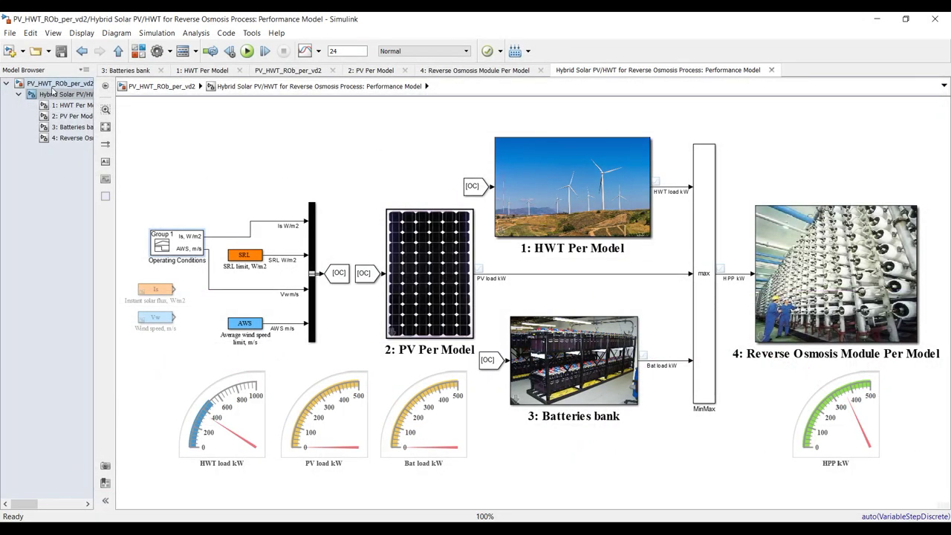
In the top-level hybrid block's parameters, set the solar radiation limit to 300 W/m2 and the average wind speed limit to 12 m/s
click(61, 83)
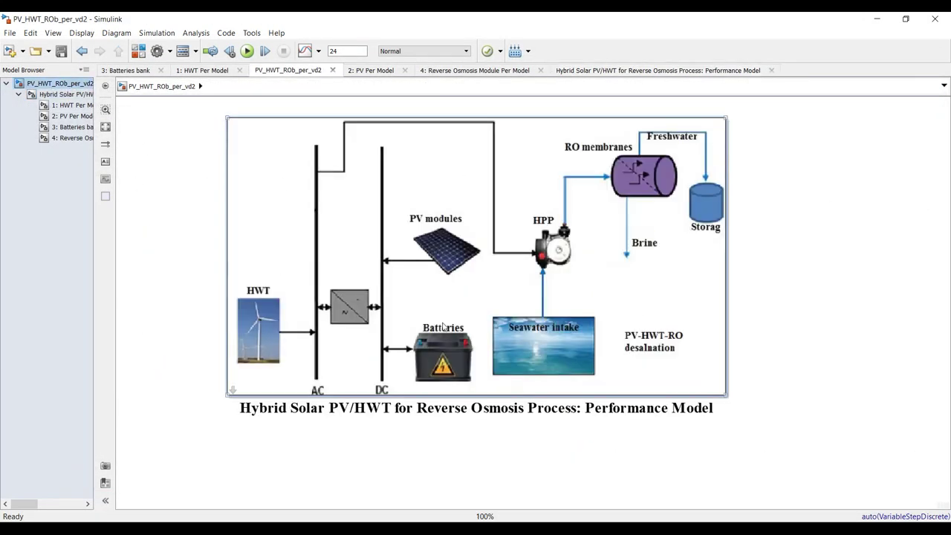
double_click(503, 288)
double_click(183, 382)
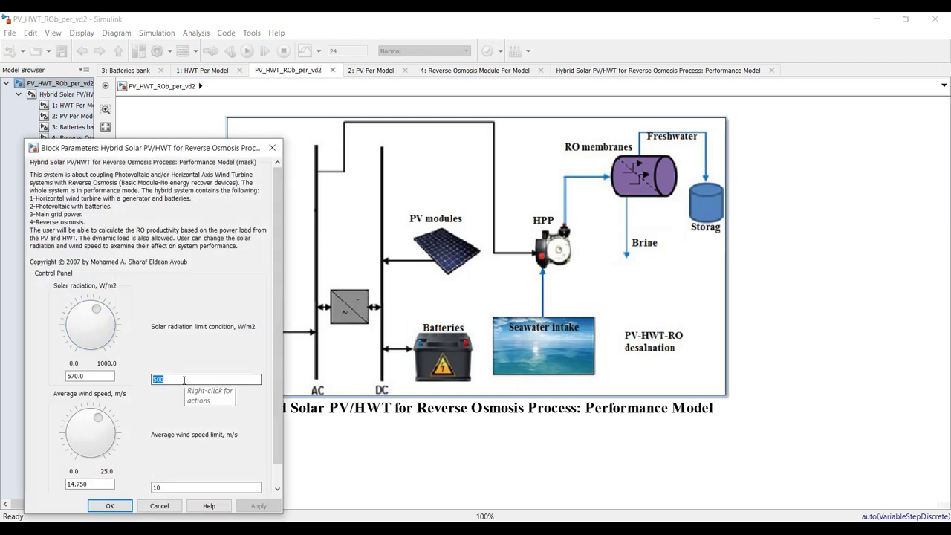
text(3)
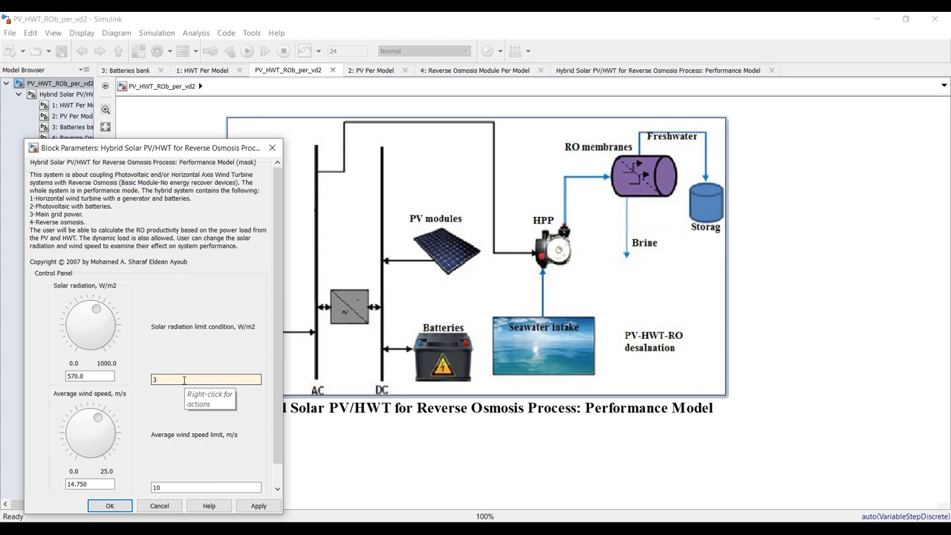
key(Tab)
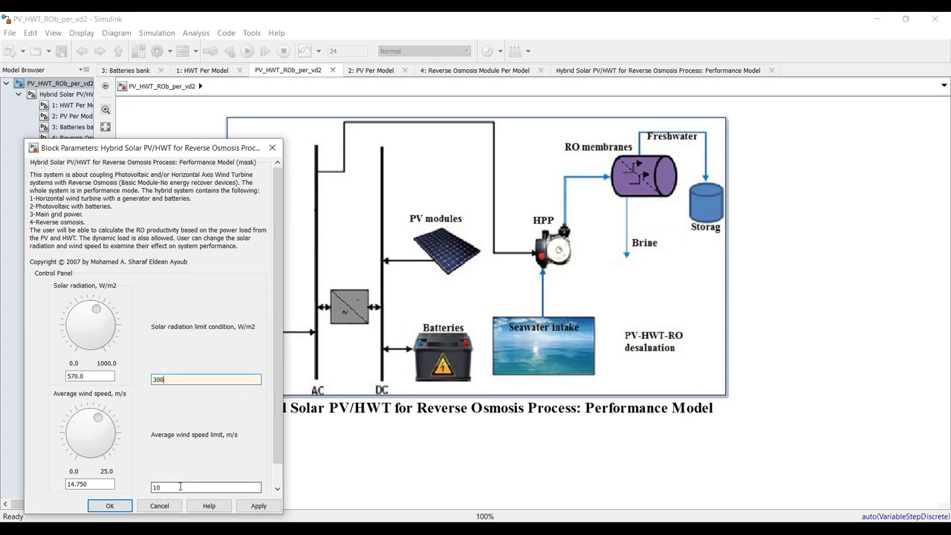
key(shift+Tab)
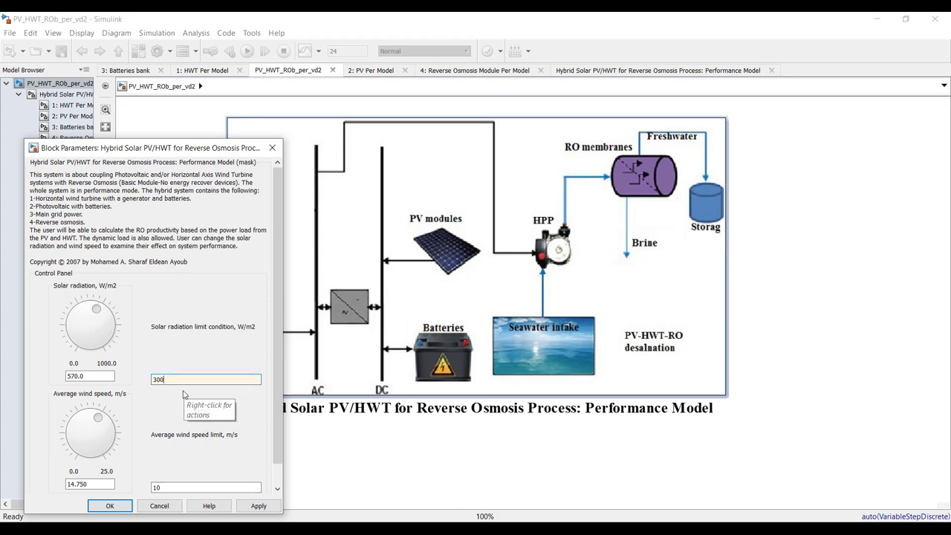
double_click(180, 488)
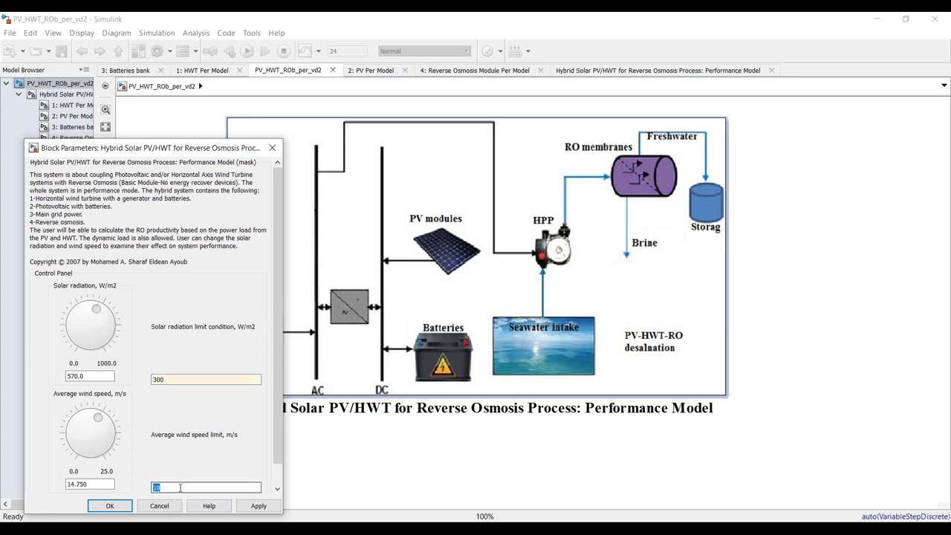
text(12)
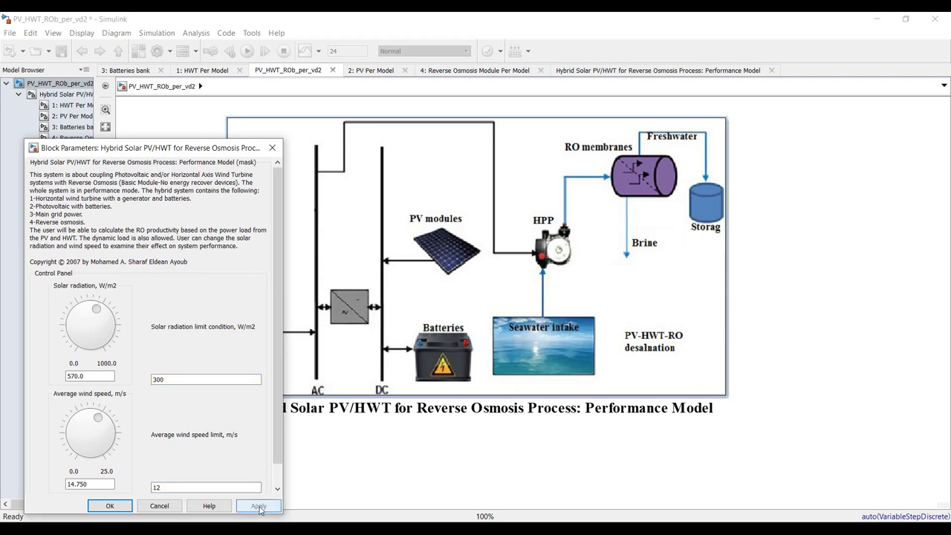
click(113, 508)
Run the simulation from inside the hybrid subsystem and open its results in the Simulation Data Inspector
click(61, 95)
click(246, 51)
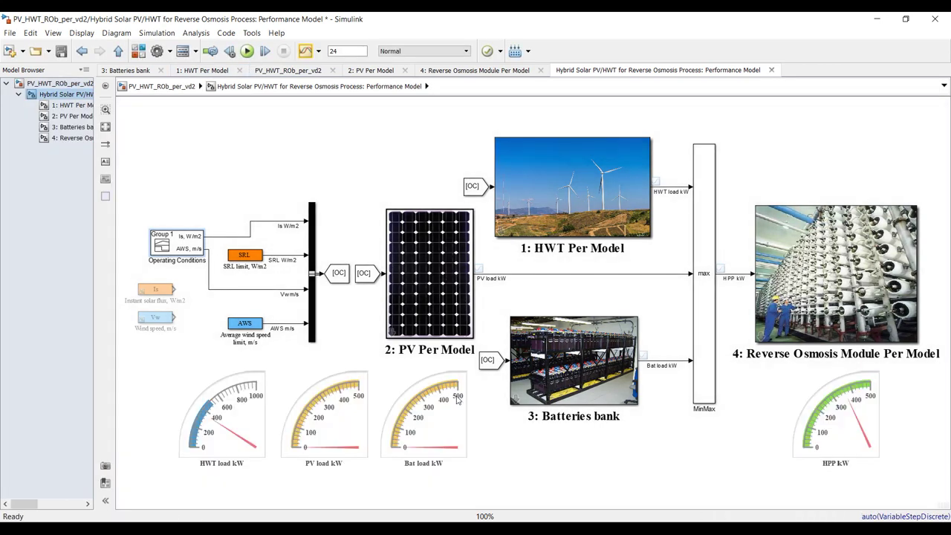
click(305, 51)
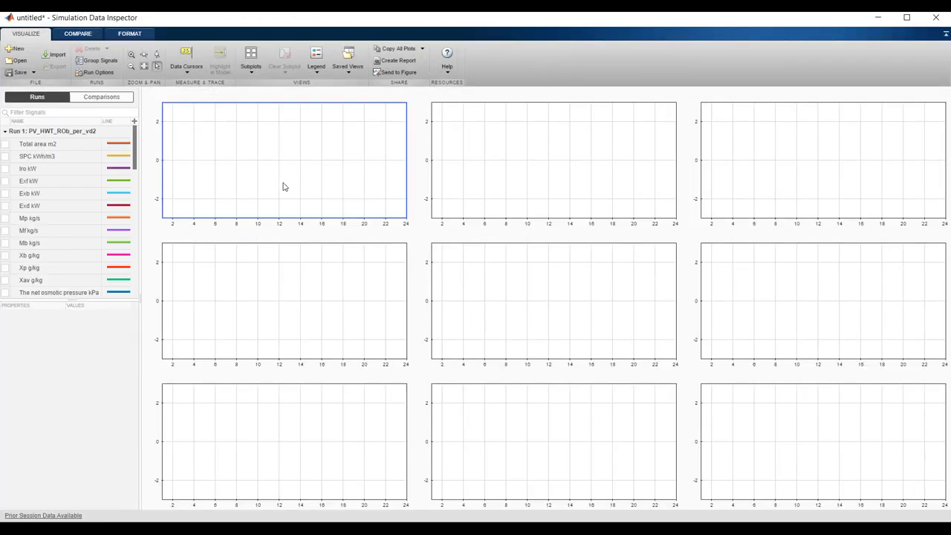
Enlarge the signal list, change to a 2×2 subplot layout and plot Mp kg/s in the first subplot
drag(67, 298, 71, 439)
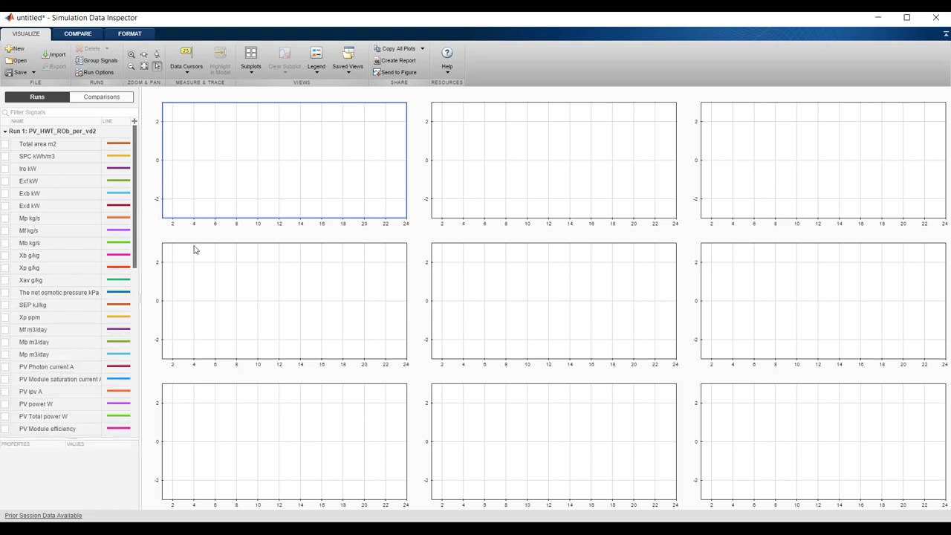
click(258, 72)
click(263, 101)
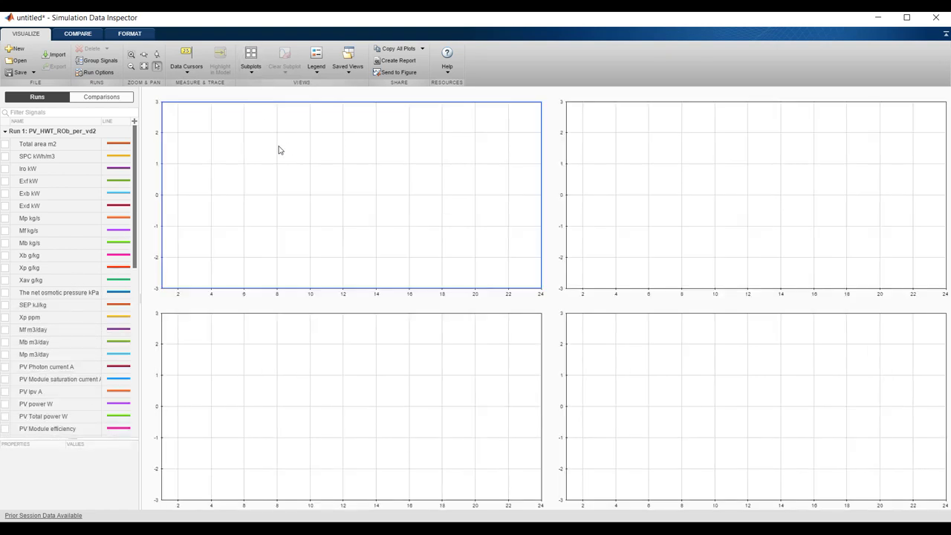
click(5, 219)
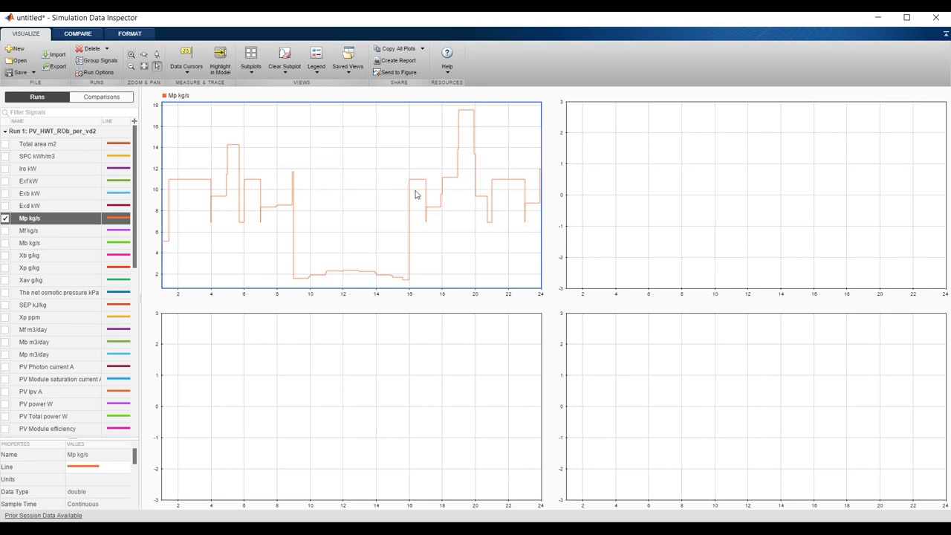
Plot Mf kg/s and Mb kg/s together in the second subplot of the first row
click(633, 150)
click(5, 231)
click(5, 243)
Plot HWT load kW, PV load kW and Bat load kW together in the first subplot of the second row for comparison
click(298, 398)
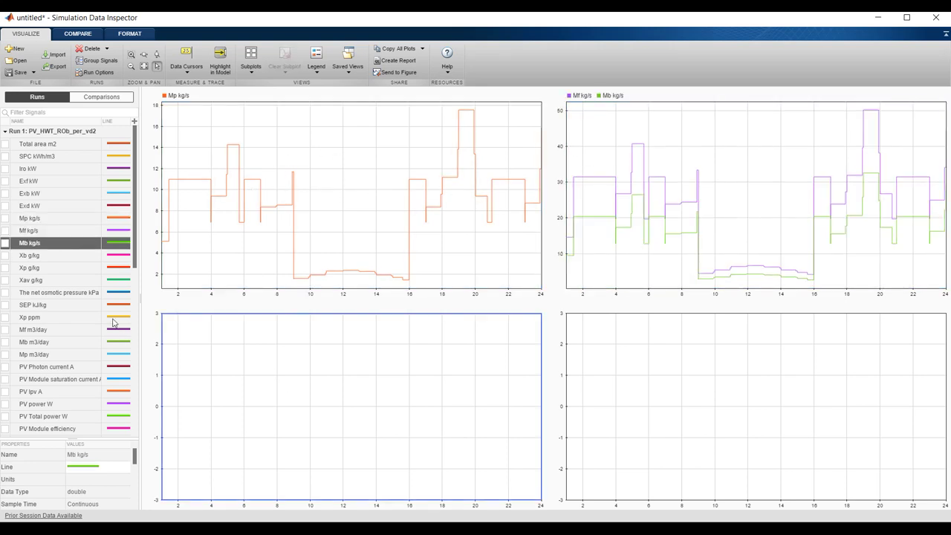
drag(136, 267, 131, 319)
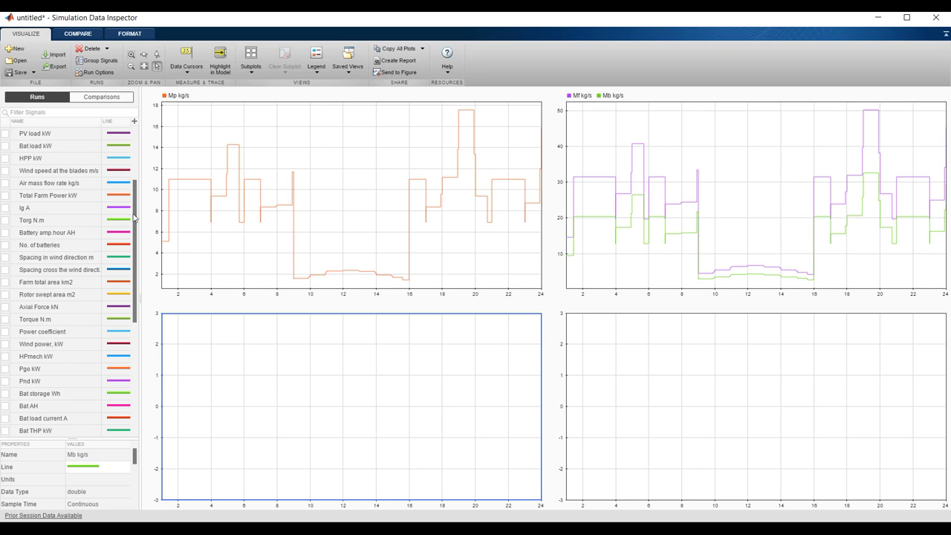
scroll(137, 212, up, 2)
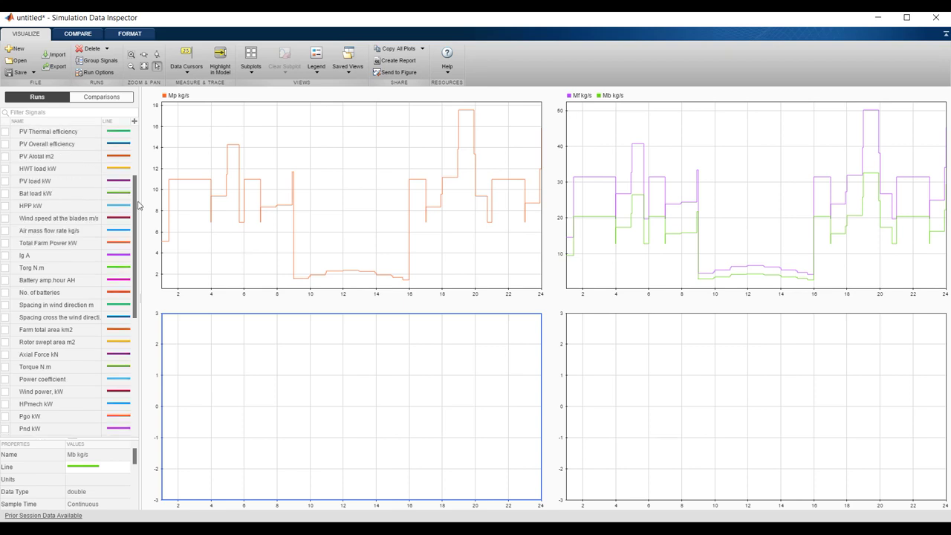
click(4, 169)
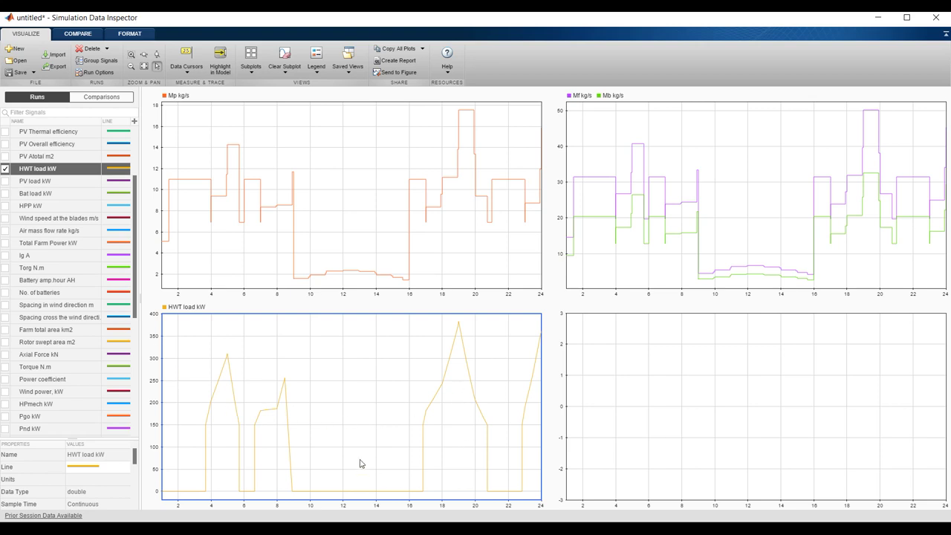
click(5, 182)
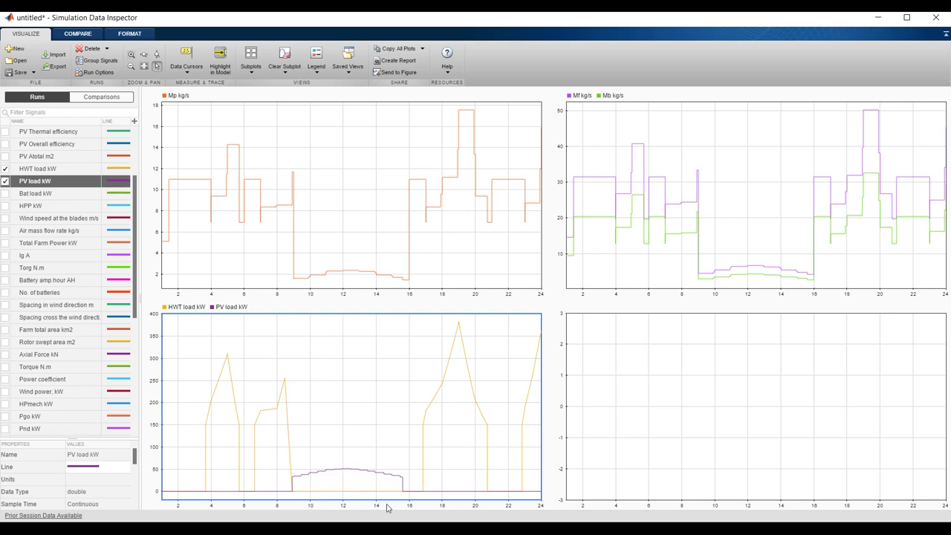
click(6, 194)
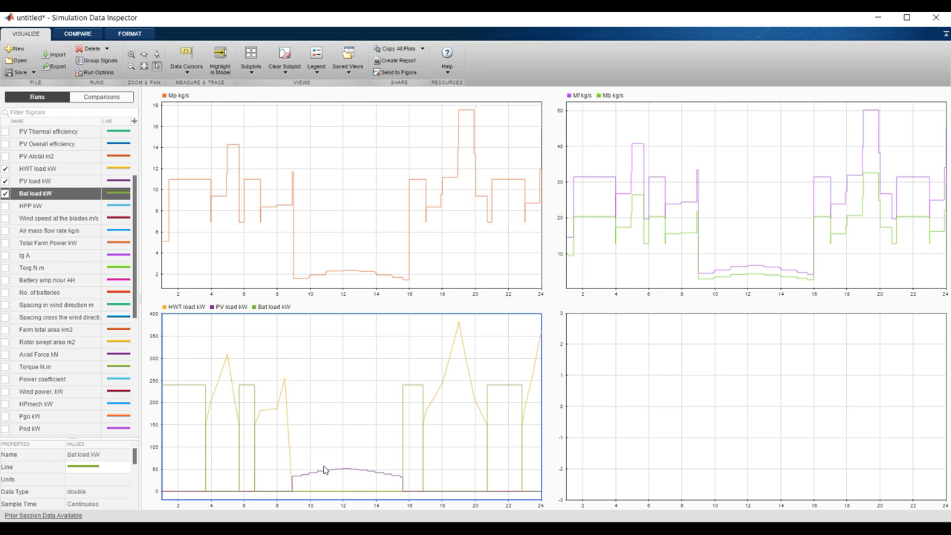
Remove the battery, PV and HWT load signals from the first subplot of the second row
click(6, 194)
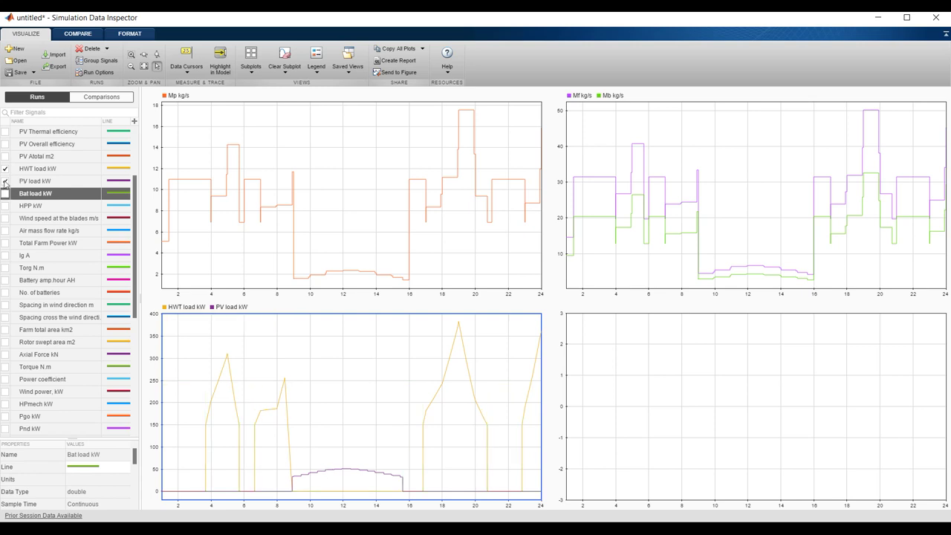
click(5, 181)
click(5, 170)
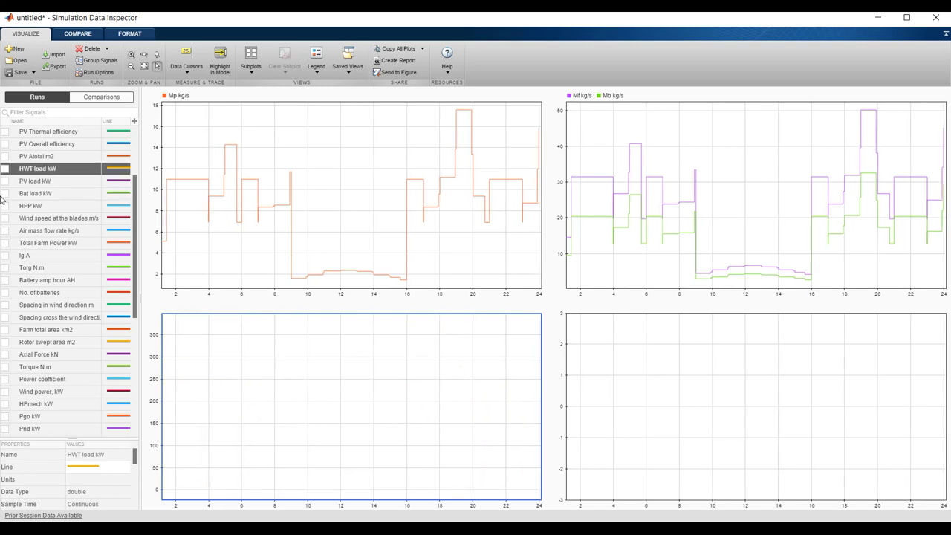
Plot PV load kW in the first subplot of the second row and HWT load kW in the one beside it
click(5, 181)
click(695, 377)
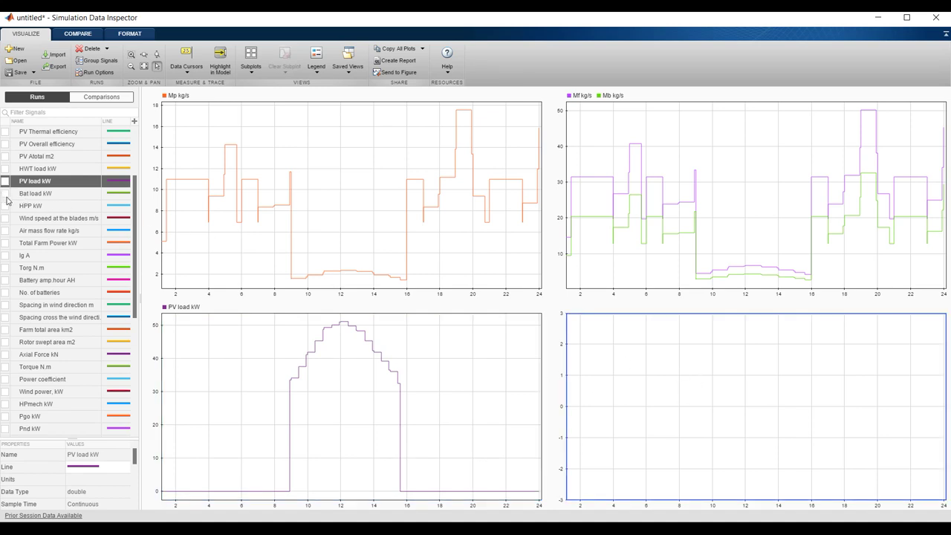
click(5, 169)
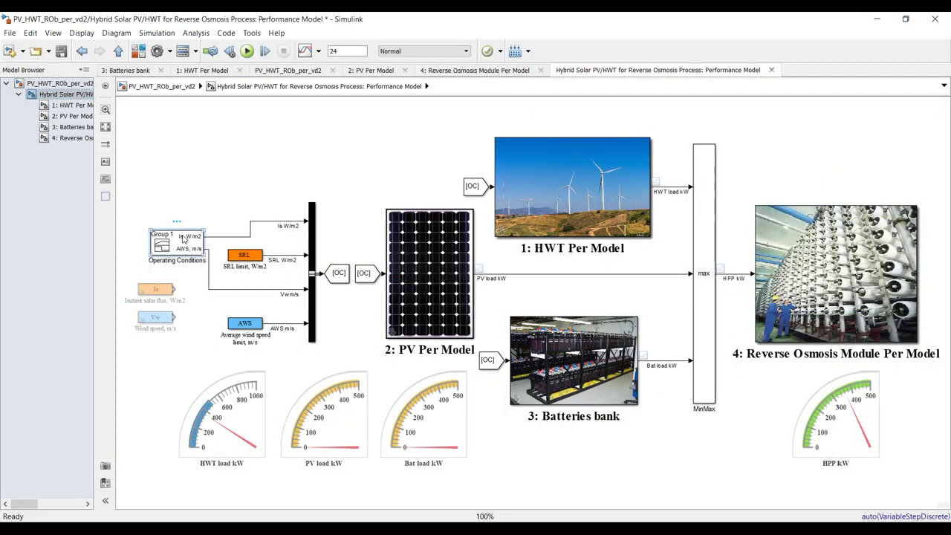
In the Operating Conditions AWS profile, level the points from 4 to 8 s at about 9.3 m/s and from 9 to 12 s at about 4 m/s
double_click(184, 239)
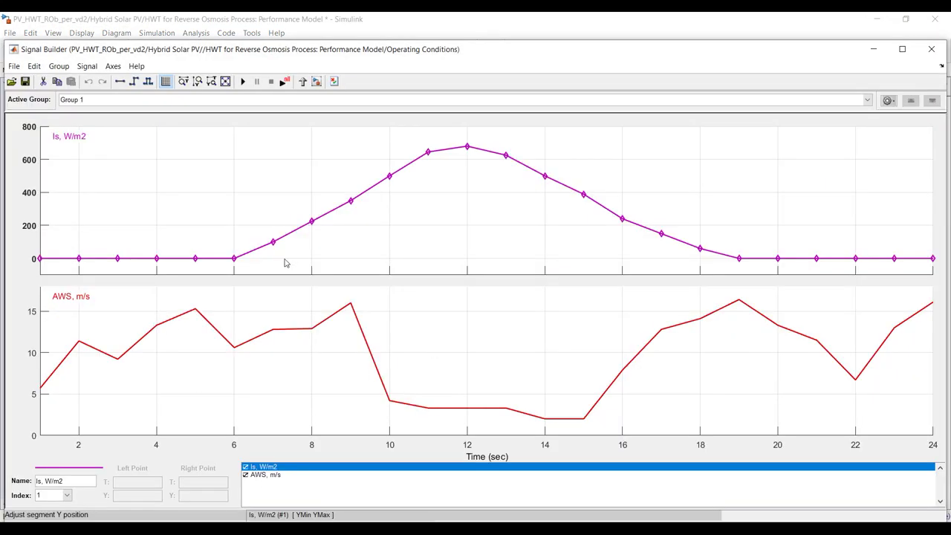
click(156, 328)
drag(156, 328, 157, 359)
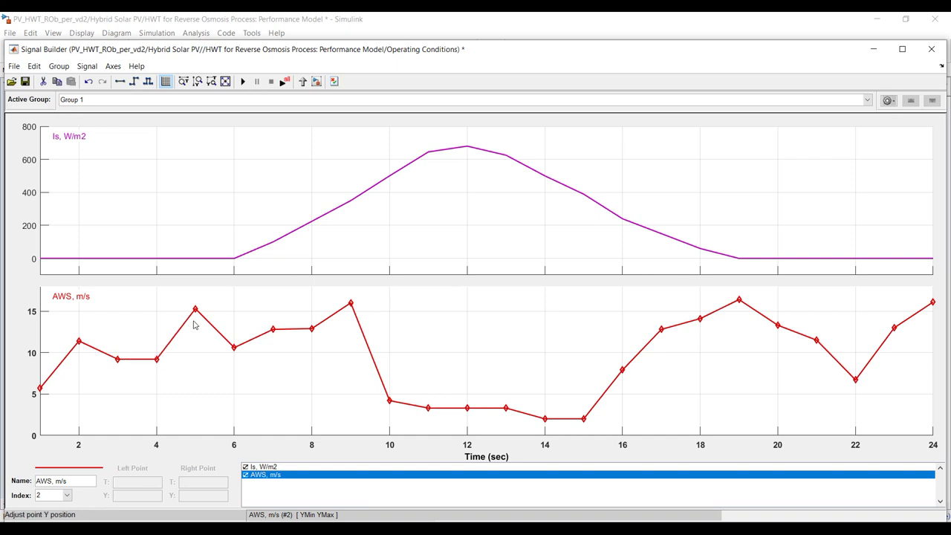
drag(195, 311, 234, 359)
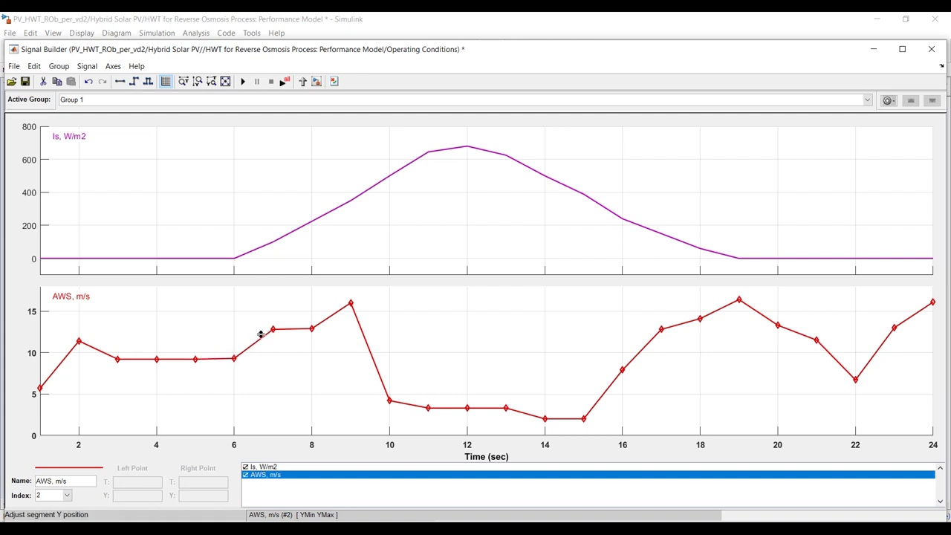
drag(273, 331, 268, 359)
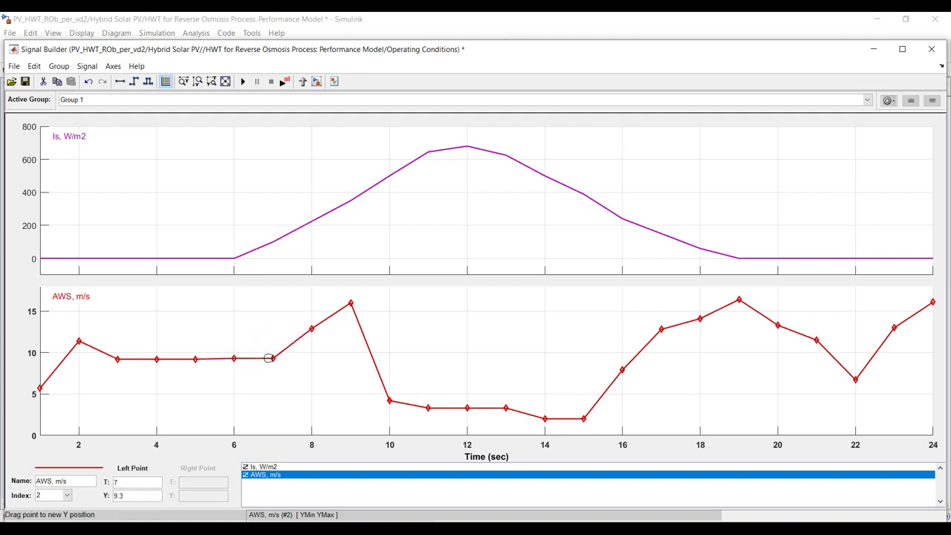
click(310, 336)
drag(310, 336, 313, 358)
drag(350, 303, 343, 401)
drag(428, 408, 468, 401)
Lower the AWS wind speed points from 17 to 21 s to about 7.7 m/s
drag(661, 329, 664, 372)
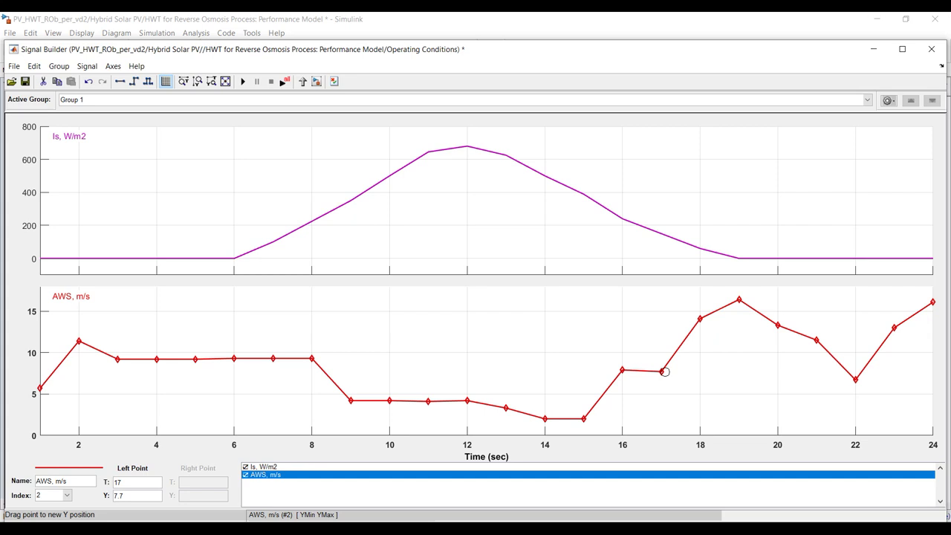
drag(699, 319, 699, 369)
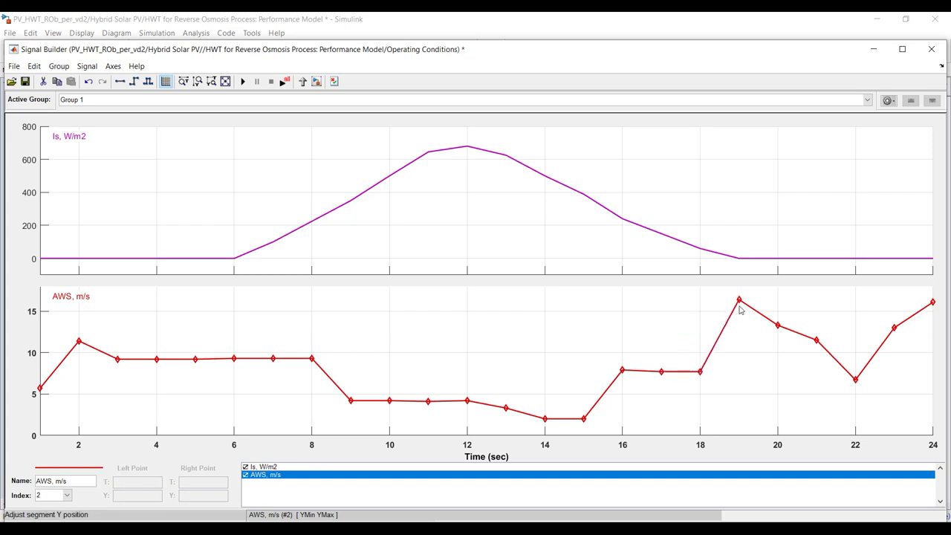
drag(738, 300, 735, 374)
drag(777, 325, 777, 369)
drag(817, 341, 817, 369)
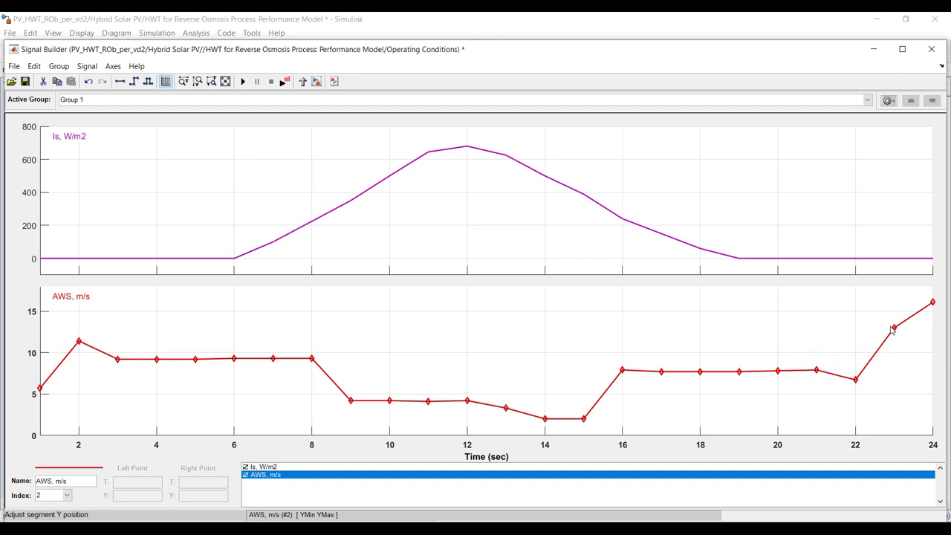
Move the AWS points at 22 s to about 8 m/s and at 23 s to about 11 m/s, then close the signal editor
drag(894, 326, 855, 370)
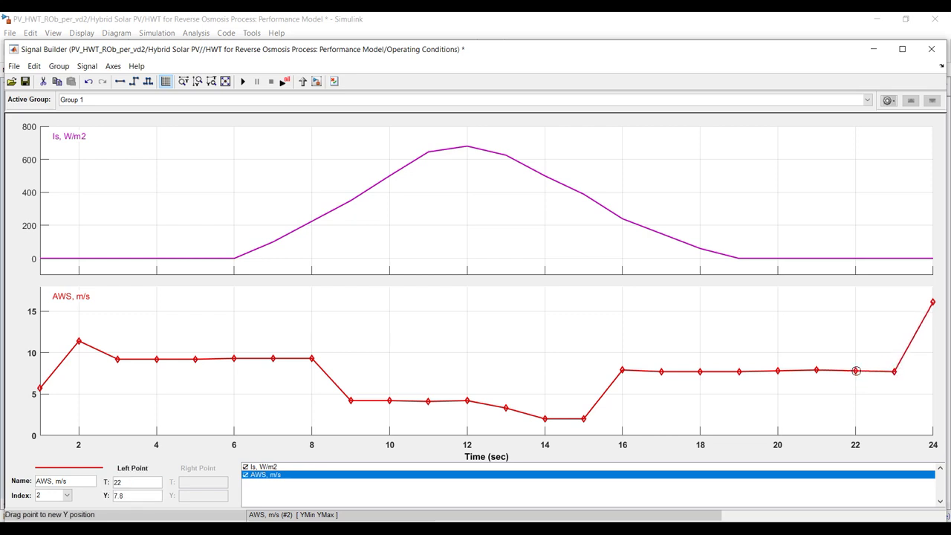
click(895, 376)
drag(895, 376, 892, 344)
click(187, 165)
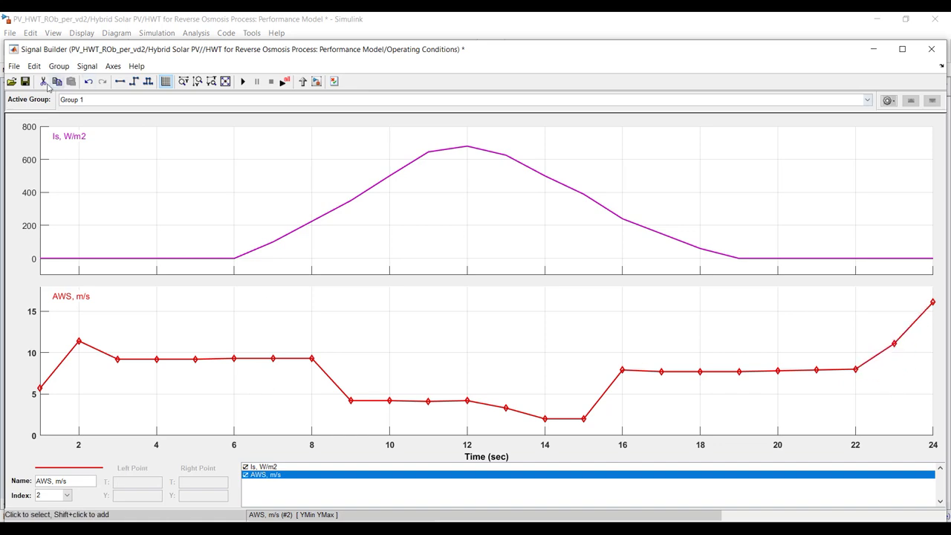
click(931, 49)
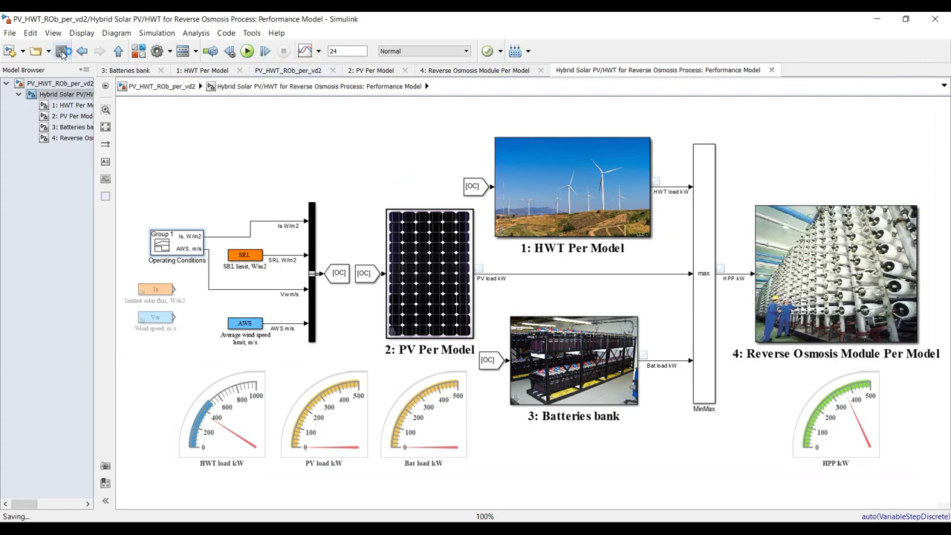
Run the 24-hour simulation and open the Simulation Data Inspector at the PV load subplot
click(247, 51)
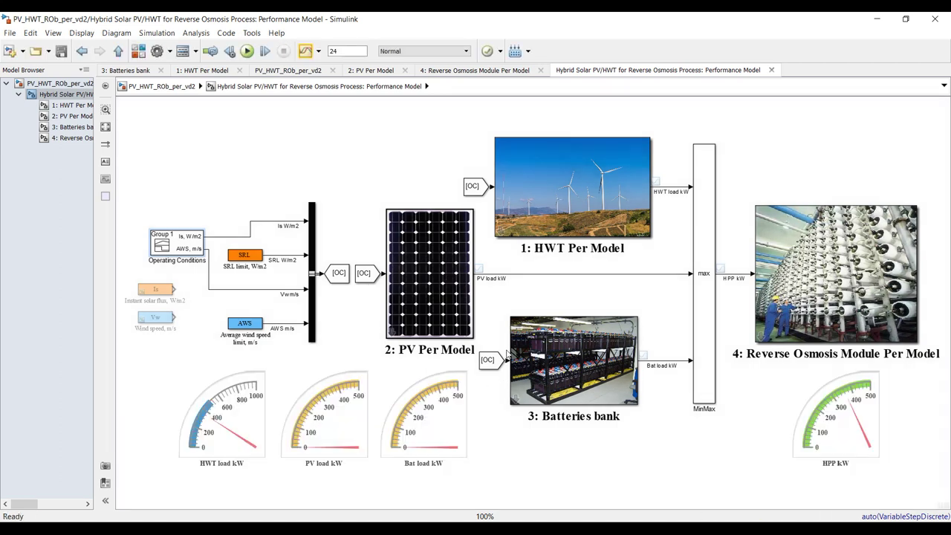
click(305, 52)
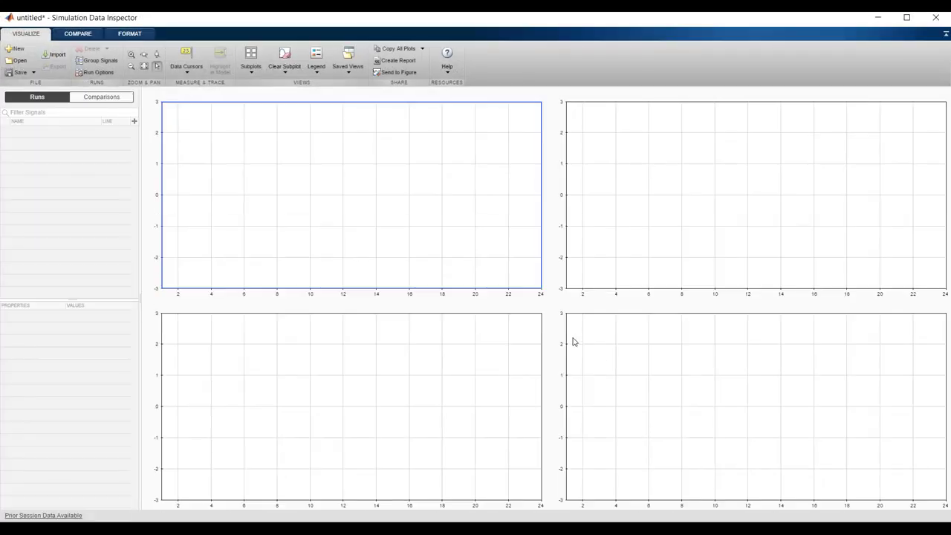
click(362, 380)
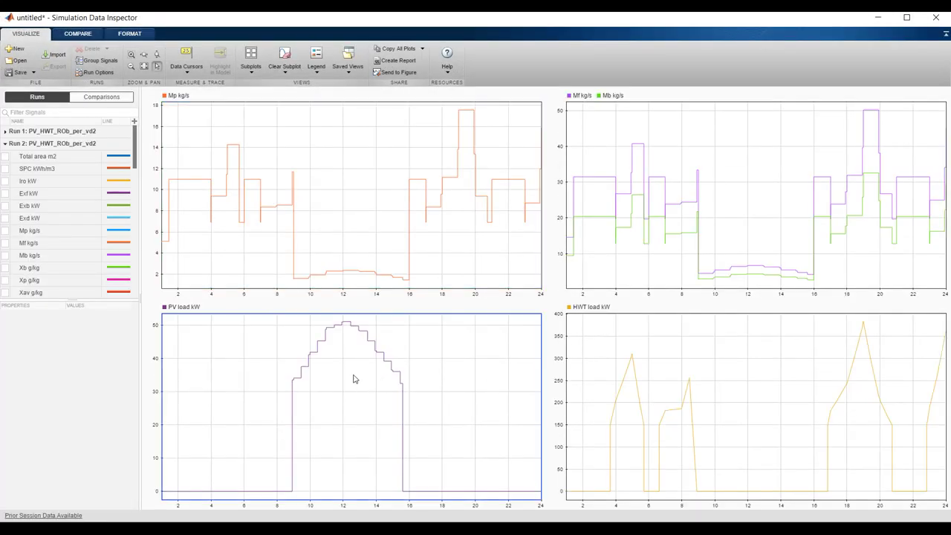
Enlarge the signal list and add Run 2's HWT load kW to the existing HWT load subplot for comparison
drag(72, 300, 77, 460)
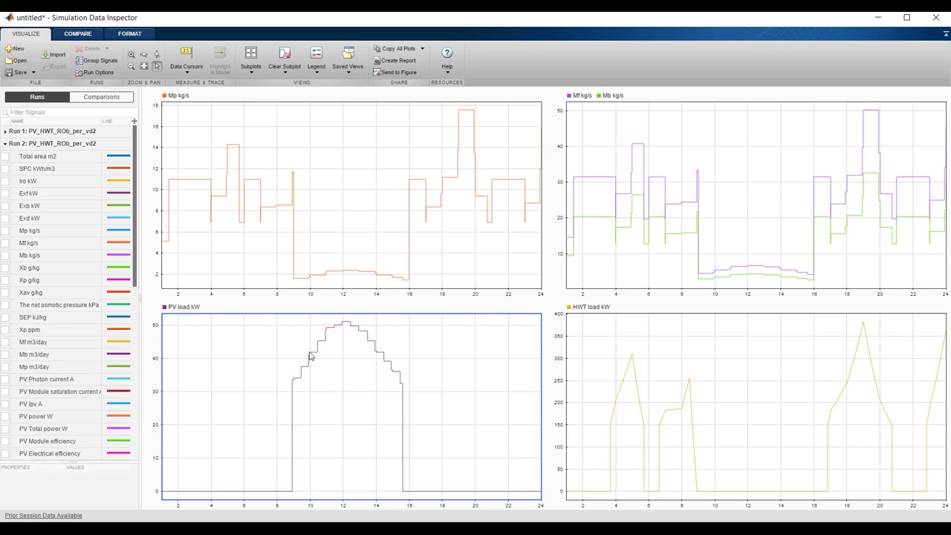
click(702, 345)
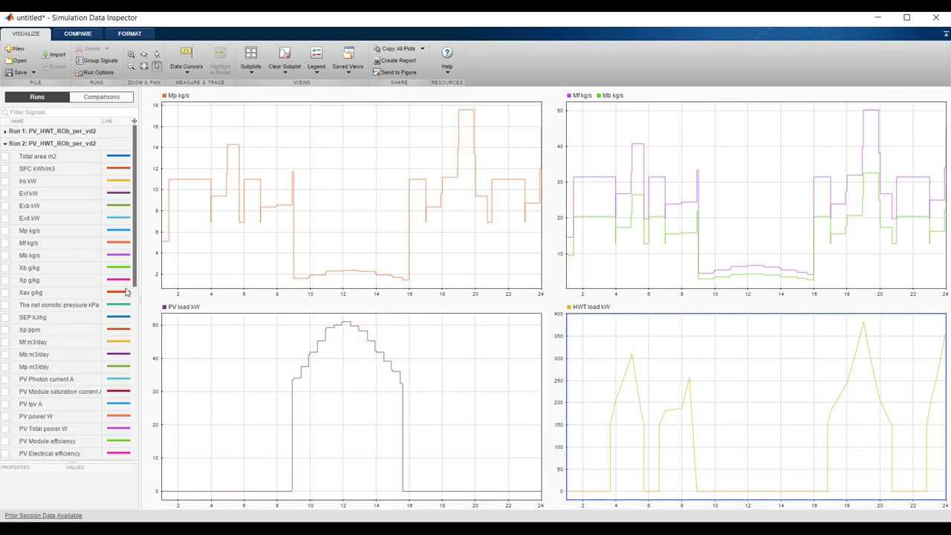
scroll(61, 385, down, 3)
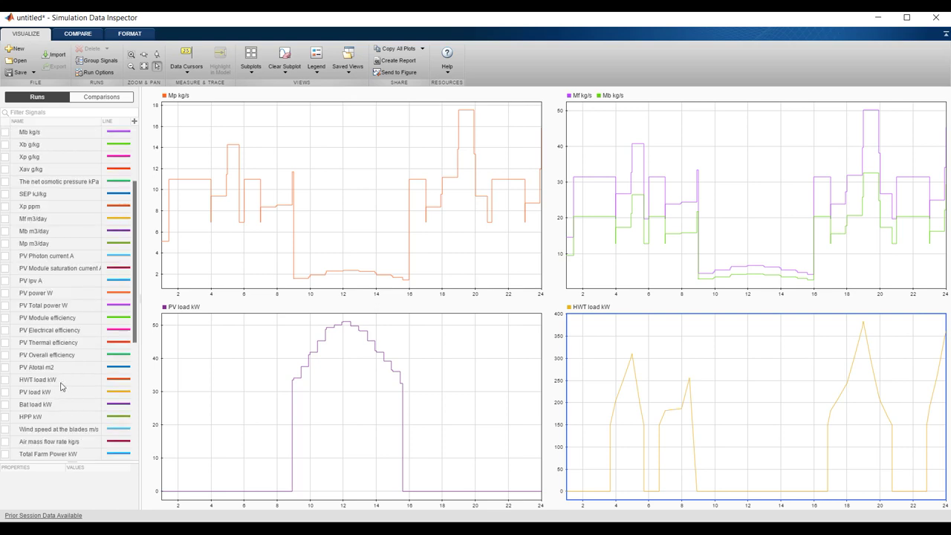
click(6, 380)
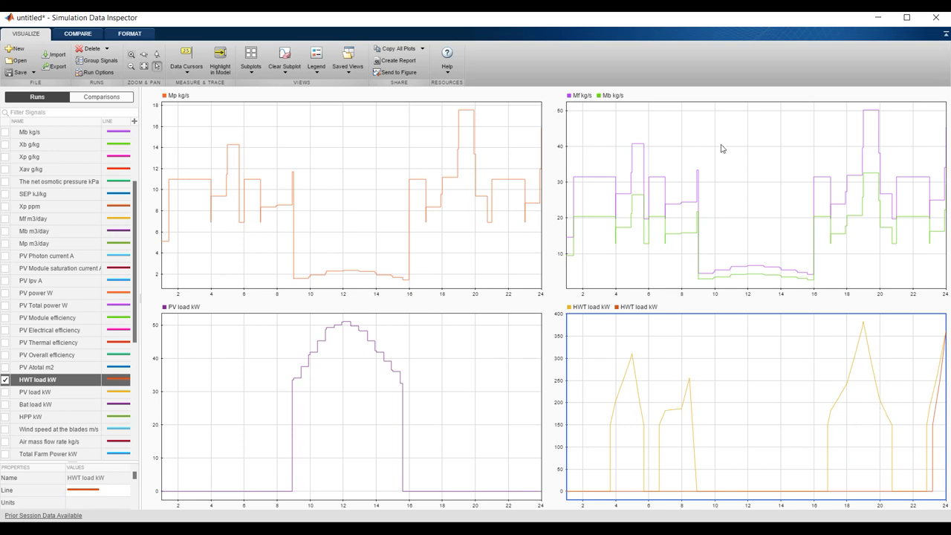
Add Run 2's PV load kW, Bat load kW and HWT load kW to the existing PV load subplot
click(412, 362)
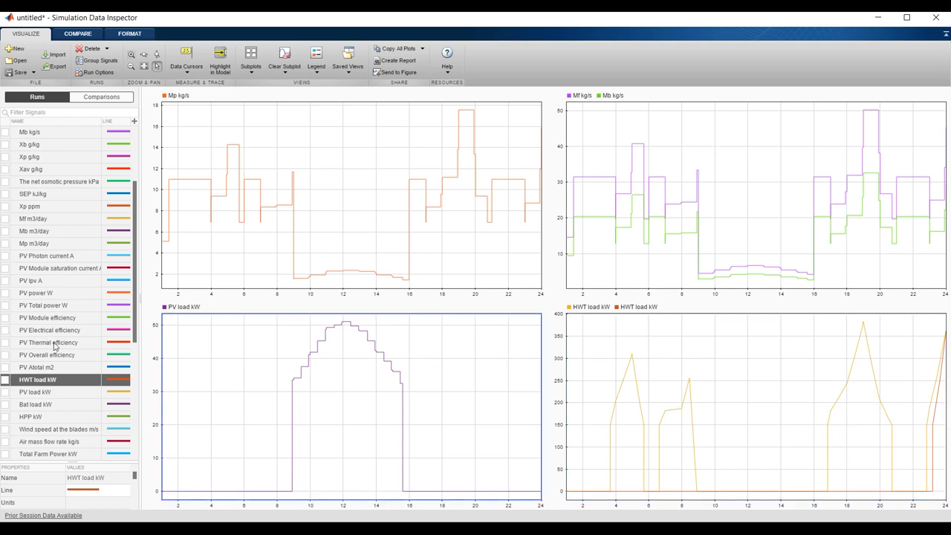
click(6, 392)
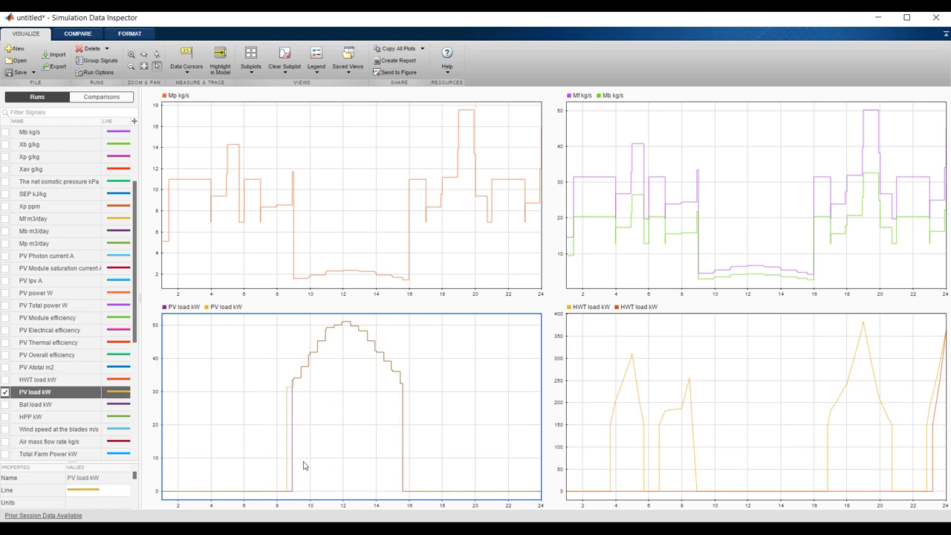
click(6, 405)
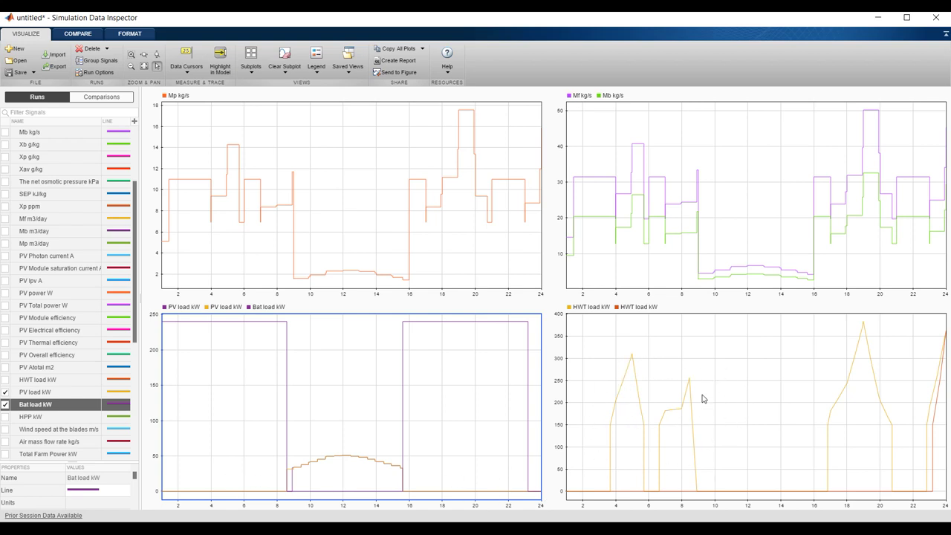
click(6, 380)
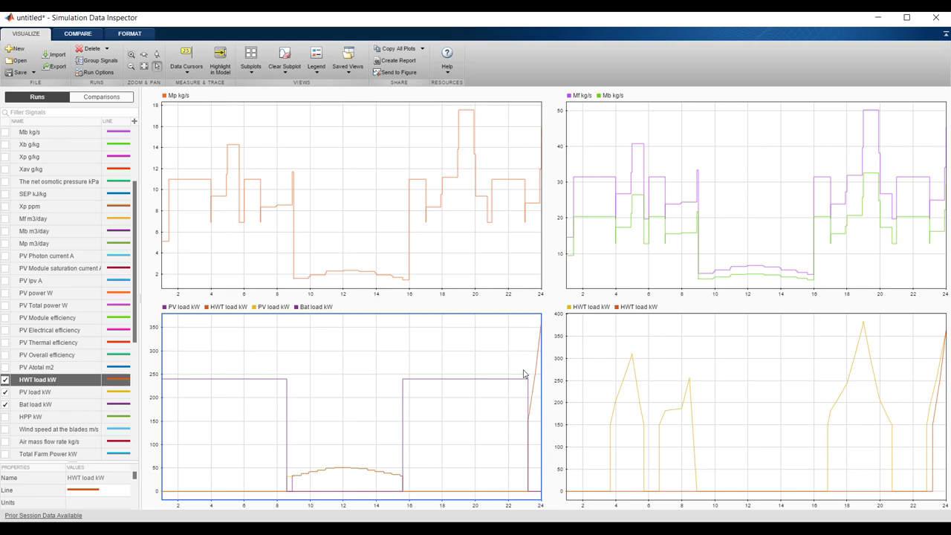
Delete all simulation runs from the Data Inspector and close it
click(106, 49)
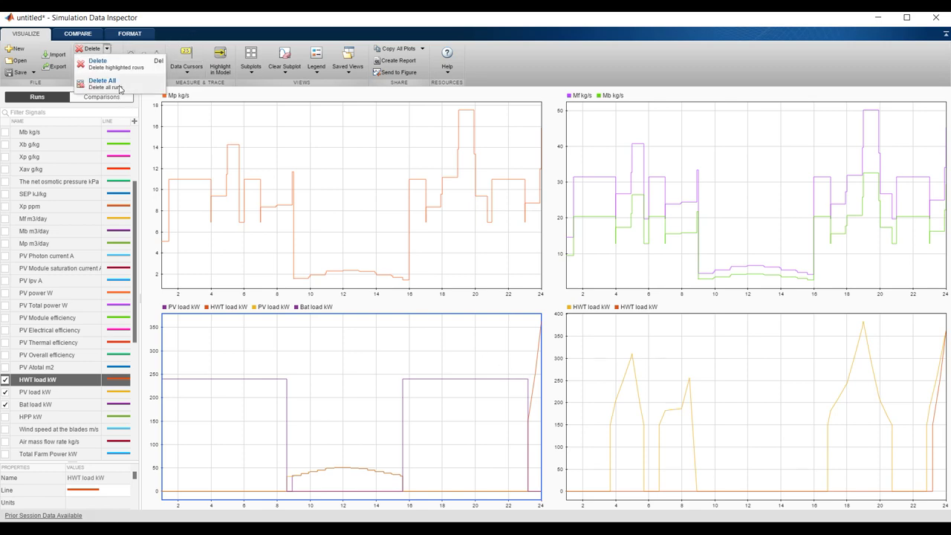
click(116, 84)
click(493, 294)
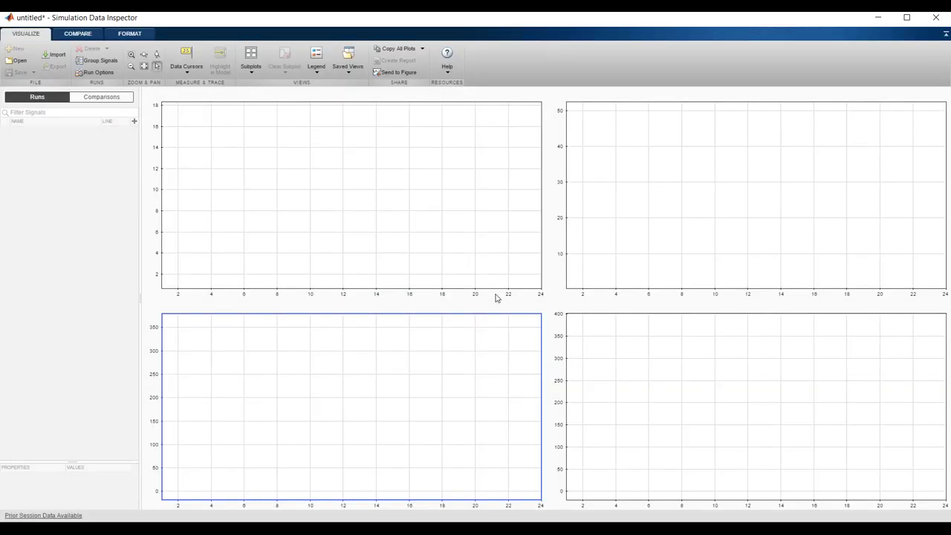
click(930, 22)
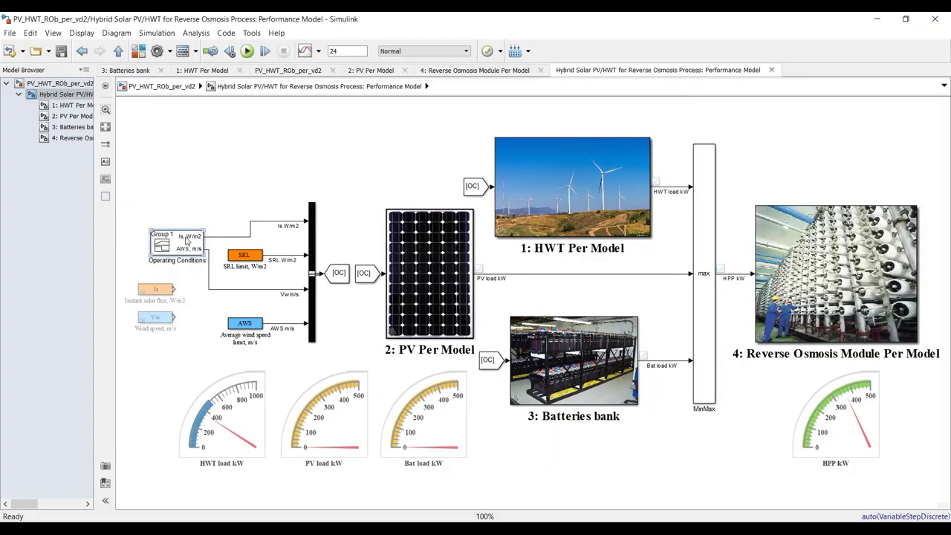
In the Operating Conditions AWS profile, raise the point at 8 s to about 14 m/s and at 9 s to about 9.7 m/s, then save and close
double_click(166, 243)
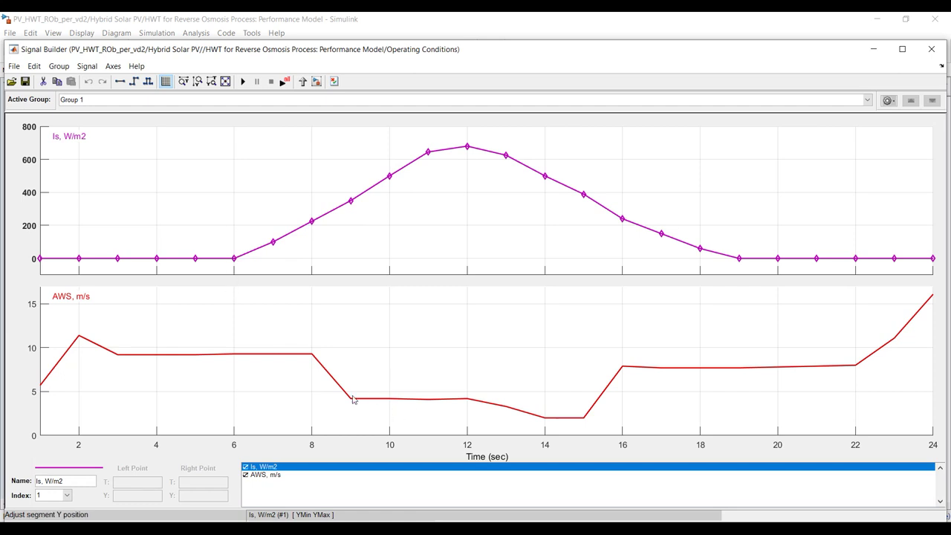
click(303, 356)
drag(312, 353, 312, 312)
drag(348, 401, 357, 350)
click(383, 397)
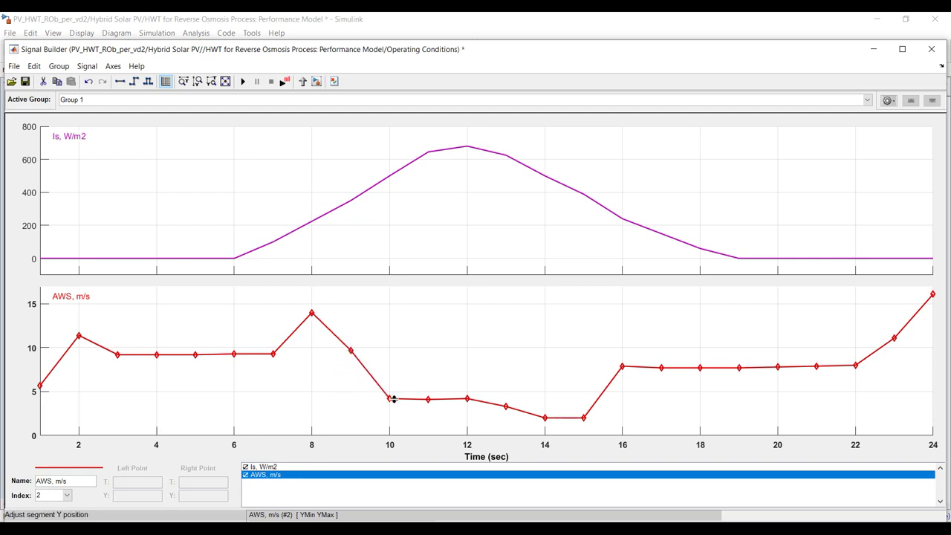
click(24, 81)
click(931, 50)
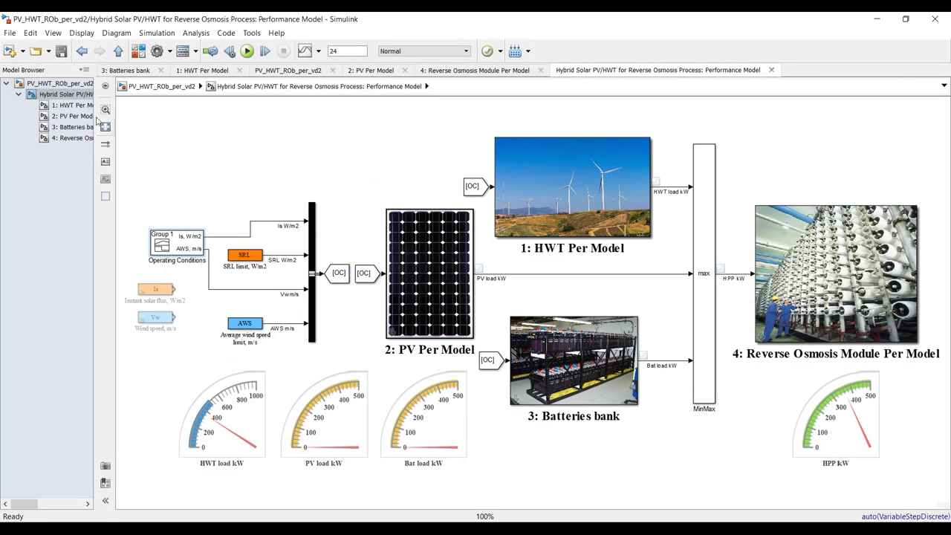
Open the top-level hybrid system block's parameters and start editing the average wind speed limit
click(60, 84)
double_click(393, 246)
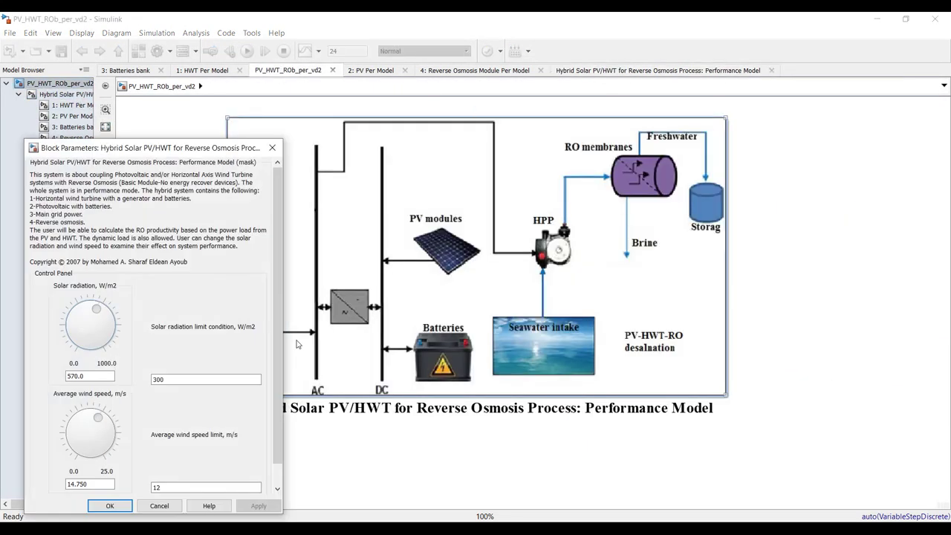
scroll(275, 338, down, 2)
click(167, 465)
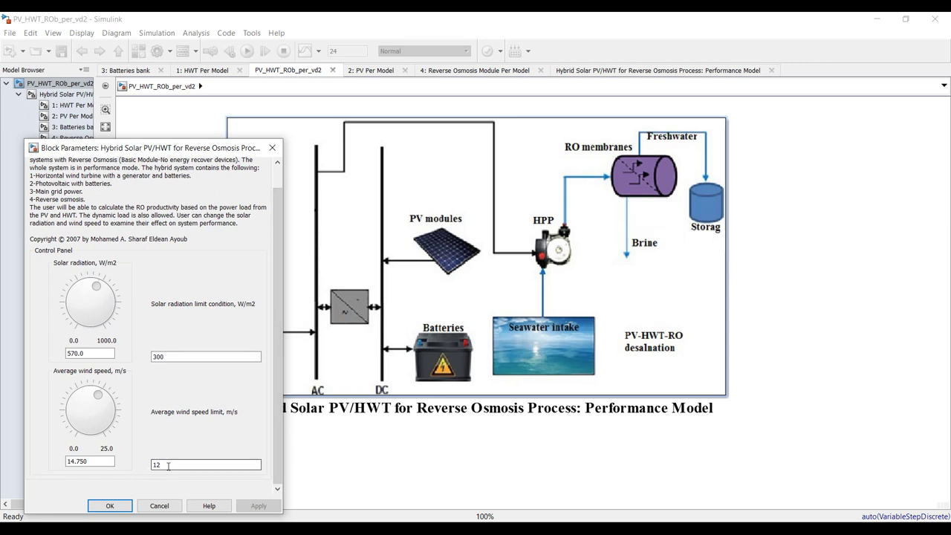